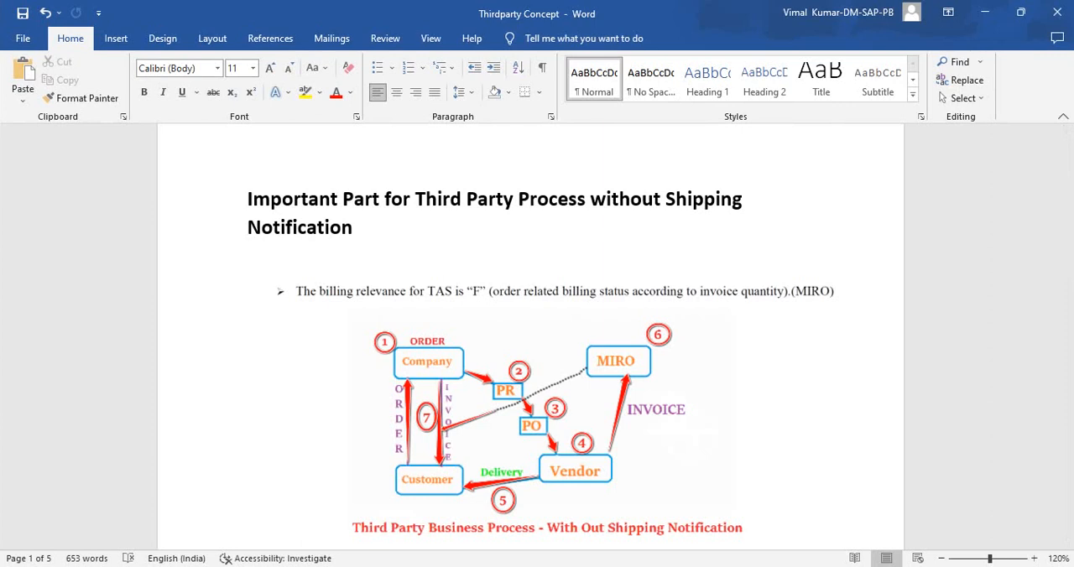
- Enlarge the picture of the third-party process with shipping notification (MIGO) on page 4 by its corner
{"action": "scroll", "coordinate": [530, 335], "scroll_direction": "down", "scroll_amount": 10}
{"action": "scroll", "coordinate": [530, 336], "scroll_direction": "up", "scroll_amount": 4}
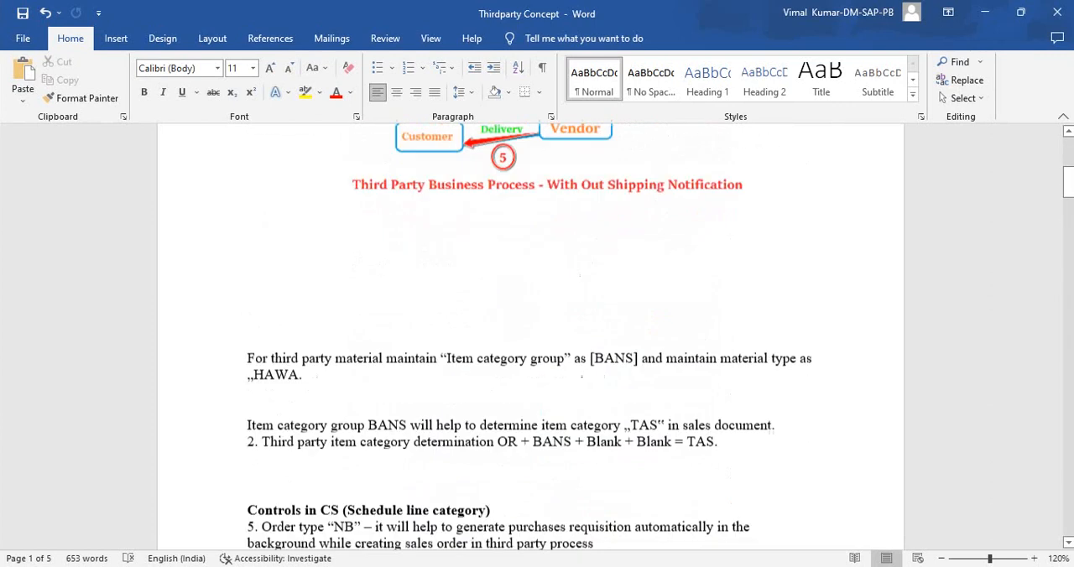
{"action": "scroll", "coordinate": [531, 336], "scroll_direction": "up", "scroll_amount": 5}
{"action": "scroll", "coordinate": [530, 336], "scroll_direction": "down", "scroll_amount": 15}
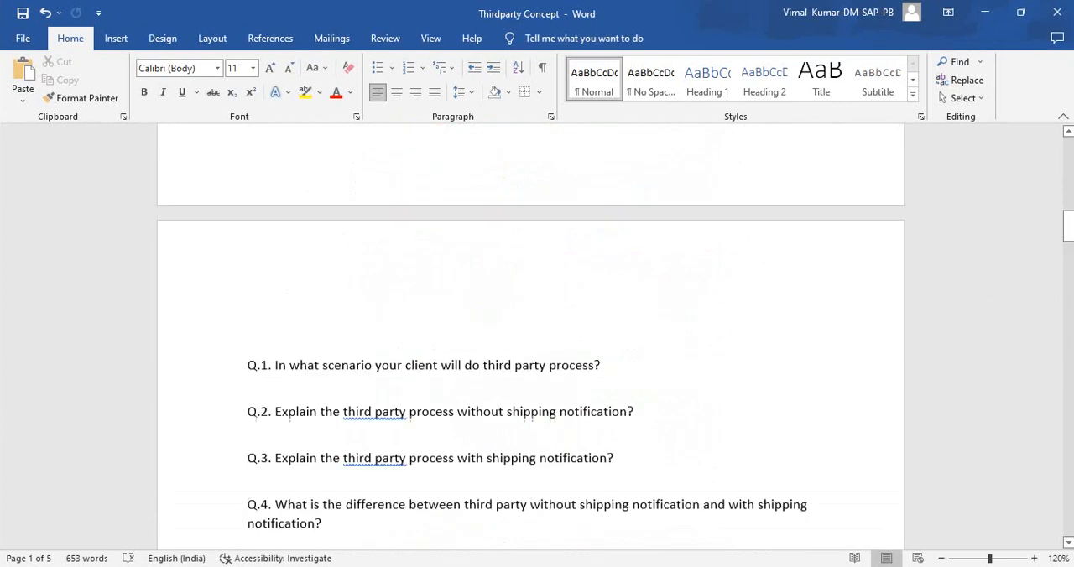
{"action": "scroll", "coordinate": [530, 336], "scroll_direction": "down", "scroll_amount": 20}
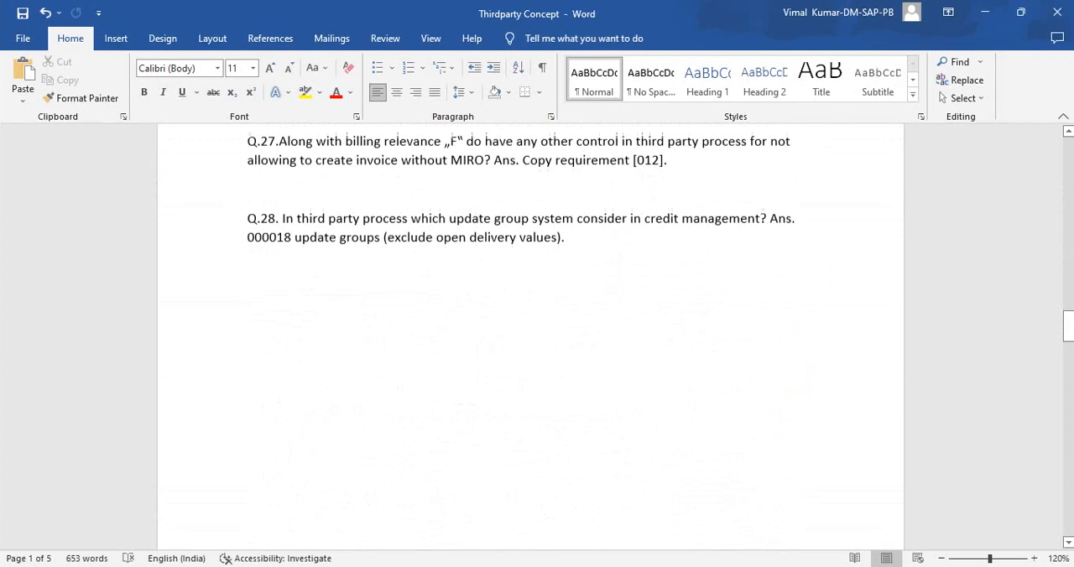
{"action": "scroll", "coordinate": [530, 336], "scroll_direction": "down", "scroll_amount": 4}
{"action": "scroll", "coordinate": [530, 336], "scroll_direction": "up", "scroll_amount": 2}
{"action": "scroll", "coordinate": [530, 335], "scroll_direction": "down", "scroll_amount": 5}
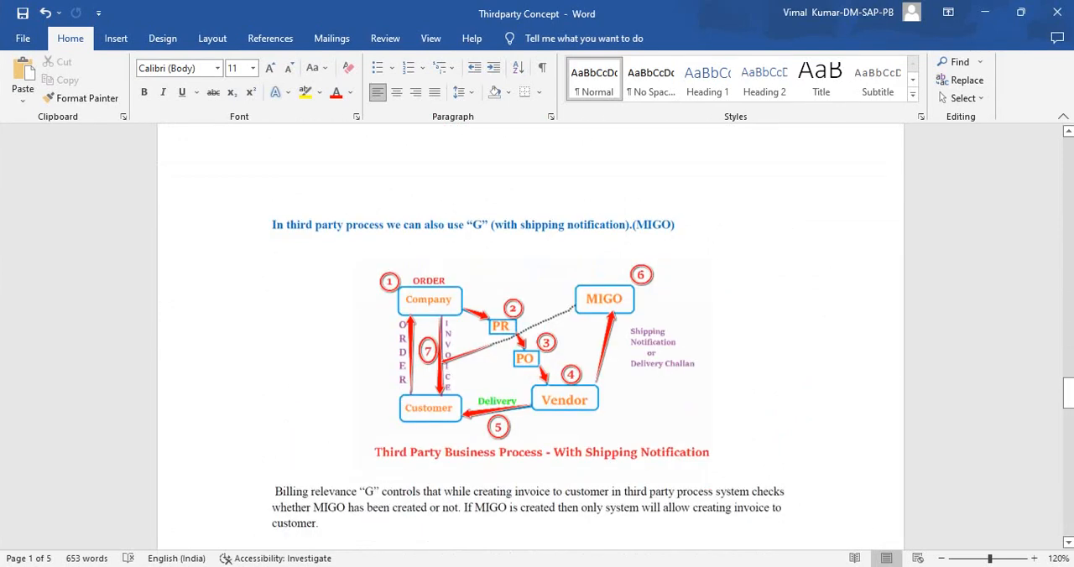
{"action": "left_click", "coordinate": [531, 376]}
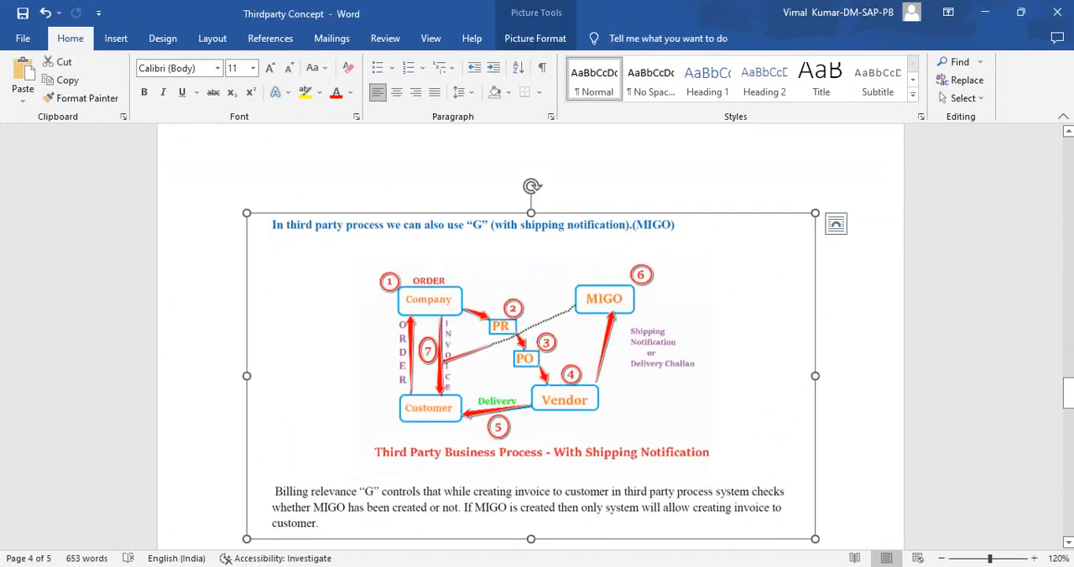
{"action": "left_click_drag", "start_coordinate": [815, 539], "coordinate": [865, 563]}
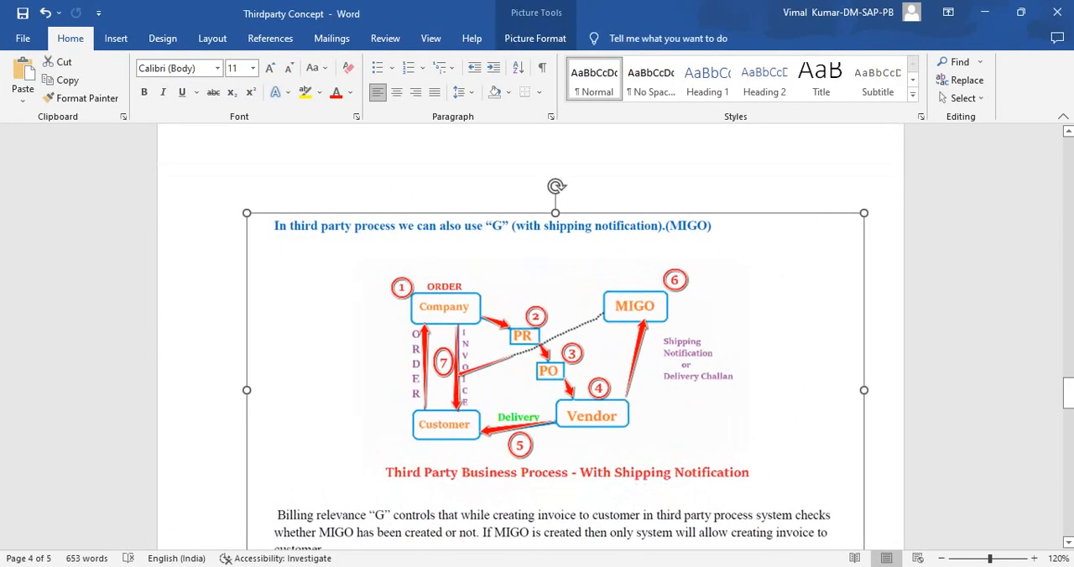
- Return to page 1 and highlight the heading "Important Part for Third Party Process without Shipping Notification" for review
{"action": "scroll", "coordinate": [530, 335], "scroll_direction": "up", "scroll_amount": 1}
{"action": "scroll", "coordinate": [530, 335], "scroll_direction": "up", "scroll_amount": 15}
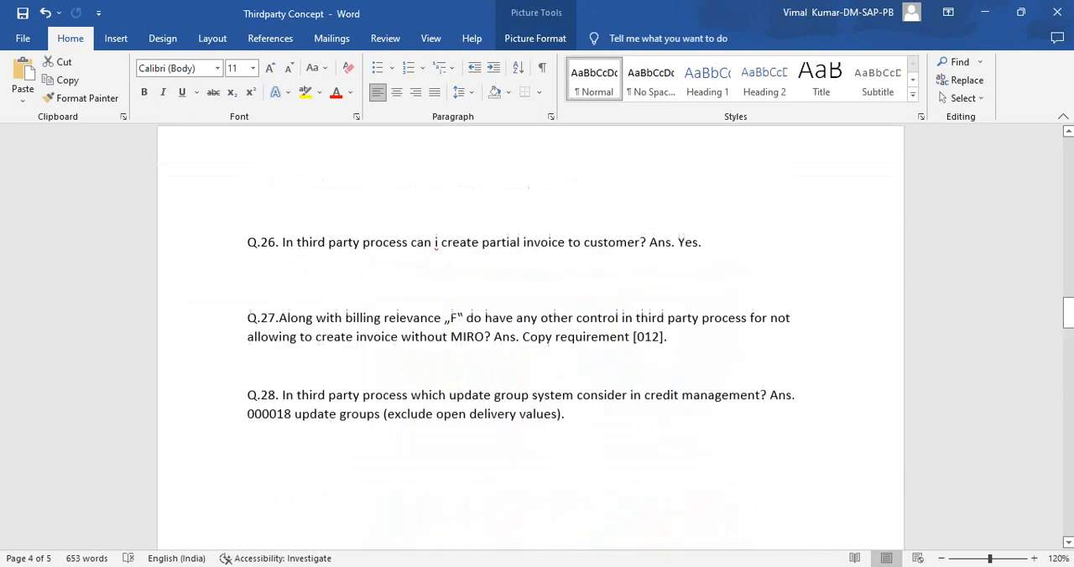
{"action": "scroll", "coordinate": [531, 336], "scroll_direction": "up", "scroll_amount": 20}
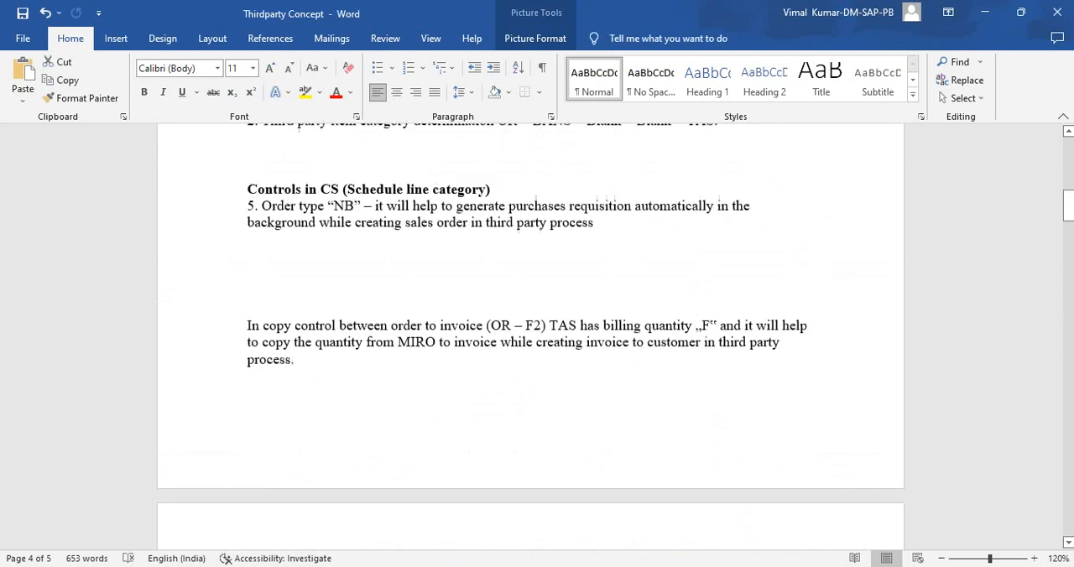
{"action": "left_click", "coordinate": [544, 453]}
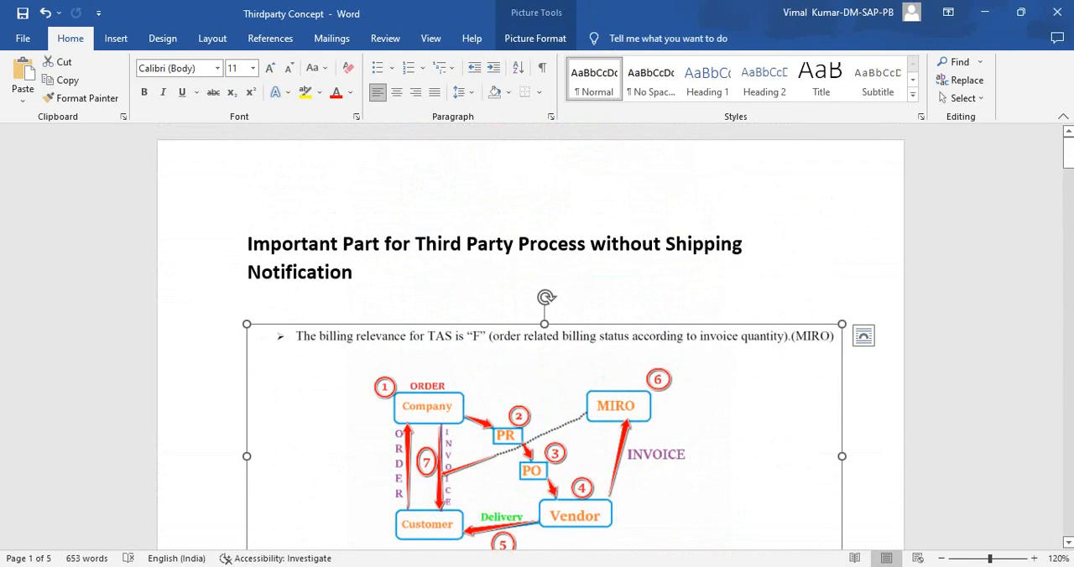
{"action": "scroll", "coordinate": [530, 336], "scroll_direction": "down", "scroll_amount": 1}
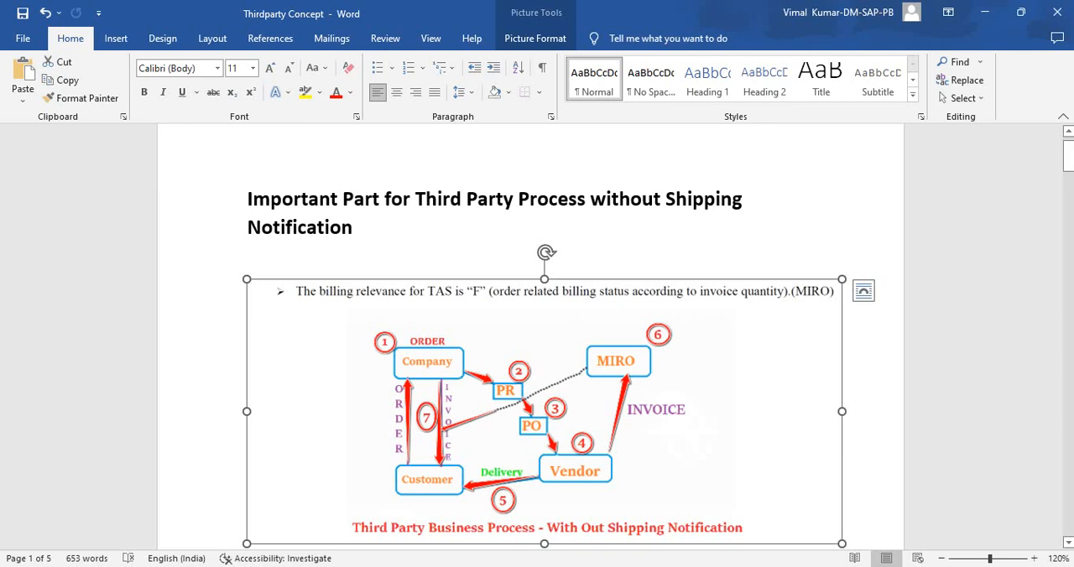
{"action": "left_click_drag", "start_coordinate": [248, 199], "coordinate": [367, 229]}
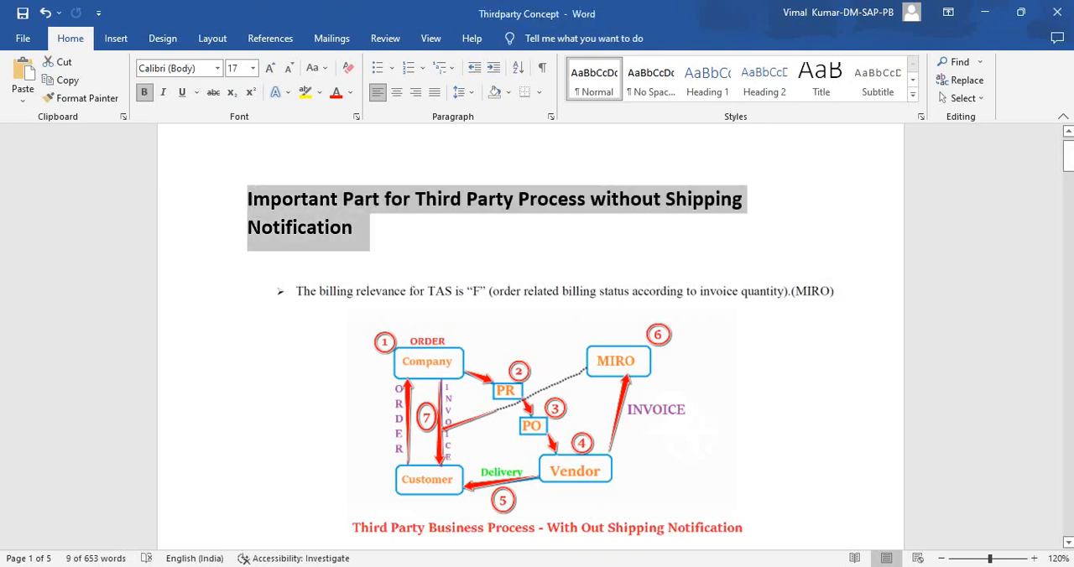
{"action": "left_click", "coordinate": [359, 227]}
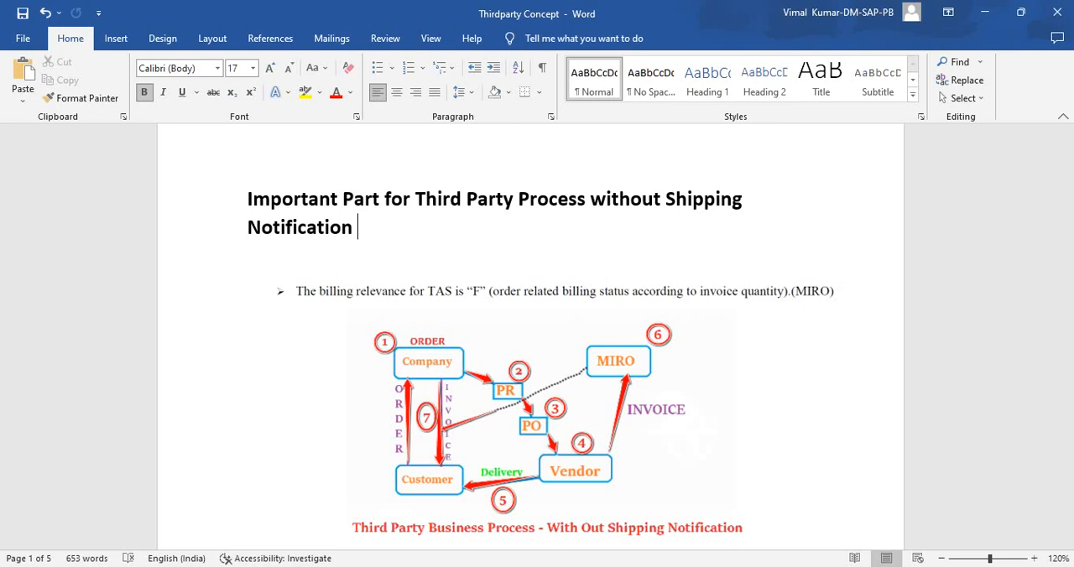
- Review the interview questions and the MIGO section, and select the process diagram without shipping notification on page 1
{"action": "scroll", "coordinate": [537, 335], "scroll_direction": "down", "scroll_amount": 2}
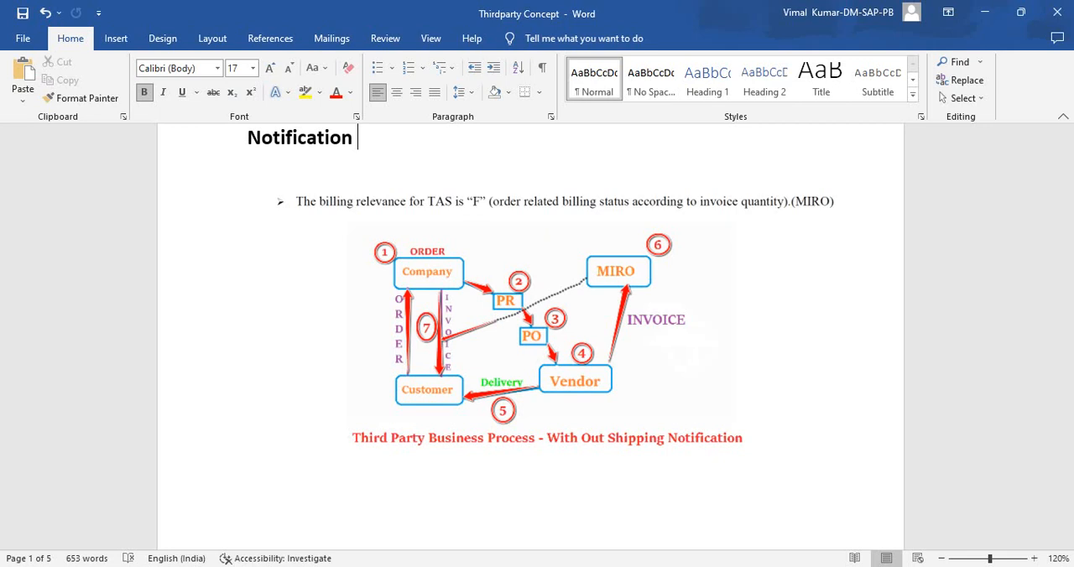
{"action": "scroll", "coordinate": [531, 335], "scroll_direction": "down", "scroll_amount": 15}
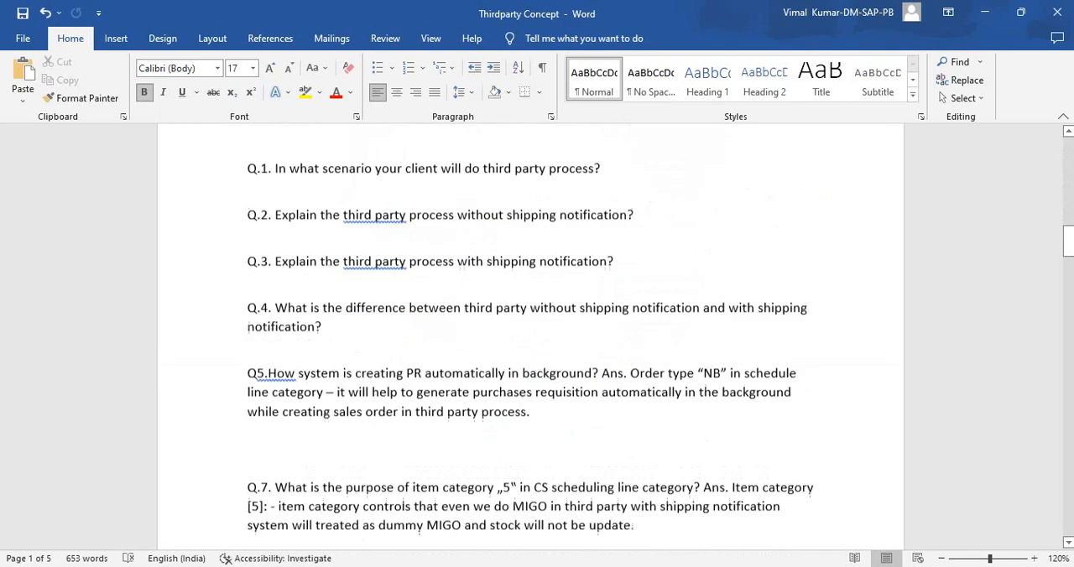
{"action": "scroll", "coordinate": [530, 335], "scroll_direction": "down", "scroll_amount": 20}
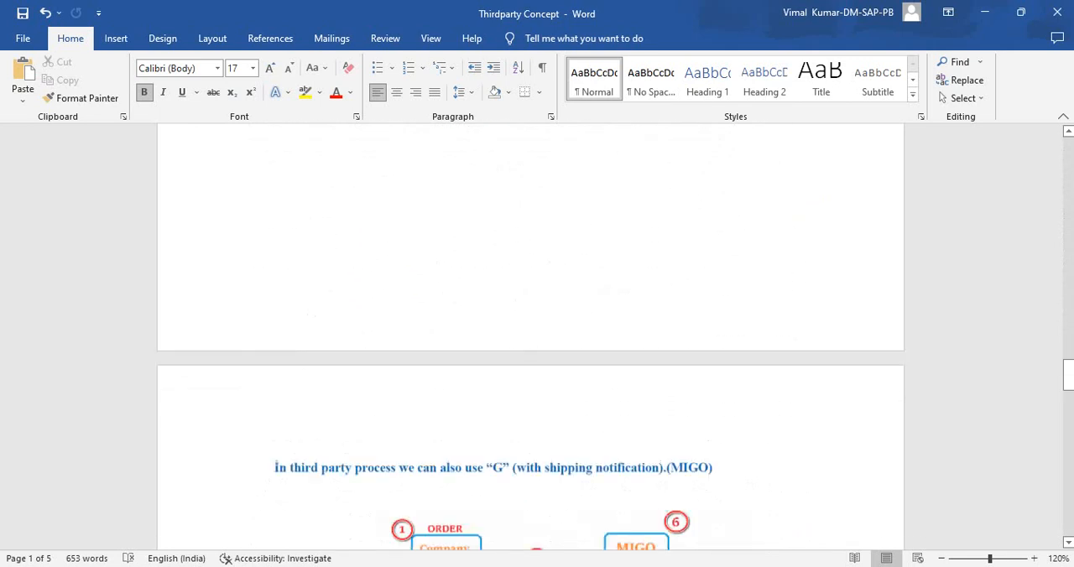
{"action": "scroll", "coordinate": [531, 336], "scroll_direction": "down", "scroll_amount": 4}
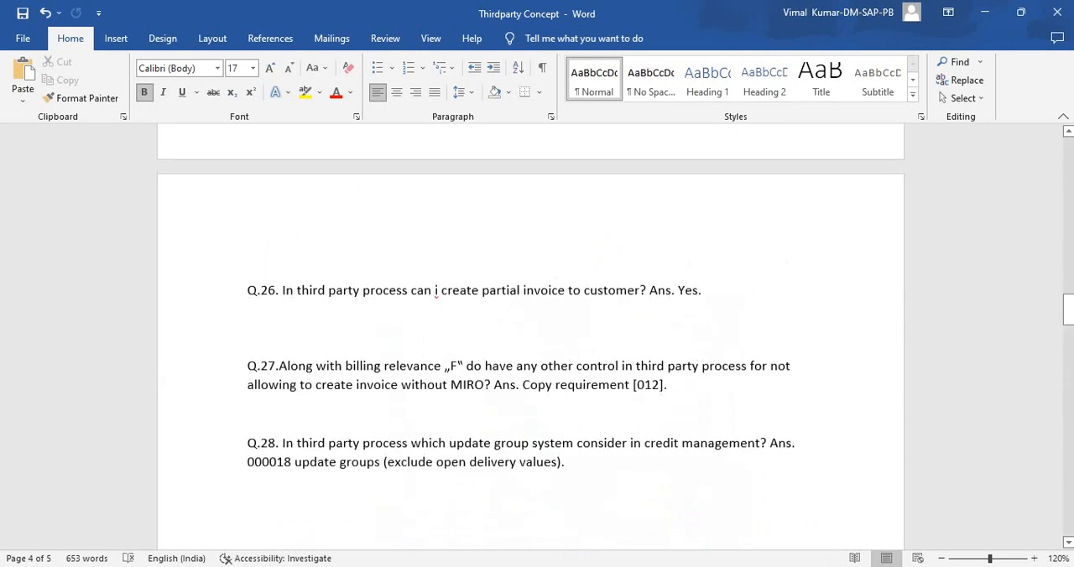
{"action": "scroll", "coordinate": [530, 335], "scroll_direction": "up", "scroll_amount": 20}
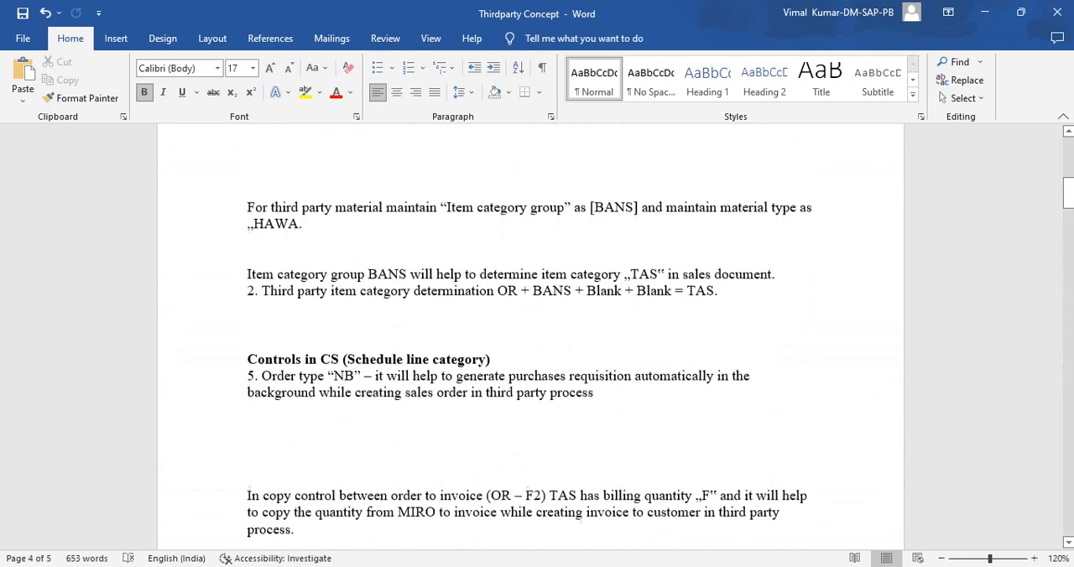
{"action": "scroll", "coordinate": [530, 335], "scroll_direction": "up", "scroll_amount": 8}
{"action": "left_click", "coordinate": [544, 436]}
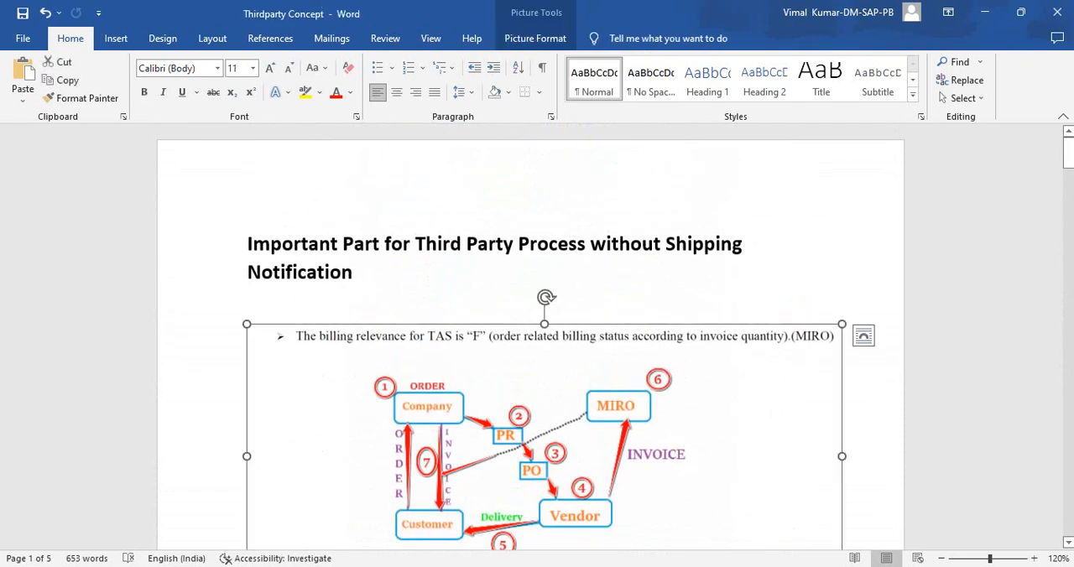
- Compare the process diagram with shipping notification (MIGO) on page 4 against the one without it (MIRO) on page 1
{"action": "scroll", "coordinate": [531, 336], "scroll_direction": "down", "scroll_amount": 2}
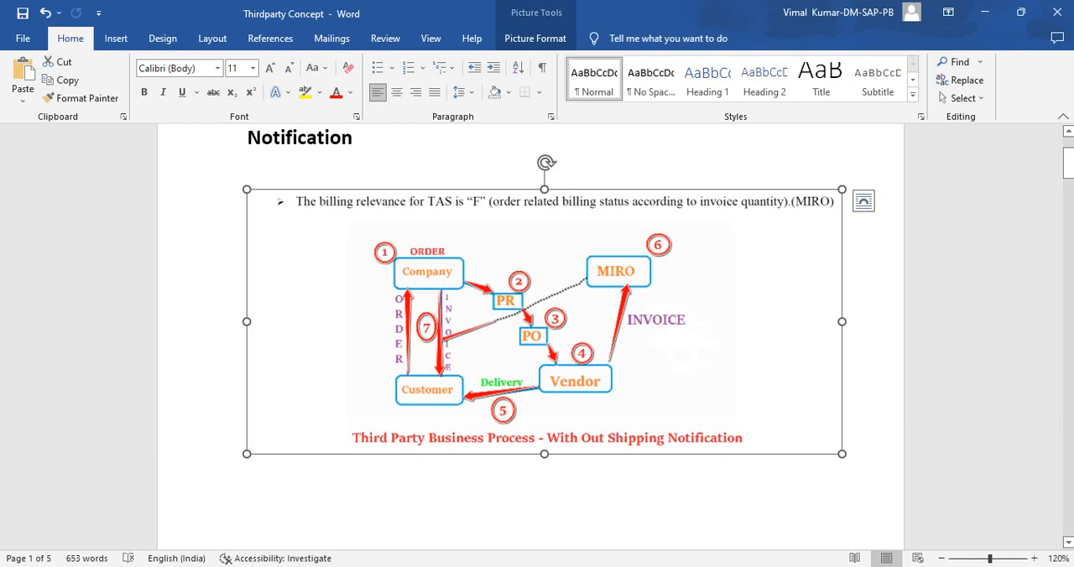
{"action": "scroll", "coordinate": [530, 336], "scroll_direction": "down", "scroll_amount": 20}
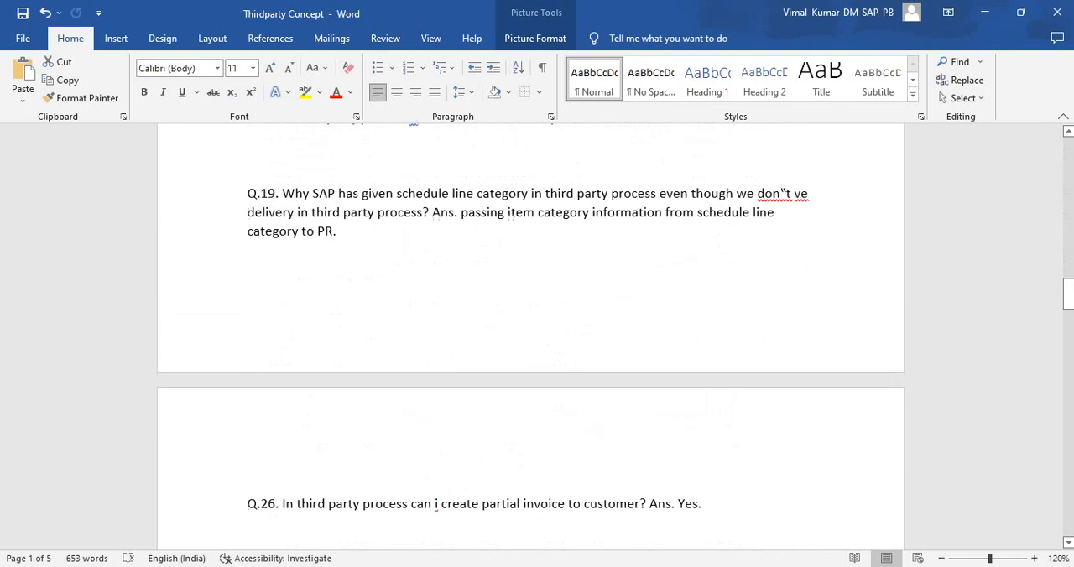
{"action": "scroll", "coordinate": [531, 336], "scroll_direction": "down", "scroll_amount": 20}
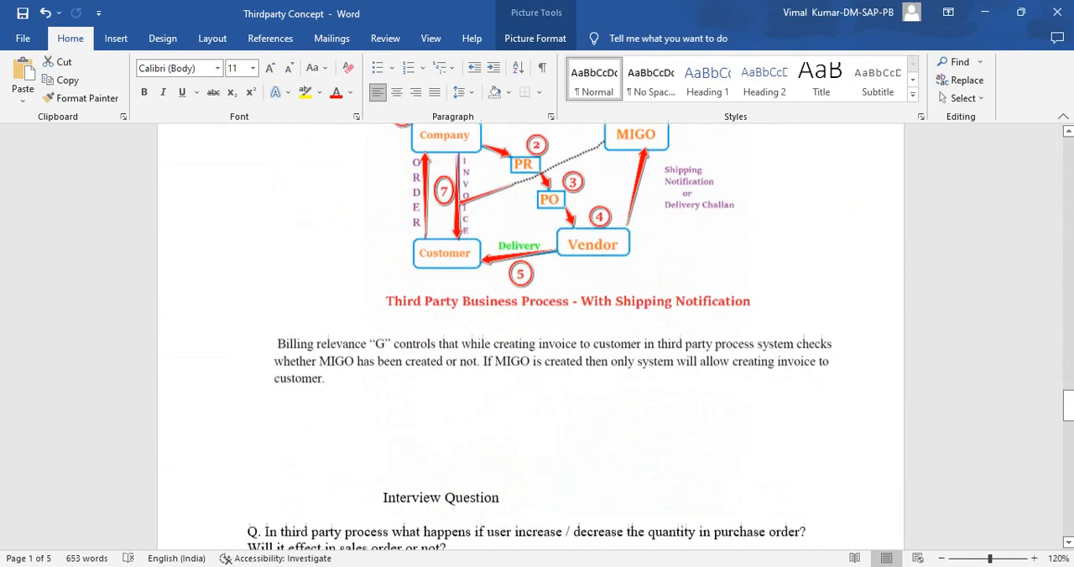
{"action": "scroll", "coordinate": [530, 336], "scroll_direction": "up", "scroll_amount": 3}
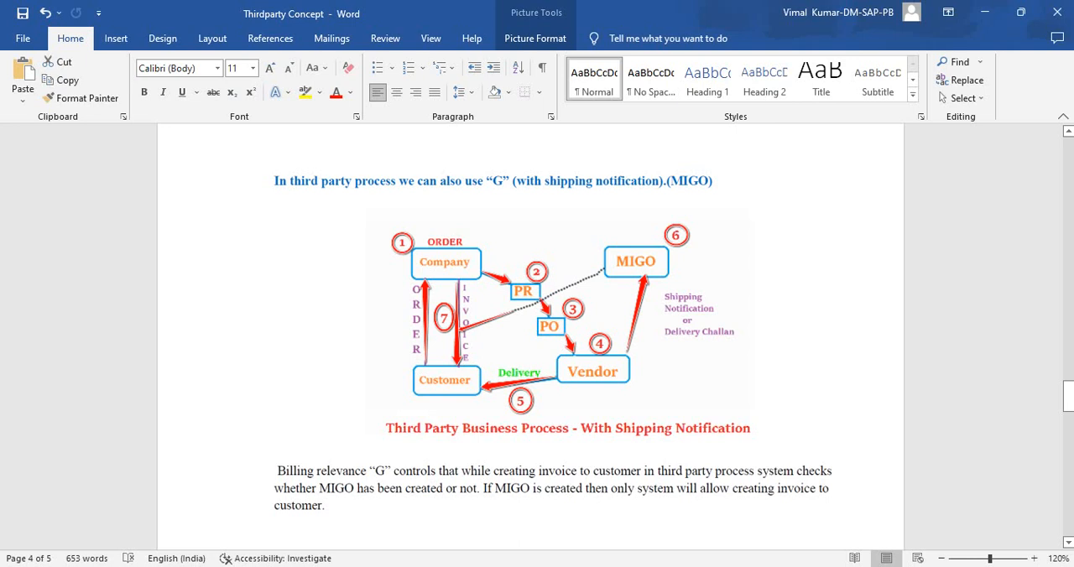
{"action": "scroll", "coordinate": [530, 335], "scroll_direction": "up", "scroll_amount": 20}
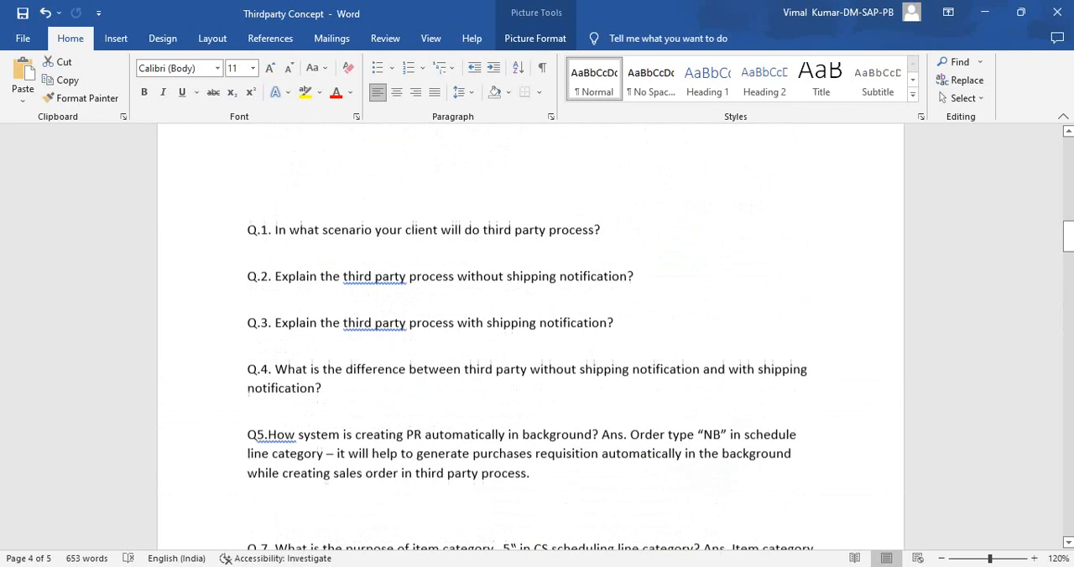
{"action": "scroll", "coordinate": [530, 336], "scroll_direction": "up", "scroll_amount": 20}
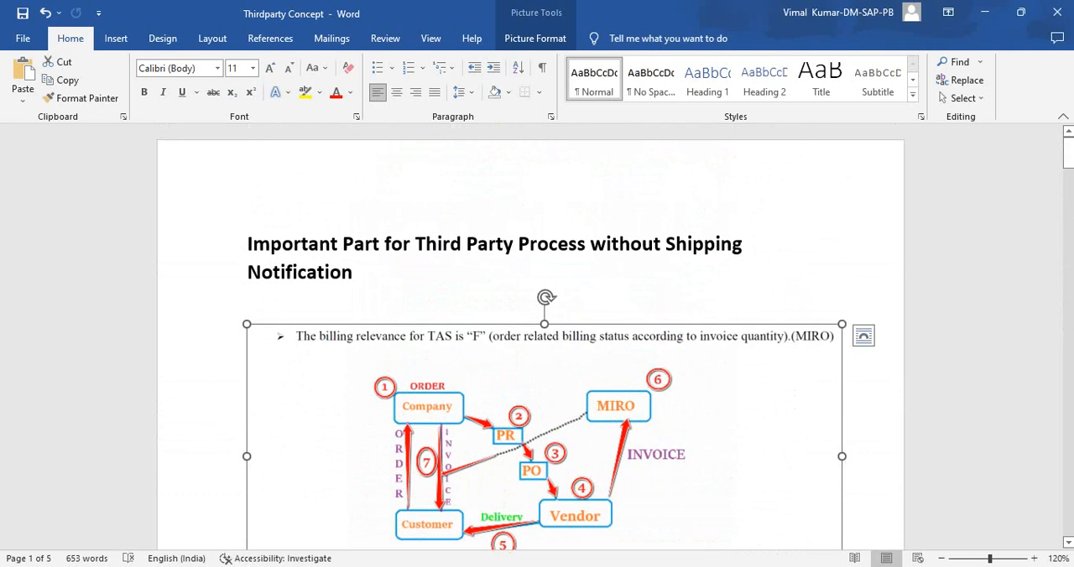
{"action": "scroll", "coordinate": [530, 335], "scroll_direction": "down", "scroll_amount": 20}
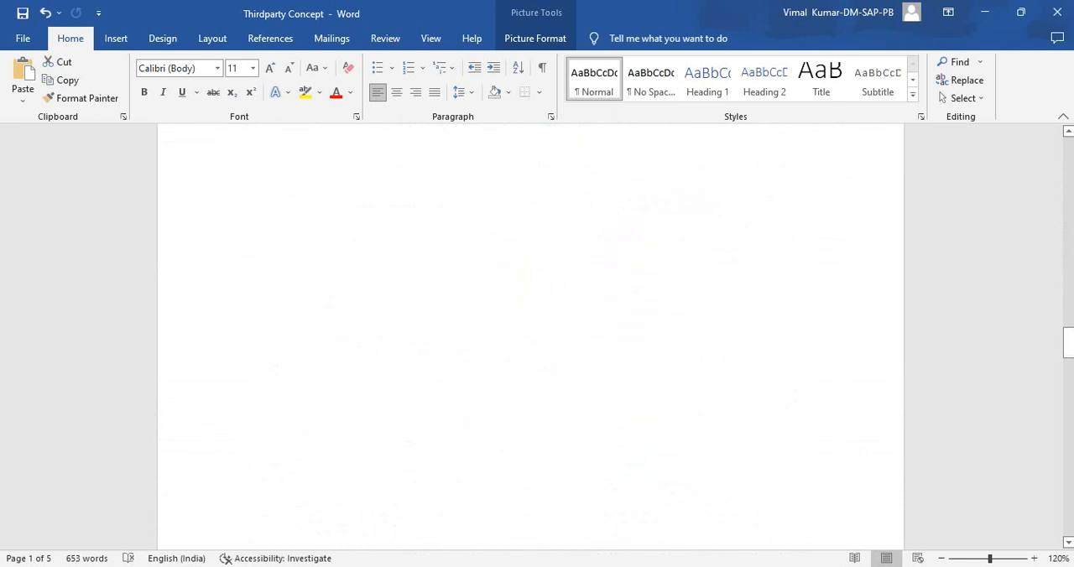
{"action": "scroll", "coordinate": [530, 336], "scroll_direction": "down", "scroll_amount": 10}
{"action": "scroll", "coordinate": [530, 336], "scroll_direction": "up", "scroll_amount": 3}
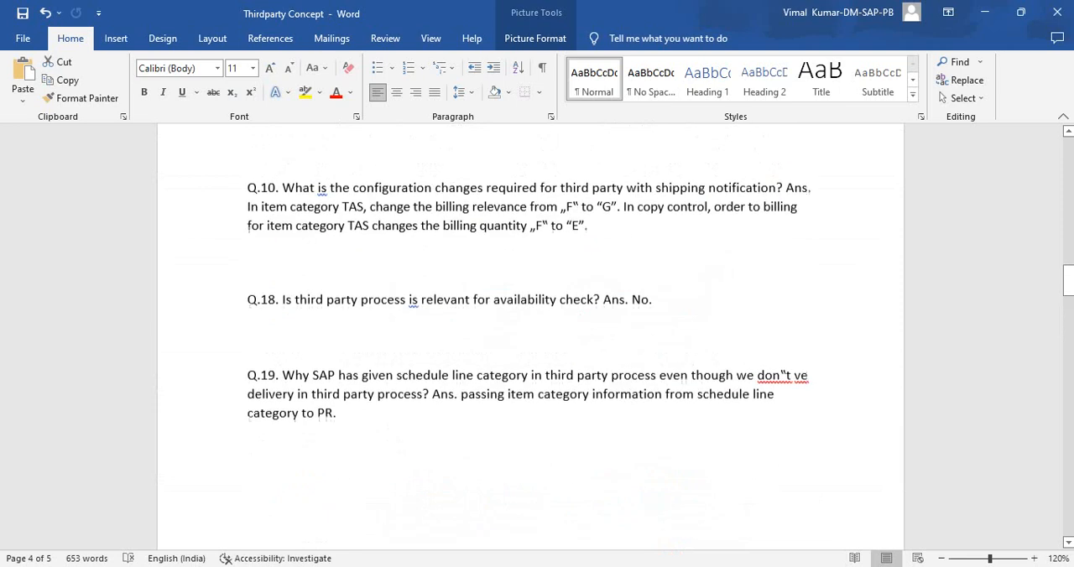
{"action": "scroll", "coordinate": [530, 337], "scroll_direction": "up", "scroll_amount": 20}
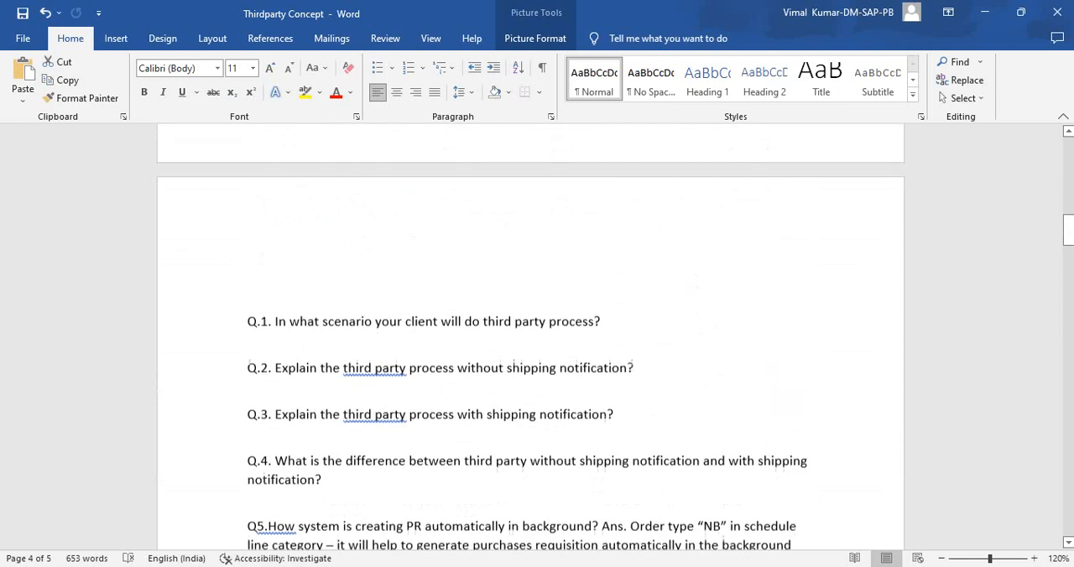
{"action": "scroll", "coordinate": [530, 337], "scroll_direction": "up", "scroll_amount": 9}
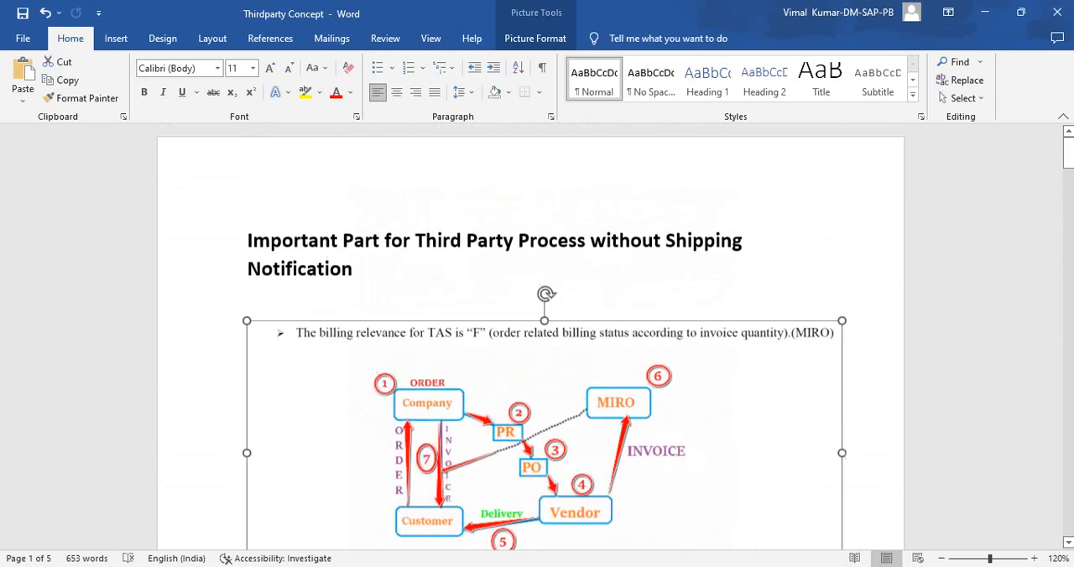
- Highlight the sentence about maintaining item category group [BANS] and material type HAWA for third-party material
{"action": "scroll", "coordinate": [530, 336], "scroll_direction": "down", "scroll_amount": 4}
{"action": "scroll", "coordinate": [530, 337], "scroll_direction": "down", "scroll_amount": 7}
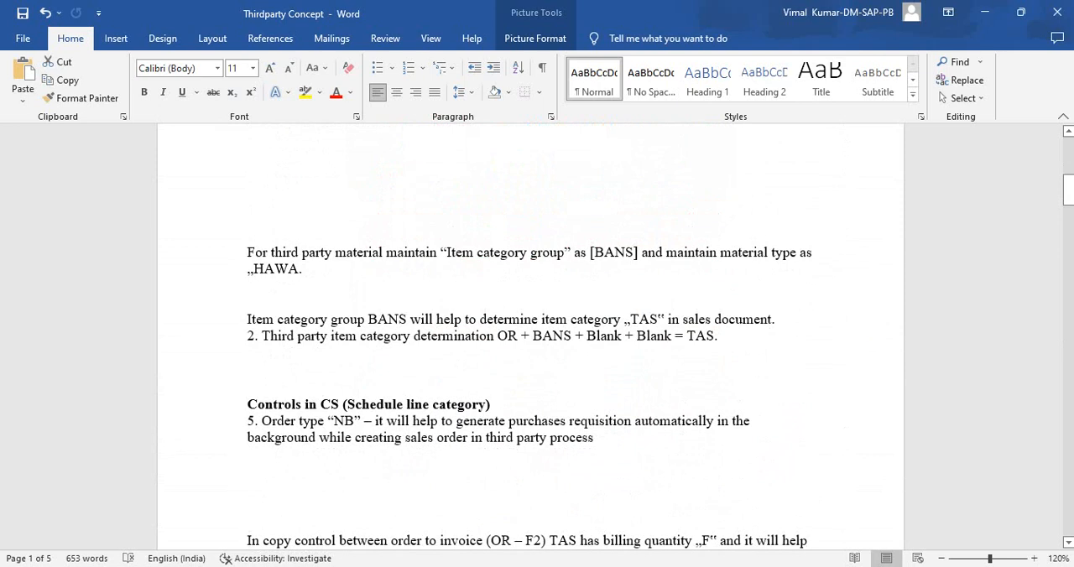
{"action": "left_click_drag", "start_coordinate": [247, 252], "coordinate": [638, 252]}
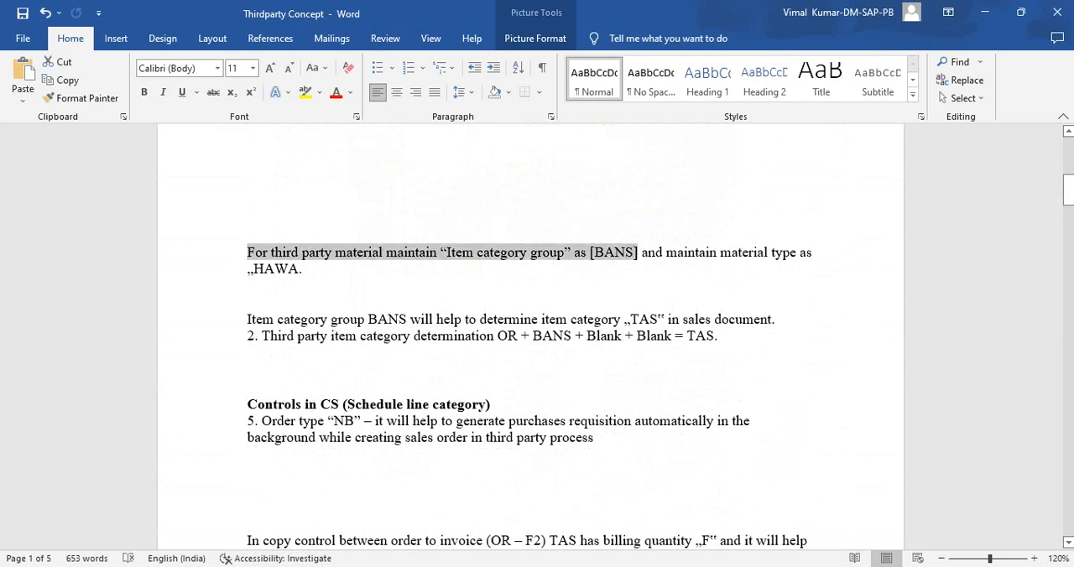
{"action": "left_click_drag", "start_coordinate": [305, 268], "coordinate": [247, 252]}
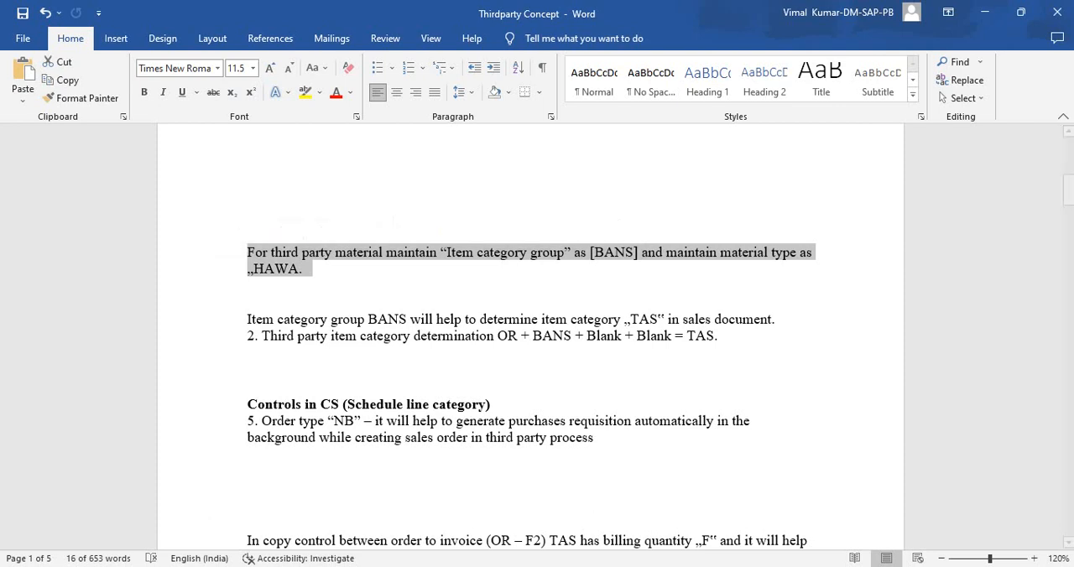
- Review the control notes and the MIRO diagram on page 1, and switch to the SAP Easy Access window
{"action": "scroll", "coordinate": [537, 335], "scroll_direction": "down", "scroll_amount": 1}
{"action": "scroll", "coordinate": [537, 335], "scroll_direction": "down", "scroll_amount": 4}
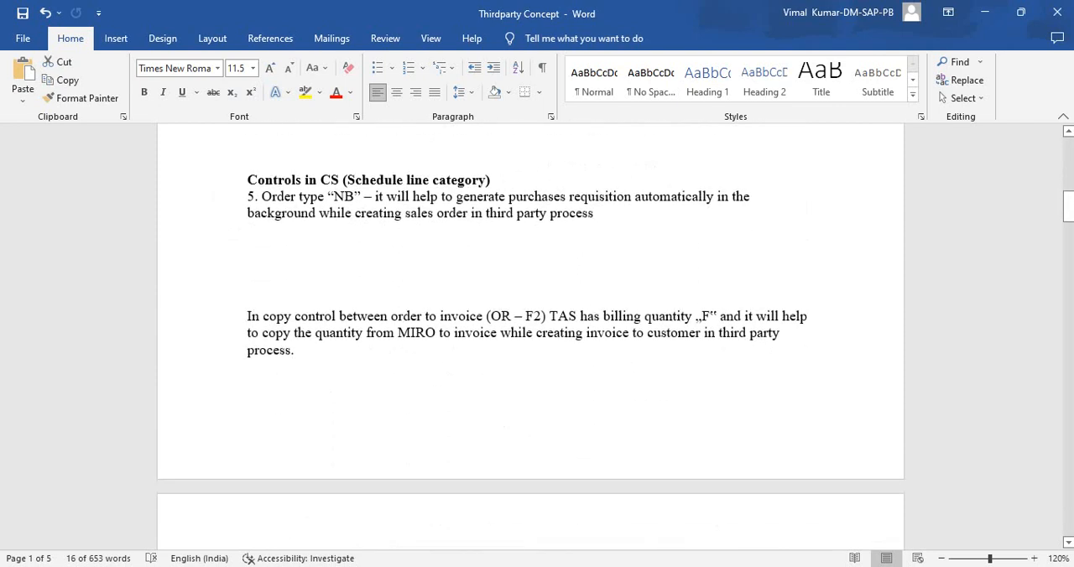
{"action": "scroll", "coordinate": [536, 335], "scroll_direction": "up", "scroll_amount": 10}
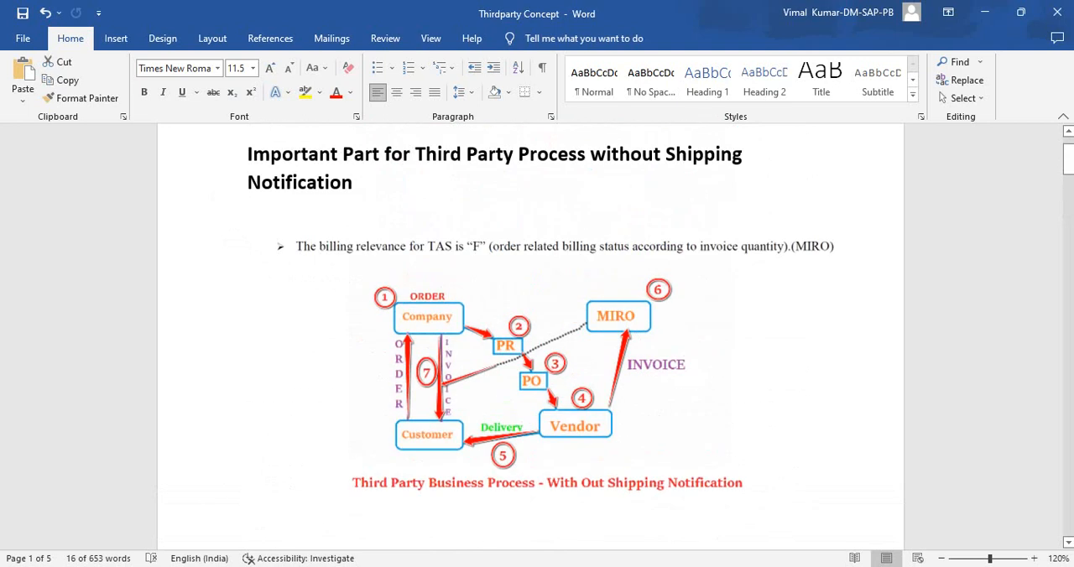
{"action": "scroll", "coordinate": [537, 335], "scroll_direction": "down", "scroll_amount": 2}
{"action": "scroll", "coordinate": [537, 335], "scroll_direction": "down", "scroll_amount": 1}
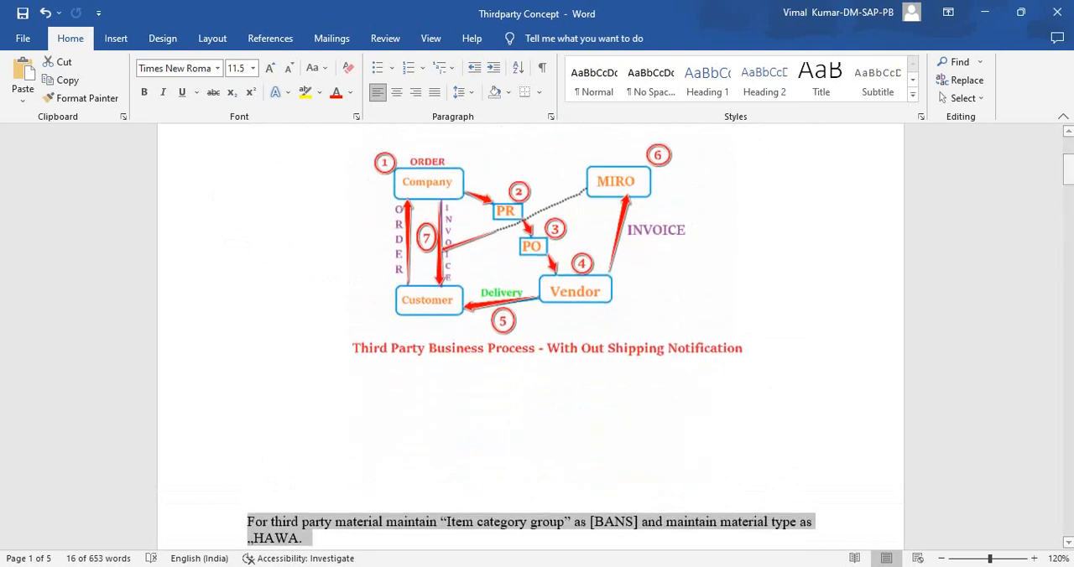
{"action": "left_click", "coordinate": [729, 566]}
{"action": "left_click", "coordinate": [772, 508]}
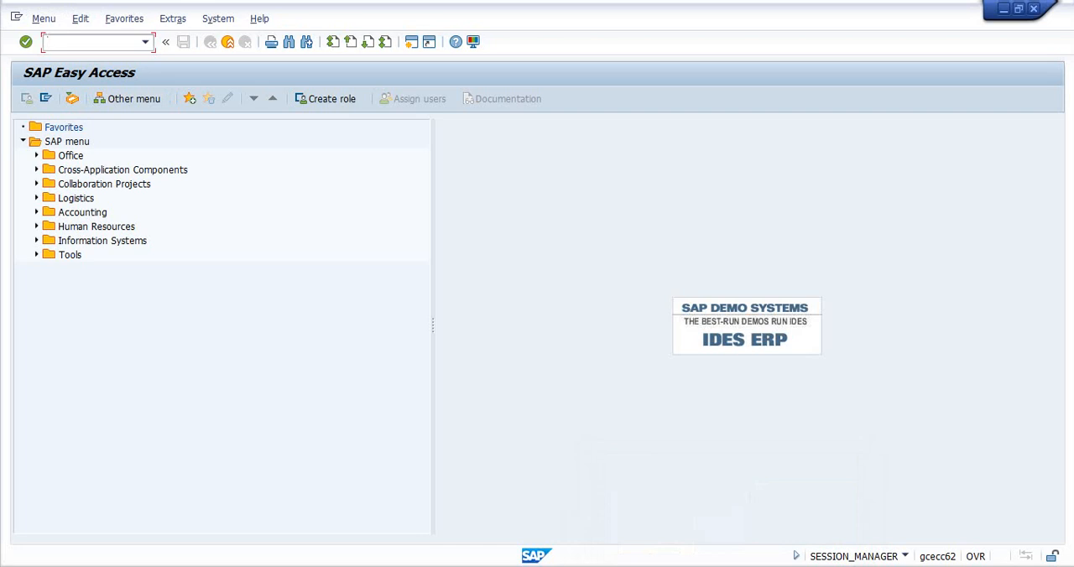
- Open the Create Material transaction MM01 and set the industry sector to Retail
{"action": "type", "text": "mm01"}
{"action": "key", "text": "Return"}
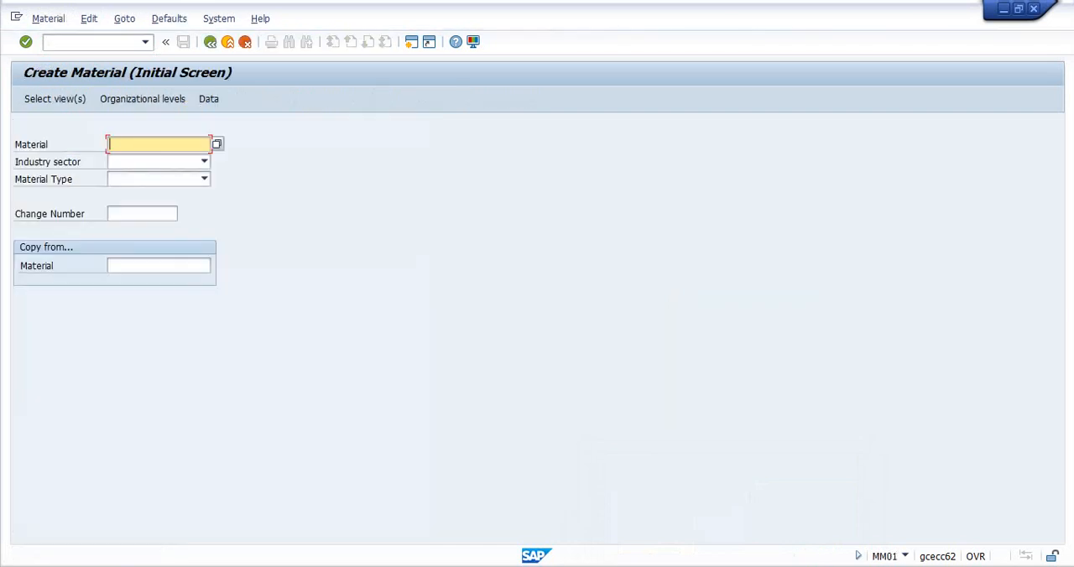
{"action": "key", "text": "Tab"}
{"action": "type", "text": "Re"}
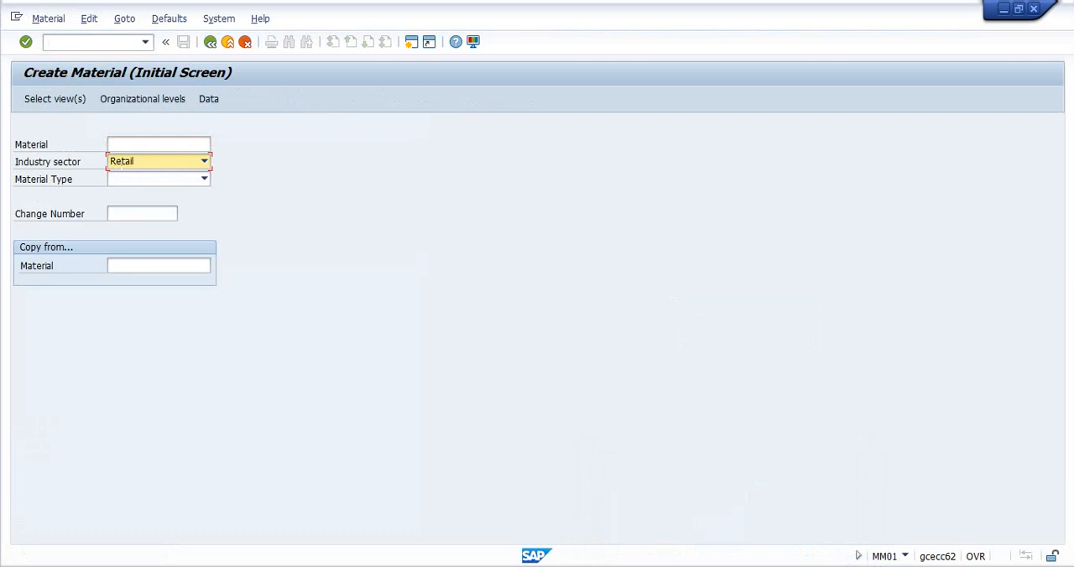
{"action": "key", "text": "Tab"}
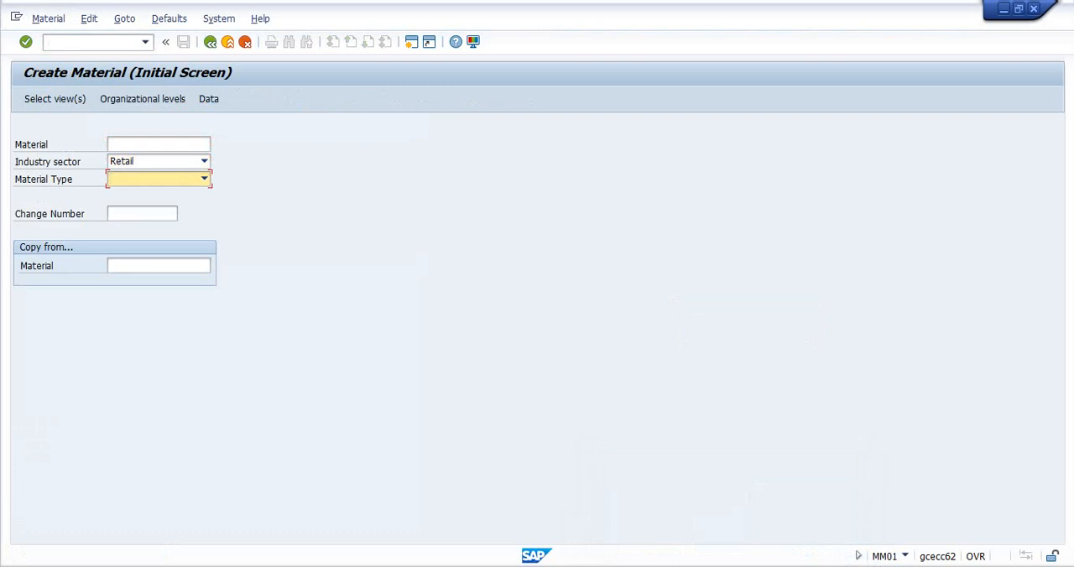
- Look through the available material types, both listed by name and listed with their keys
{"action": "type", "text": "Additionals"}
{"action": "left_click", "coordinate": [204, 179]}
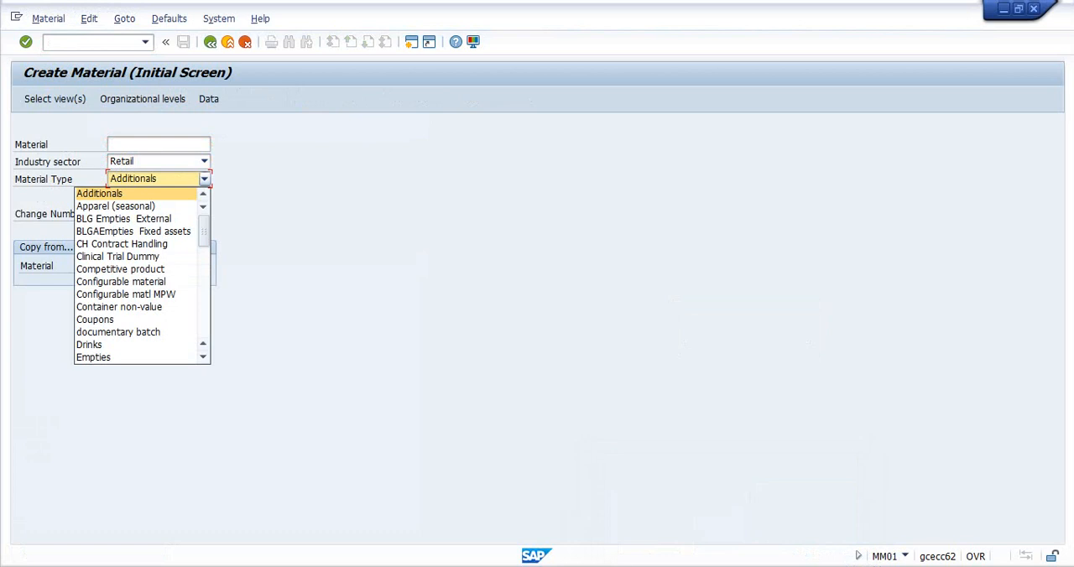
{"action": "left_click_drag", "start_coordinate": [204, 231], "coordinate": [204, 346]}
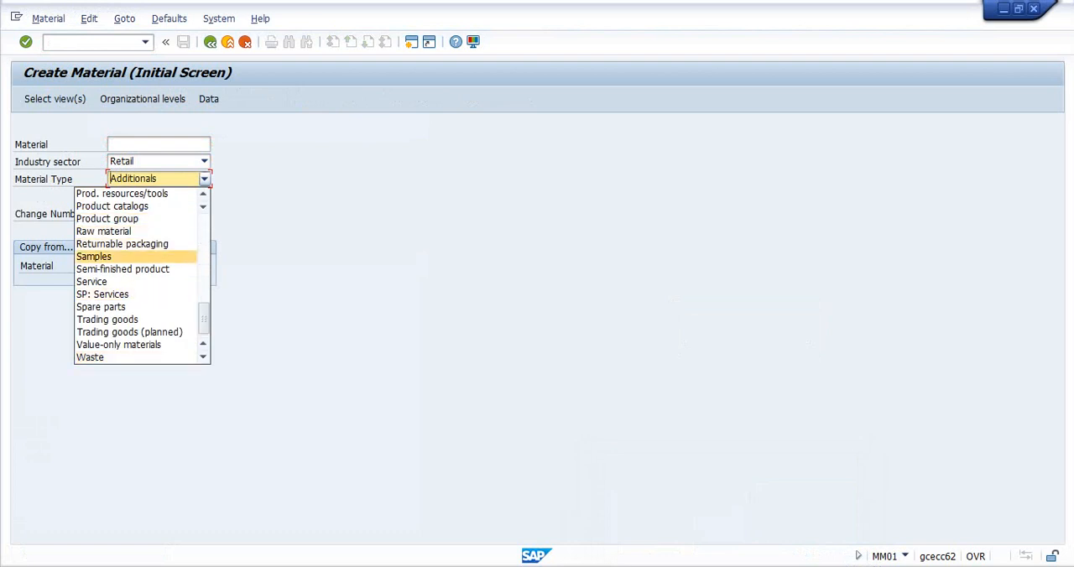
{"action": "scroll", "coordinate": [139, 275], "scroll_direction": "up", "scroll_amount": 3}
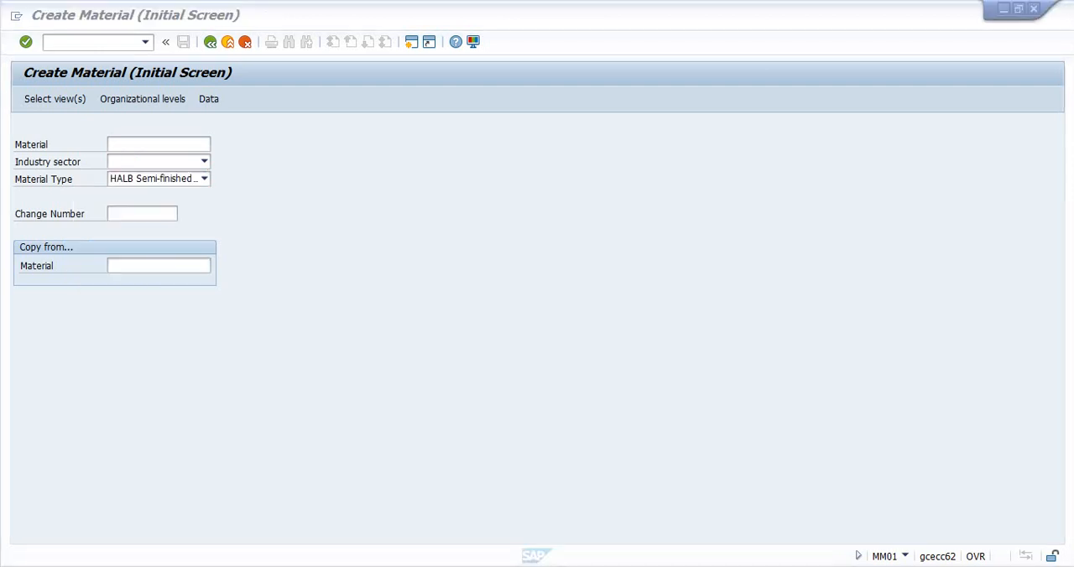
{"action": "left_click", "coordinate": [204, 179]}
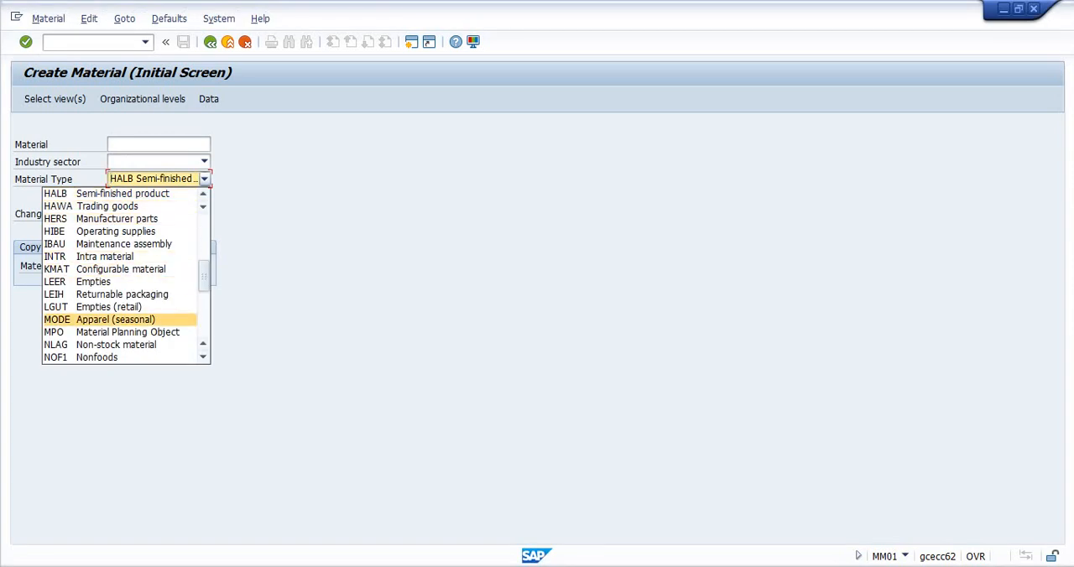
{"action": "key", "text": "Escape"}
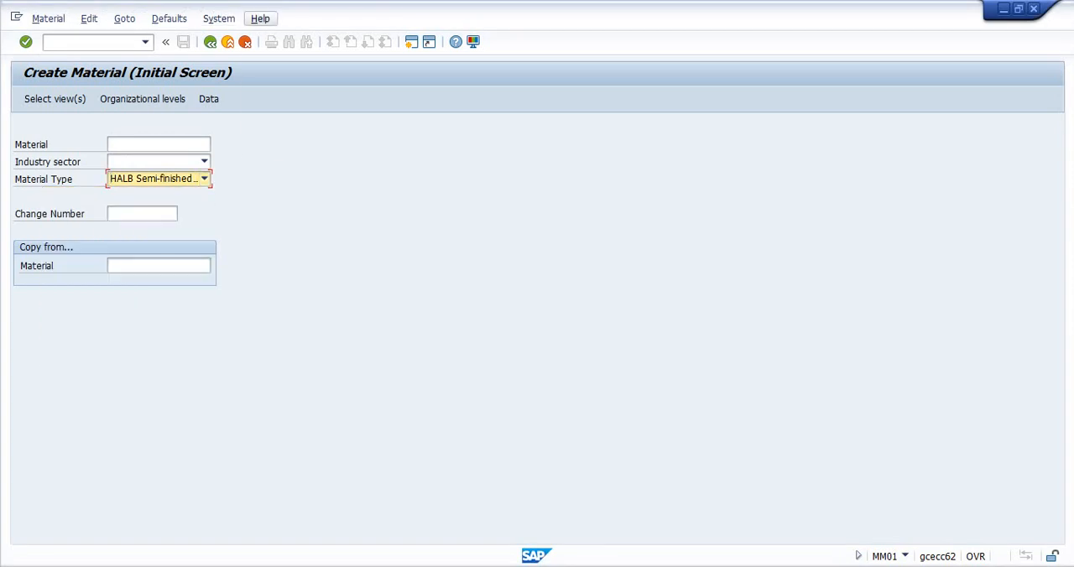
- Disable showing keys within dropdown lists in the SAP GUI Visualization 1 options and apply the change
{"action": "left_click", "coordinate": [260, 18]}
{"action": "key", "text": "Escape"}
{"action": "key", "text": "alt+F12"}
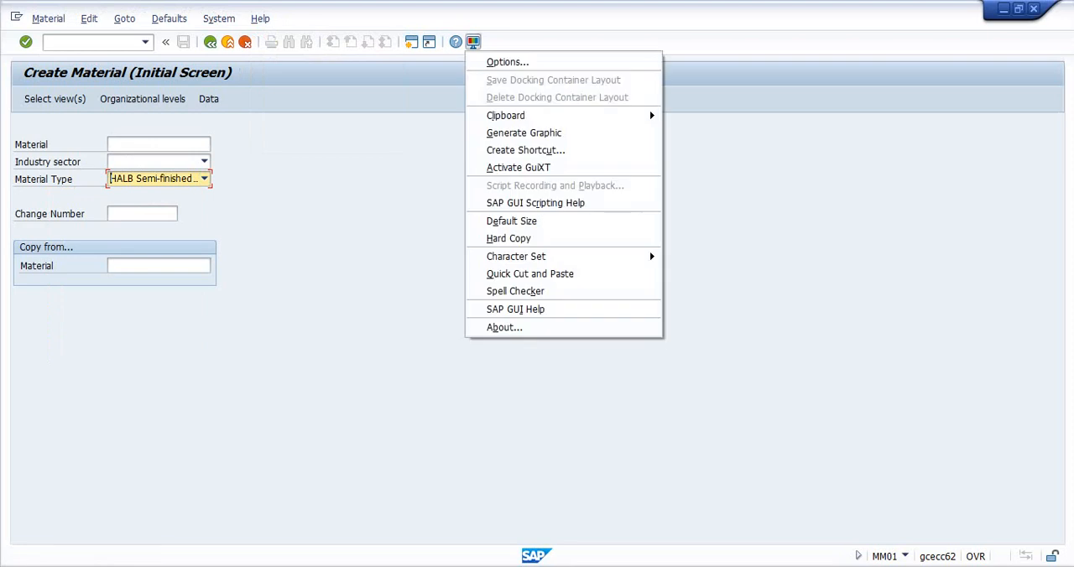
{"action": "left_click", "coordinate": [507, 62]}
{"action": "left_click", "coordinate": [306, 158]}
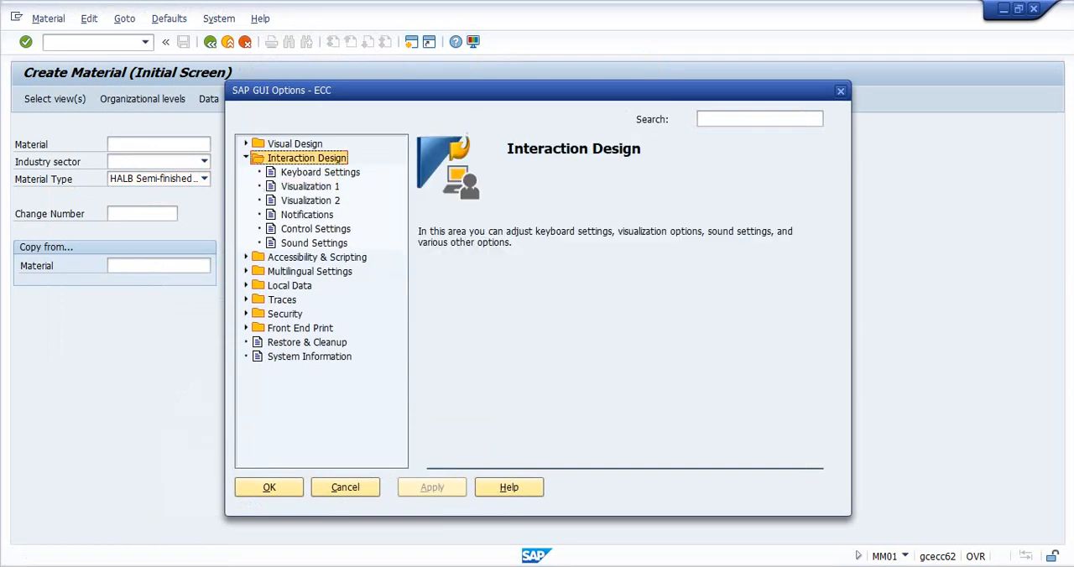
{"action": "left_click", "coordinate": [309, 187]}
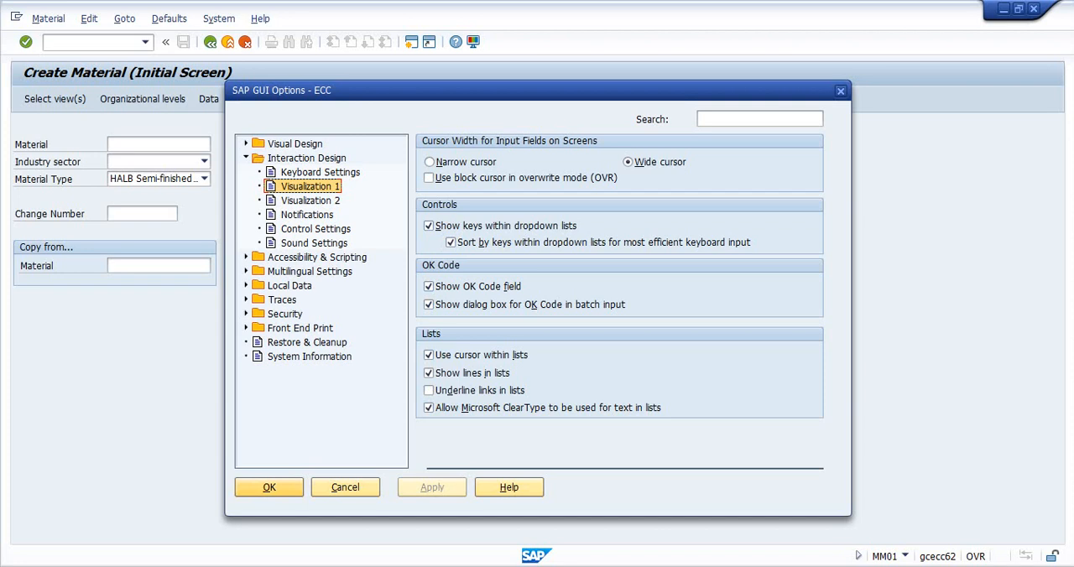
{"action": "left_click", "coordinate": [429, 226]}
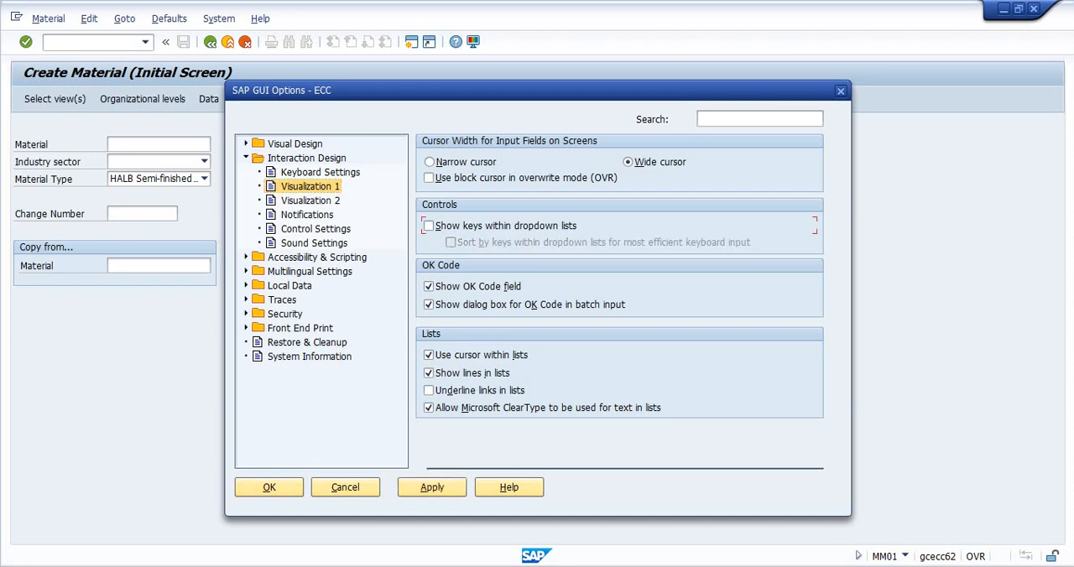
{"action": "left_click", "coordinate": [432, 487]}
{"action": "left_click", "coordinate": [269, 487]}
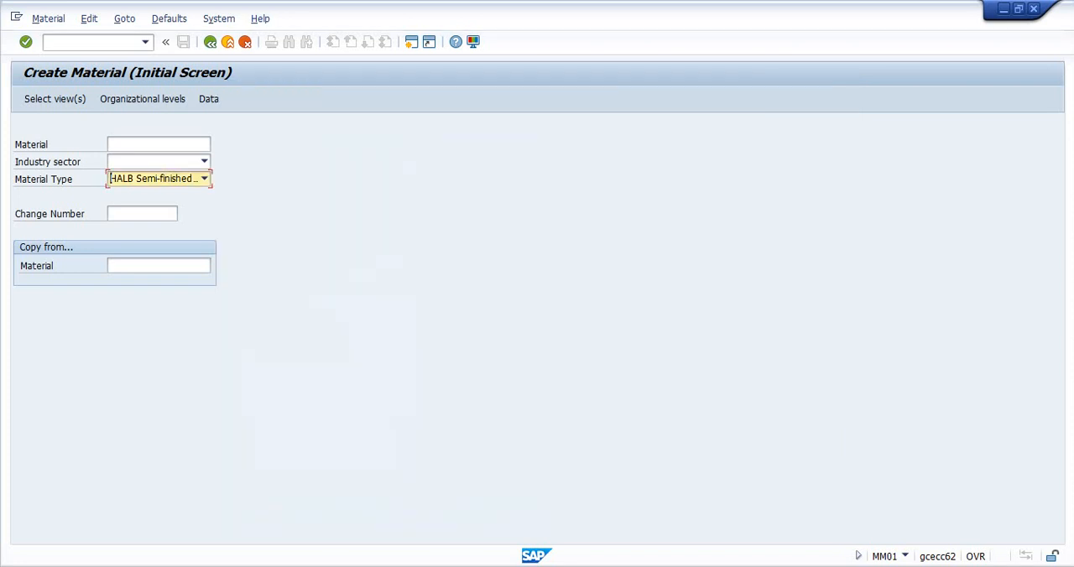
- Decline logging off from the session and examine the material type list without keys
{"action": "left_click", "coordinate": [260, 19]}
{"action": "mouse_move", "coordinate": [219, 19]}
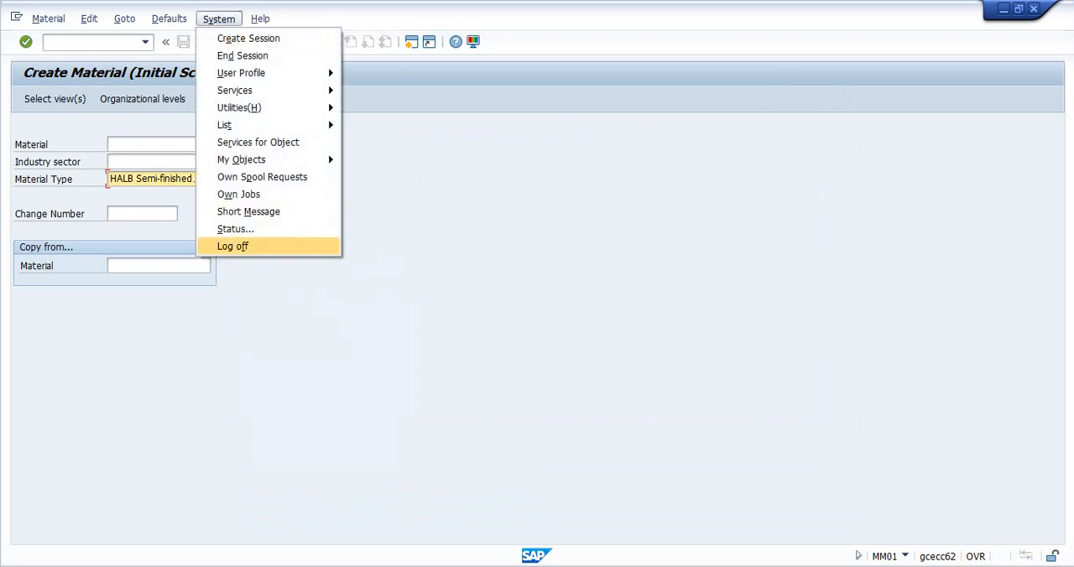
{"action": "left_click", "coordinate": [233, 247]}
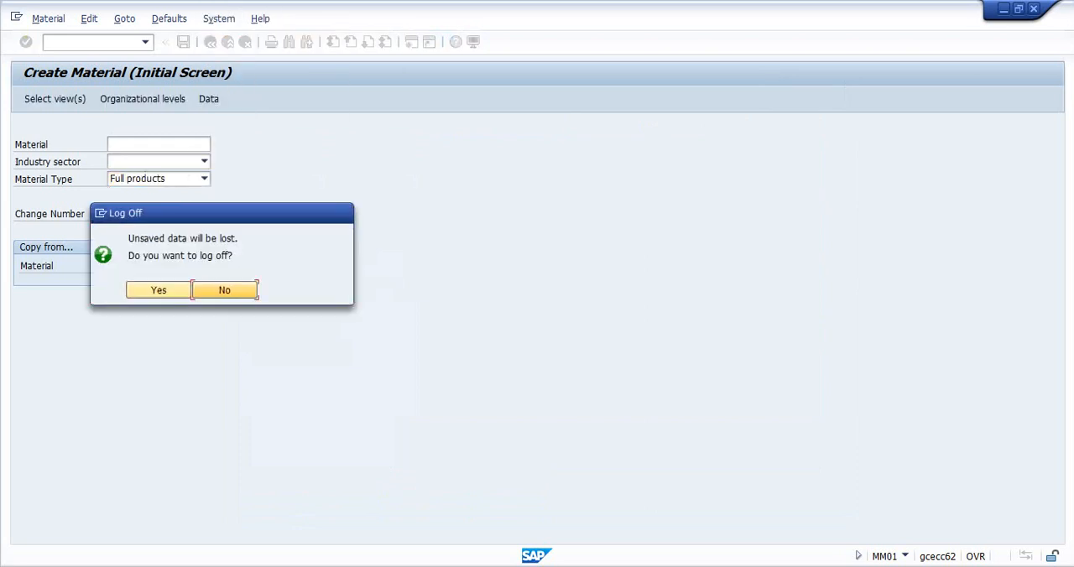
{"action": "left_click", "coordinate": [224, 289]}
{"action": "left_click", "coordinate": [204, 179]}
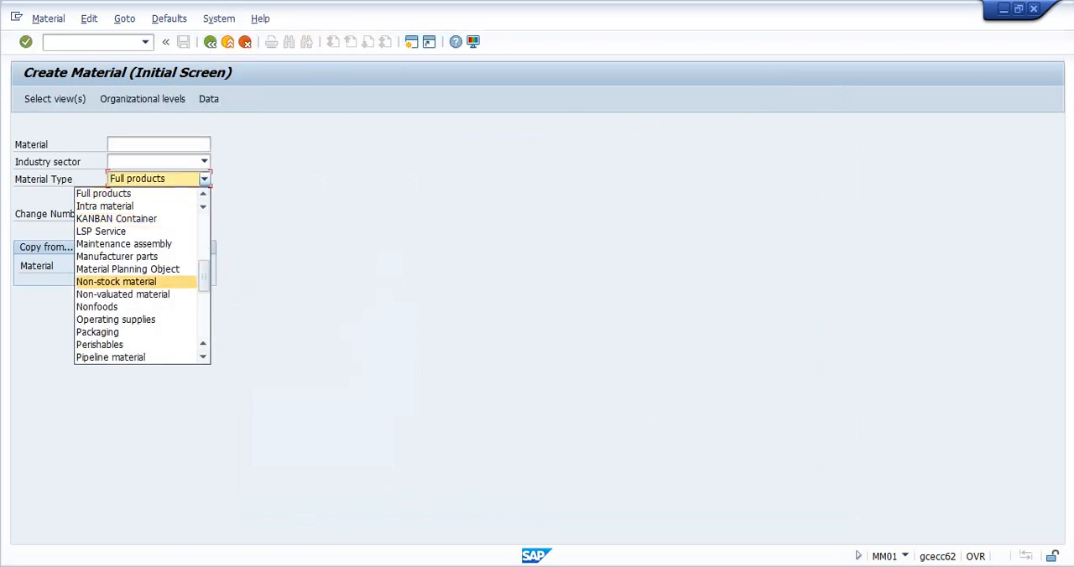
{"action": "key", "text": "Escape"}
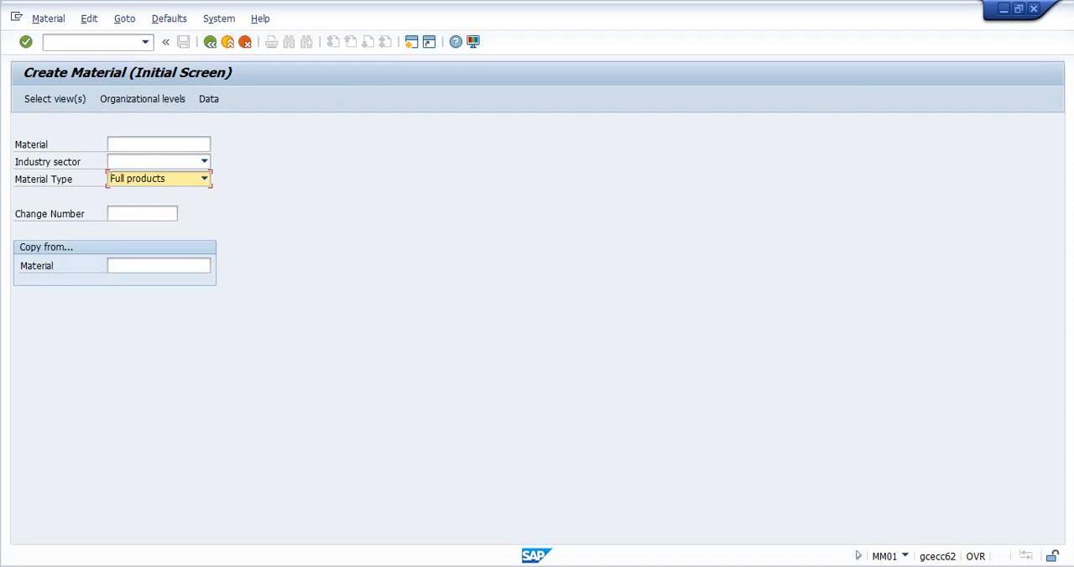
- Enable showing keys within dropdown lists and sorting by those keys in the SAP GUI Visualization 1 options
{"action": "left_click", "coordinate": [473, 42]}
{"action": "left_click", "coordinate": [508, 62]}
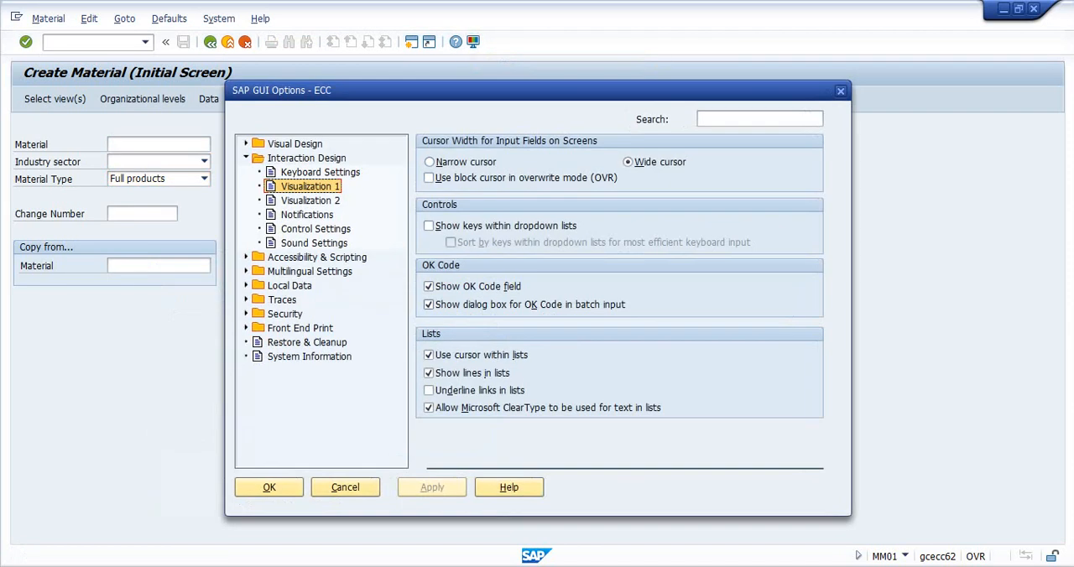
{"action": "left_click", "coordinate": [451, 242]}
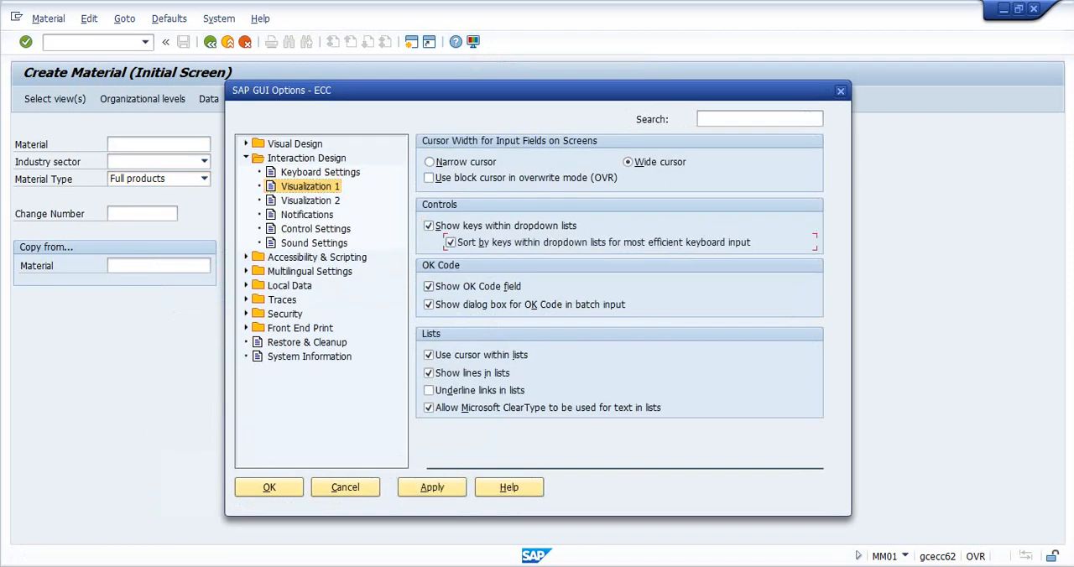
{"action": "left_click", "coordinate": [432, 488]}
{"action": "left_click", "coordinate": [268, 487]}
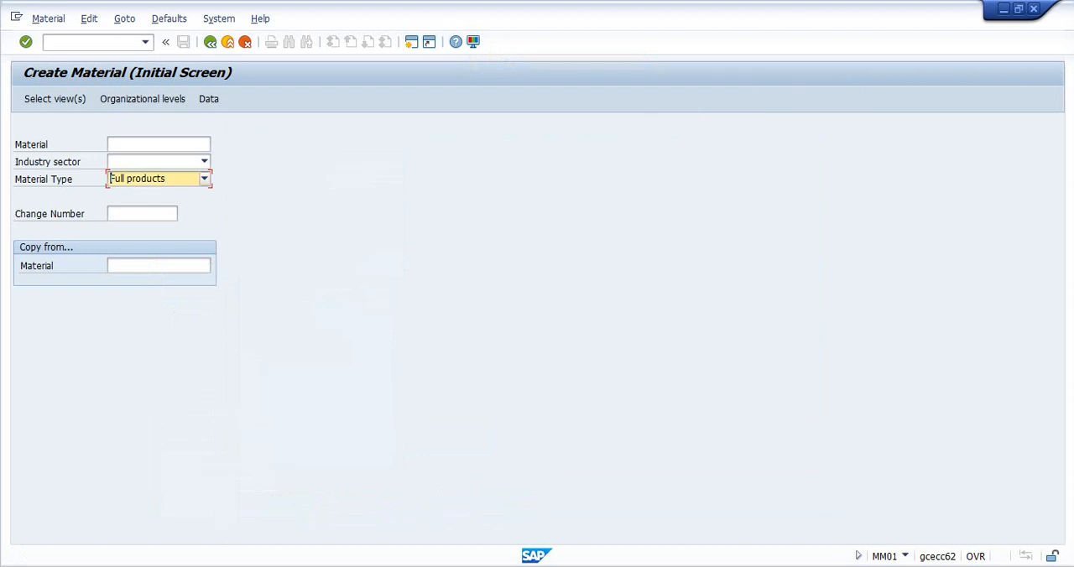
- Set the material type to HAWA Trading goods and the industry sector to 1 Retail, and proceed to the view selection
{"action": "left_click", "coordinate": [204, 178]}
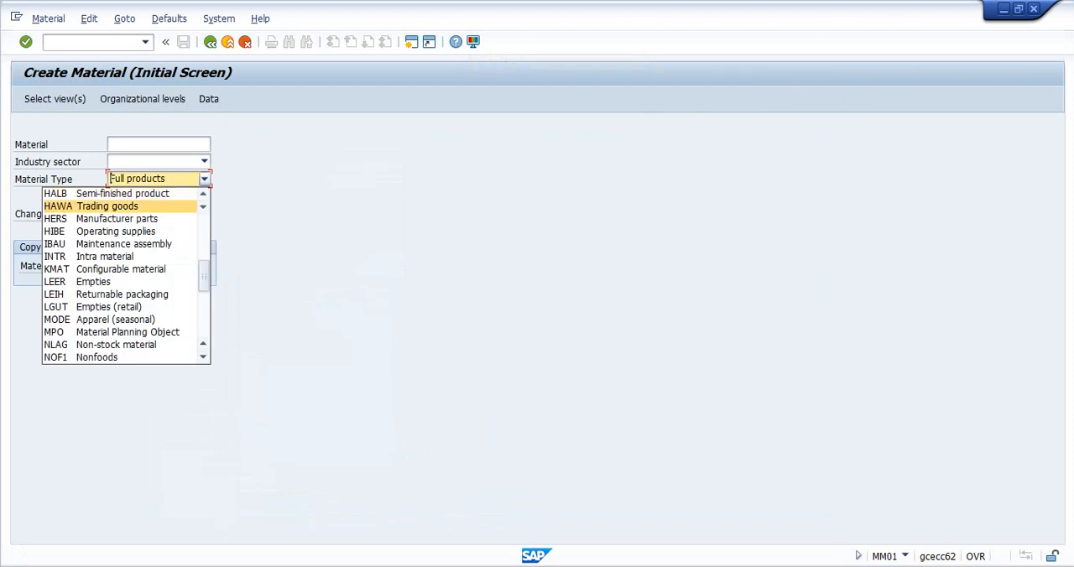
{"action": "left_click", "coordinate": [107, 205]}
{"action": "left_click", "coordinate": [204, 161]}
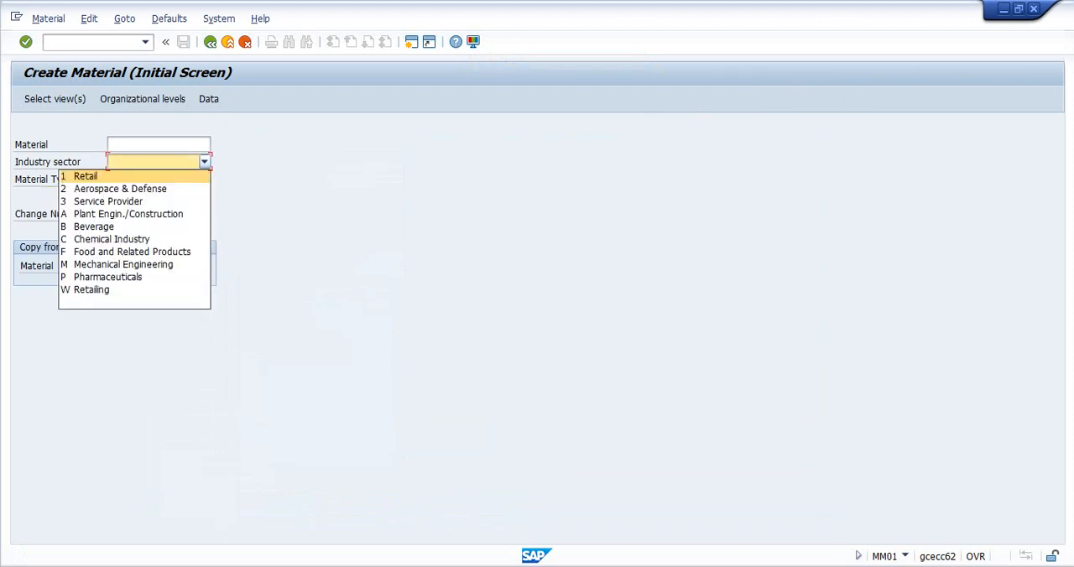
{"action": "key", "text": "Return"}
{"action": "key", "text": "Return"}
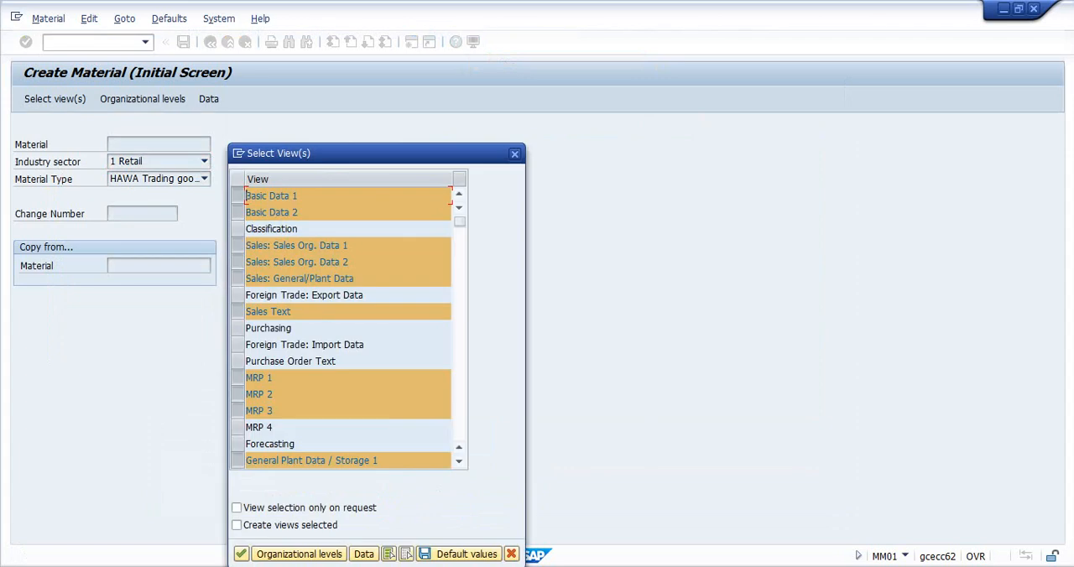
- Add General Plant Data / Storage 2 to the selected material views and confirm the selection
{"action": "scroll", "coordinate": [347, 327], "scroll_direction": "down", "scroll_amount": 2}
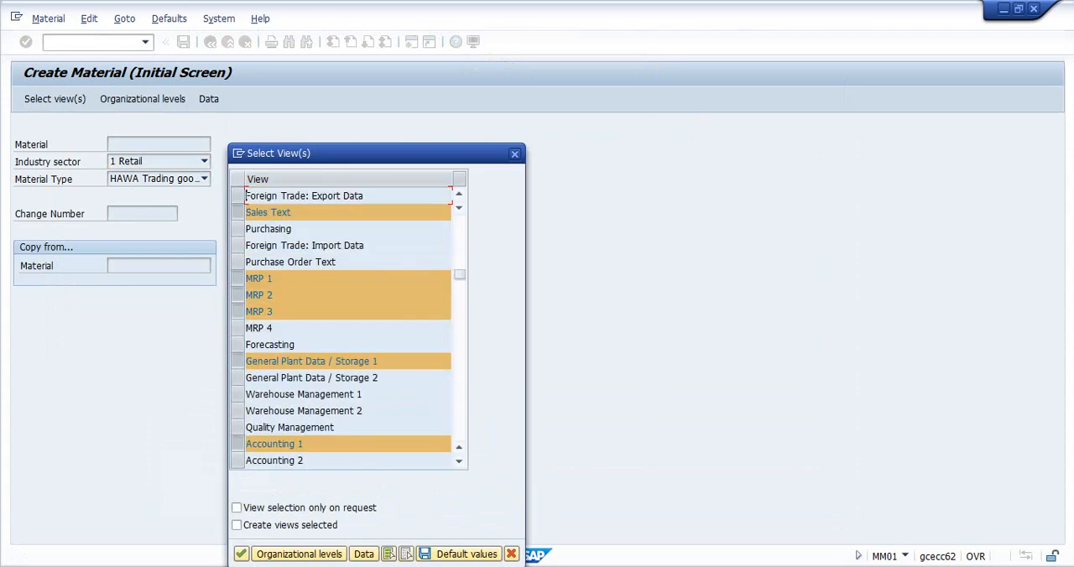
{"action": "scroll", "coordinate": [347, 327], "scroll_direction": "down", "scroll_amount": 1}
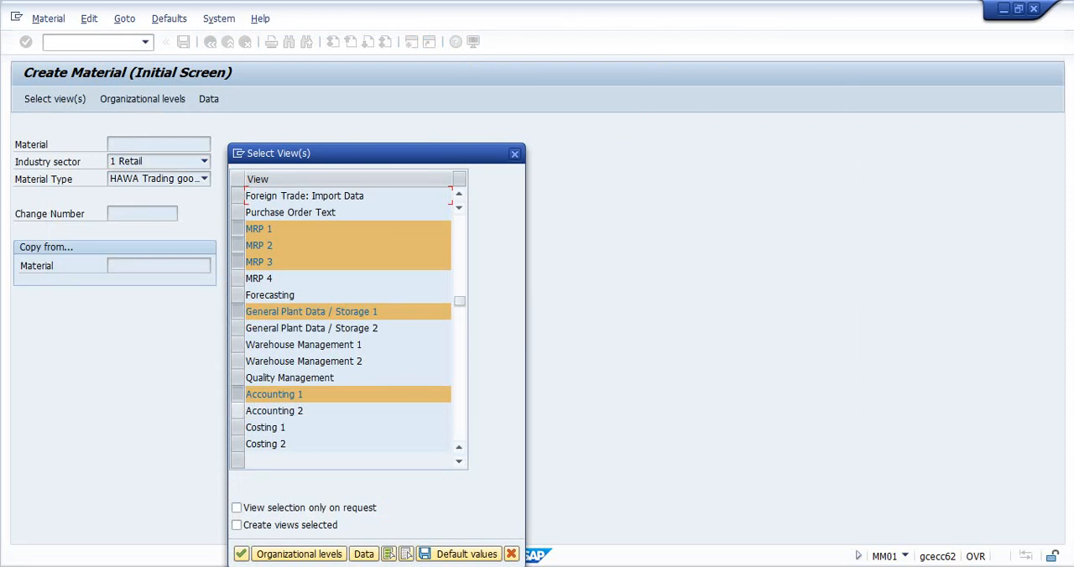
{"action": "left_click", "coordinate": [237, 328]}
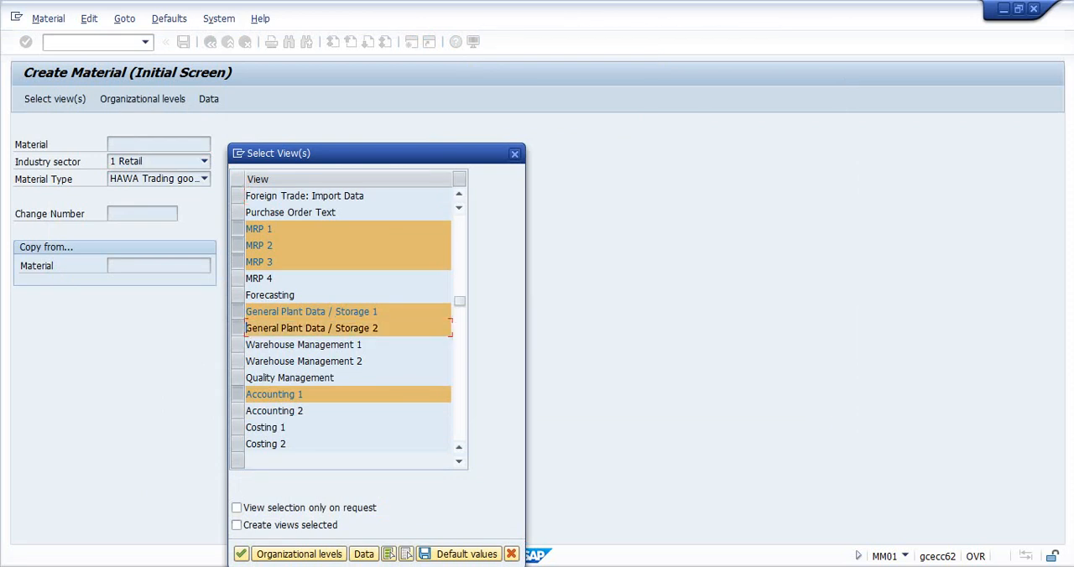
{"action": "left_click", "coordinate": [242, 555]}
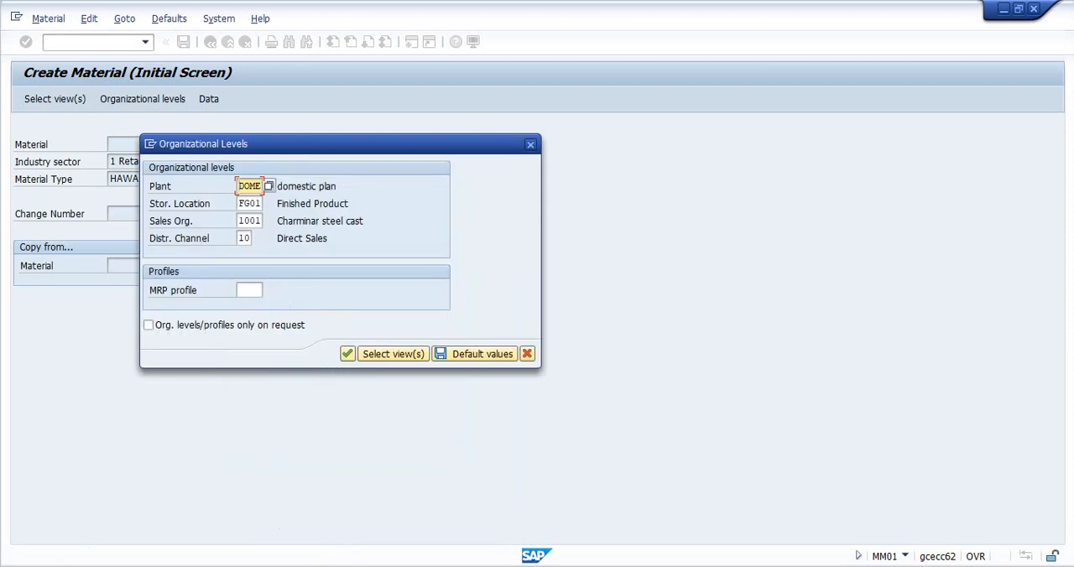
- Set the organizational levels to plant NJUS and storage location FINS
{"action": "type", "text": "njus"}
{"action": "key", "text": "Tab"}
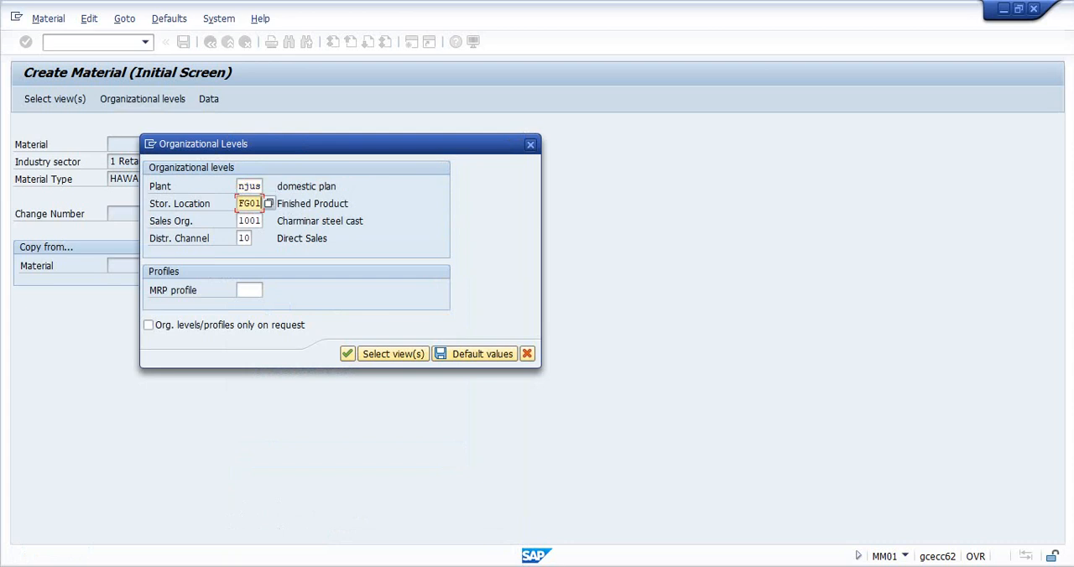
{"action": "key", "text": "BackSpace"}
{"action": "key", "text": "BackSpace"}
{"action": "key", "text": "BackSpace"}
{"action": "key", "text": "BackSpace"}
{"action": "key", "text": "Down"}
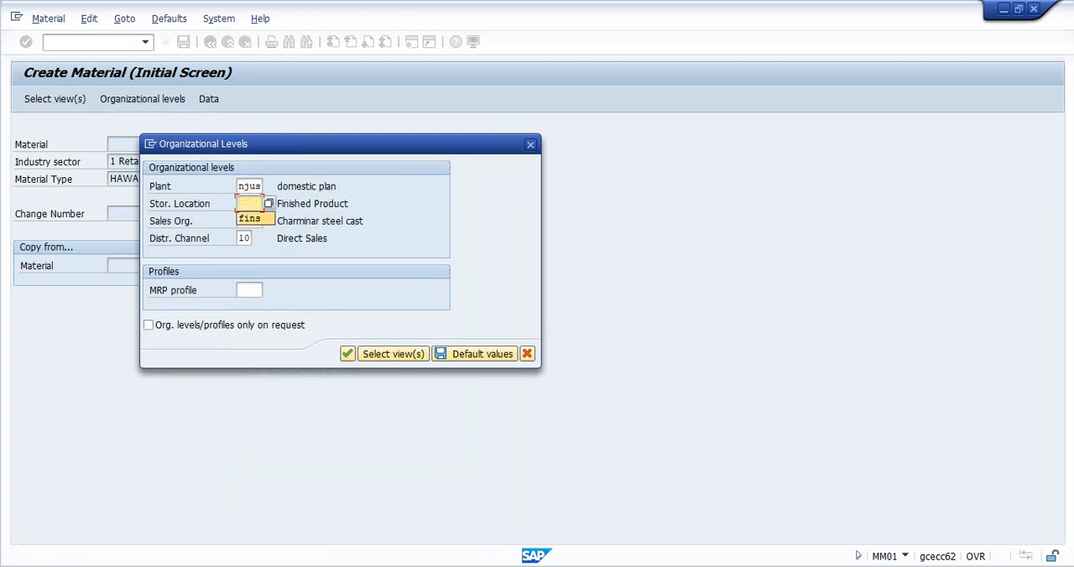
{"action": "key", "text": "Return"}
- Set the sales organization to WEST in the organizational levels
{"action": "key", "text": "Tab"}
{"action": "key", "text": "BackSpace"}
{"action": "key", "text": "BackSpace"}
{"action": "key", "text": "BackSpace"}
{"action": "key", "text": "BackSpace"}
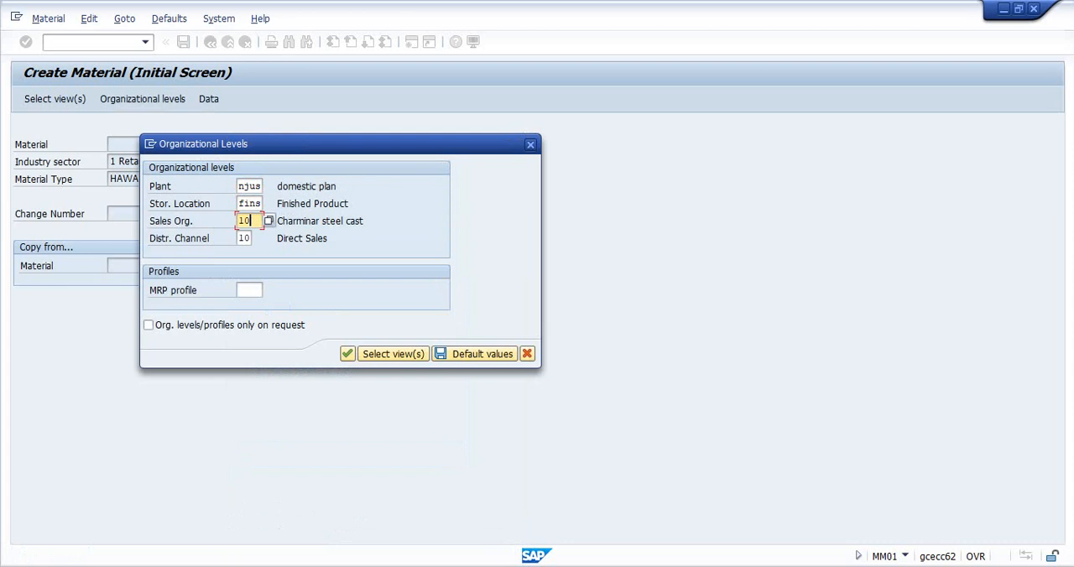
{"action": "key", "text": "Down"}
{"action": "key", "text": "Return"}
{"action": "key", "text": "Tab"}
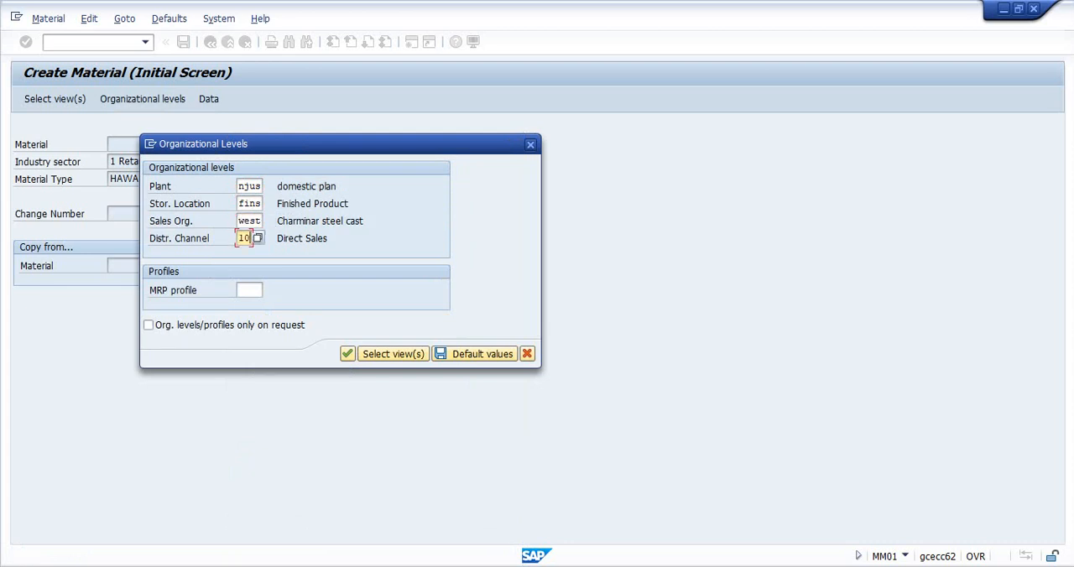
- Set the distribution channel to DR, save the organizational levels as default values and continue to the material's basic data
{"action": "key", "text": "BackSpace"}
{"action": "key", "text": "BackSpace"}
{"action": "type", "text": "dr"}
{"action": "left_click", "coordinate": [475, 354]}
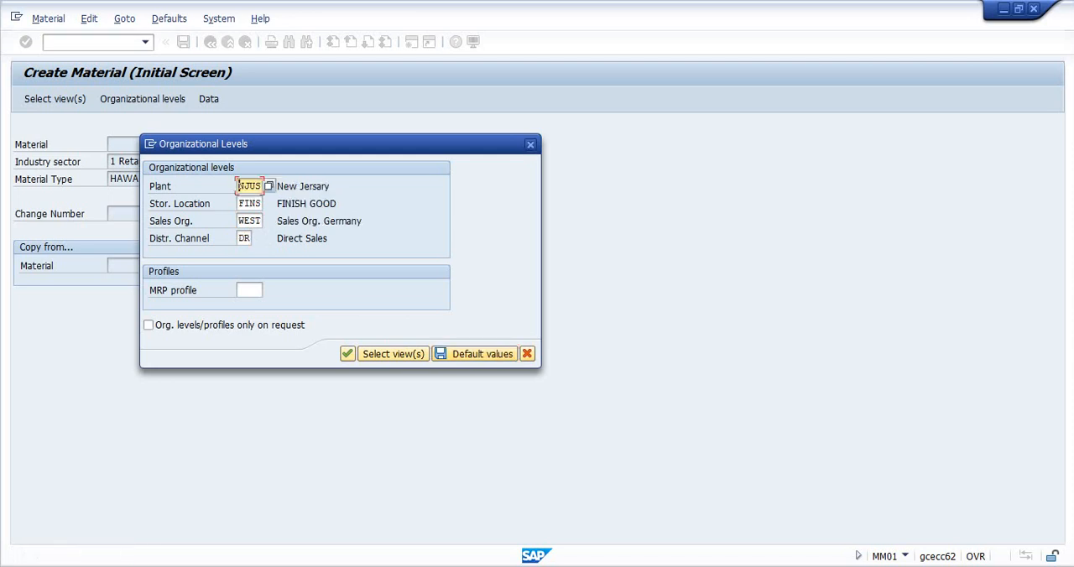
{"action": "left_click", "coordinate": [347, 353]}
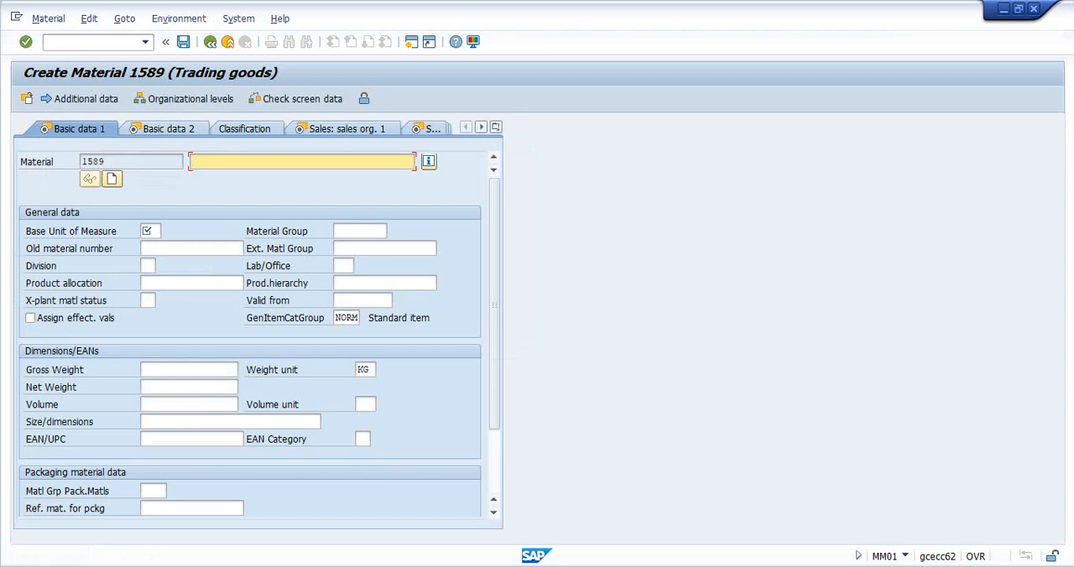
- Describe the material as "third party material" with base unit of measure EA, and continue to the Sales: sales org. 1 data
{"action": "type", "text": "third party material"}
{"action": "key", "text": "Tab"}
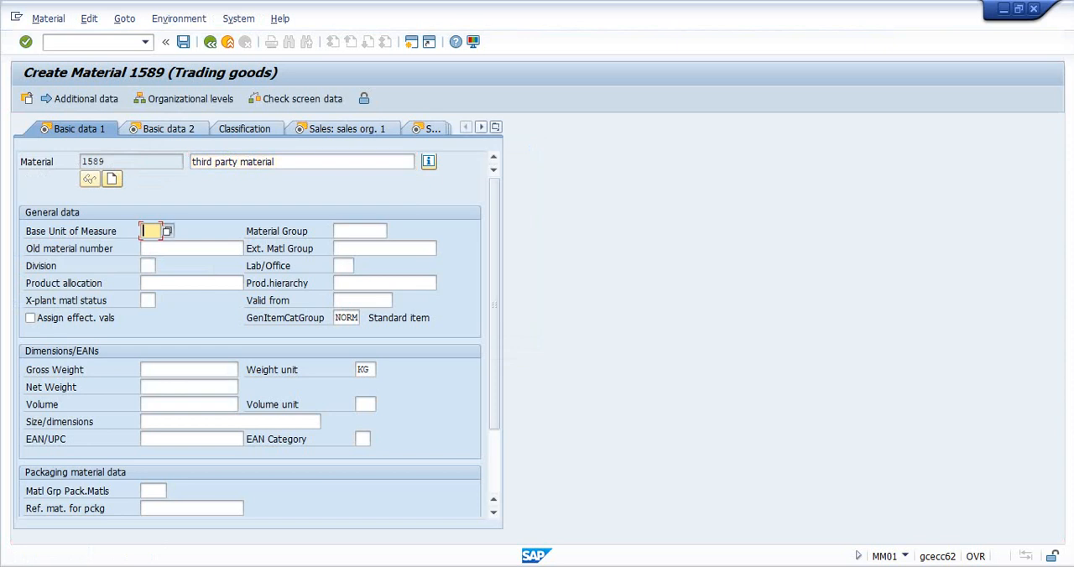
{"action": "key", "text": "F4"}
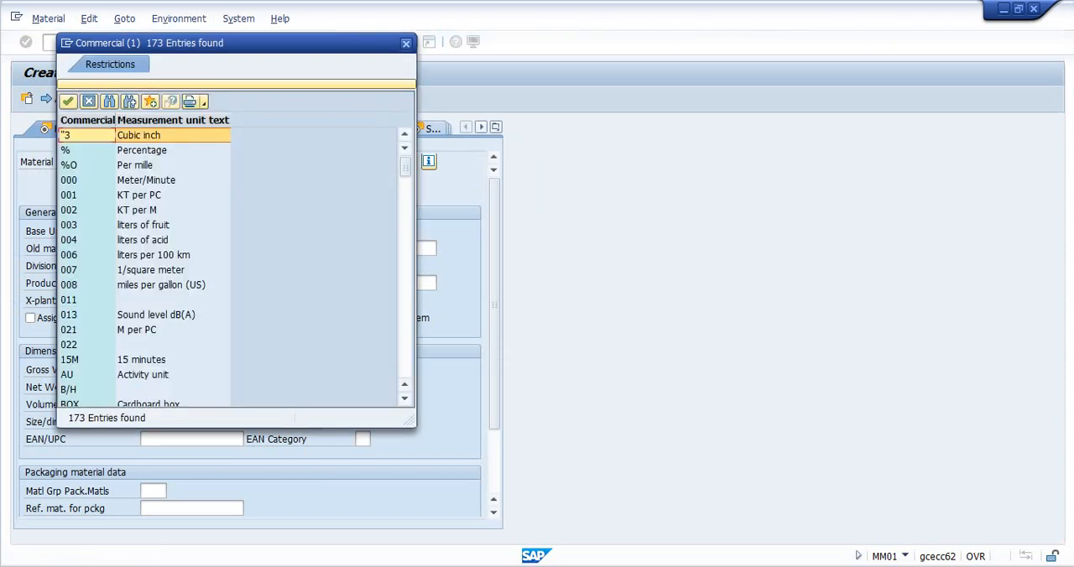
{"action": "left_click", "coordinate": [406, 45]}
{"action": "type", "text": "ea"}
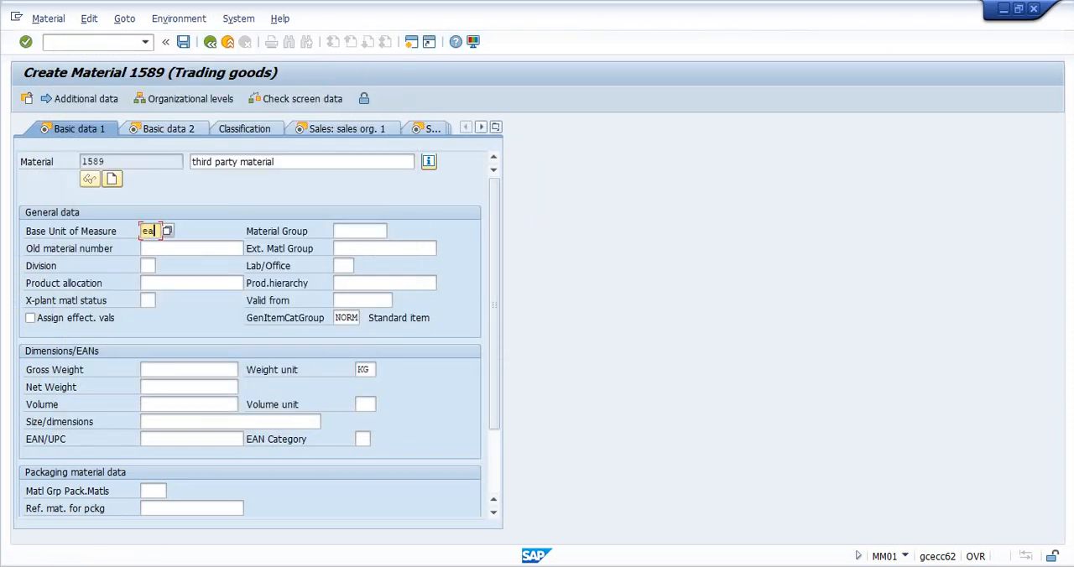
{"action": "key", "text": "Return"}
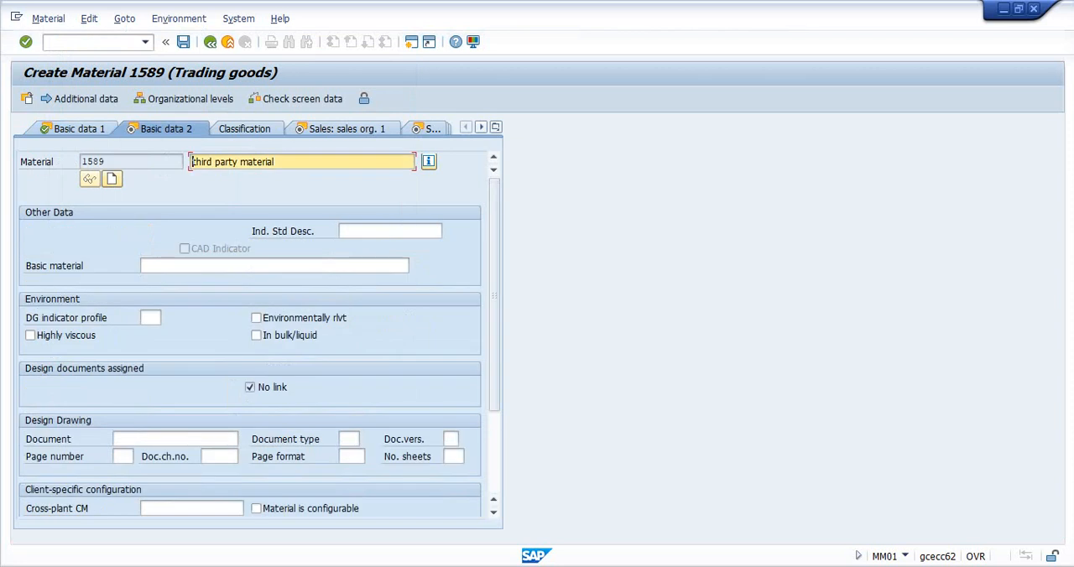
{"action": "key", "text": "Return"}
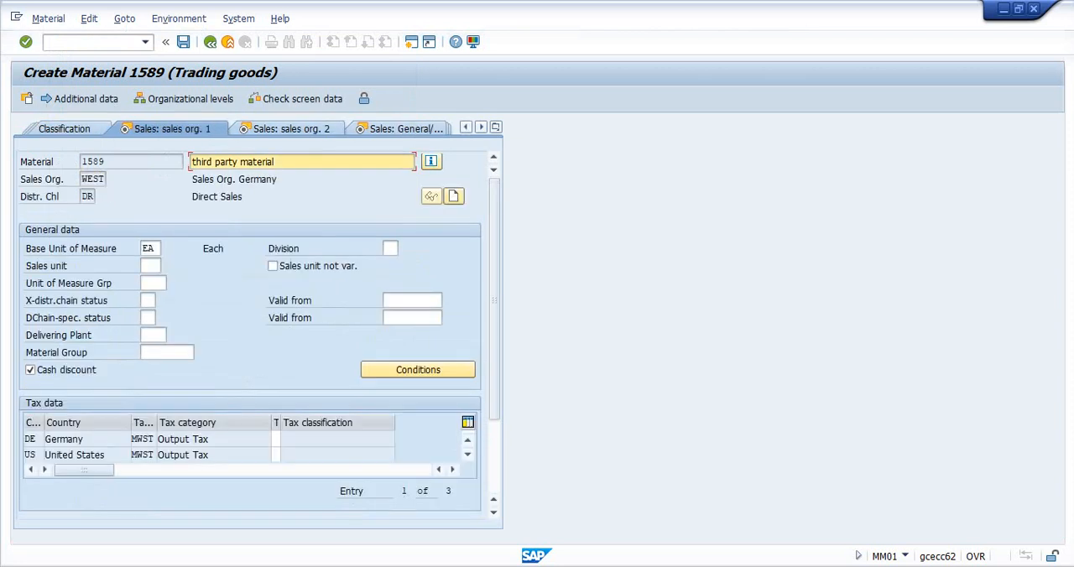
- Set the output tax classification to 0 for Germany and the United States, and continue to the Sales: sales org. 2 data
{"action": "left_click", "coordinate": [275, 439]}
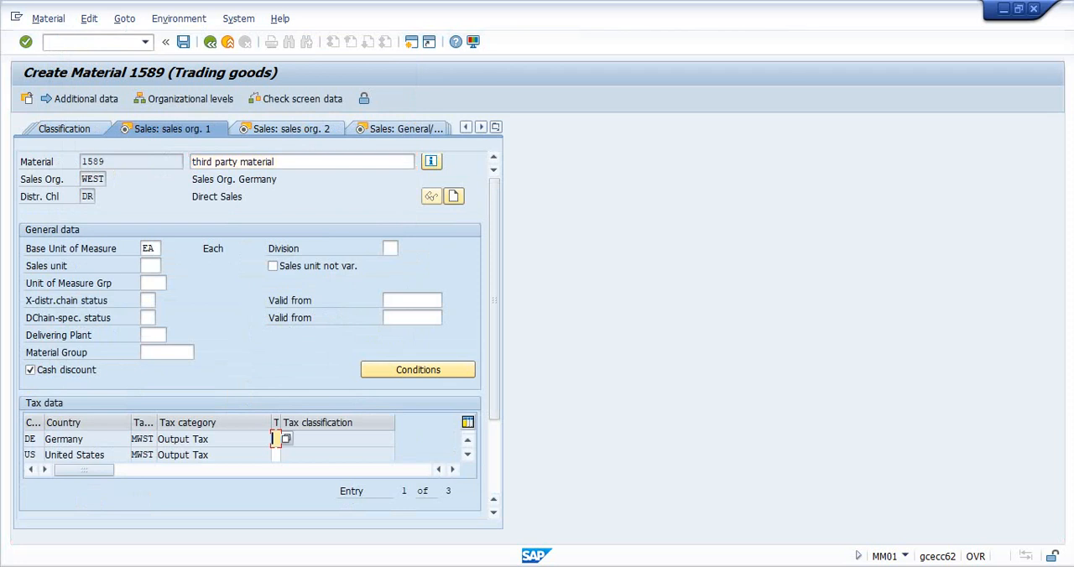
{"action": "type", "text": "0"}
{"action": "key", "text": "Return"}
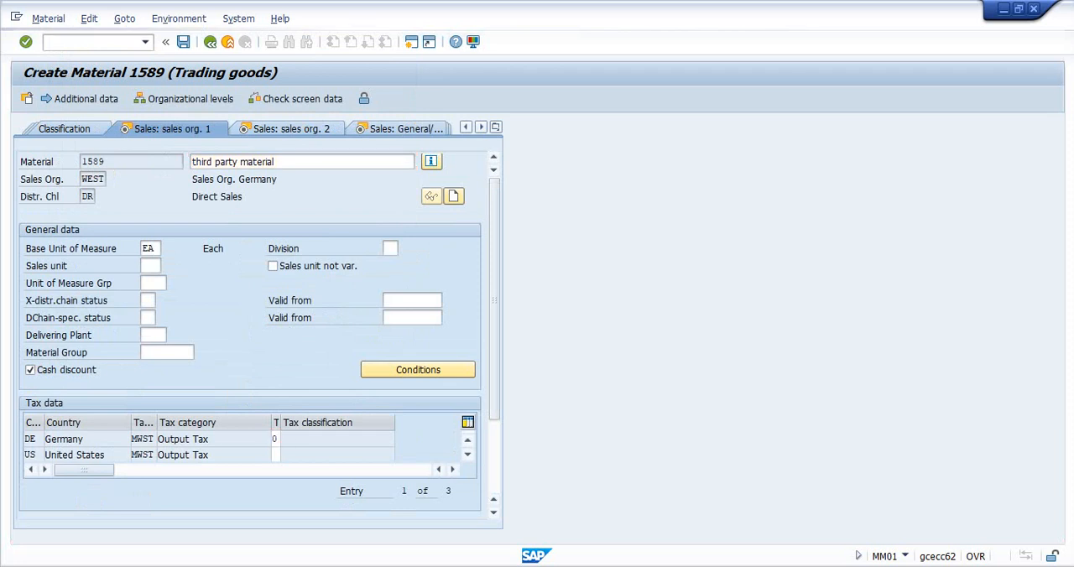
{"action": "type", "text": "0"}
{"action": "key", "text": "Return"}
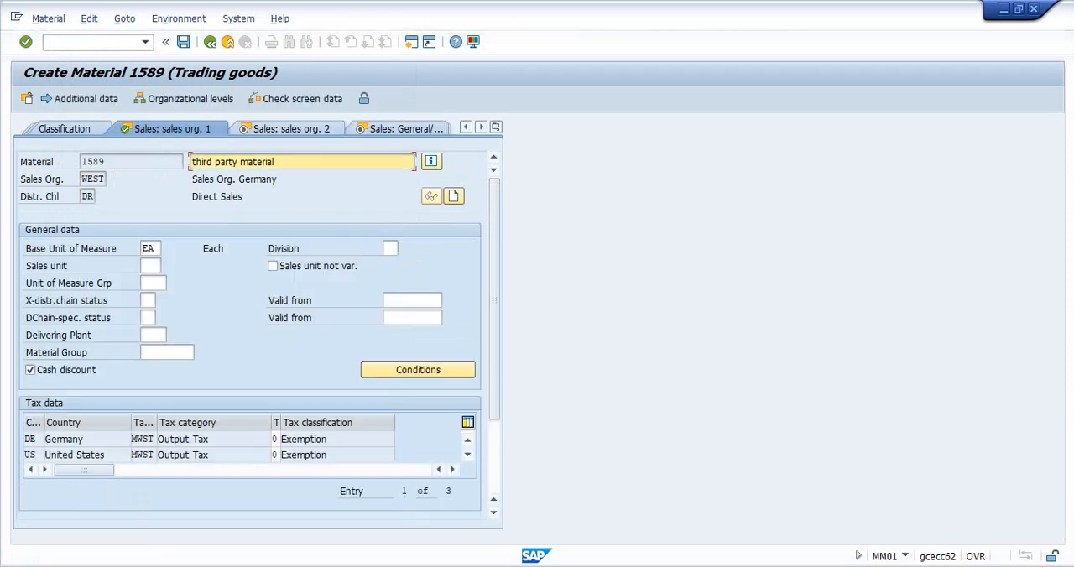
{"action": "key", "text": "Return"}
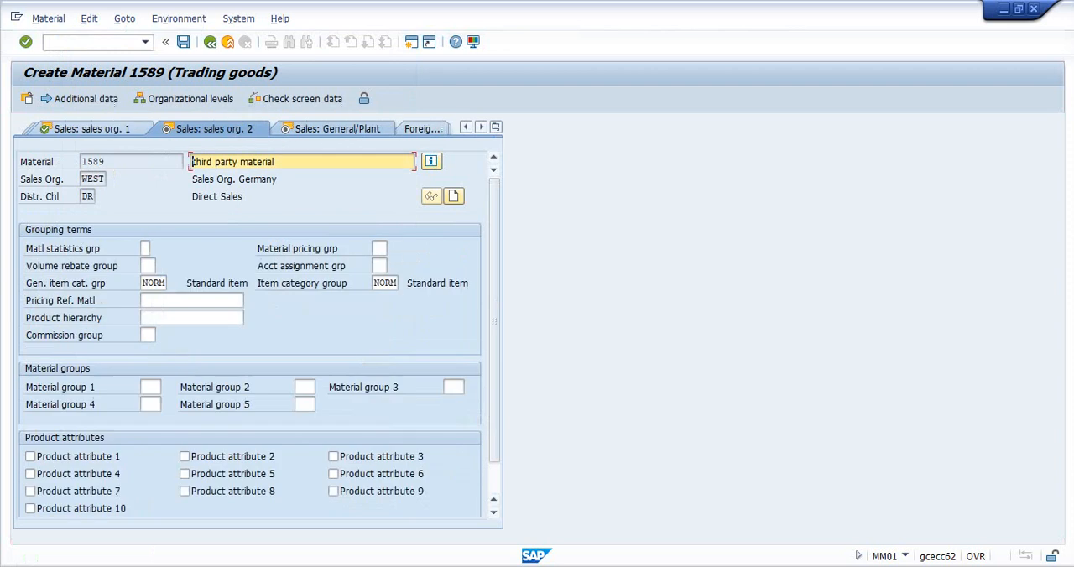
- Set the item category group to BANS (Third-party item) and continue to the Sales: General/Plant data
{"action": "left_click", "coordinate": [391, 283]}
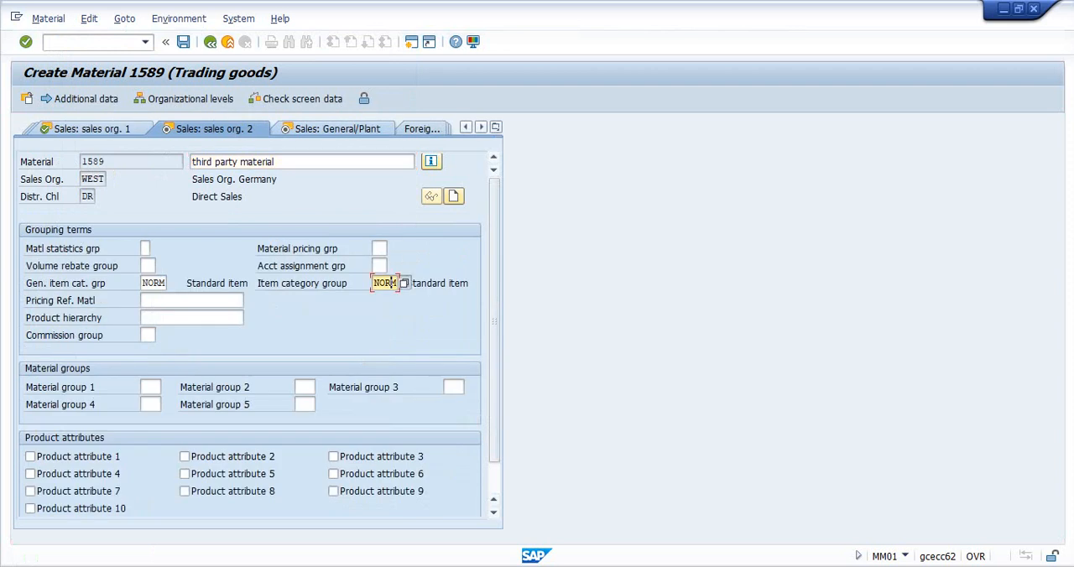
{"action": "left_click", "coordinate": [405, 282]}
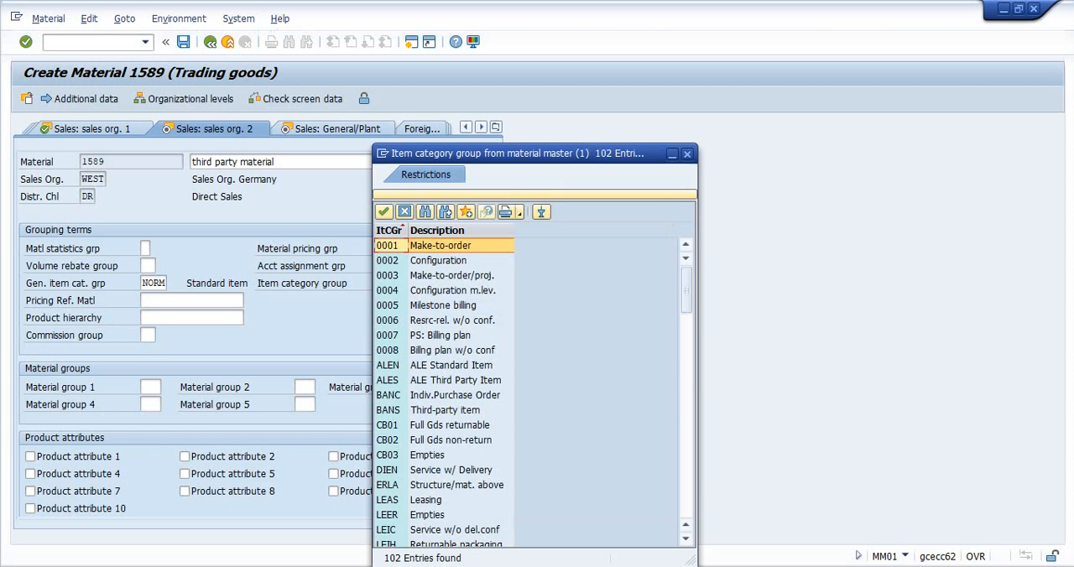
{"action": "double_click", "coordinate": [445, 411]}
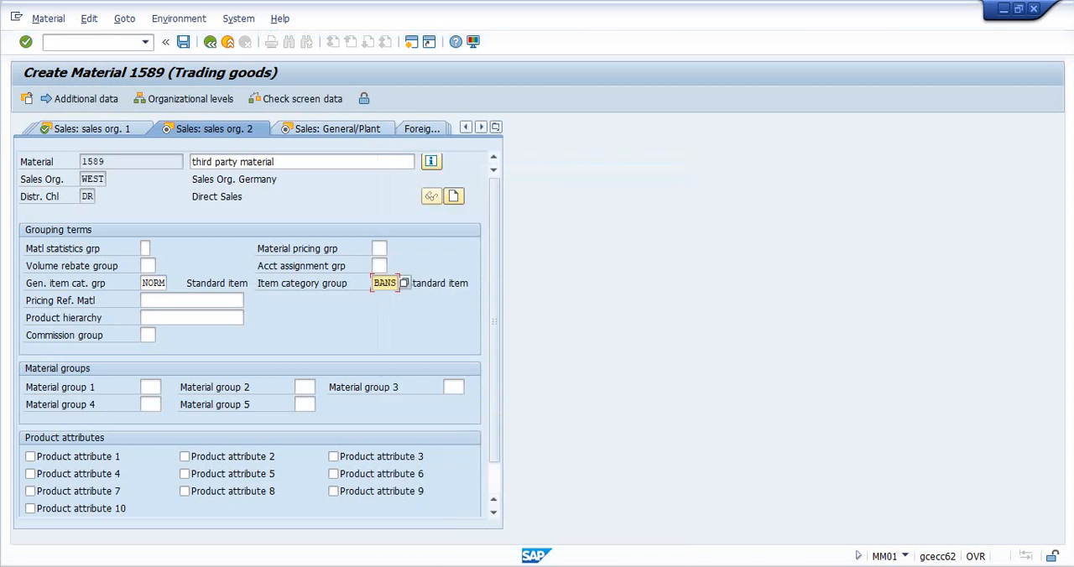
{"action": "key", "text": "Return"}
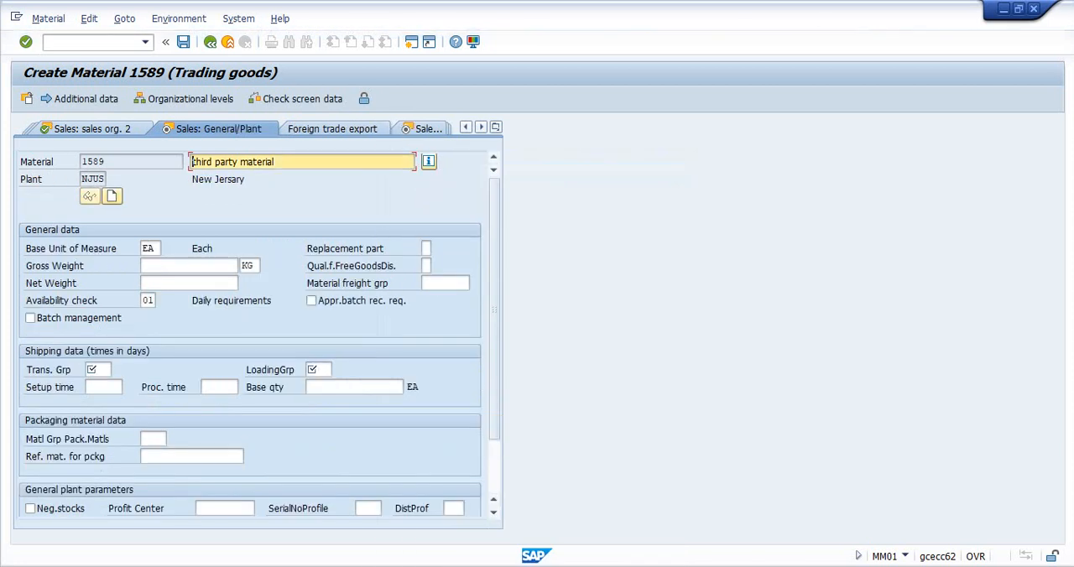
- Set the transportation group and the loading group to 0001 in the shipping data and continue to the sales text
{"action": "left_click", "coordinate": [95, 370]}
{"action": "key", "text": "F4"}
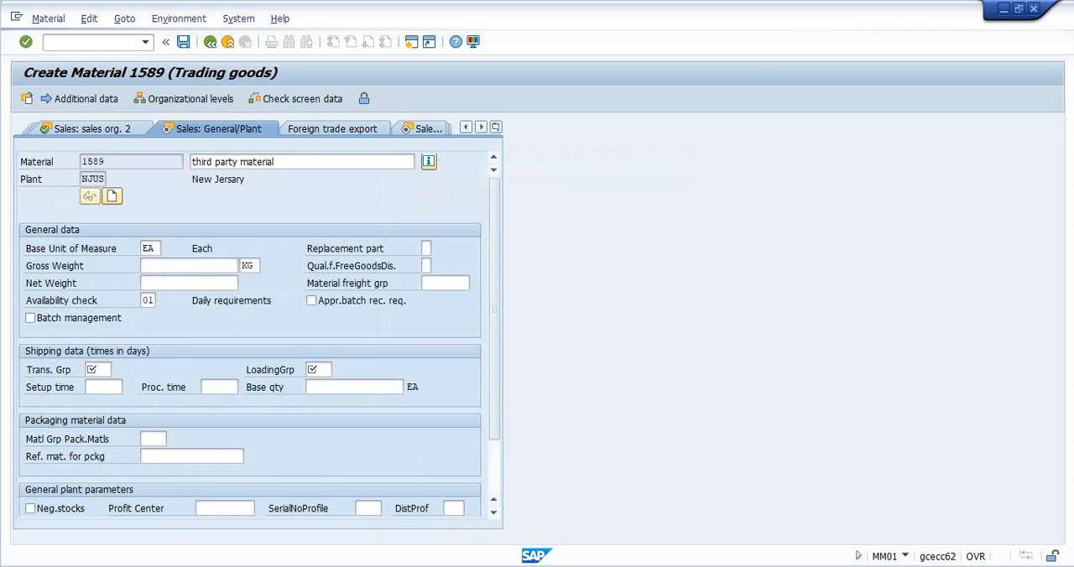
{"action": "key", "text": "Return"}
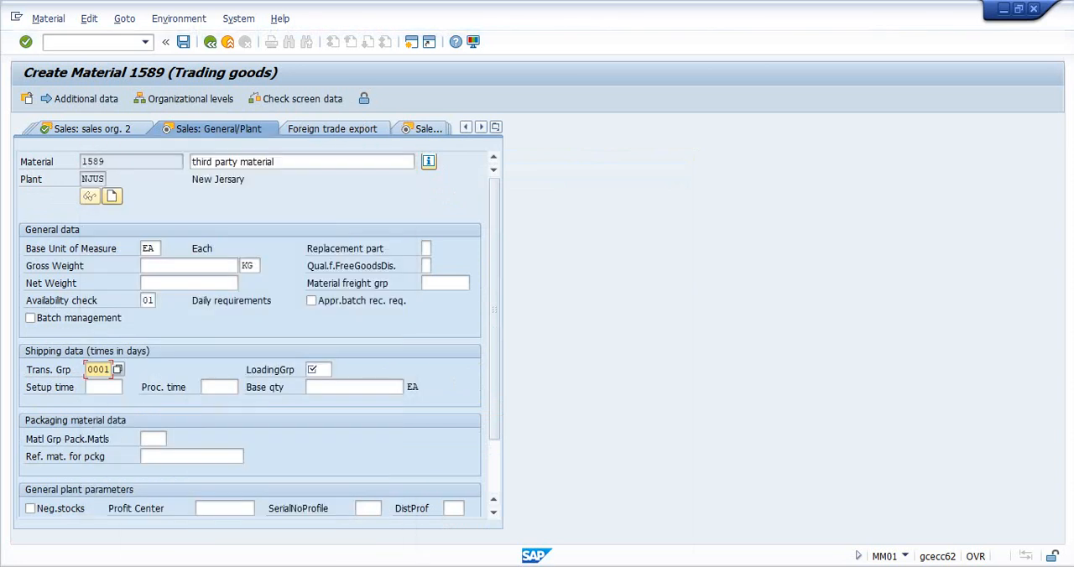
{"action": "left_click", "coordinate": [315, 370]}
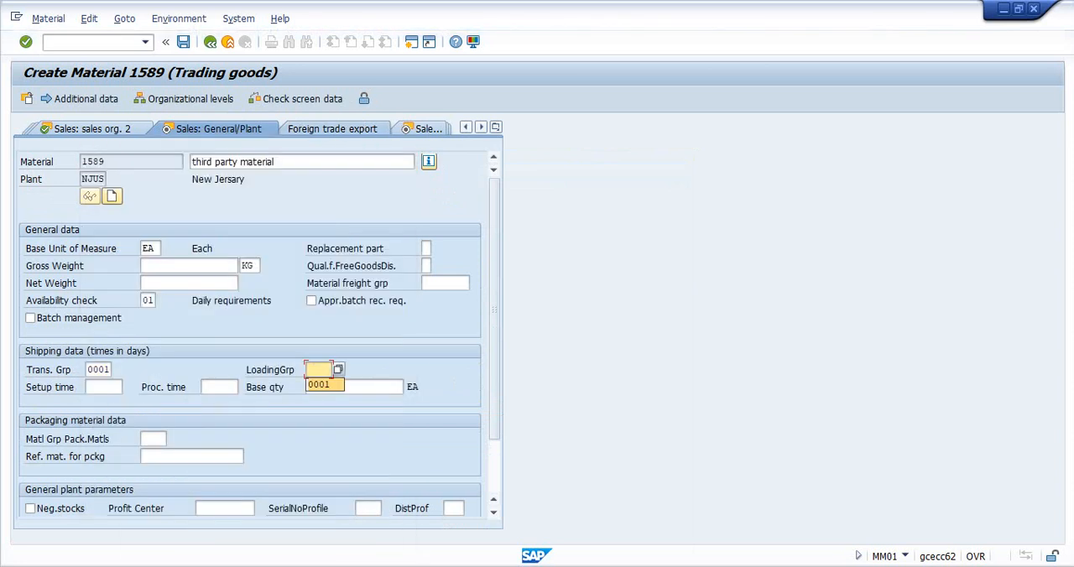
{"action": "key", "text": "Return"}
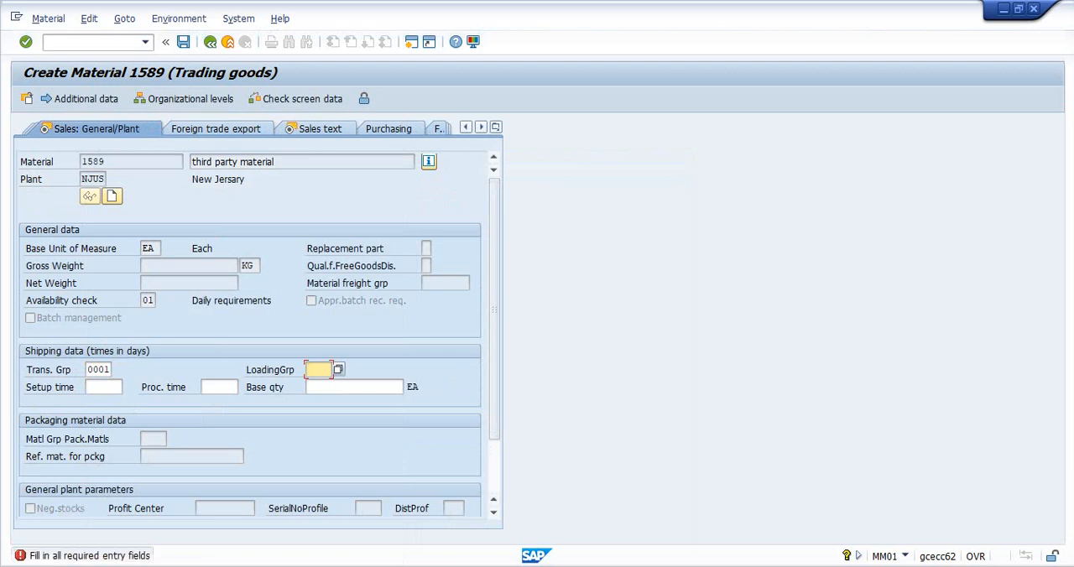
{"action": "key", "text": "space"}
{"action": "key", "text": "Return"}
{"action": "key", "text": "Return"}
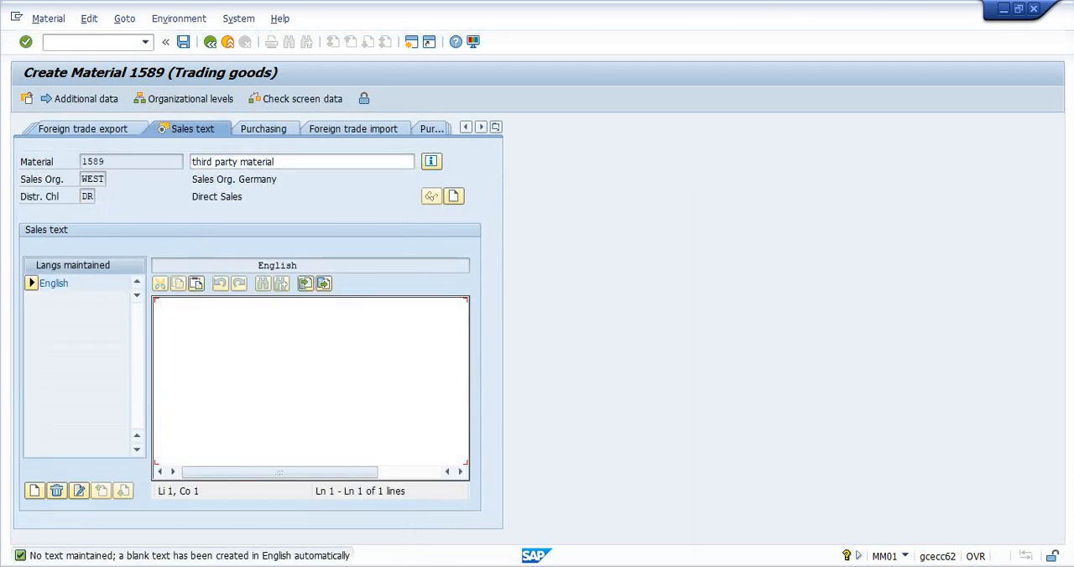
- In the MRP 1 data, set the purchasing group to 001 and the MRP type to ND, and continue to MRP 2
{"action": "left_click", "coordinate": [495, 127]}
{"action": "left_click", "coordinate": [537, 331]}
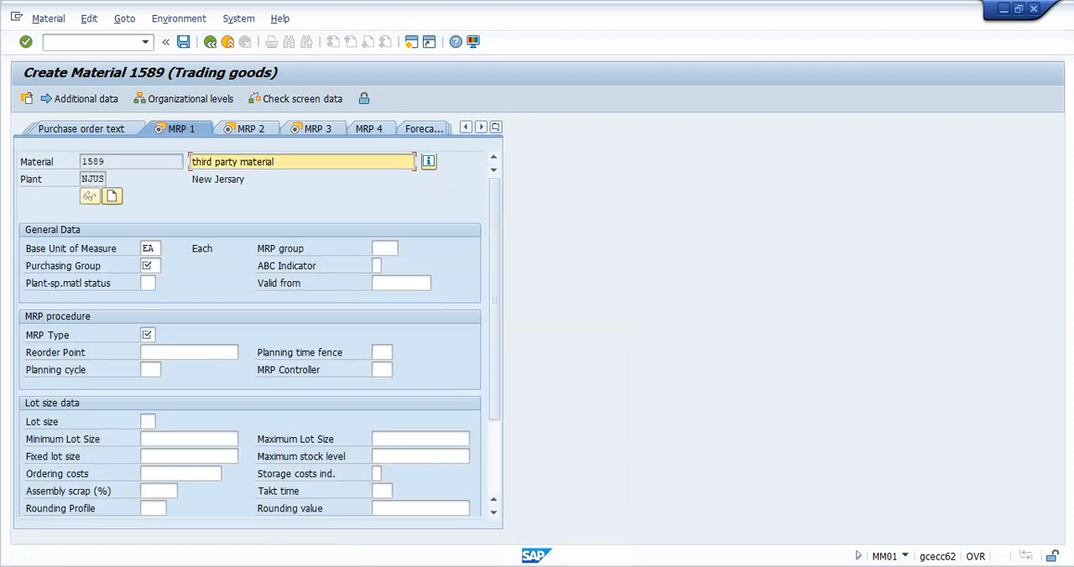
{"action": "left_click", "coordinate": [149, 266]}
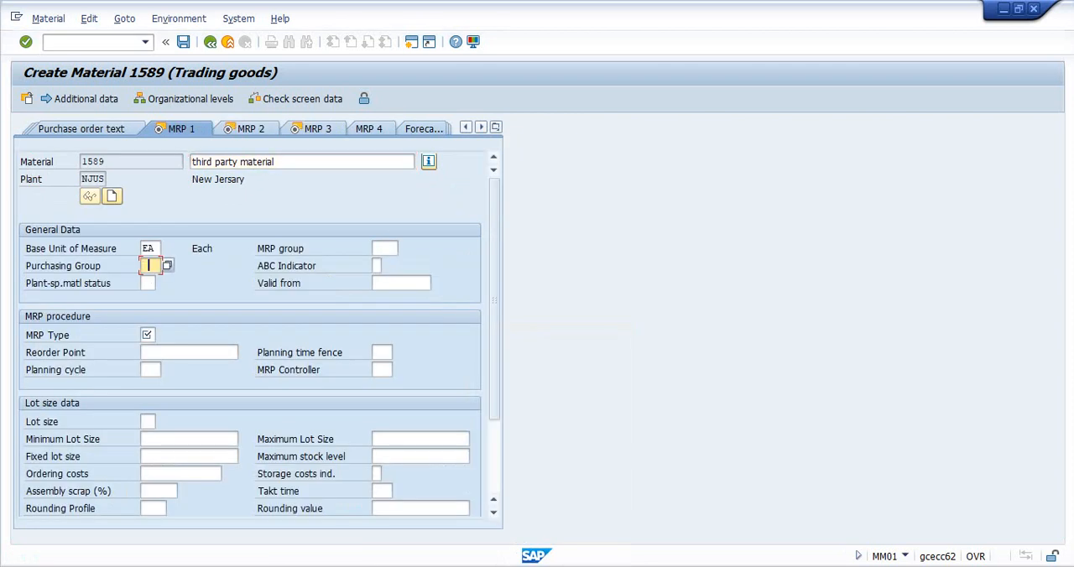
{"action": "left_click", "coordinate": [167, 265]}
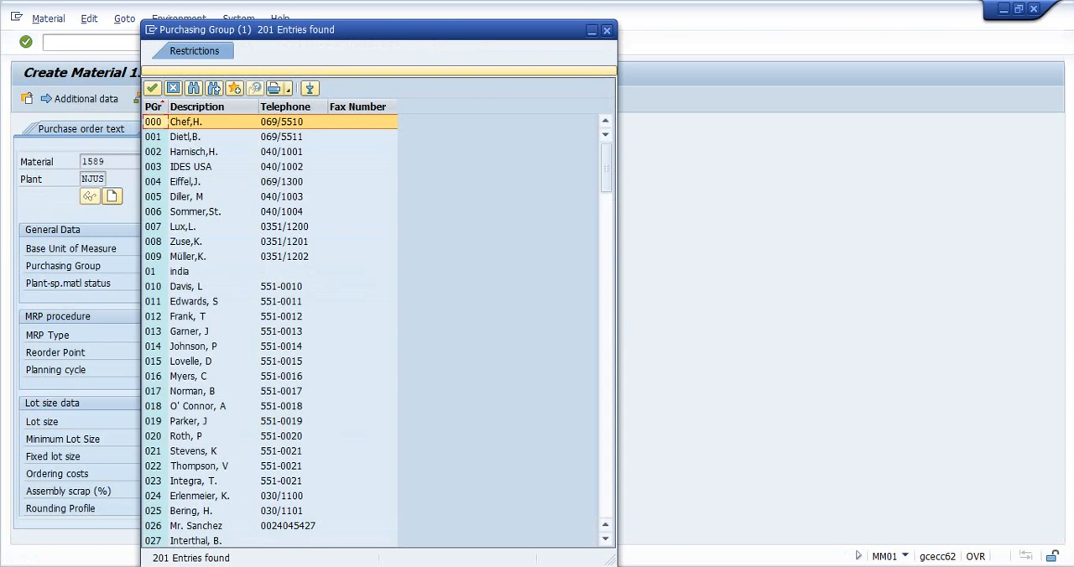
{"action": "double_click", "coordinate": [185, 136]}
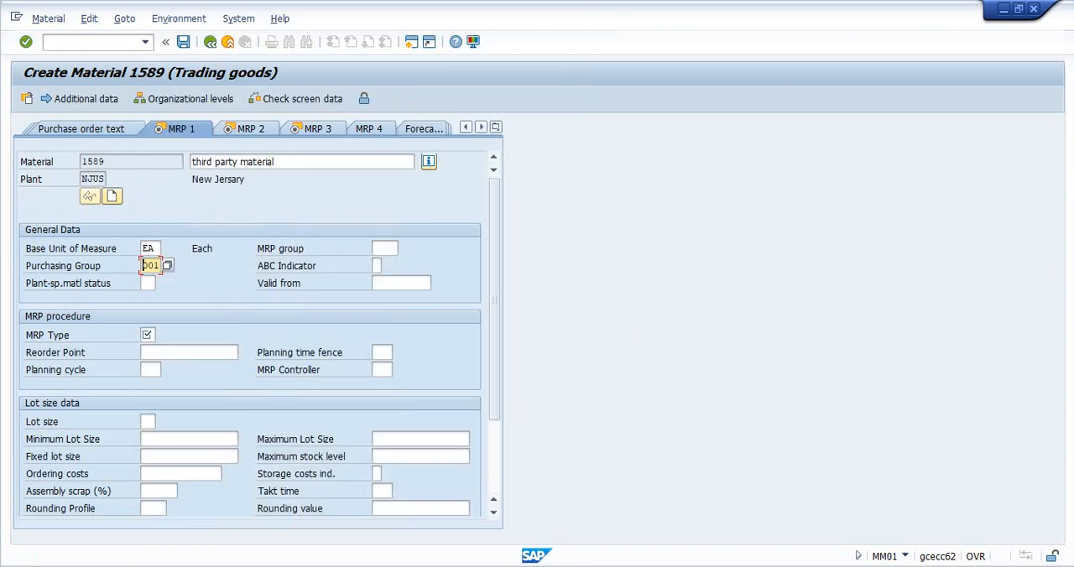
{"action": "left_click", "coordinate": [148, 335]}
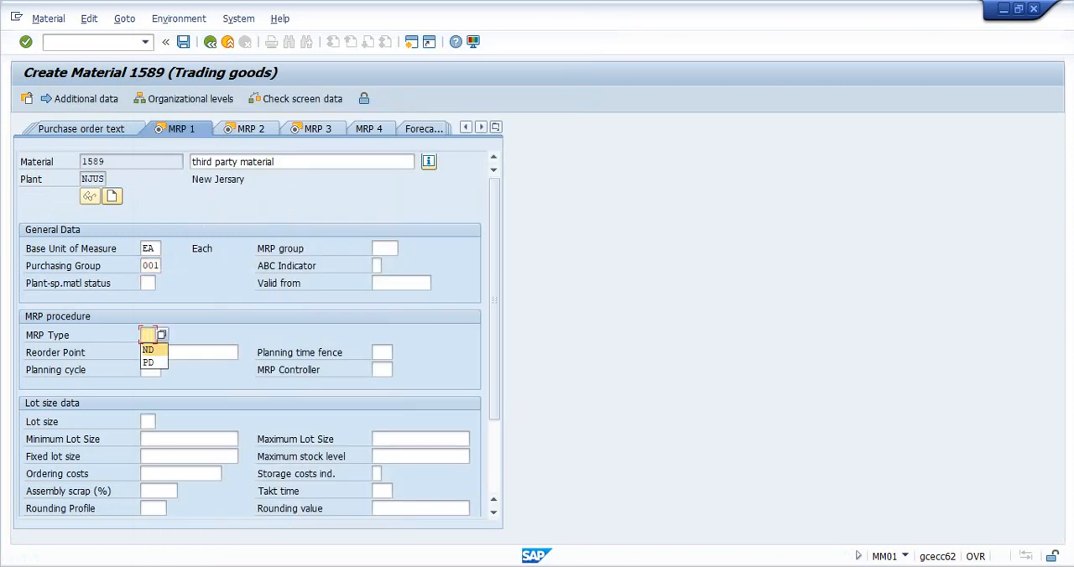
{"action": "left_click", "coordinate": [148, 350]}
{"action": "key", "text": "Return"}
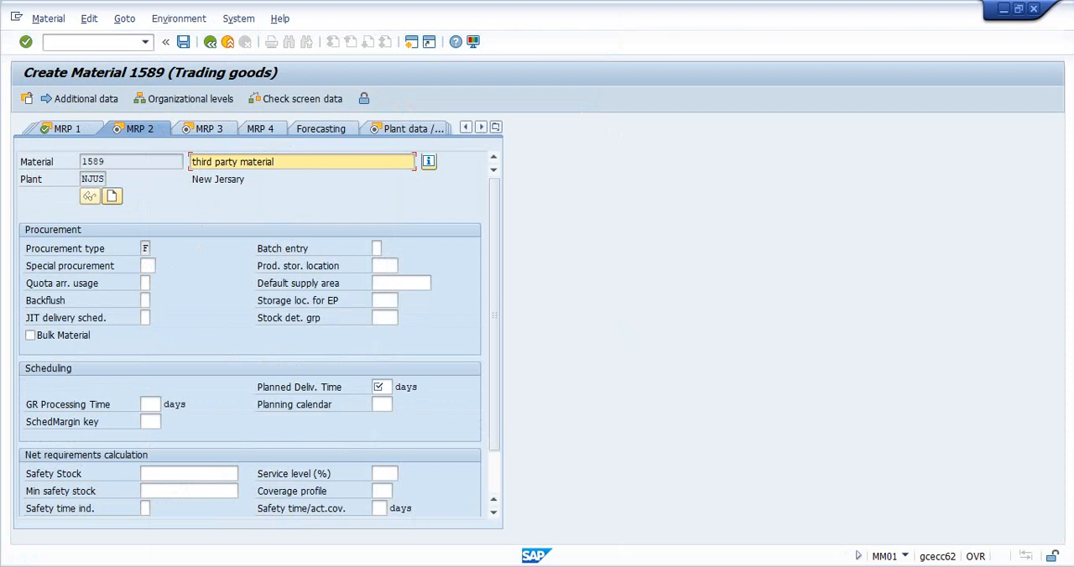
- Enter the planned delivery time in the MRP 2 data and continue through the MRP 3 and Plant data / stor. 1 views
{"action": "left_click", "coordinate": [381, 387]}
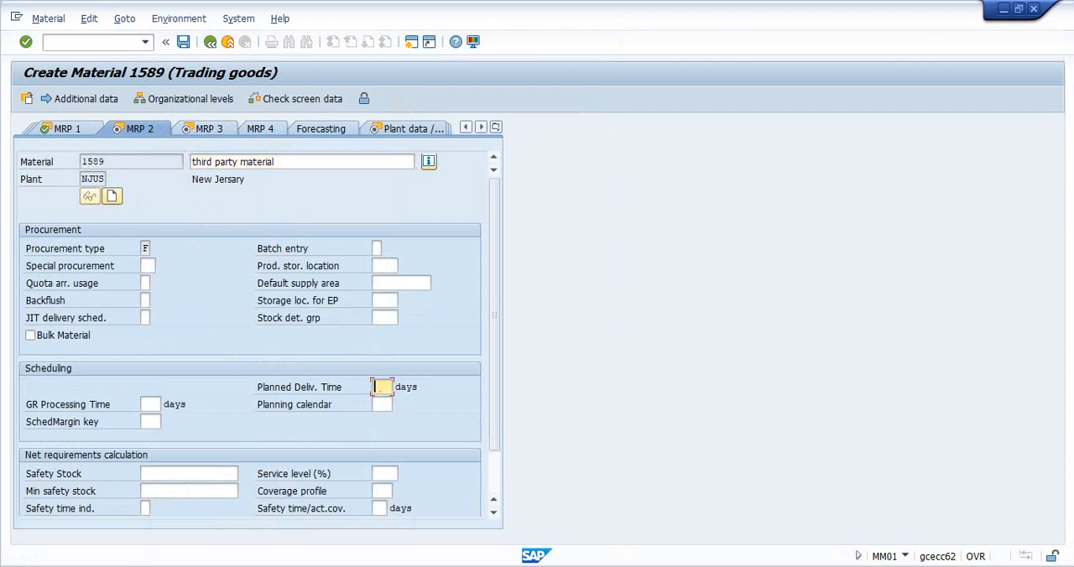
{"action": "key", "text": "Return"}
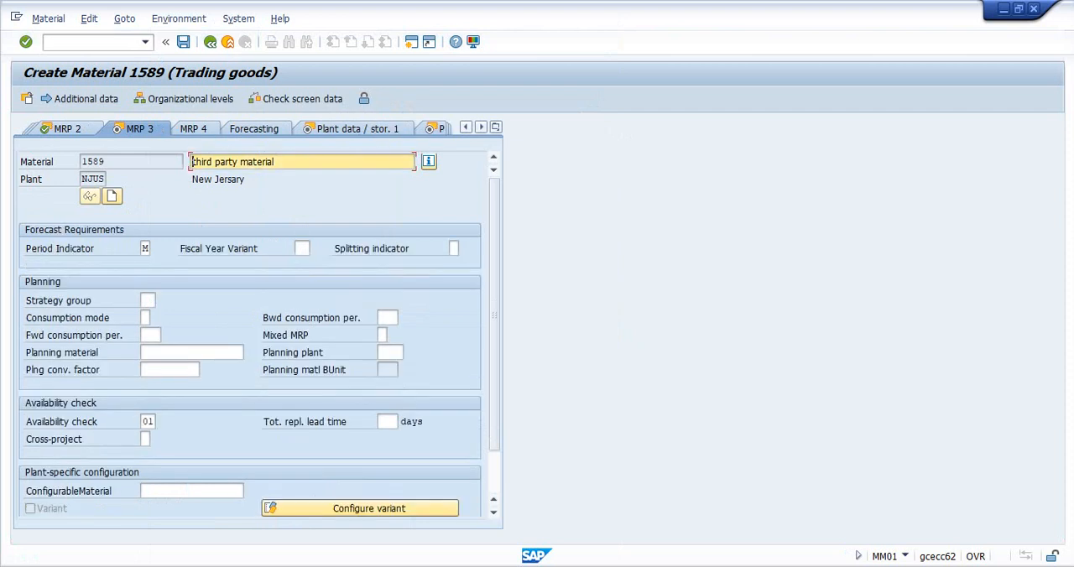
{"action": "key", "text": "Return"}
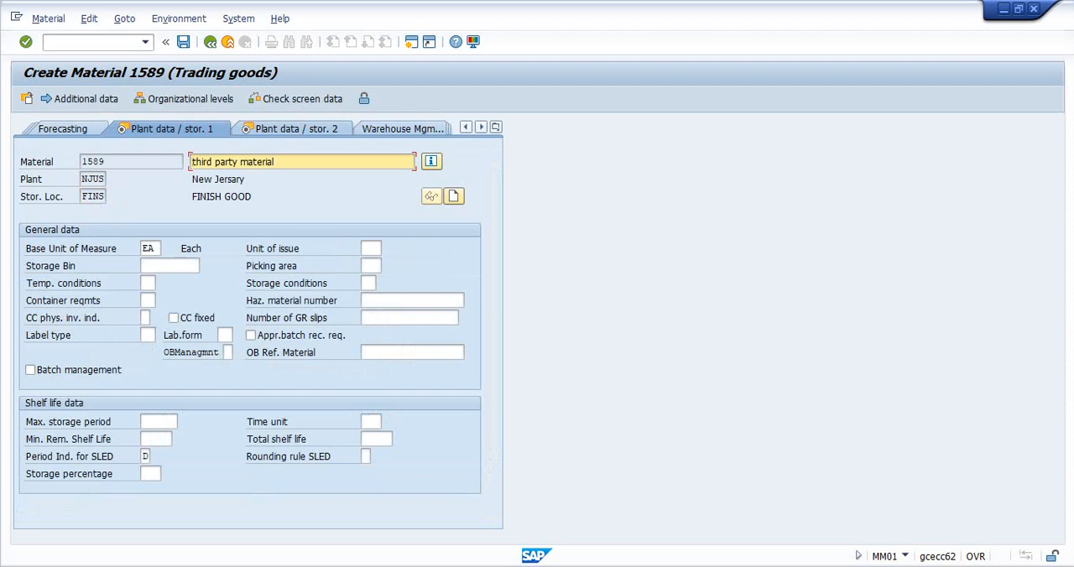
{"action": "key", "text": "Return"}
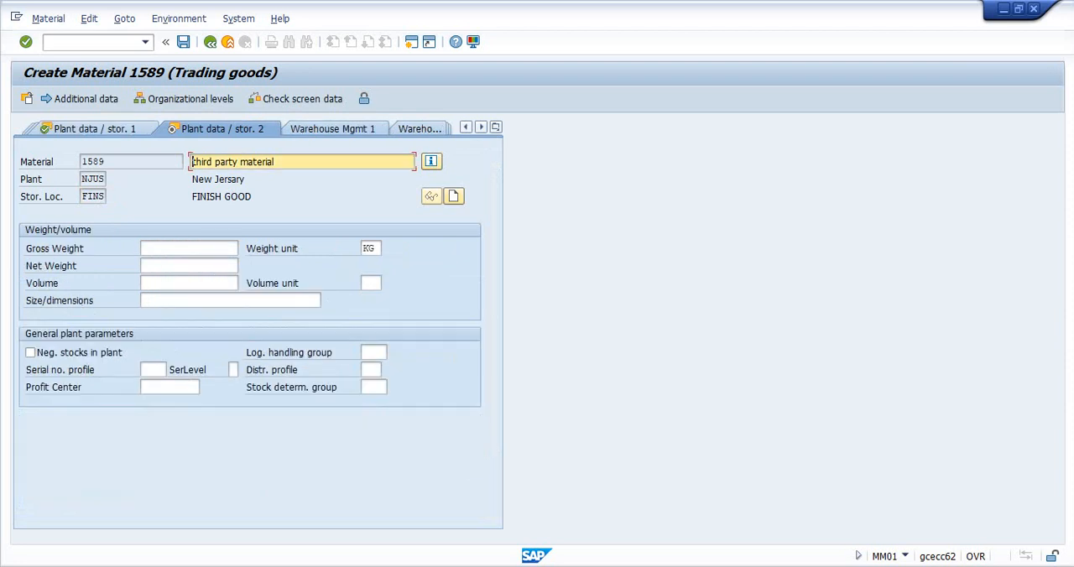
- Accept the Accounting 1 data without a moving price, save the material, and leave material creation
{"action": "left_click", "coordinate": [495, 127]}
{"action": "left_click", "coordinate": [540, 505]}
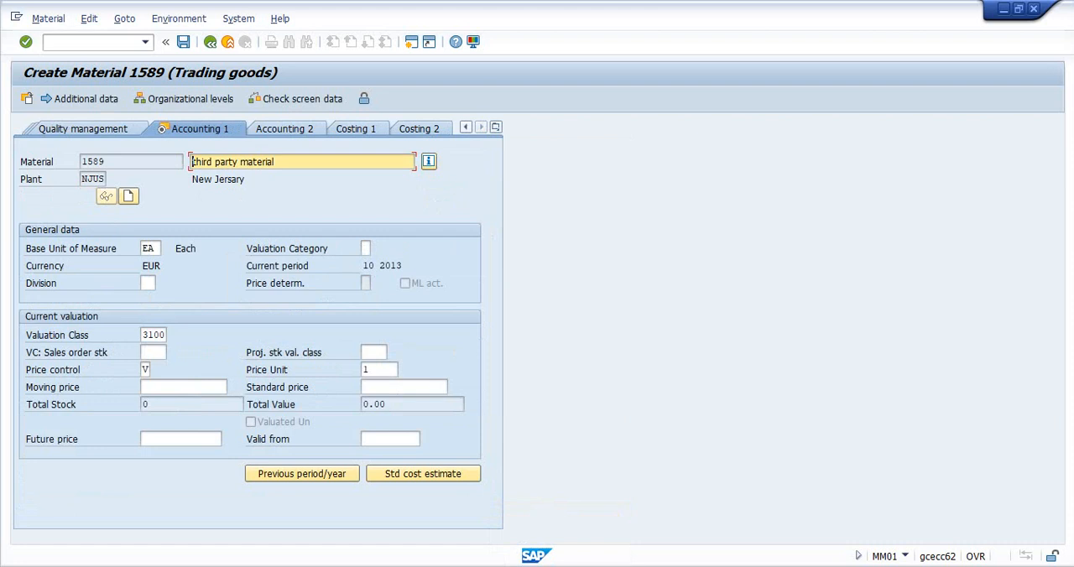
{"action": "key", "text": "Return"}
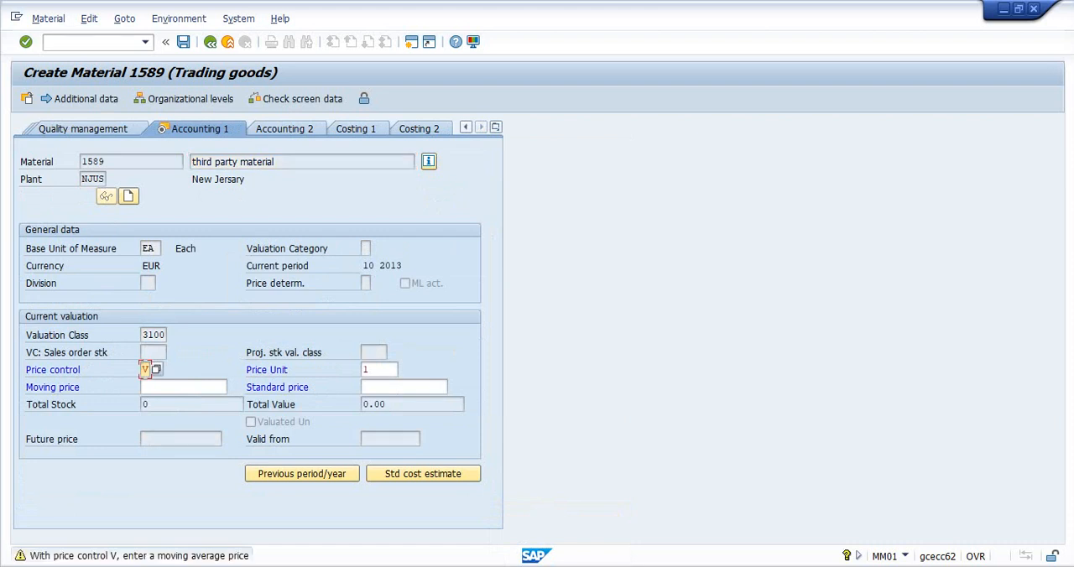
{"action": "key", "text": "Return"}
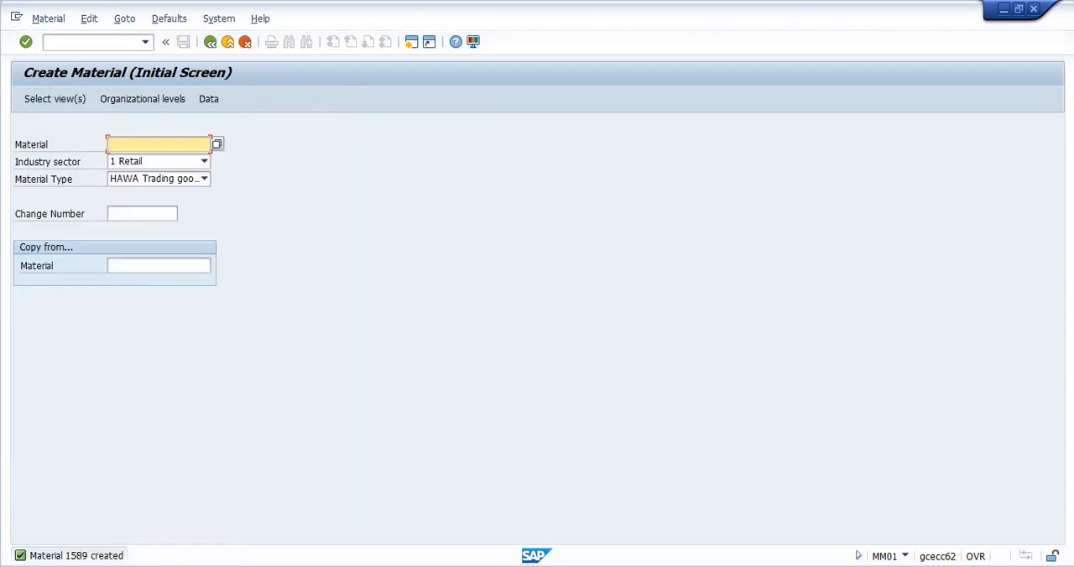
{"action": "key", "text": "F3"}
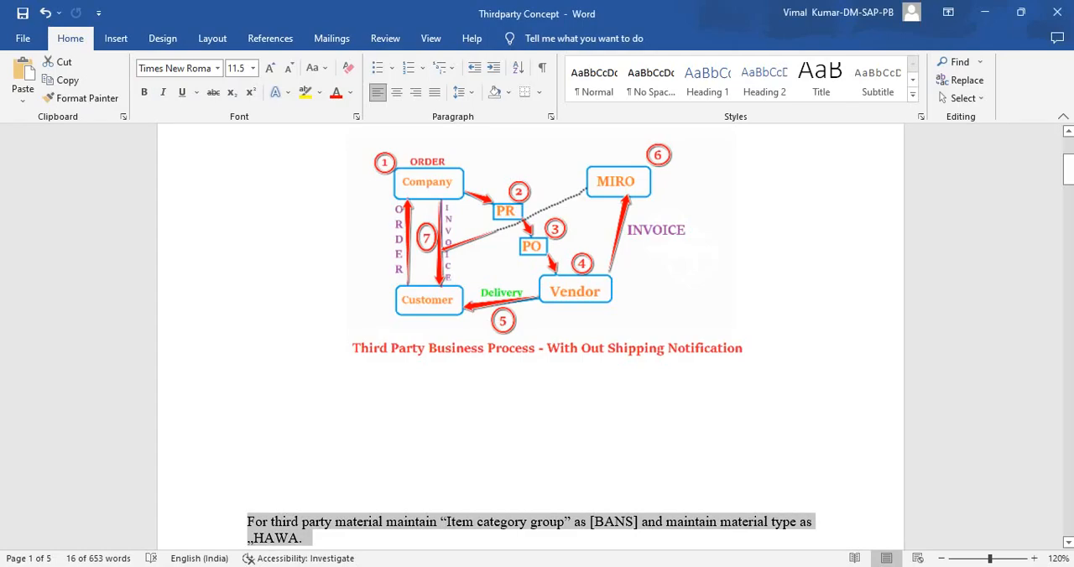
- Switch to the Thirdparty Concept document in Word and note the material number 1589 on a new line below the process diagram
{"action": "left_click", "coordinate": [250, 441]}
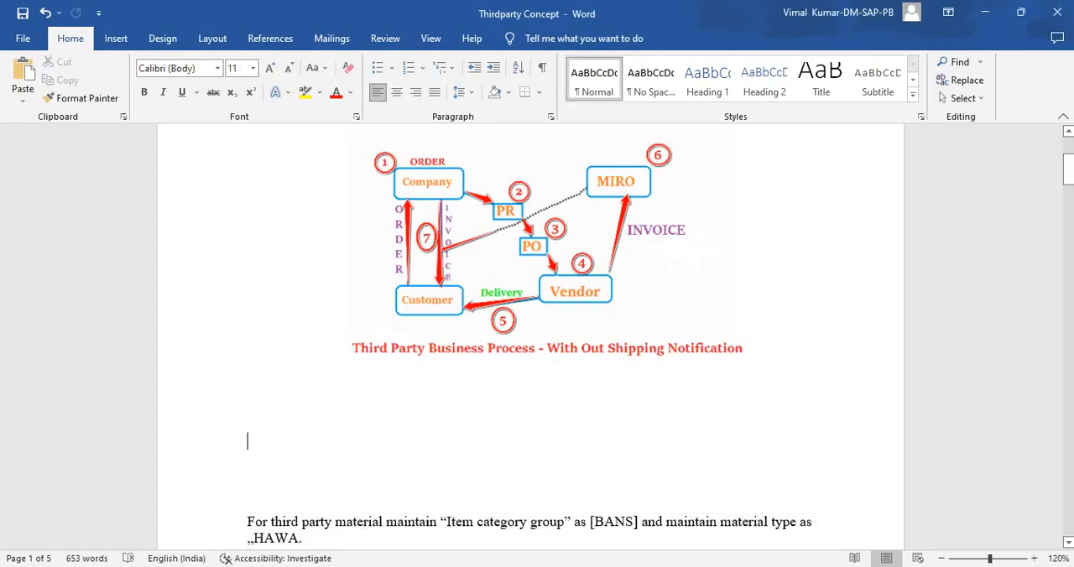
{"action": "key", "text": "Return"}
{"action": "key", "text": "Return"}
{"action": "type", "text": "1589"}
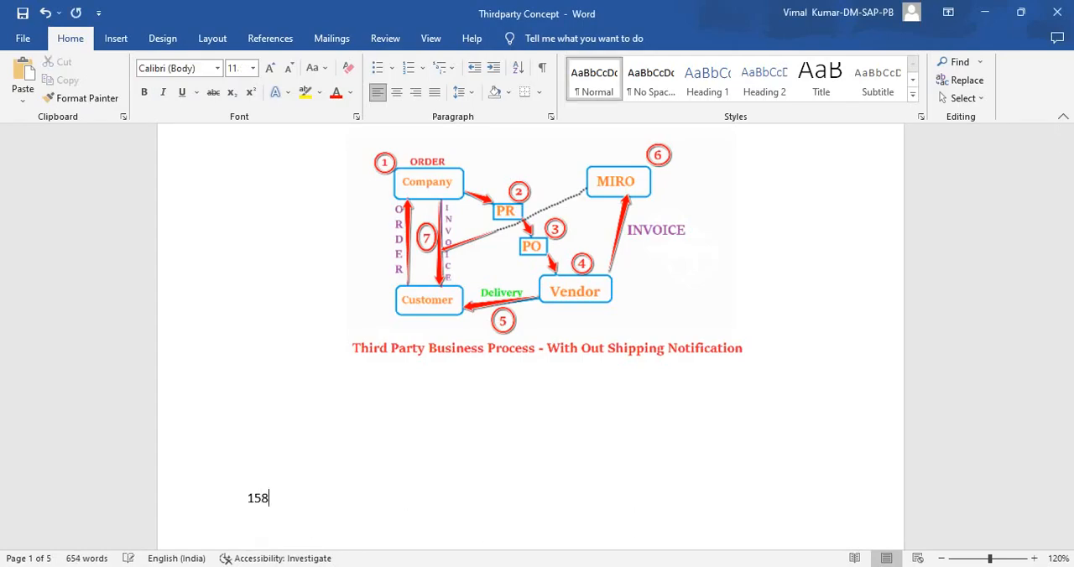
{"action": "key", "text": "Return"}
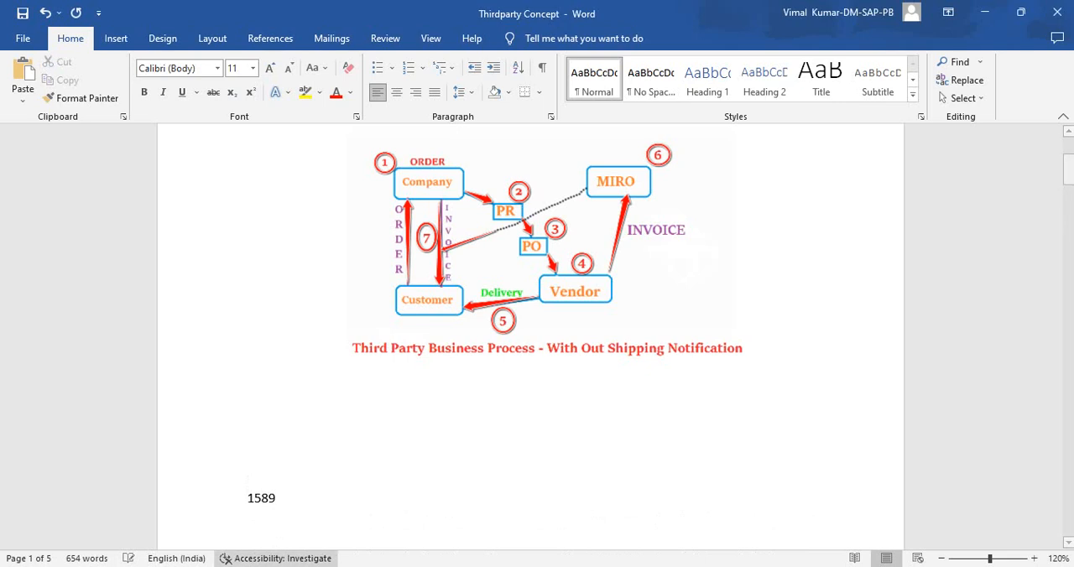
- Copy the material number 1589 below the process diagram, enlarge it to font size 19, and remove an empty line beneath it
{"action": "double_click", "coordinate": [261, 499]}
{"action": "key", "text": "ctrl+c"}
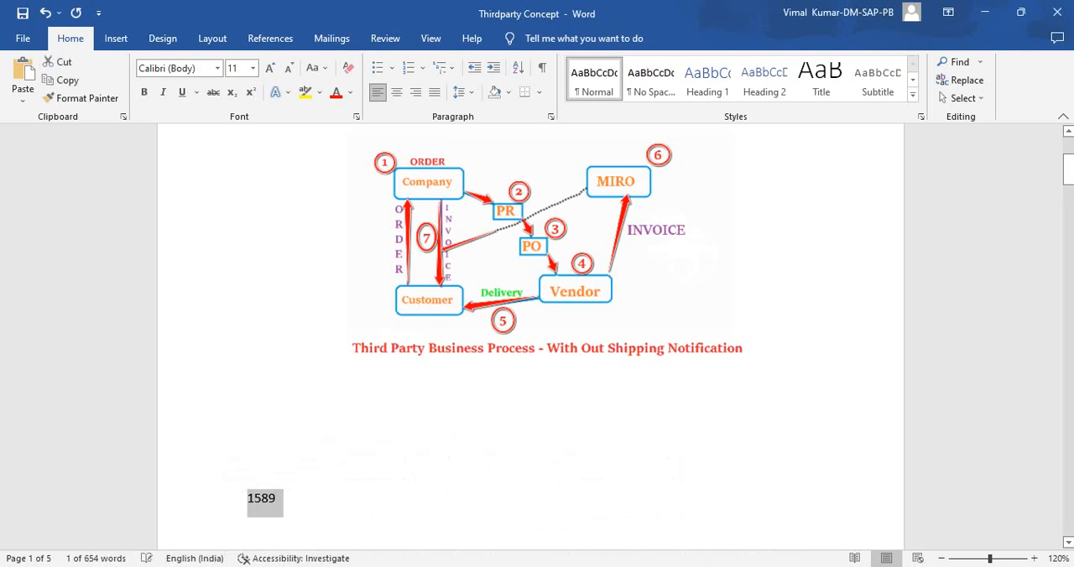
{"action": "key", "text": "ctrl+bracketright"}
{"action": "key", "text": "ctrl+bracketright"}
{"action": "key", "text": "ctrl+bracketright"}
{"action": "key", "text": "ctrl+bracketright"}
{"action": "key", "text": "ctrl+bracketright"}
{"action": "key", "text": "ctrl+bracketright"}
{"action": "key", "text": "ctrl+bracketright"}
{"action": "key", "text": "ctrl+bracketright"}
{"action": "scroll", "coordinate": [530, 335], "scroll_direction": "down", "scroll_amount": 5}
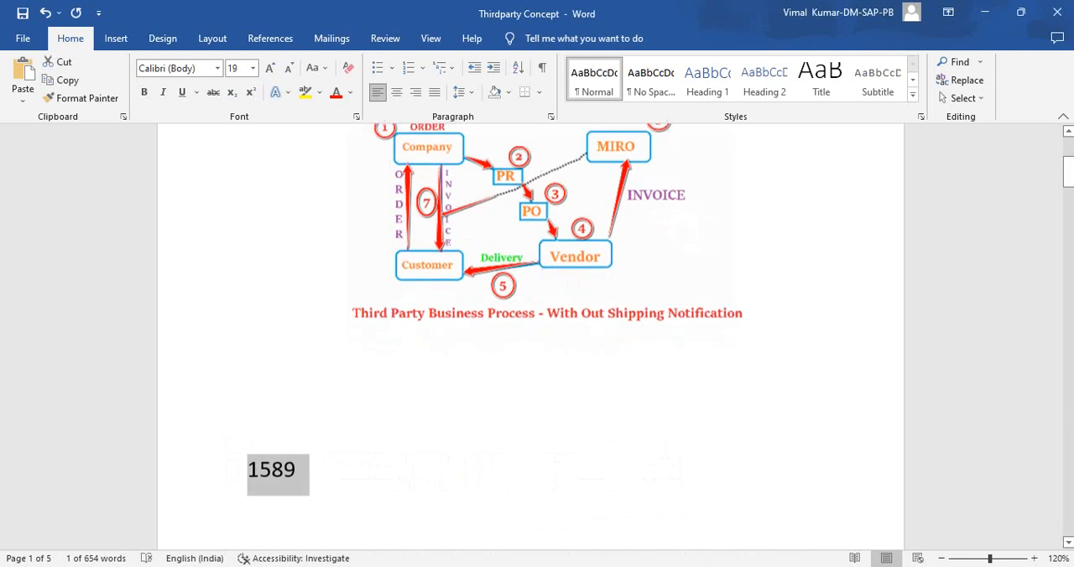
{"action": "left_click", "coordinate": [297, 326]}
{"action": "left_click", "coordinate": [247, 360]}
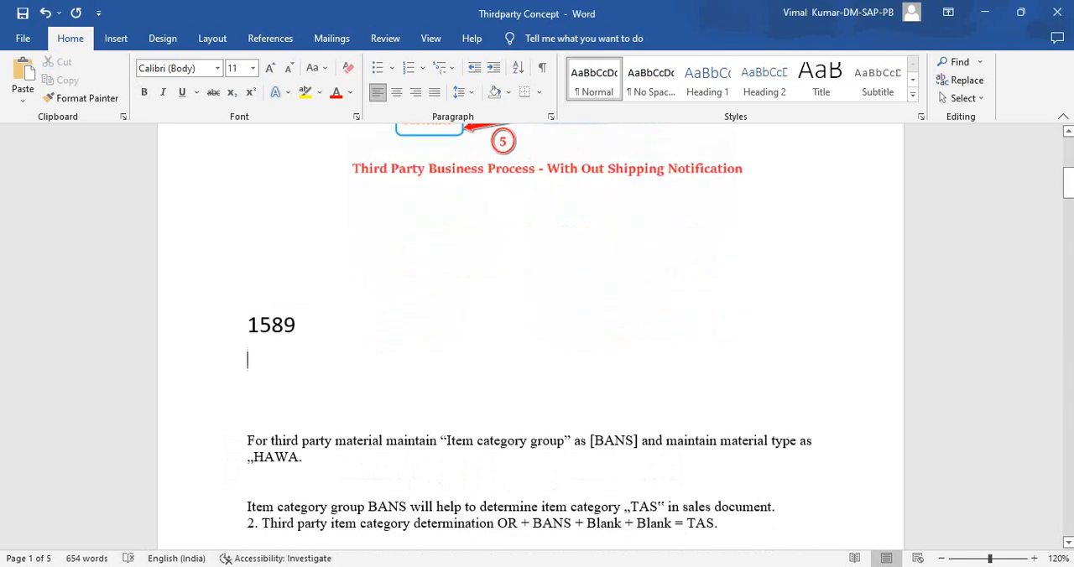
{"action": "key", "text": "Delete"}
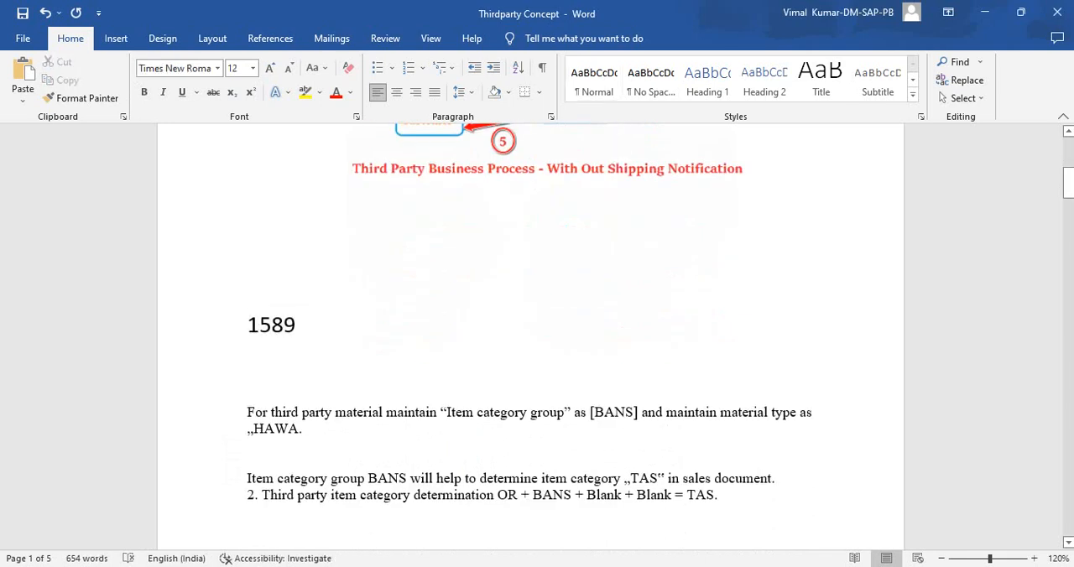
- Highlight BANS and HAWA in yellow in the sentence about maintaining the third party material
{"action": "left_click_drag", "start_coordinate": [594, 412], "coordinate": [634, 412]}
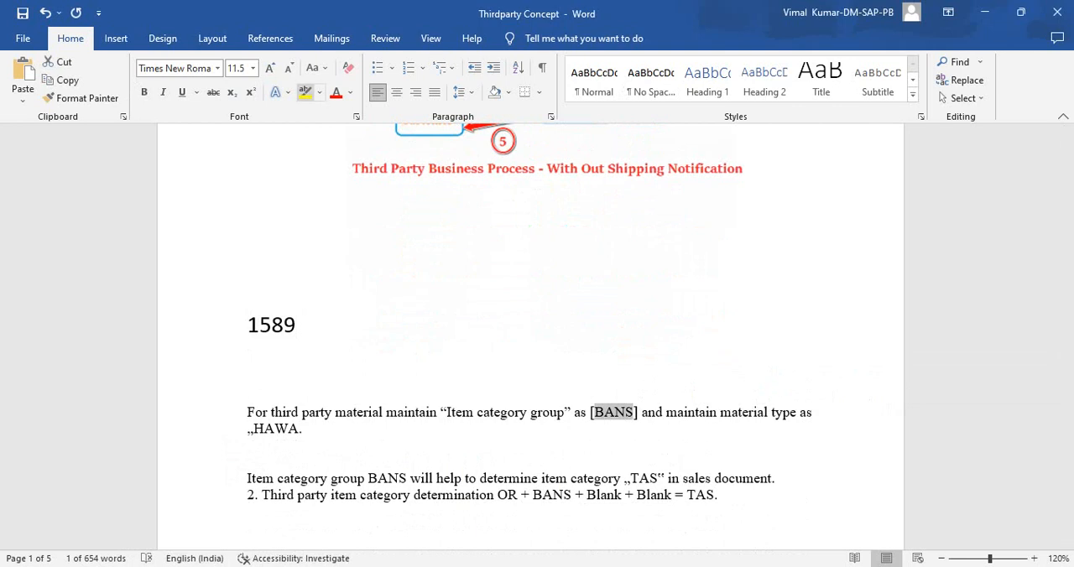
{"action": "left_click", "coordinate": [305, 91]}
{"action": "left_click_drag", "start_coordinate": [254, 429], "coordinate": [302, 428]}
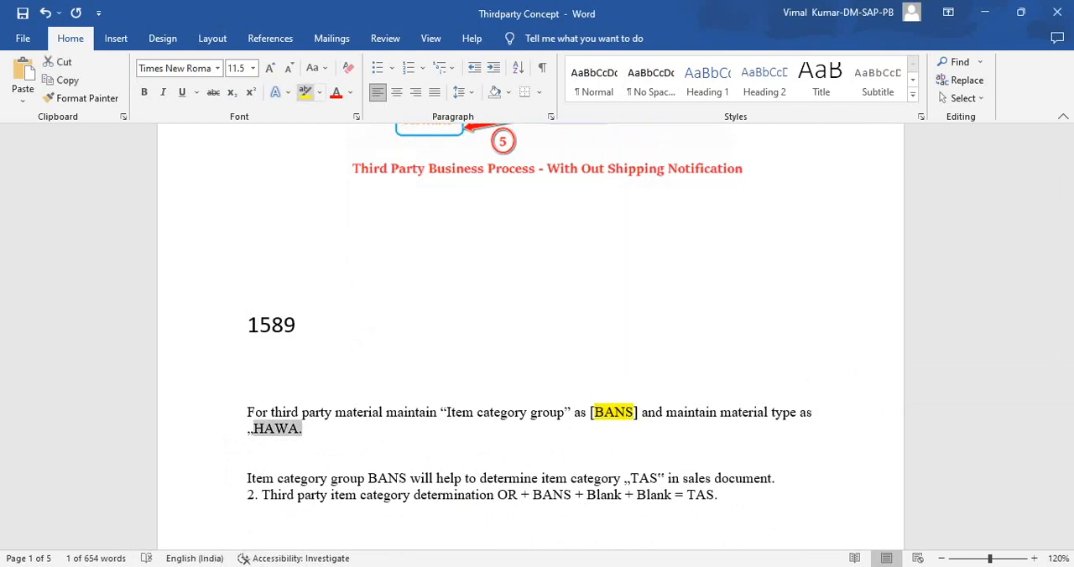
{"action": "left_click", "coordinate": [305, 91]}
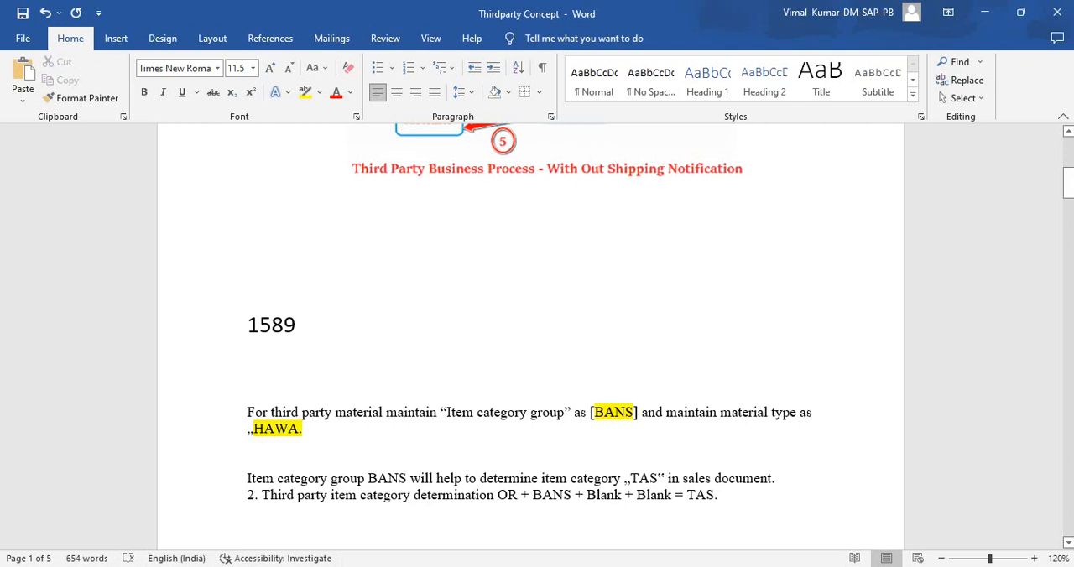
- Switch to SAP and start a VA01 sales order with order type ZOR, sales organization WEST, distribution channel DR and division XY
{"action": "key", "text": "alt+Tab"}
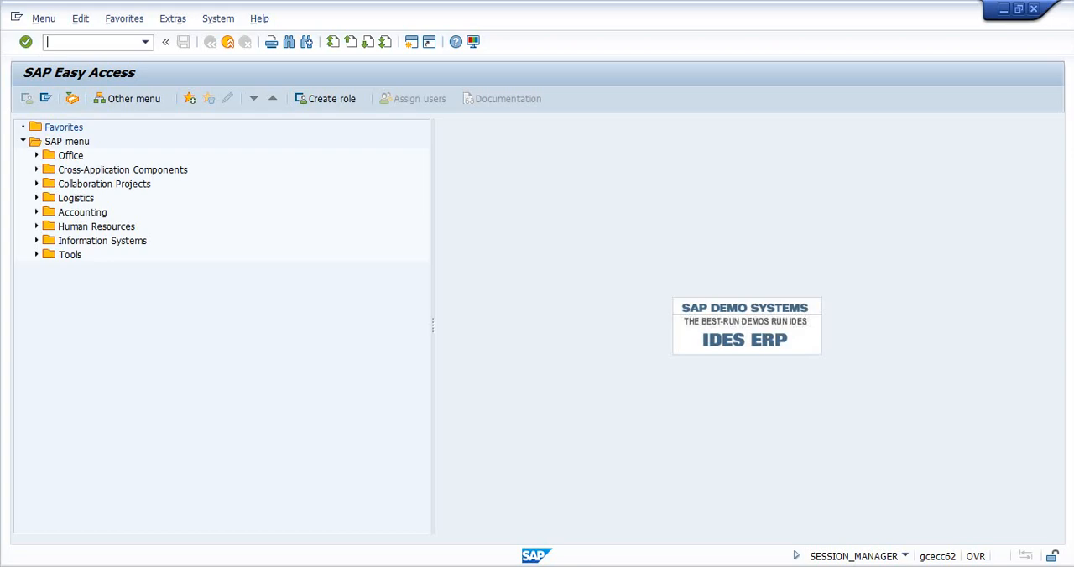
{"action": "type", "text": "va01"}
{"action": "key", "text": "Return"}
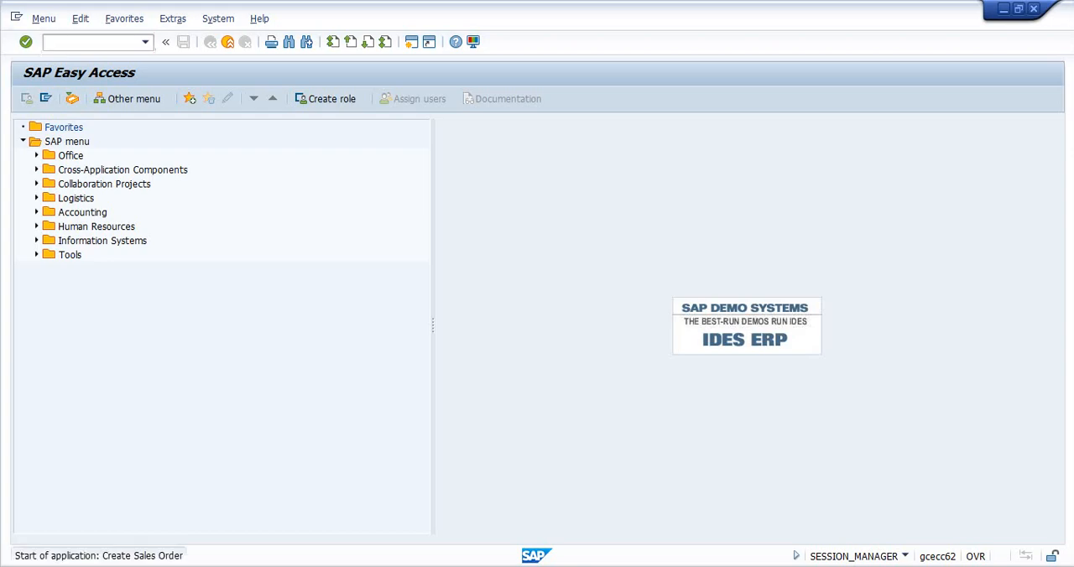
{"action": "type", "text": "zor"}
{"action": "key", "text": "Tab"}
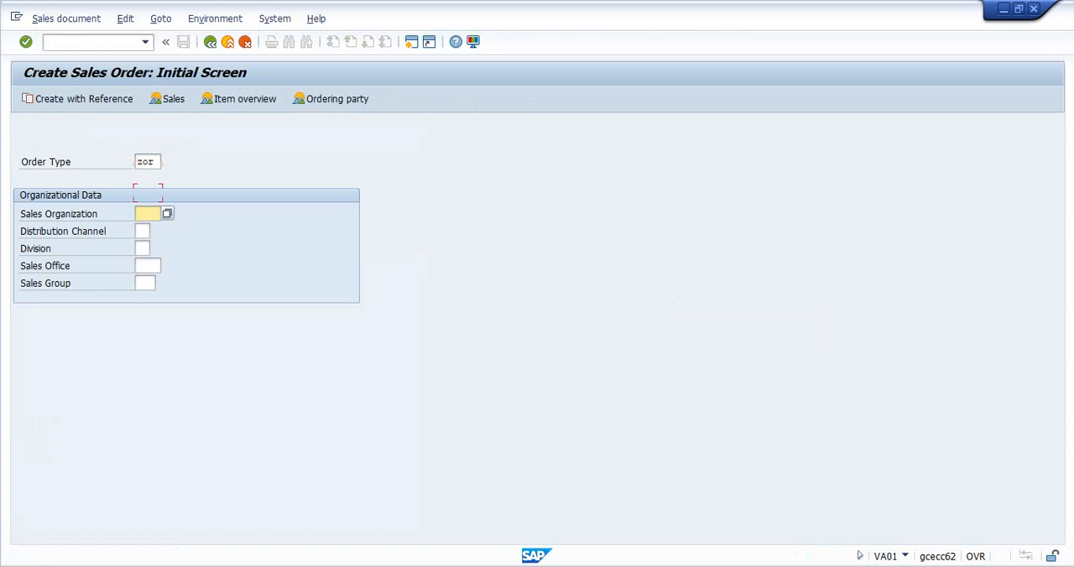
{"action": "type", "text": "west"}
{"action": "key", "text": "Tab"}
{"action": "type", "text": "dr"}
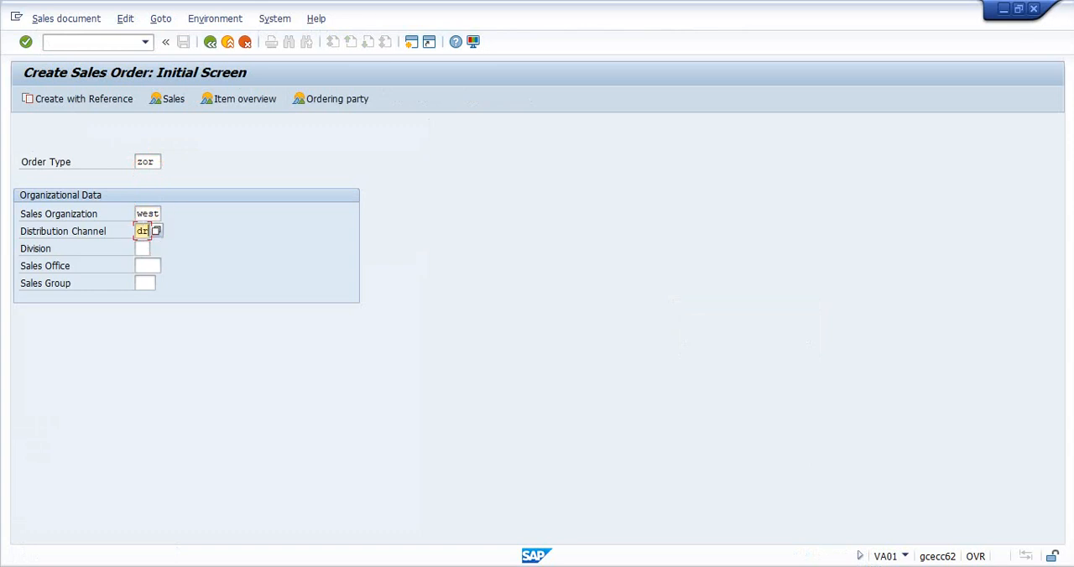
{"action": "key", "text": "Tab"}
{"action": "type", "text": "xy"}
{"action": "key", "text": "Return"}
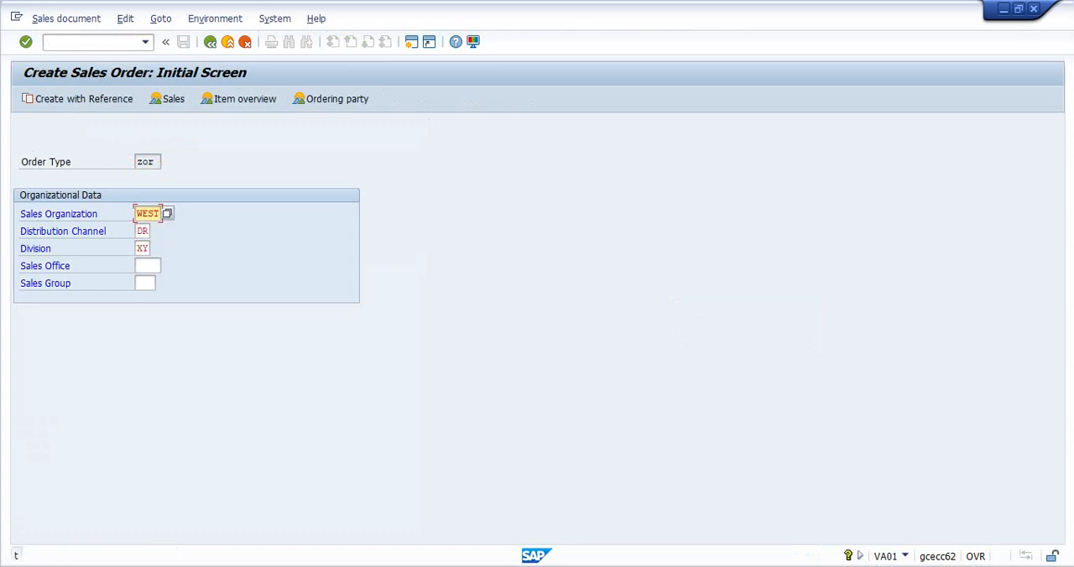
- Change the division to XR, continue to the standard order overview, and fill in the sold-to party
{"action": "key", "text": "BackSpace"}
{"action": "type", "text": "r"}
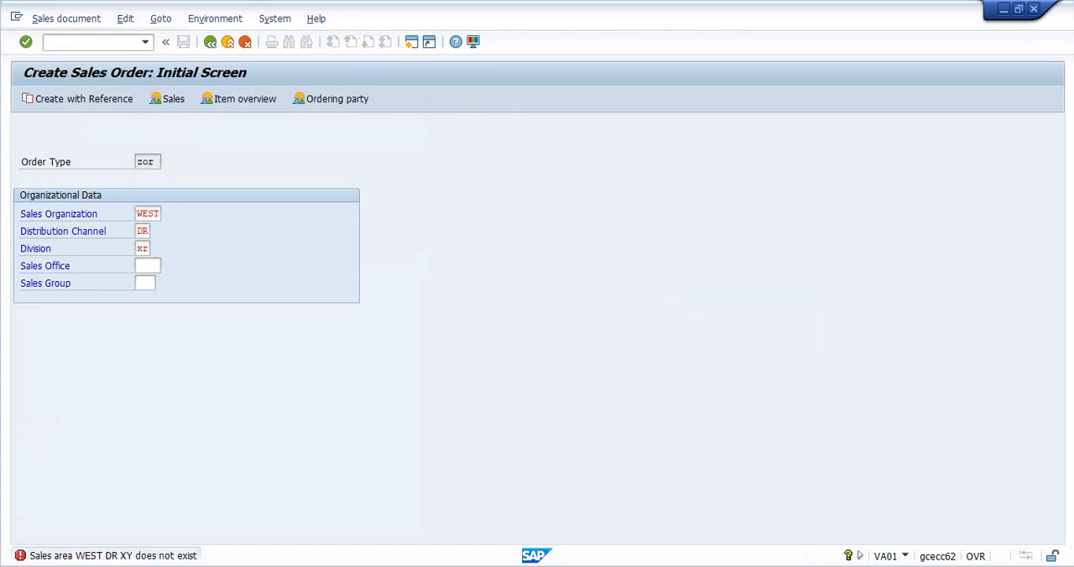
{"action": "key", "text": "Return"}
{"action": "key", "text": "Return"}
{"action": "key", "text": "Return"}
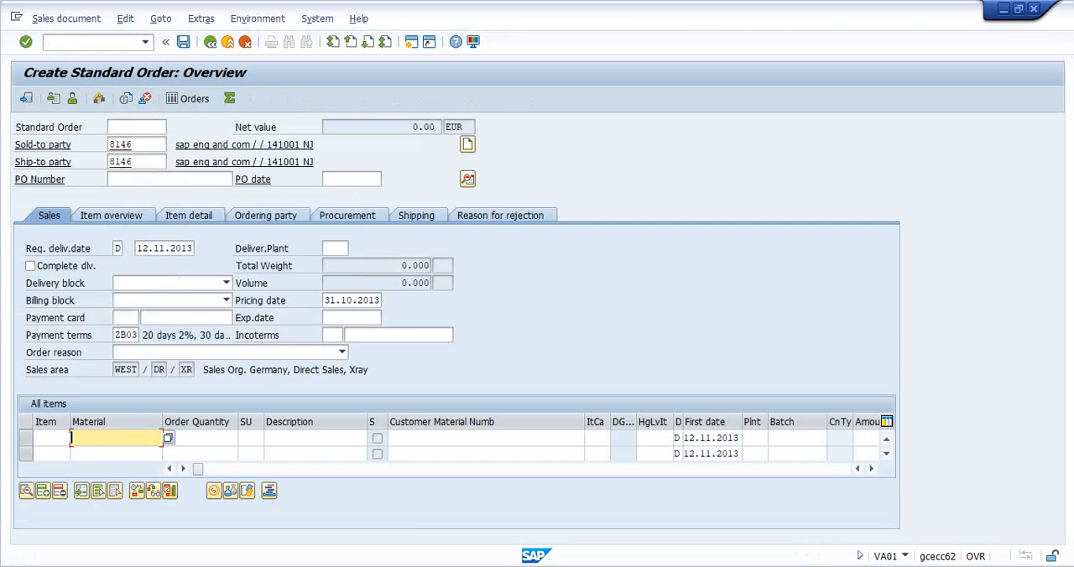
- Enter material 1589 with an order quantity of 10 as the first item of the standard order
{"action": "key", "text": "alt+Tab"}
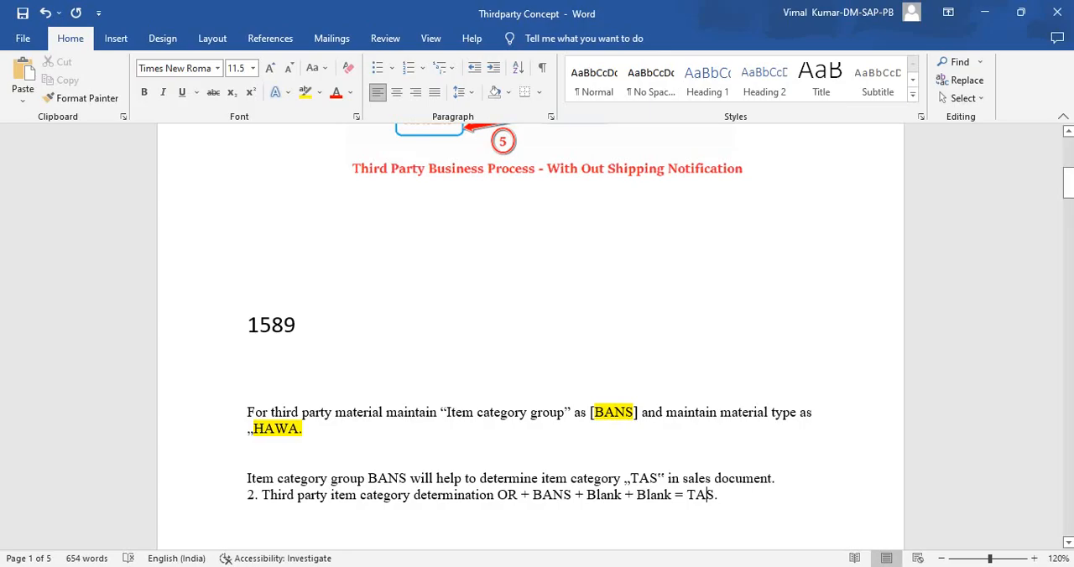
{"action": "key", "text": "alt+Tab"}
{"action": "type", "text": "15"}
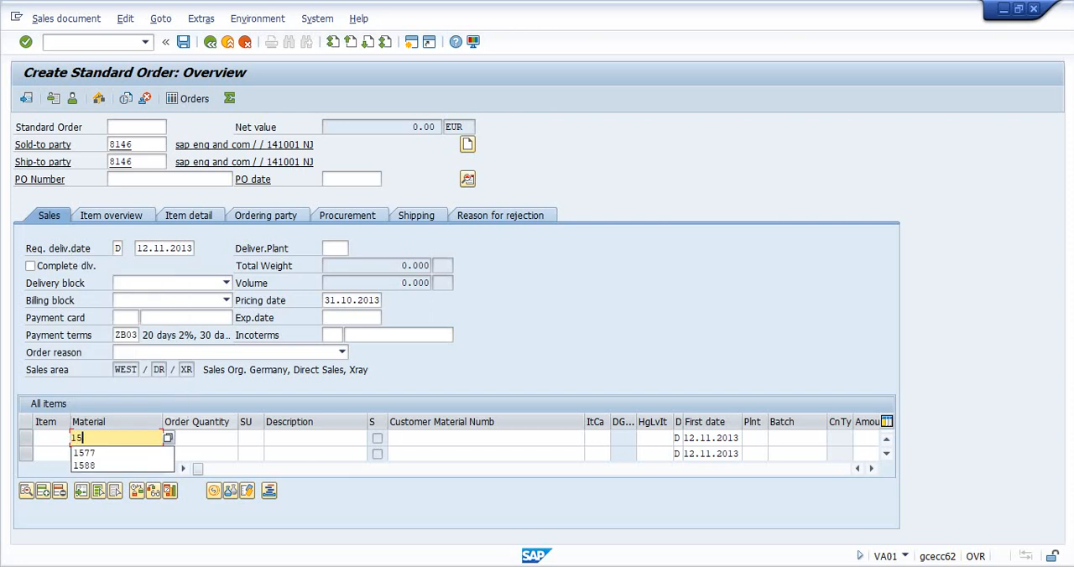
{"action": "type", "text": "89"}
{"action": "key", "text": "Tab"}
{"action": "type", "text": "10"}
{"action": "key", "text": "Return"}
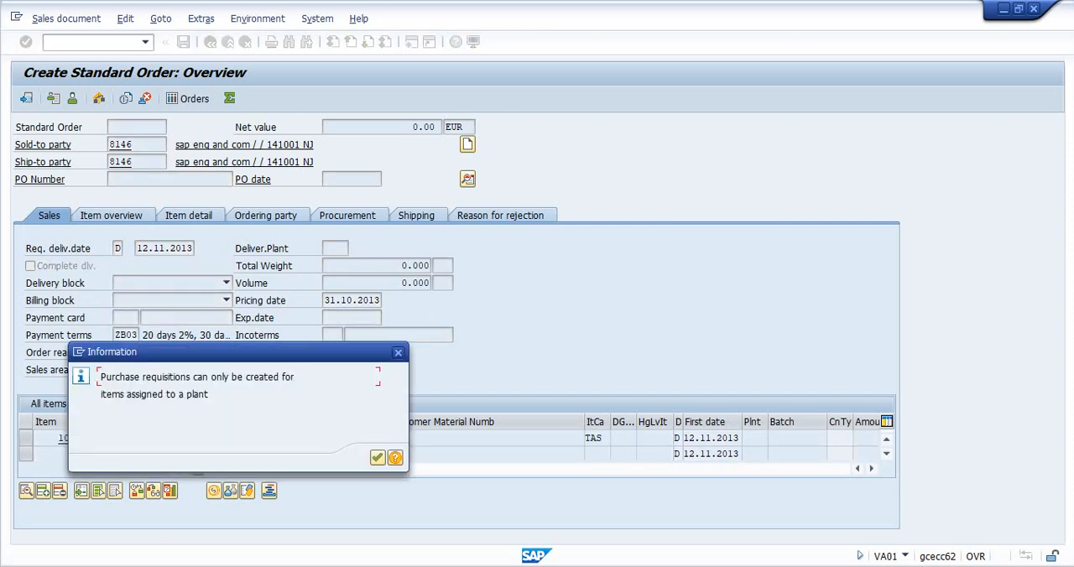
{"action": "key", "text": "Return"}
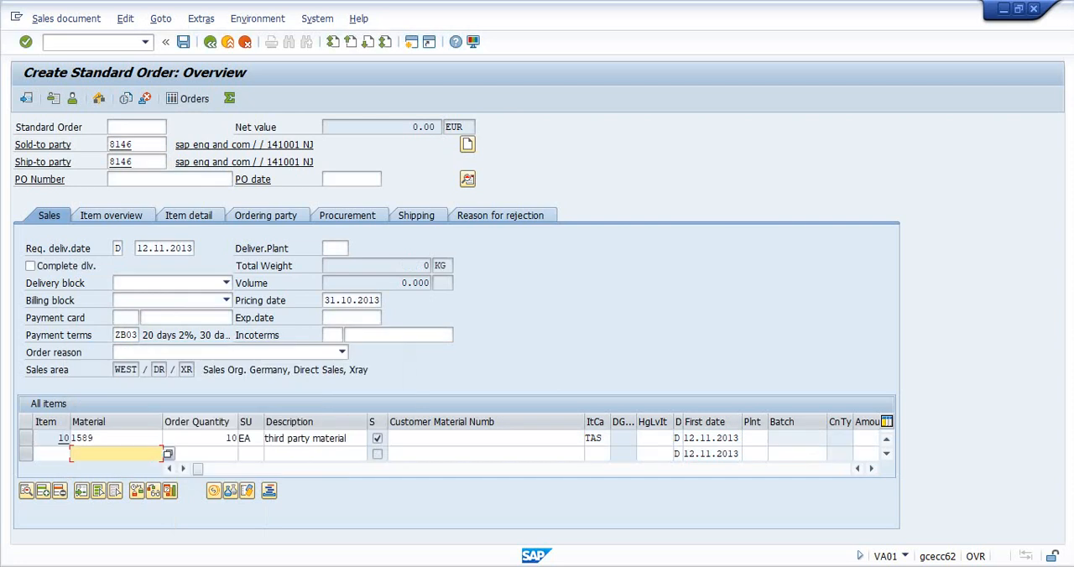
- Try to assign plant NJUS in the shipping data of the order item, and leave the sales order without saving
{"action": "left_click", "coordinate": [754, 438]}
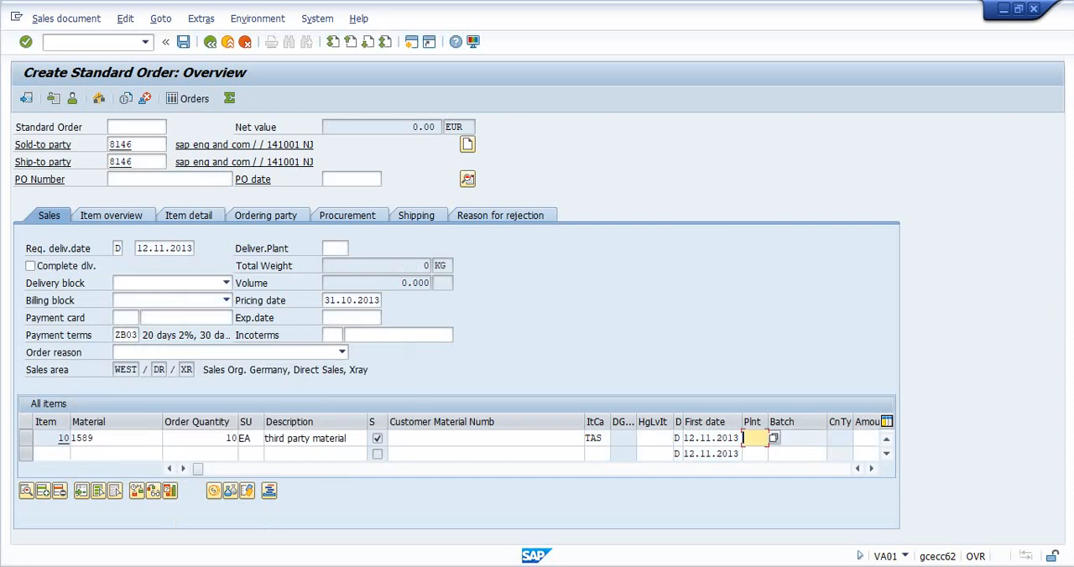
{"action": "left_click", "coordinate": [25, 438]}
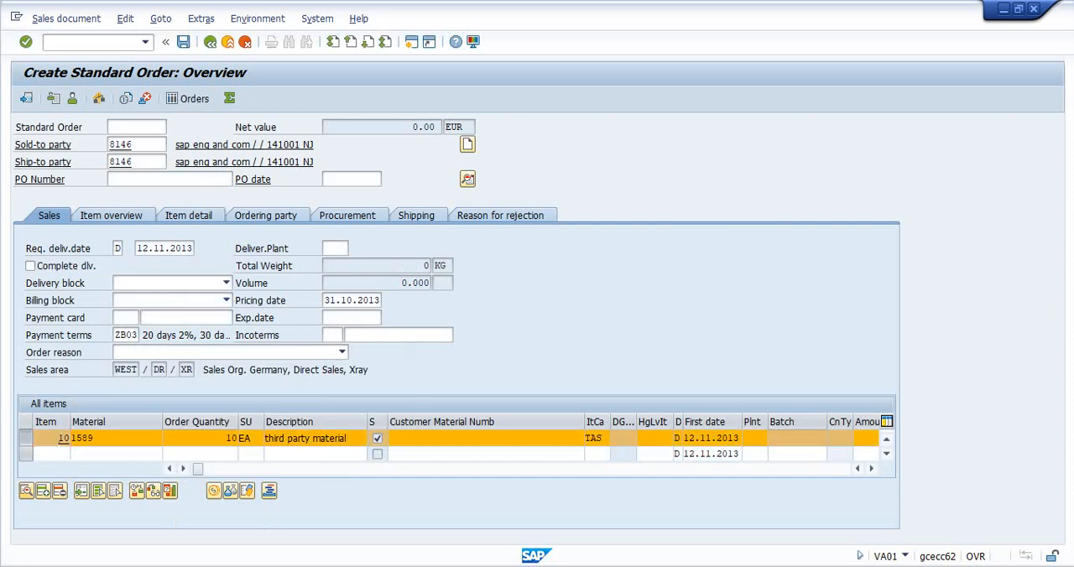
{"action": "left_click", "coordinate": [26, 491]}
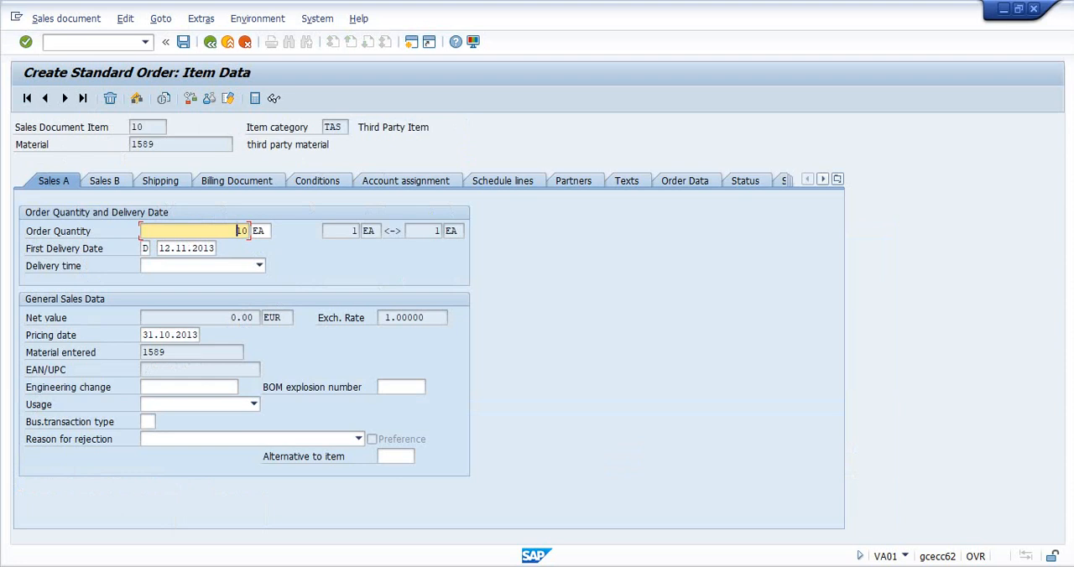
{"action": "left_click", "coordinate": [160, 181]}
{"action": "left_click", "coordinate": [126, 301]}
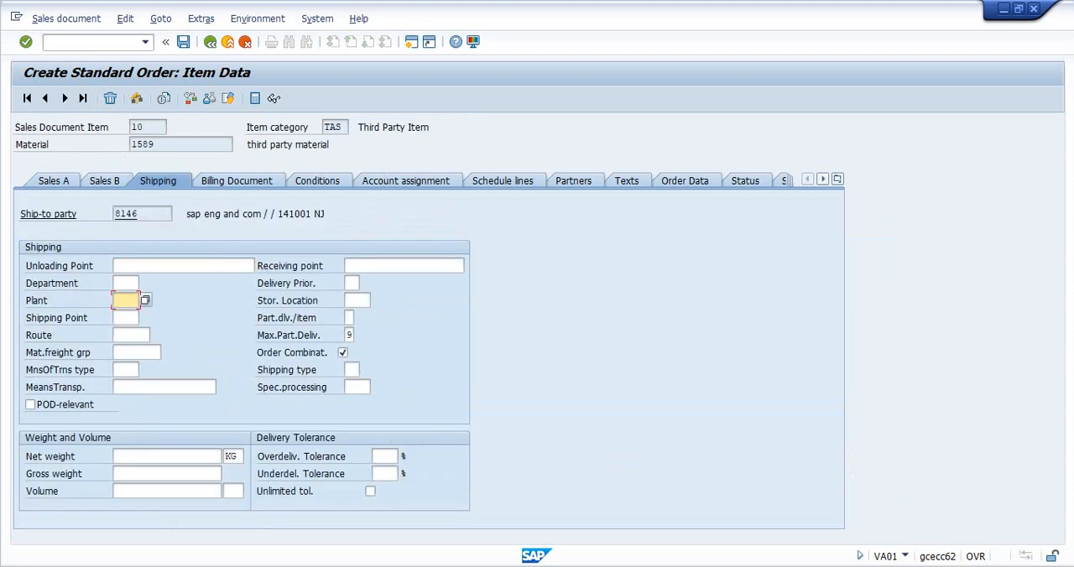
{"action": "type", "text": "njus"}
{"action": "key", "text": "Return"}
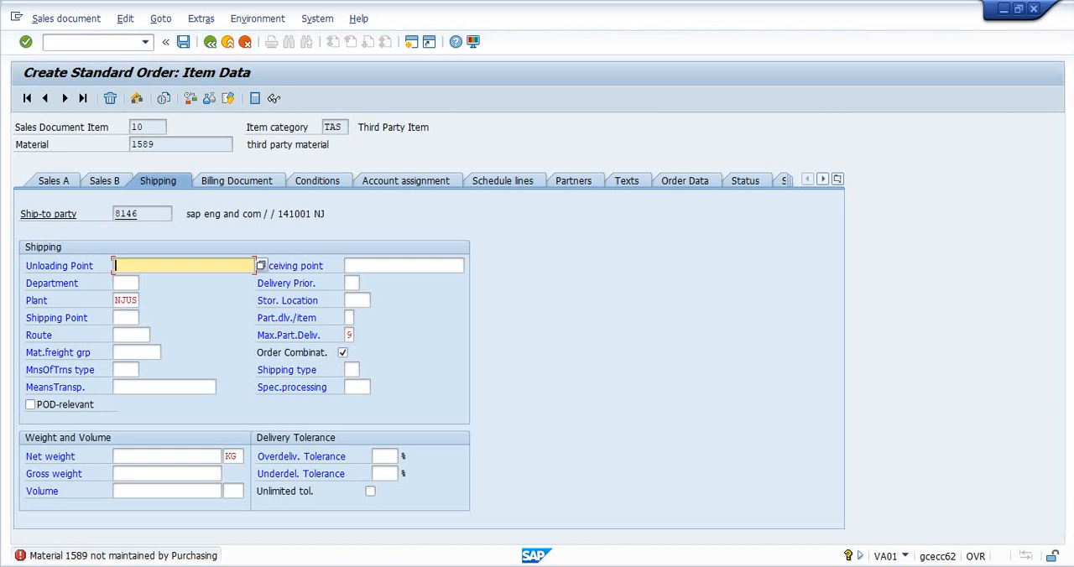
{"action": "left_click", "coordinate": [91, 42]}
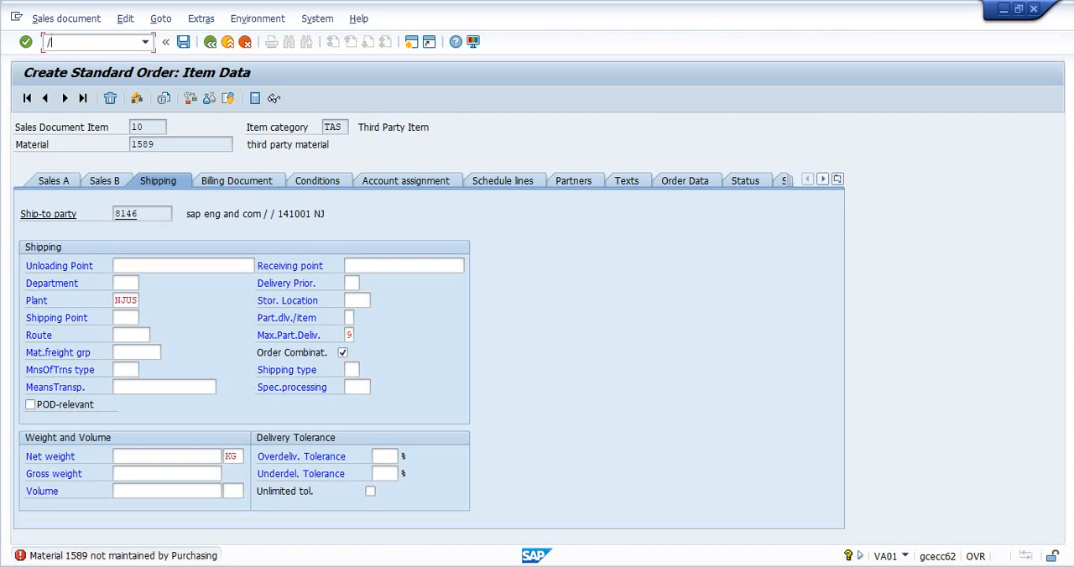
{"action": "key", "text": "Return"}
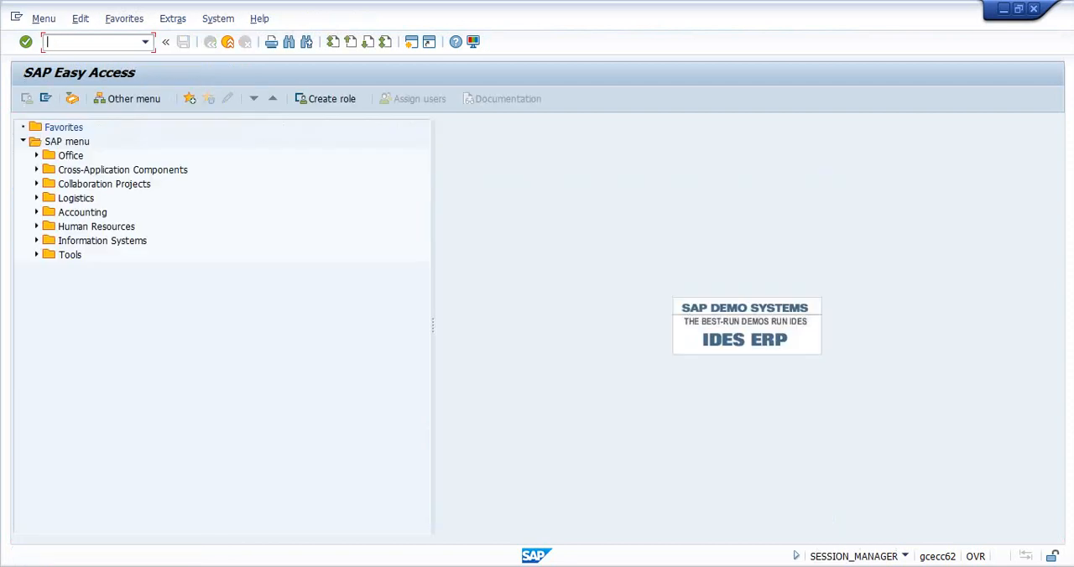
{"action": "key", "text": "Return"}
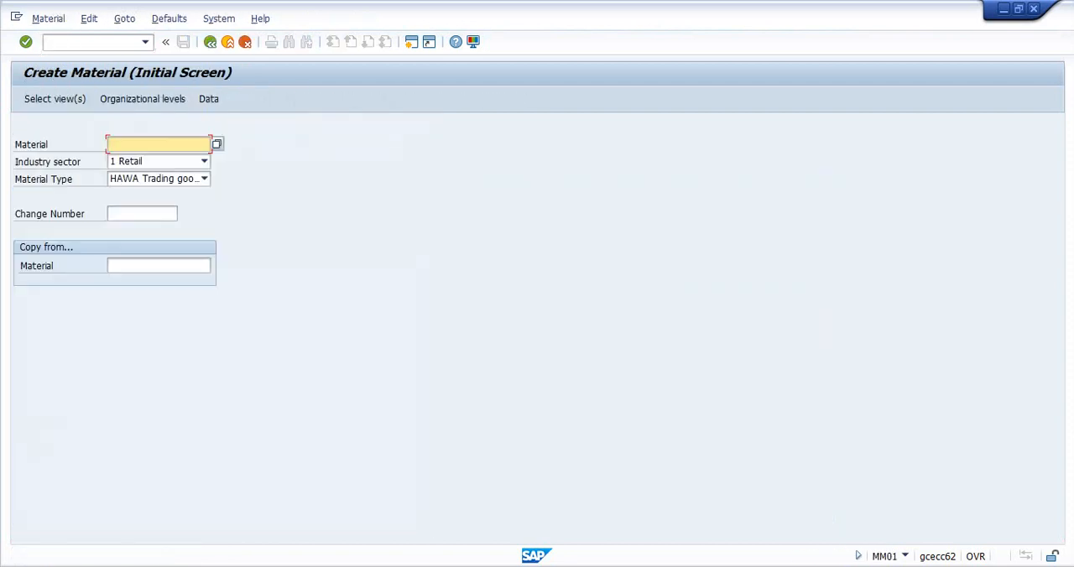
{"action": "key", "text": "Return"}
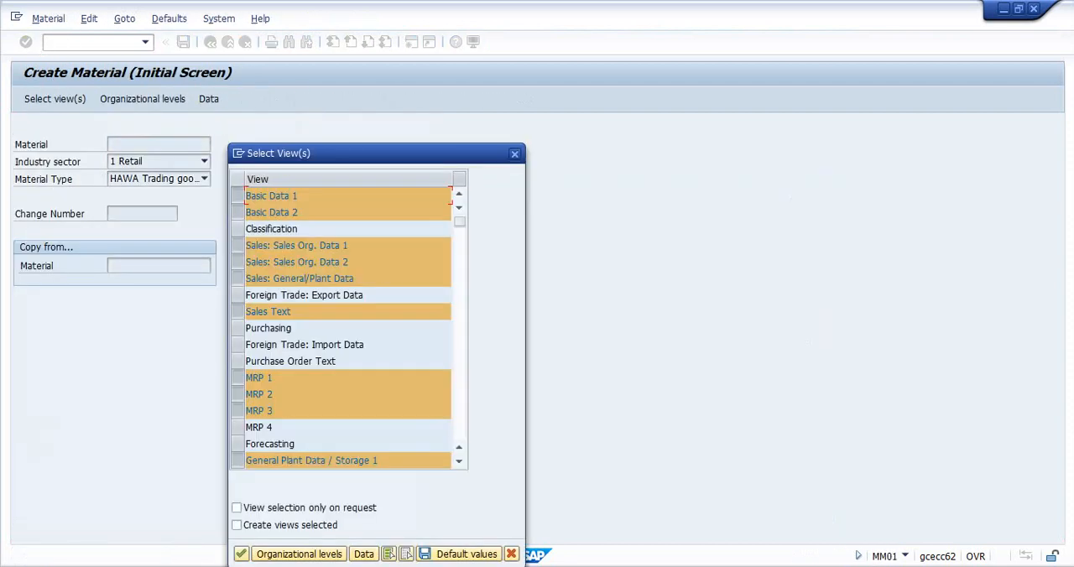
{"action": "left_click", "coordinate": [237, 328]}
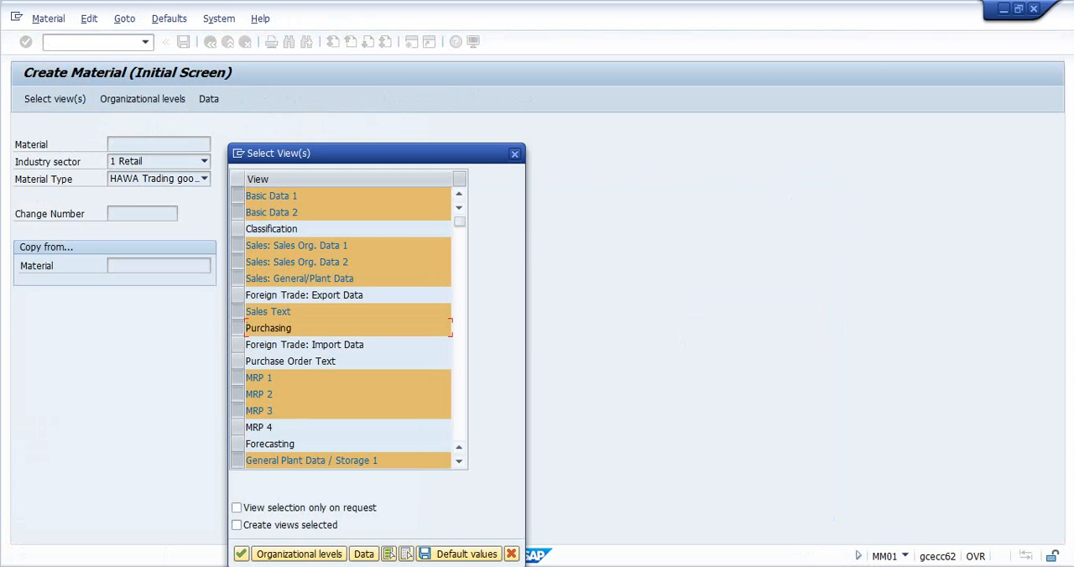
{"action": "key", "text": "Return"}
{"action": "key", "text": "Return"}
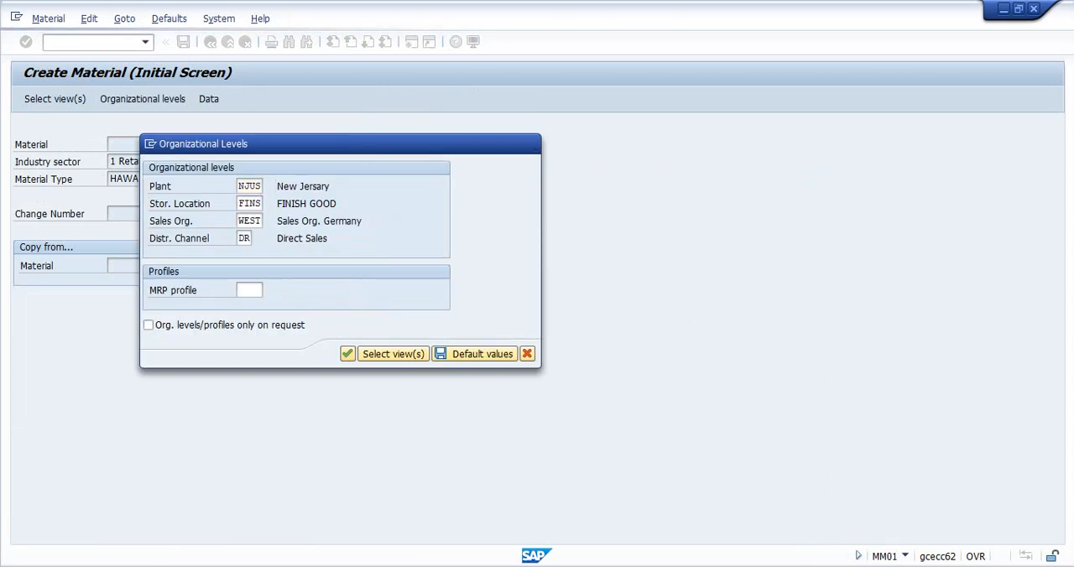
{"action": "left_click", "coordinate": [150, 231]}
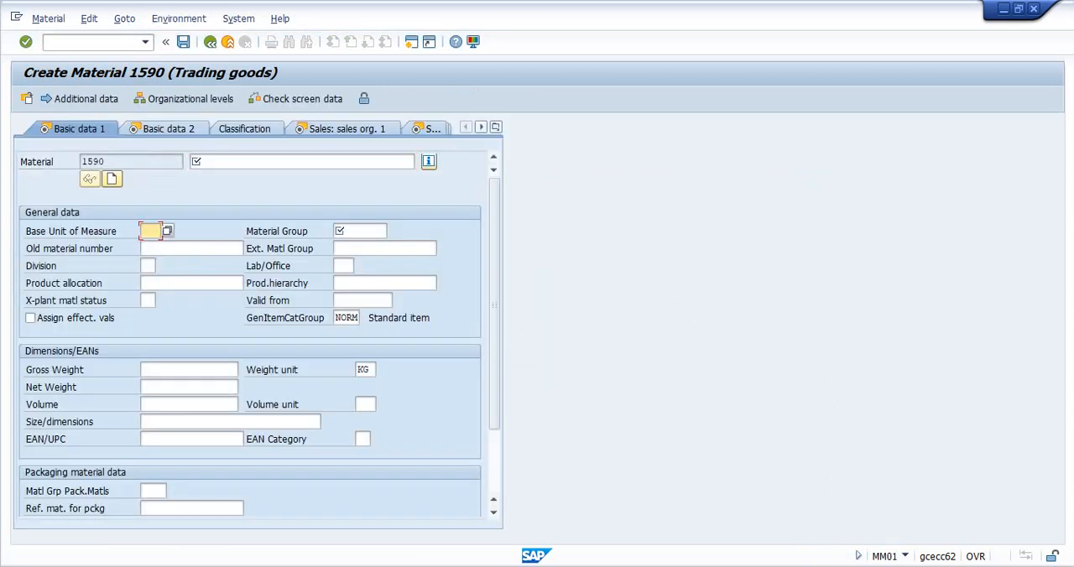
{"action": "type", "text": "ea"}
{"action": "key", "text": "Tab"}
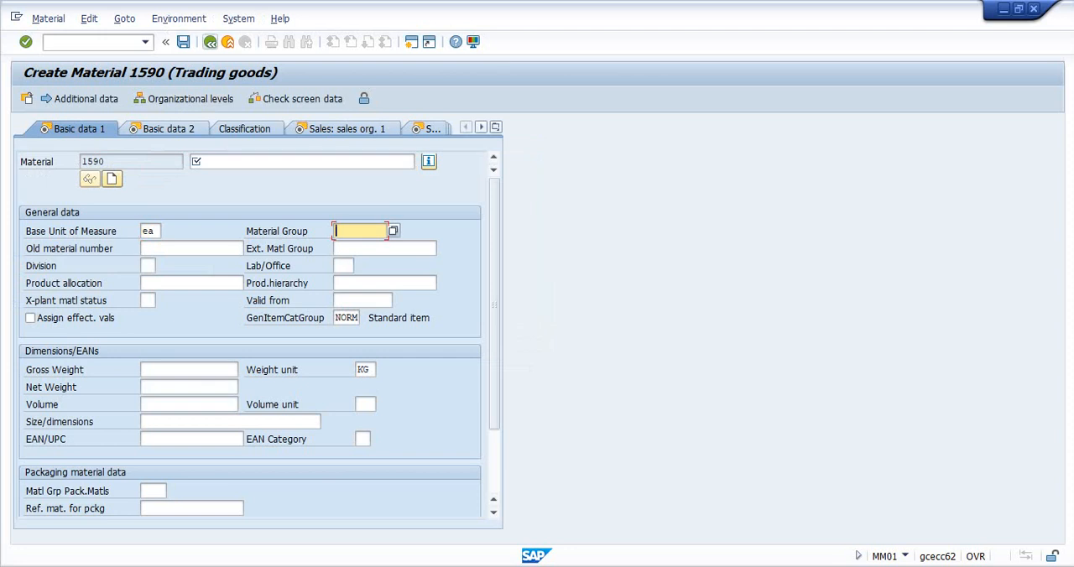
{"action": "key", "text": "Return"}
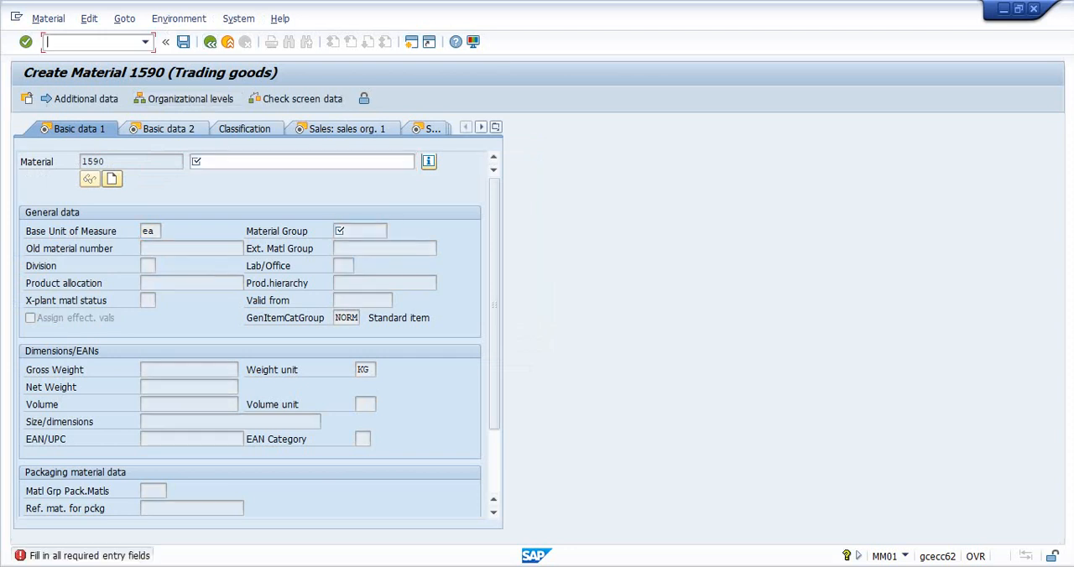
{"action": "key", "text": "Return"}
- Restart MM01 for material 1589, adding the Purchasing view and continuing to its purchasing data for plant NJUS
{"action": "type", "text": "mm01"}
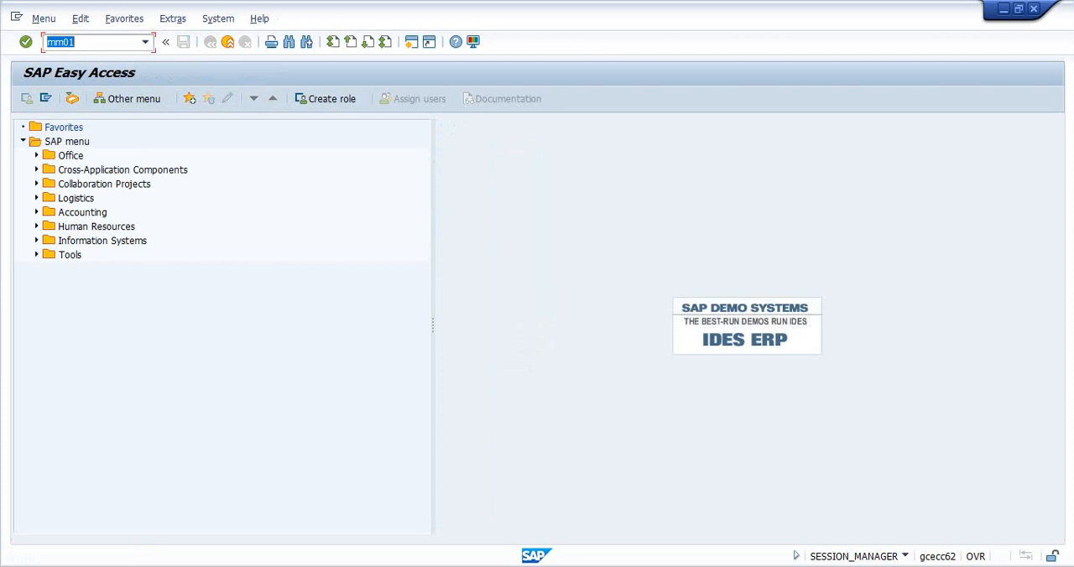
{"action": "key", "text": "Return"}
{"action": "type", "text": "1589"}
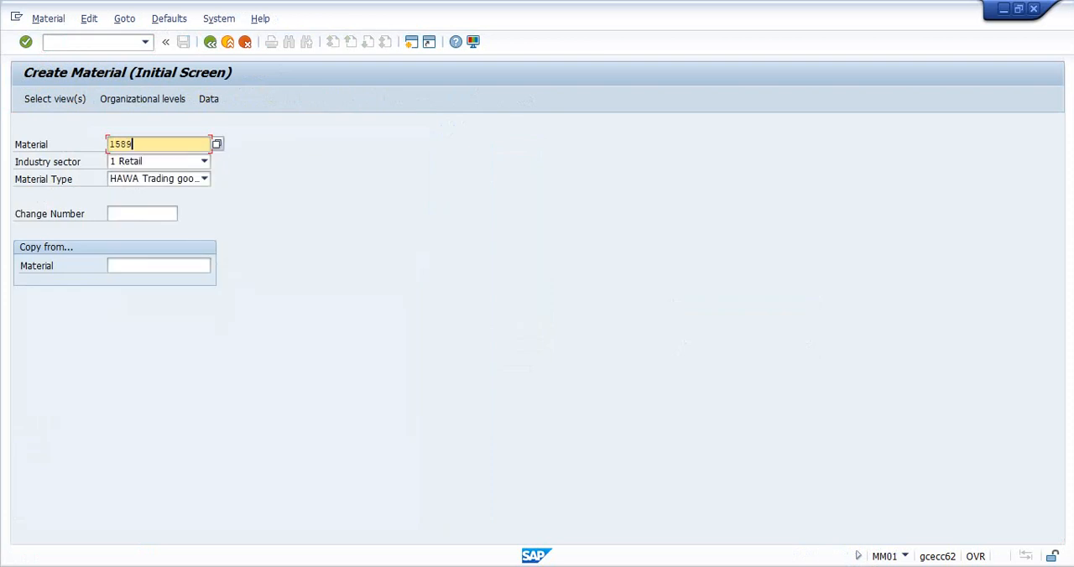
{"action": "key", "text": "Return"}
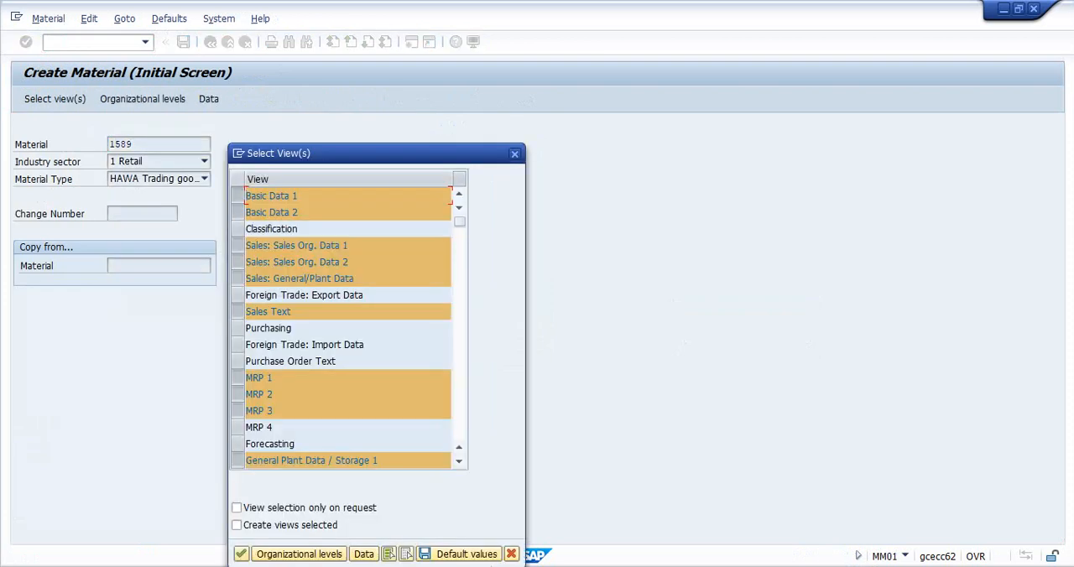
{"action": "left_click", "coordinate": [238, 328]}
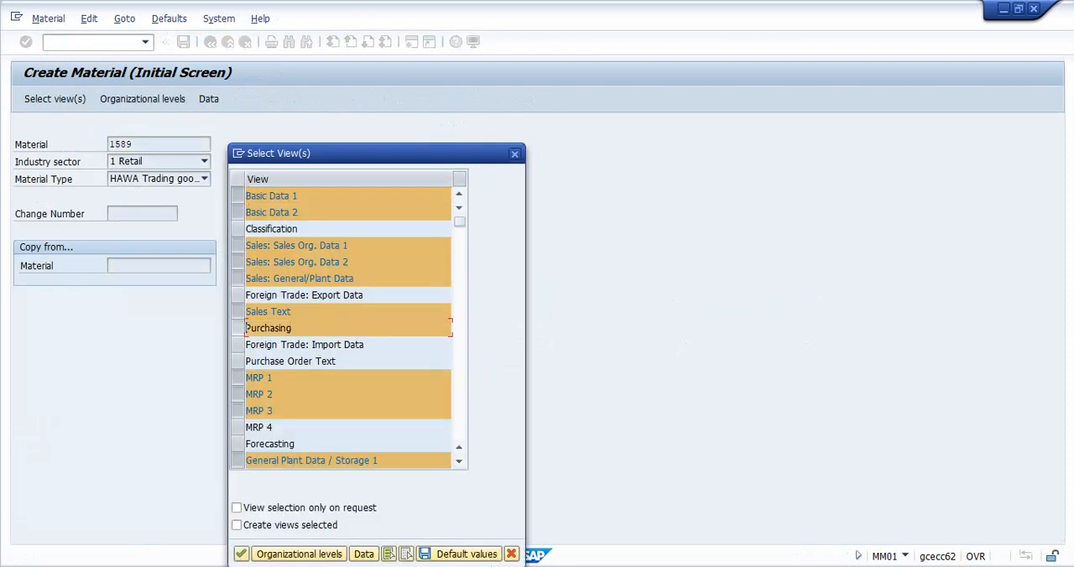
{"action": "key", "text": "Return"}
{"action": "key", "text": "Return"}
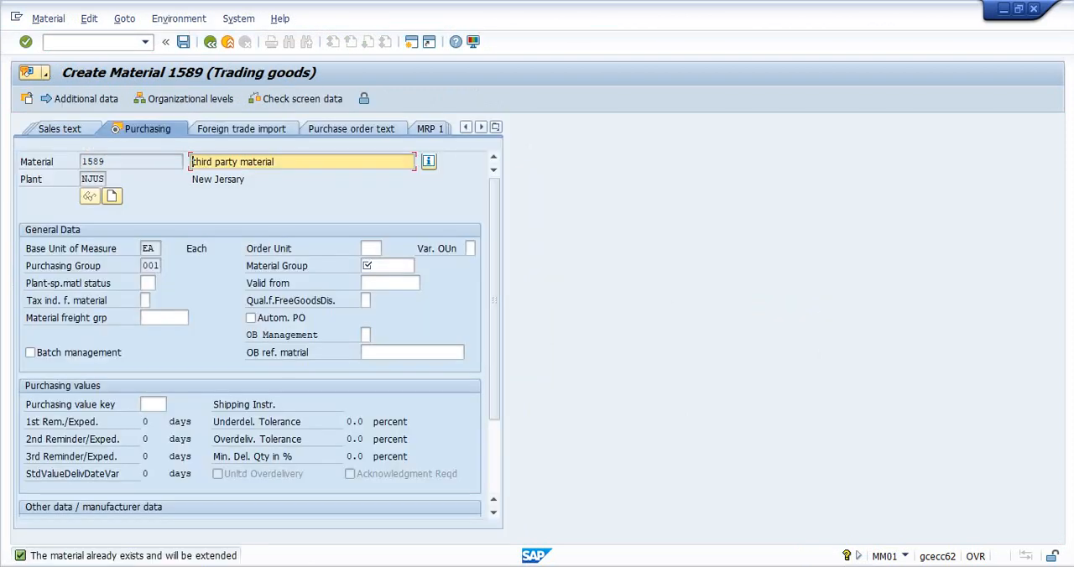
- Set the material group to 0001 in the purchasing data and save material 1589
{"action": "left_click", "coordinate": [366, 266]}
{"action": "left_click", "coordinate": [420, 265]}
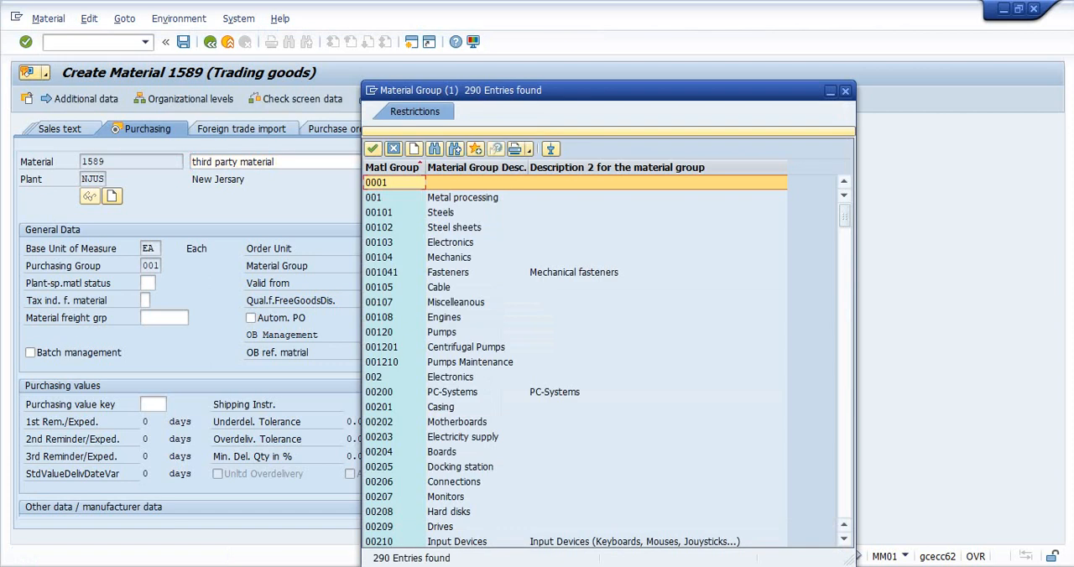
{"action": "key", "text": "Return"}
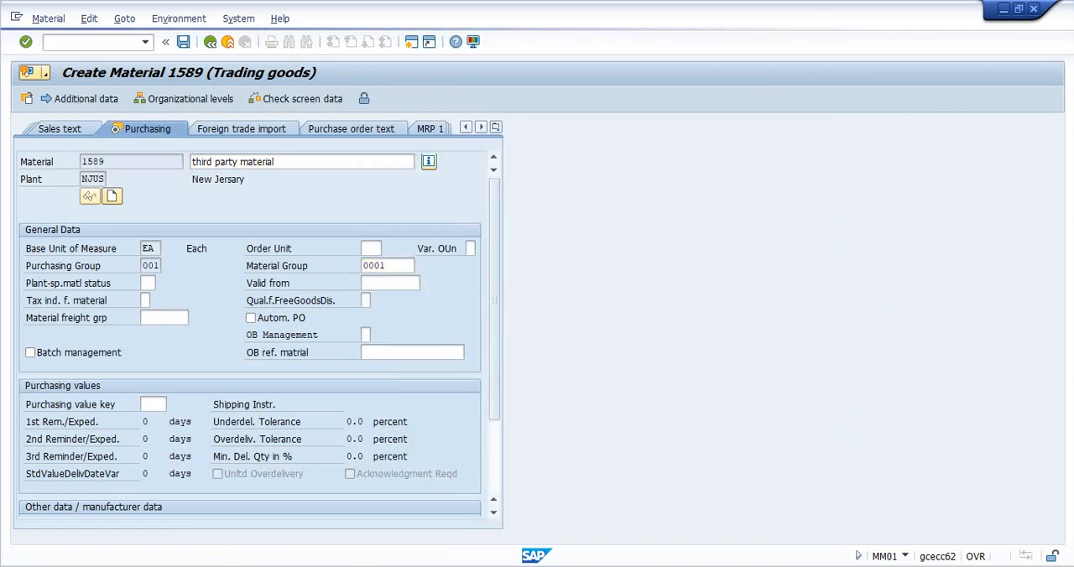
{"action": "key", "text": "Return"}
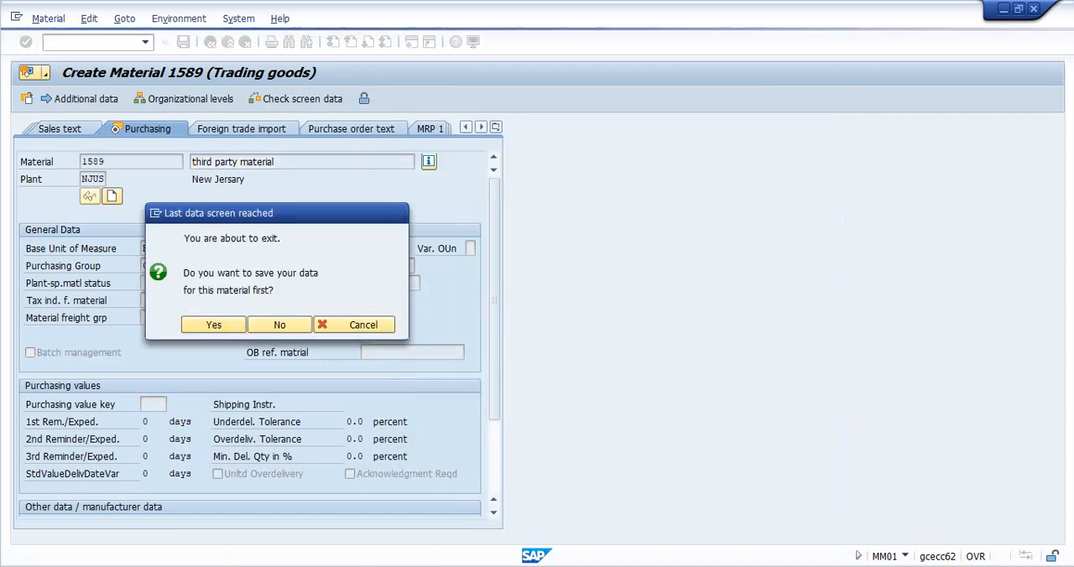
{"action": "key", "text": "Return"}
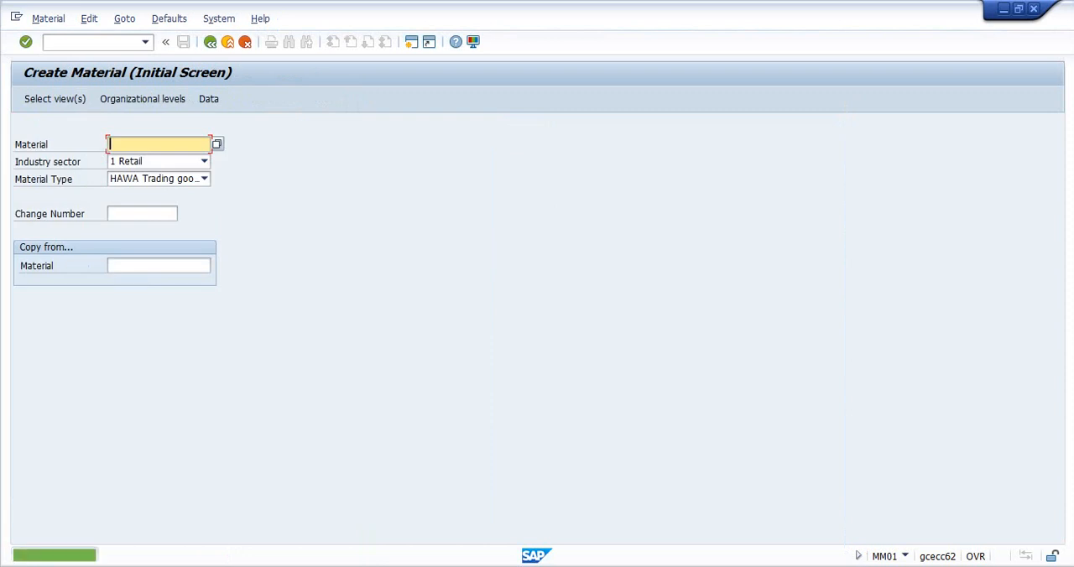
- Leave material creation, start a new VA01 standard order with the proposed sales area, and fill in the sold-to party
{"action": "key", "text": "alt+Tab"}
{"action": "left_click", "coordinate": [390, 144]}
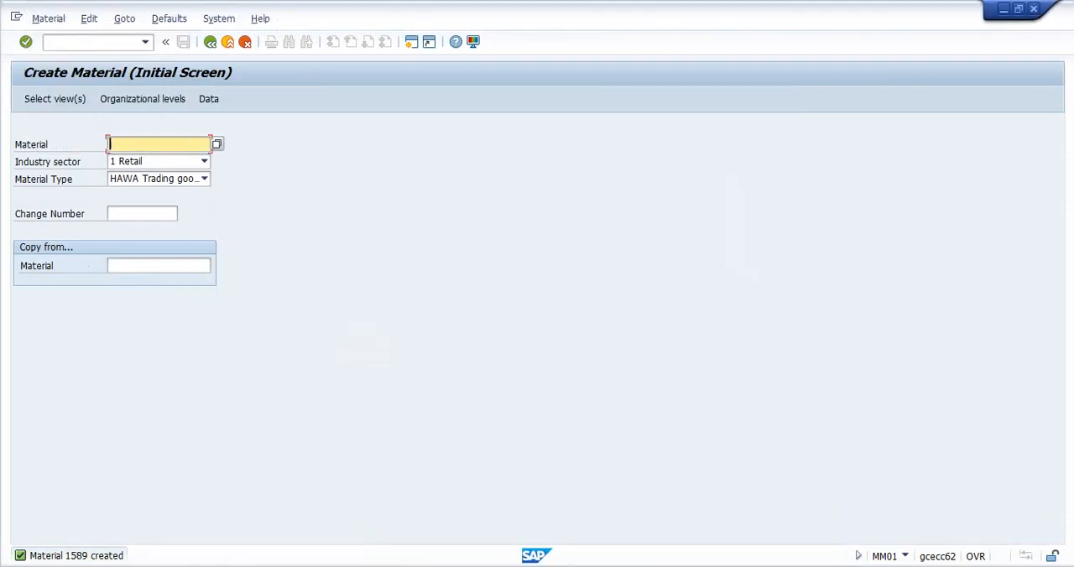
{"action": "key", "text": "F3"}
{"action": "type", "text": "va01"}
{"action": "key", "text": "Return"}
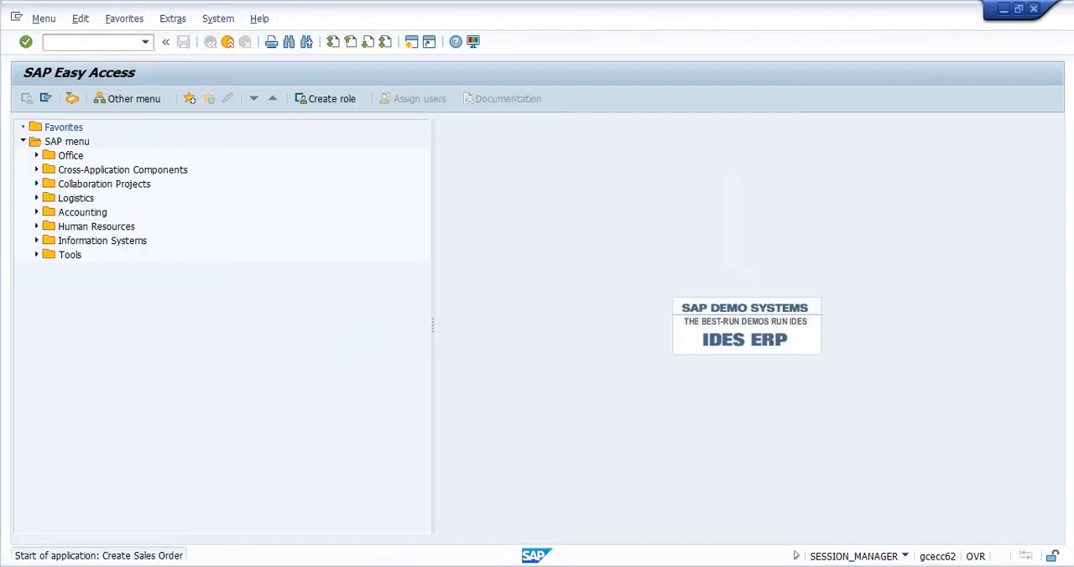
{"action": "key", "text": "Return"}
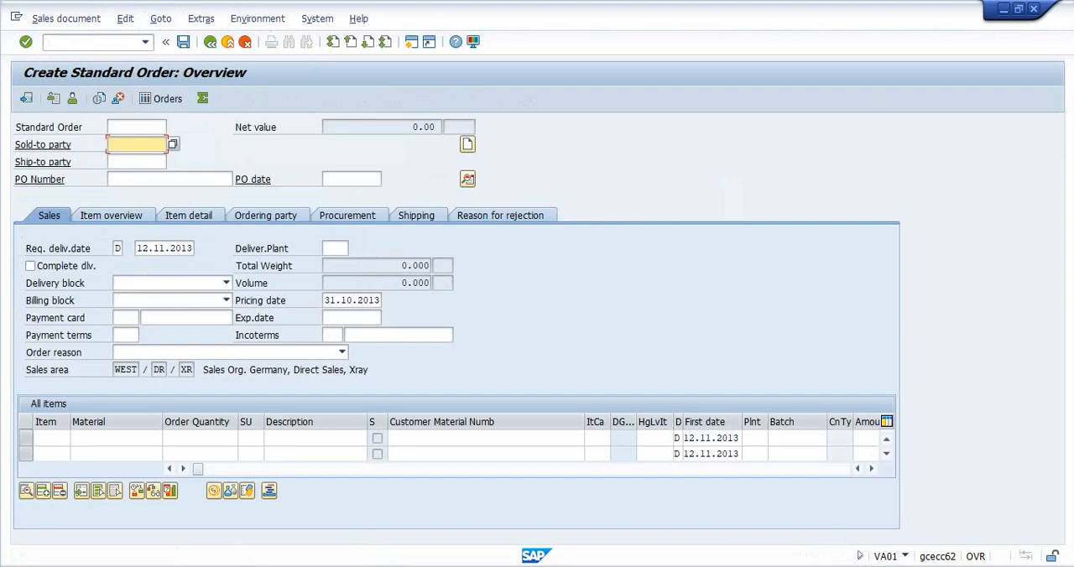
{"action": "type", "text": "8146"}
{"action": "key", "text": "Return"}
- Enter material 1589 with an order quantity of 10 as the first order item
{"action": "type", "text": "1589"}
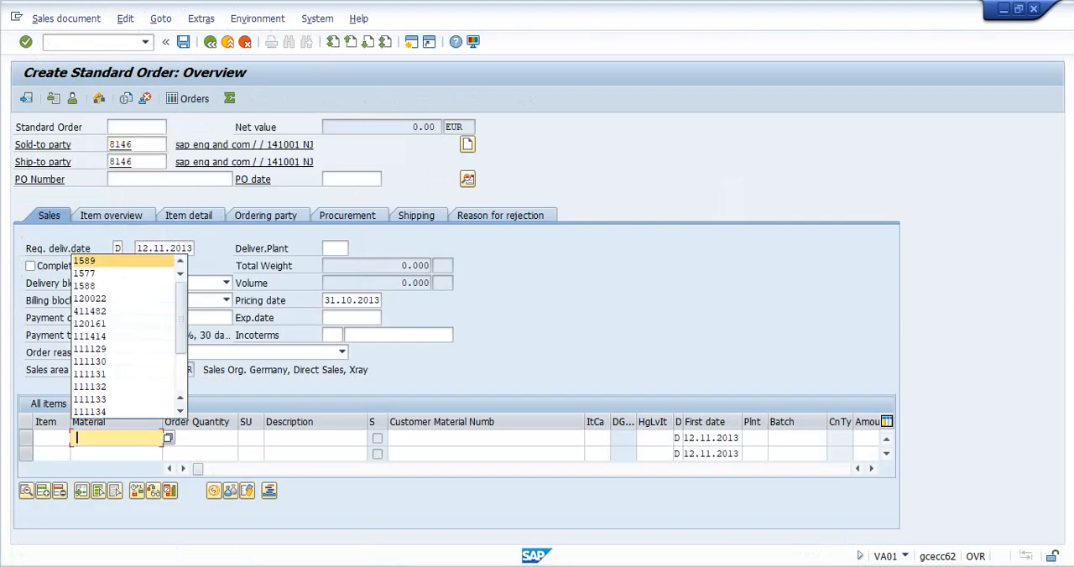
{"action": "key", "text": "Tab"}
{"action": "type", "text": "10"}
{"action": "key", "text": "Return"}
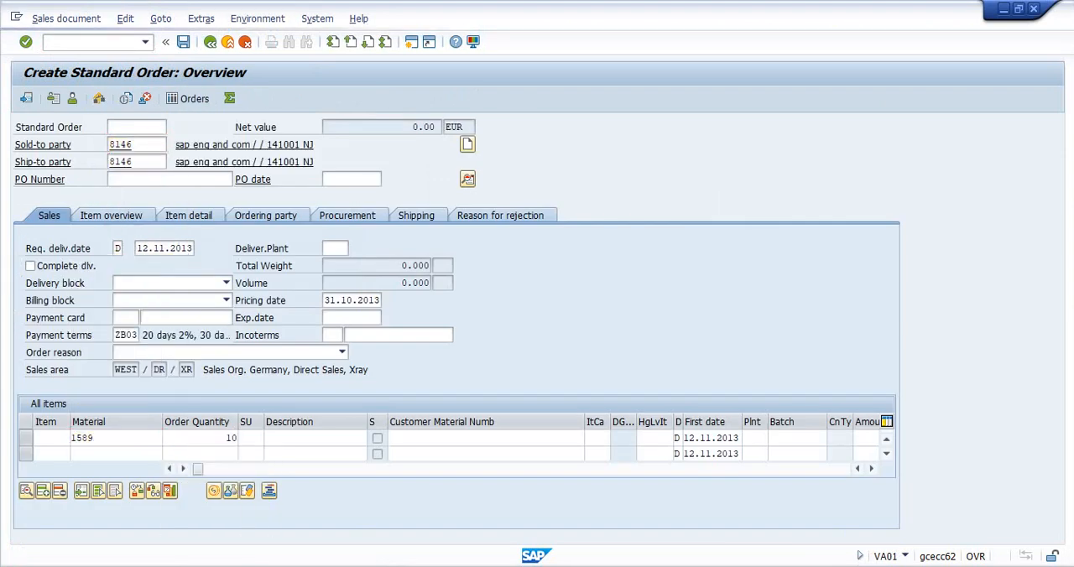
{"action": "key", "text": "Return"}
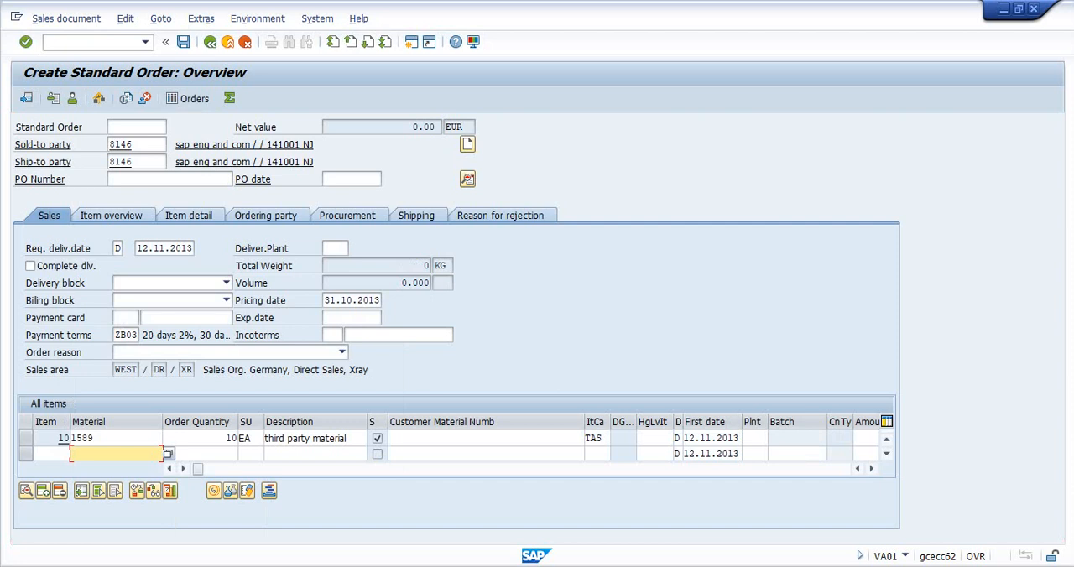
- Assign plant NJUS to the order item with a requisition valuation price of 130 EUR and accept the delivery proposal
{"action": "left_click", "coordinate": [601, 437]}
{"action": "double_click", "coordinate": [596, 438]}
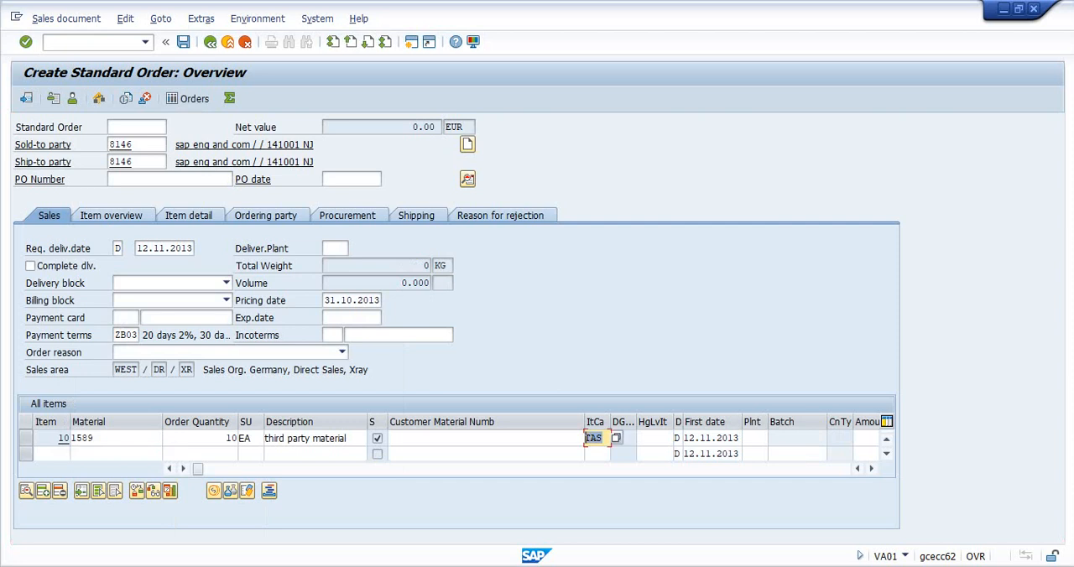
{"action": "left_click", "coordinate": [754, 438]}
{"action": "type", "text": "njus"}
{"action": "key", "text": "Return"}
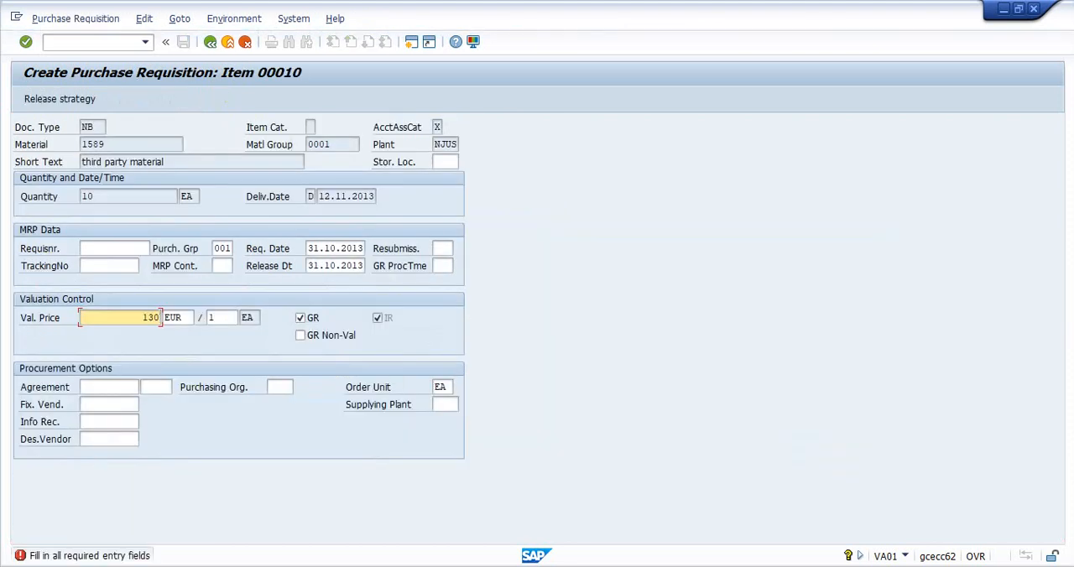
{"action": "key", "text": "Return"}
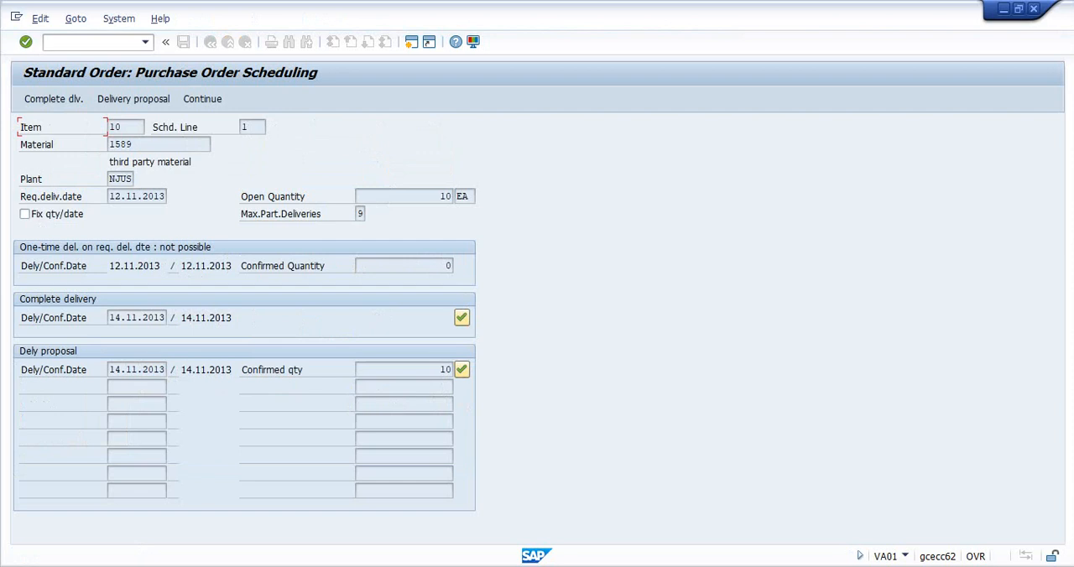
{"action": "left_click", "coordinate": [461, 369]}
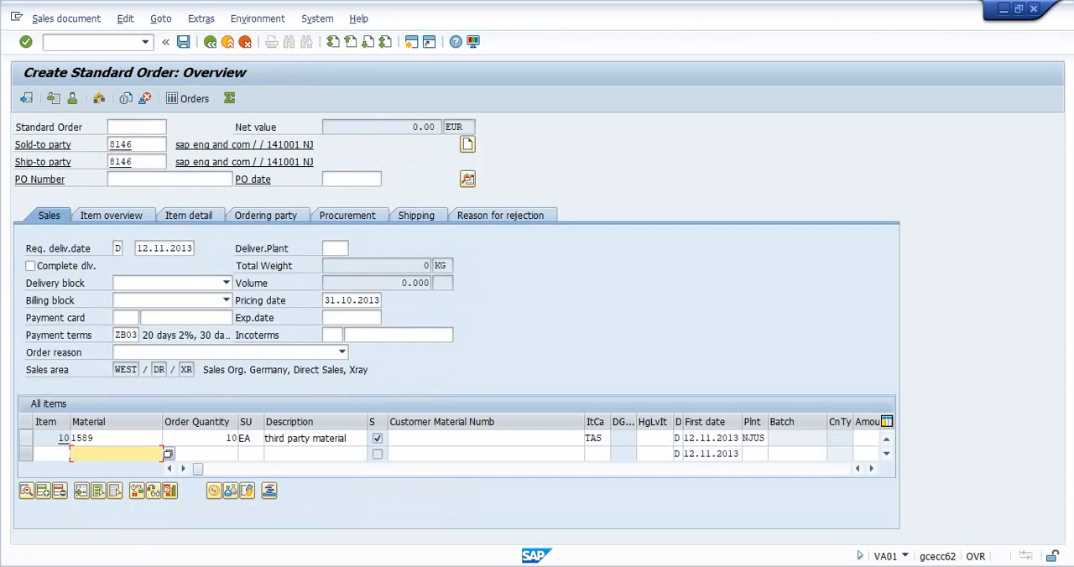
- Open the pricing conditions of order item 10
{"action": "left_click", "coordinate": [26, 438]}
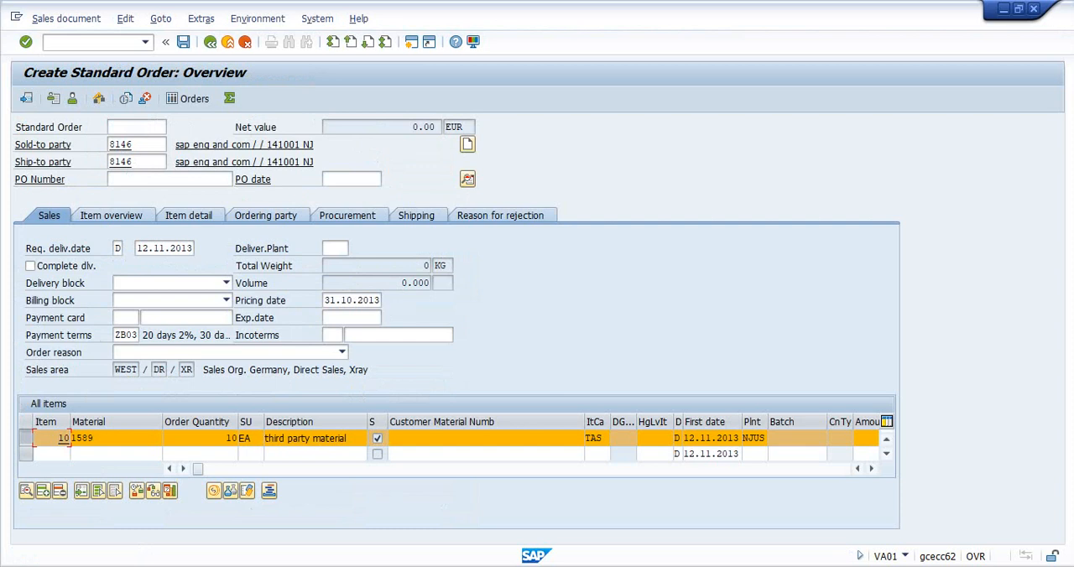
{"action": "double_click", "coordinate": [426, 127]}
{"action": "left_click", "coordinate": [213, 491]}
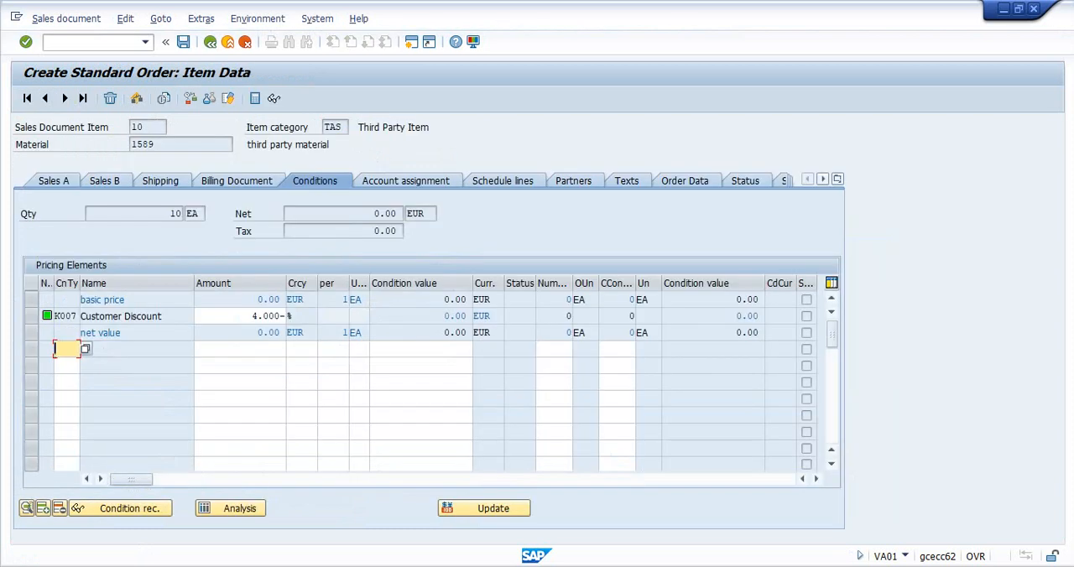
- Open an additional SAP session and start transaction VK11 in it
{"action": "left_click", "coordinate": [17, 17]}
{"action": "left_click", "coordinate": [65, 140]}
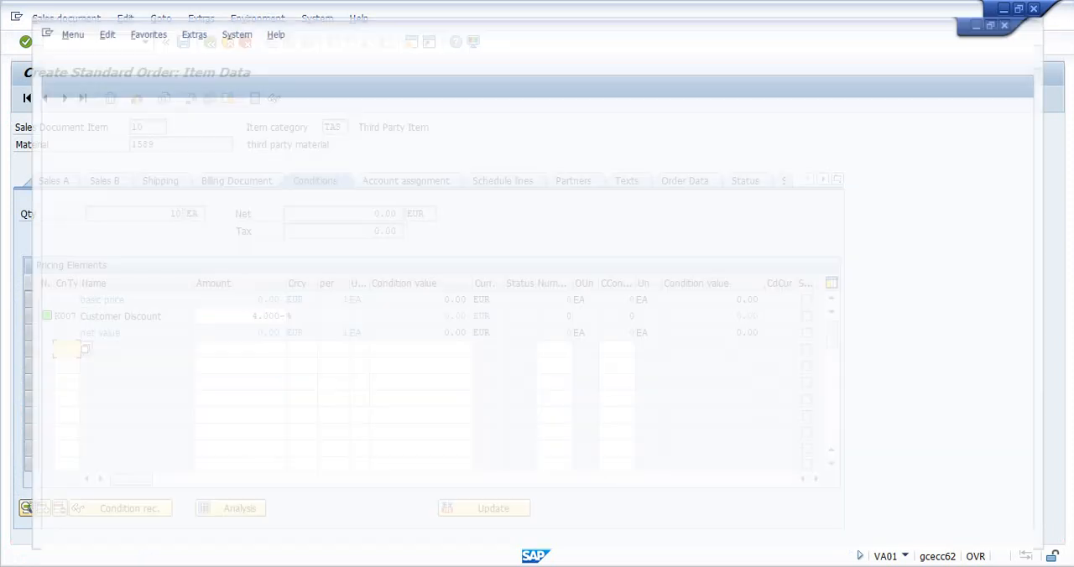
{"action": "type", "text": "vk11"}
{"action": "key", "text": "Return"}
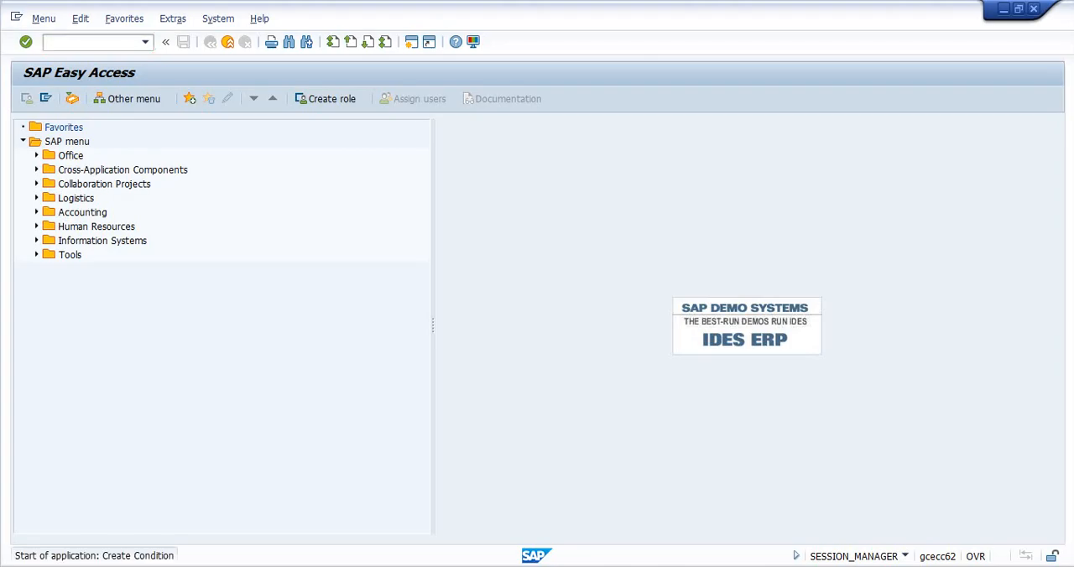
- Start condition records for condition type ZROO with the Customer/Material key combination
{"action": "type", "text": "z"}
{"action": "key", "text": "Down"}
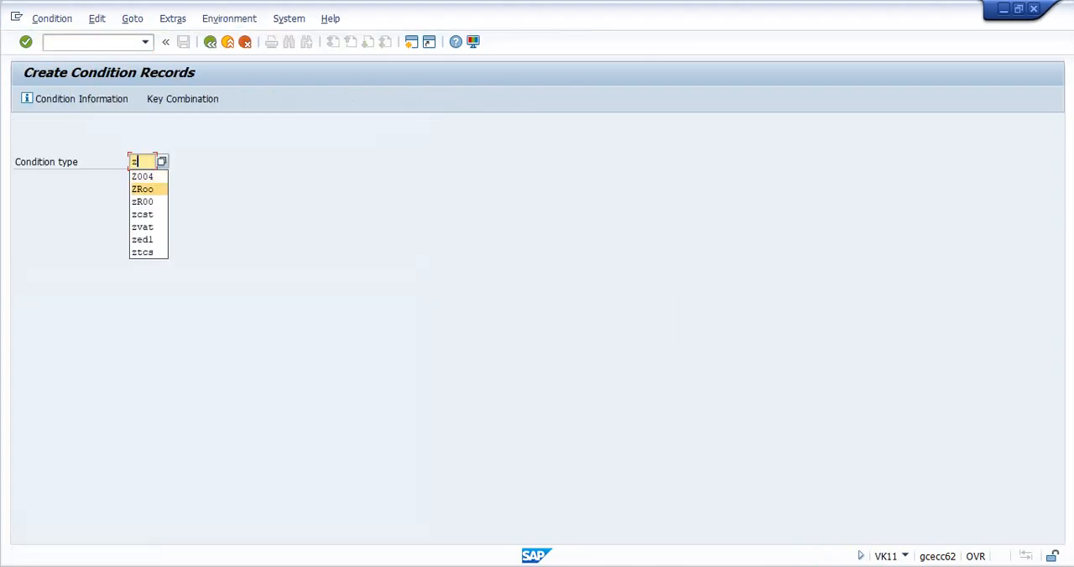
{"action": "key", "text": "Return"}
{"action": "key", "text": "Return"}
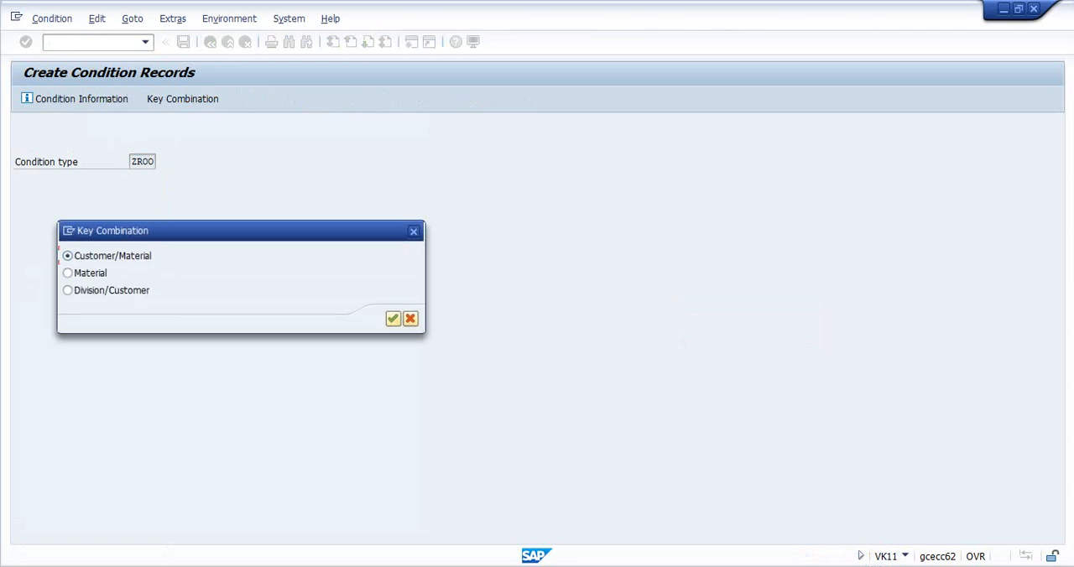
{"action": "key", "text": "Return"}
- Enter a price condition of 100 for material 1589 and save the condition record
{"action": "key", "text": "Tab"}
{"action": "key", "text": "Tab"}
{"action": "key", "text": "Tab"}
{"action": "key", "text": "Tab"}
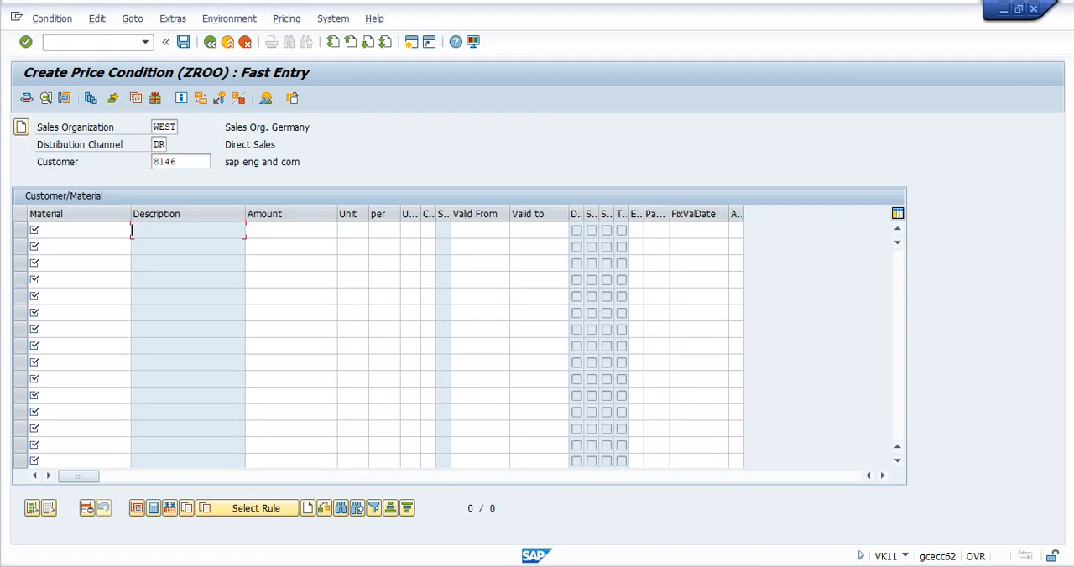
{"action": "key", "text": "shift+Tab"}
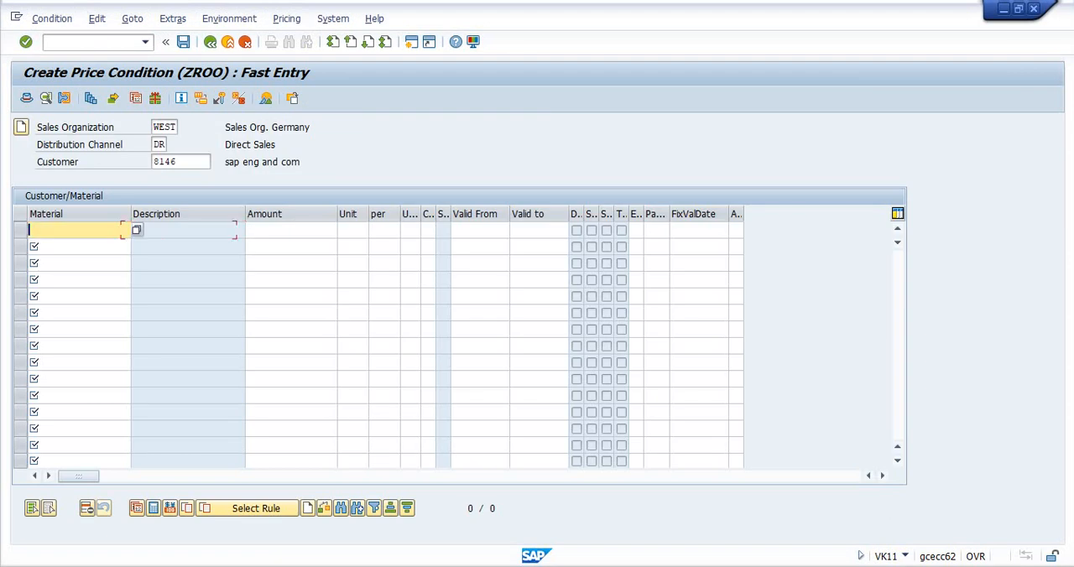
{"action": "type", "text": "1589"}
{"action": "key", "text": "Tab"}
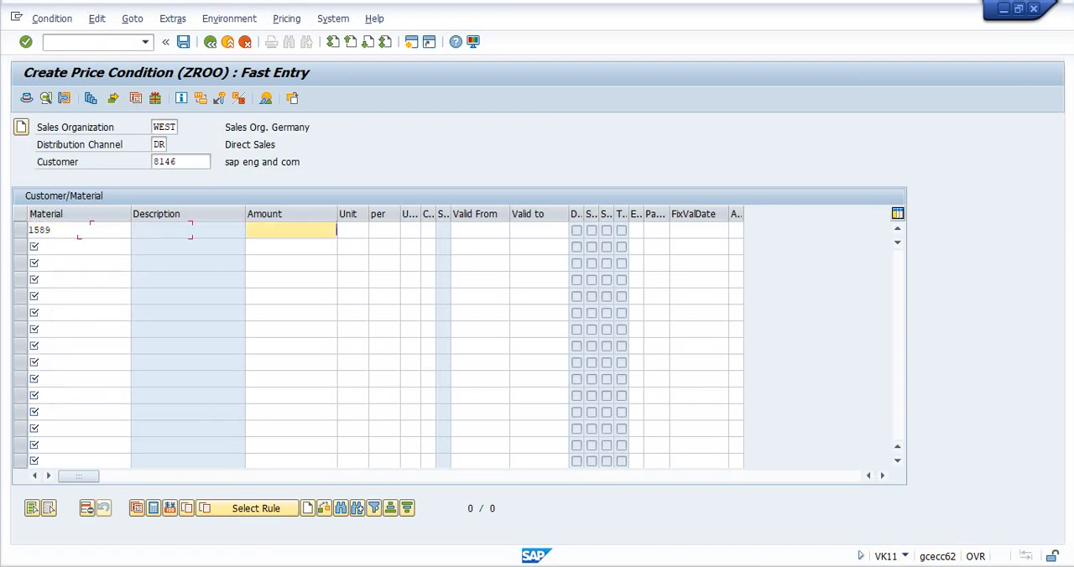
{"action": "type", "text": "100"}
{"action": "key", "text": "Return"}
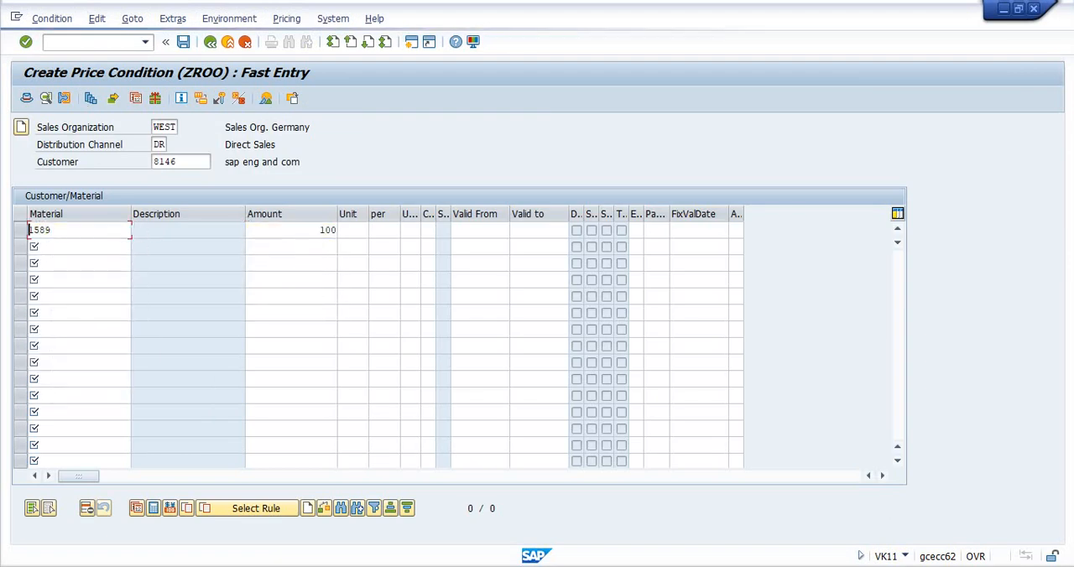
{"action": "key", "text": "ctrl+s"}
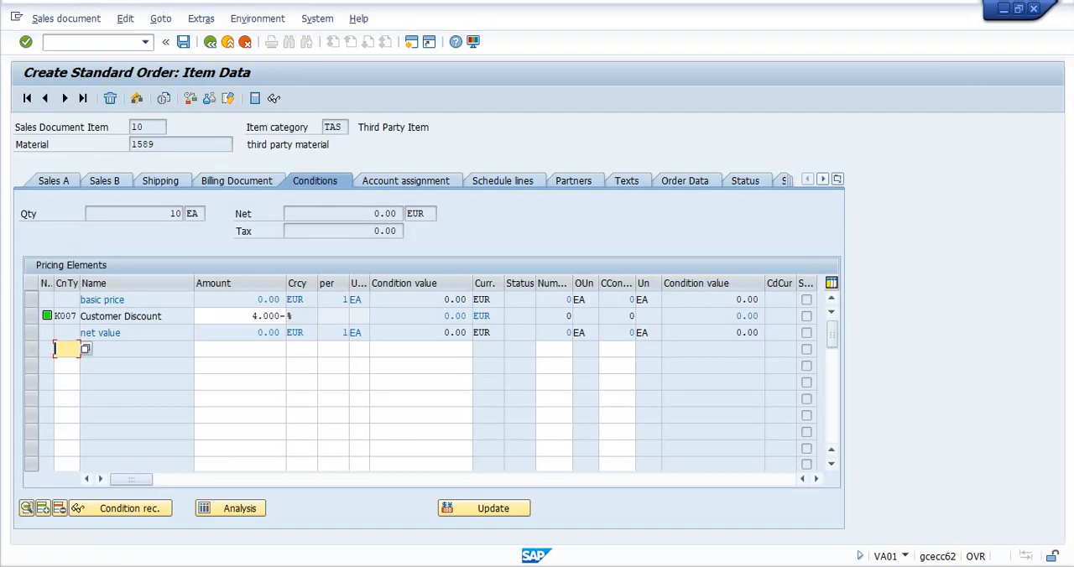
- Update the pricing of the sales order item and return to the order overview
{"action": "left_click", "coordinate": [487, 509]}
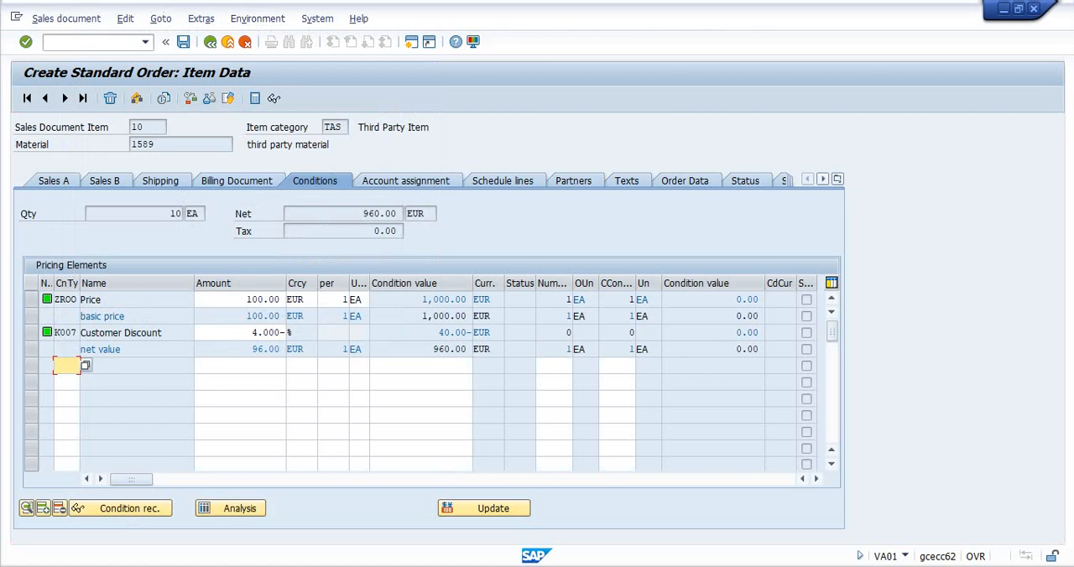
{"action": "left_click", "coordinate": [211, 42]}
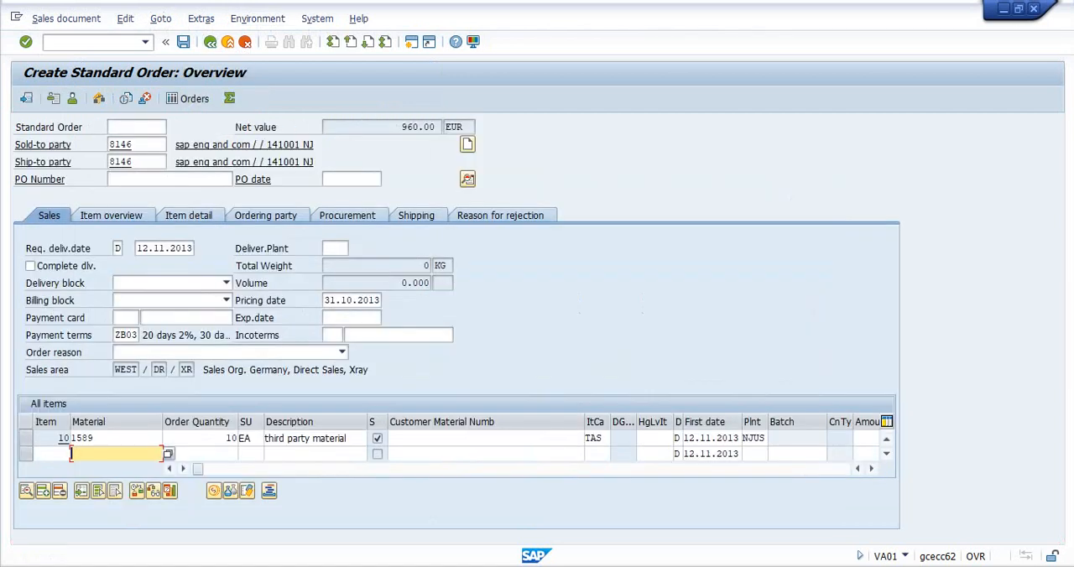
- Try to save the standard order and return from the incompletion log to the order overview
{"action": "key", "text": "ctrl+s"}
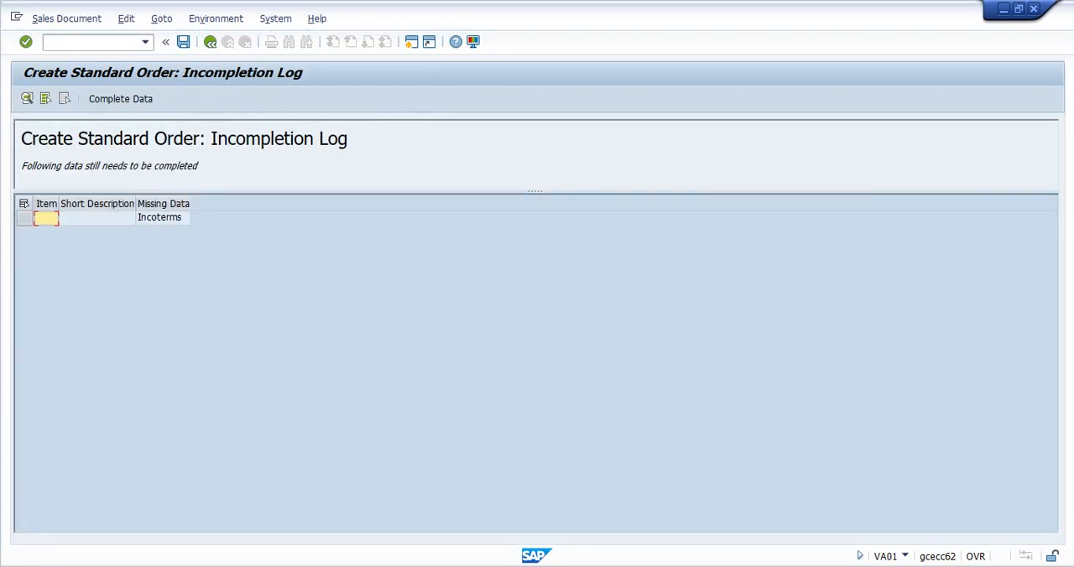
{"action": "key", "text": "F3"}
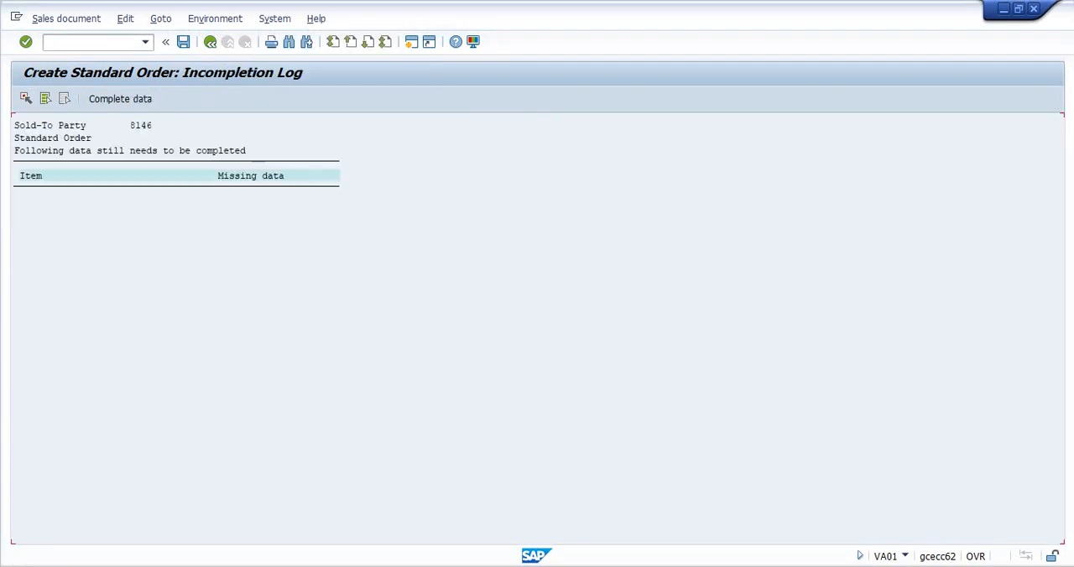
{"action": "key", "text": "F3"}
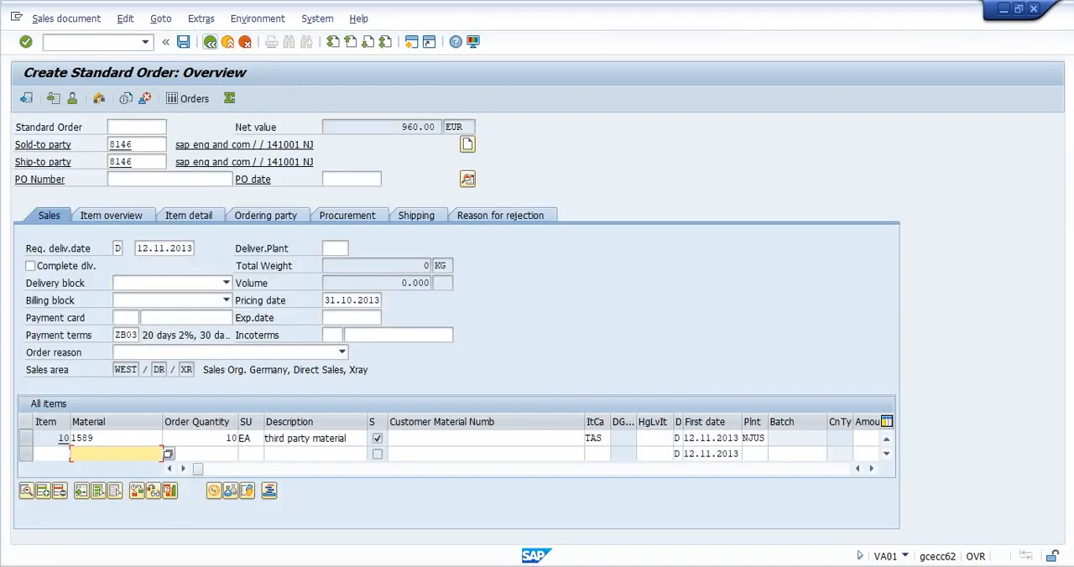
- Set the order's Incoterms to FOB with the location free onboard and check the document for completeness
{"action": "left_click", "coordinate": [332, 336]}
{"action": "type", "text": "fob"}
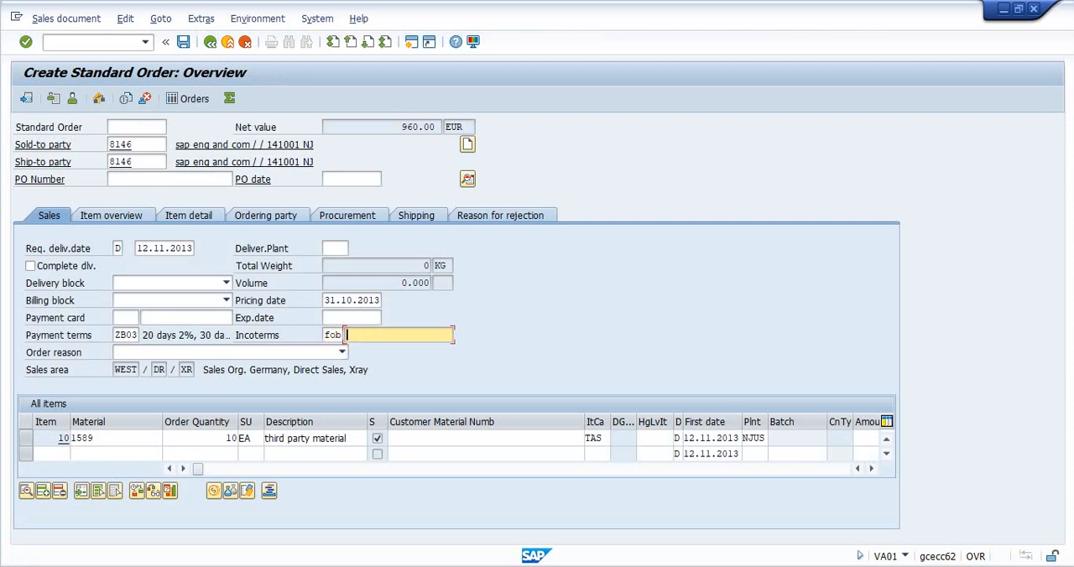
{"action": "type", "text": "free"}
{"action": "key", "text": "Return"}
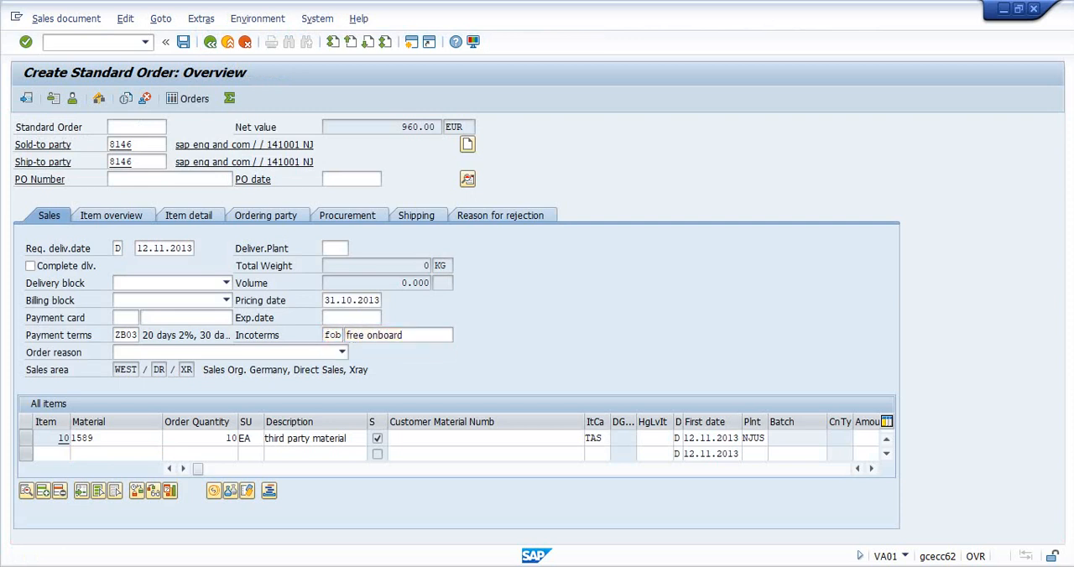
{"action": "key", "text": "Return"}
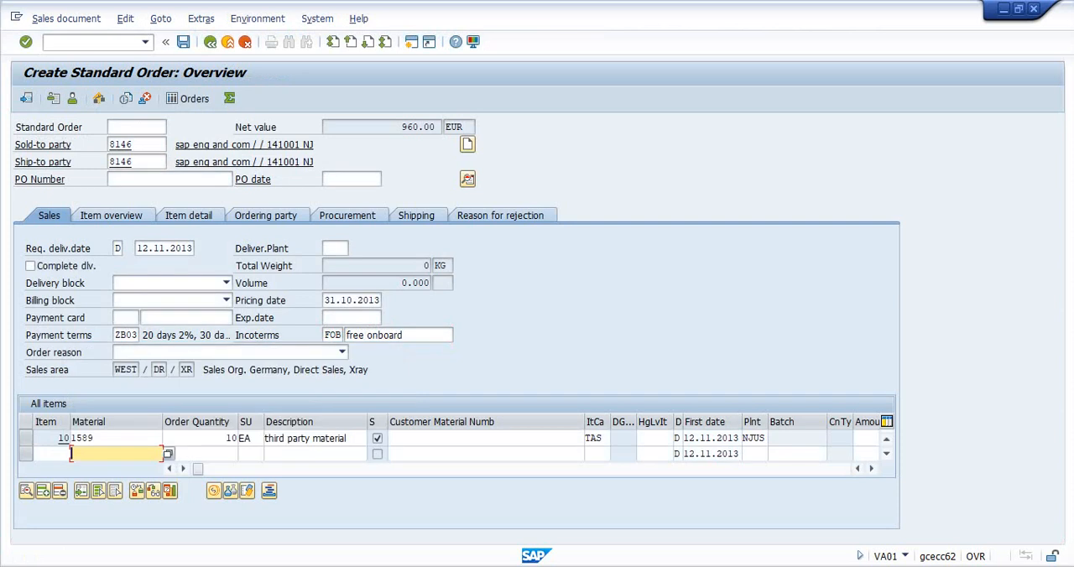
{"action": "key", "text": "Return"}
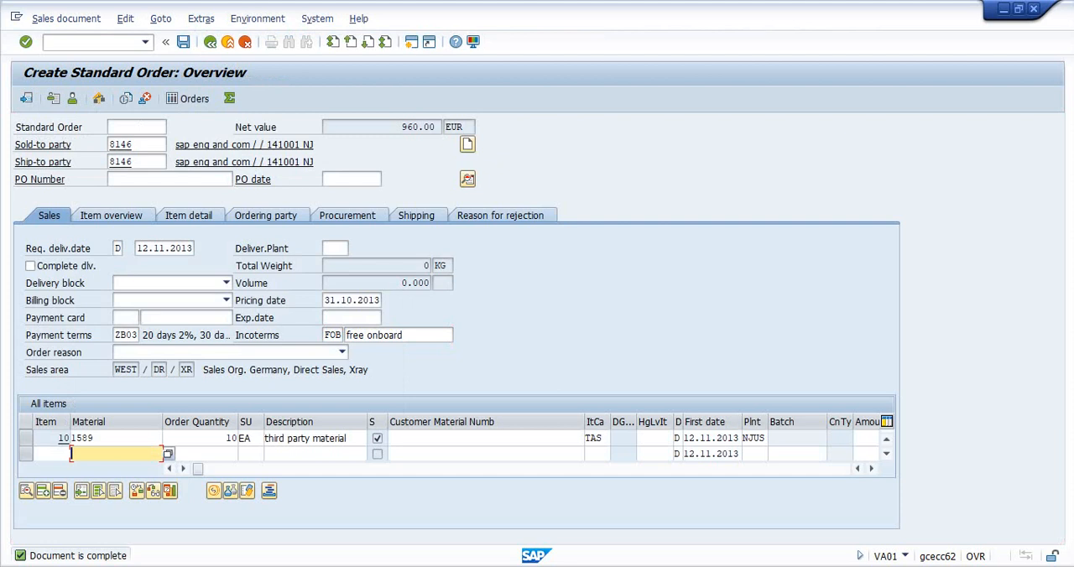
- Inspect the schedule line category in the schedule lines of item 10 and save the standard order
{"action": "left_click", "coordinate": [26, 437]}
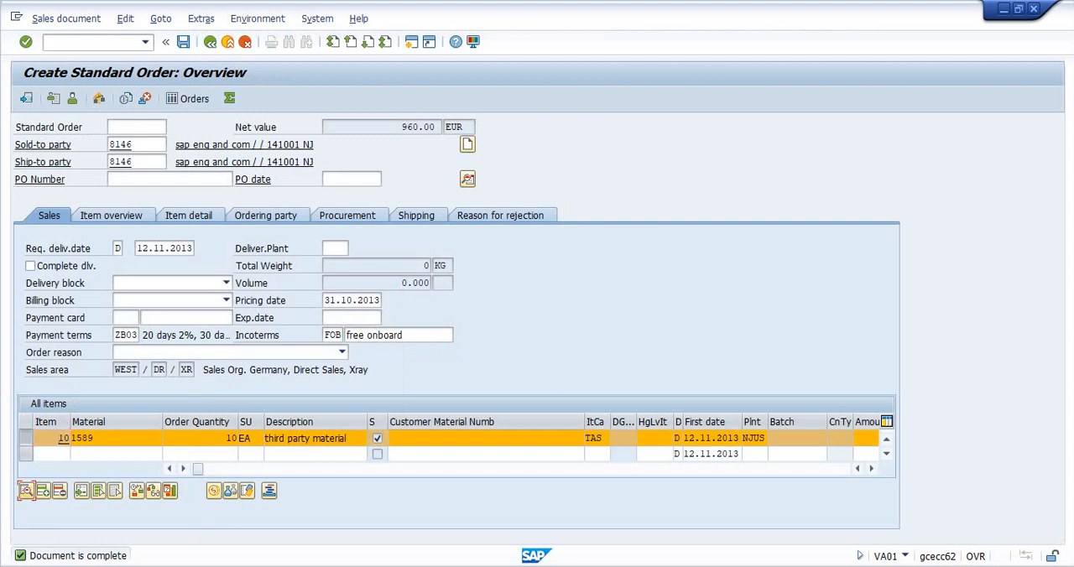
{"action": "left_click", "coordinate": [214, 491]}
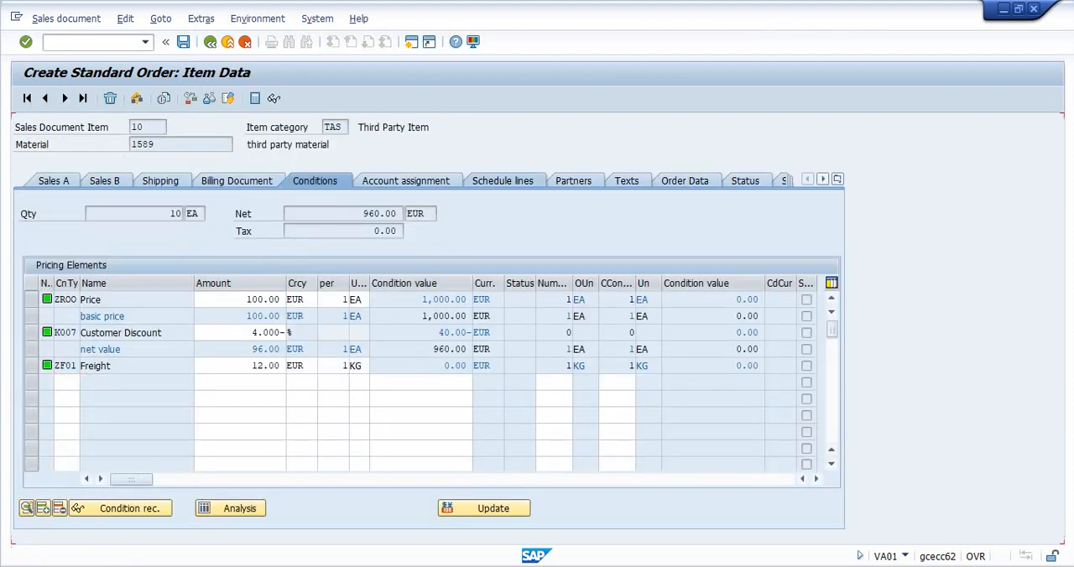
{"action": "left_click", "coordinate": [503, 181]}
{"action": "left_click", "coordinate": [733, 299]}
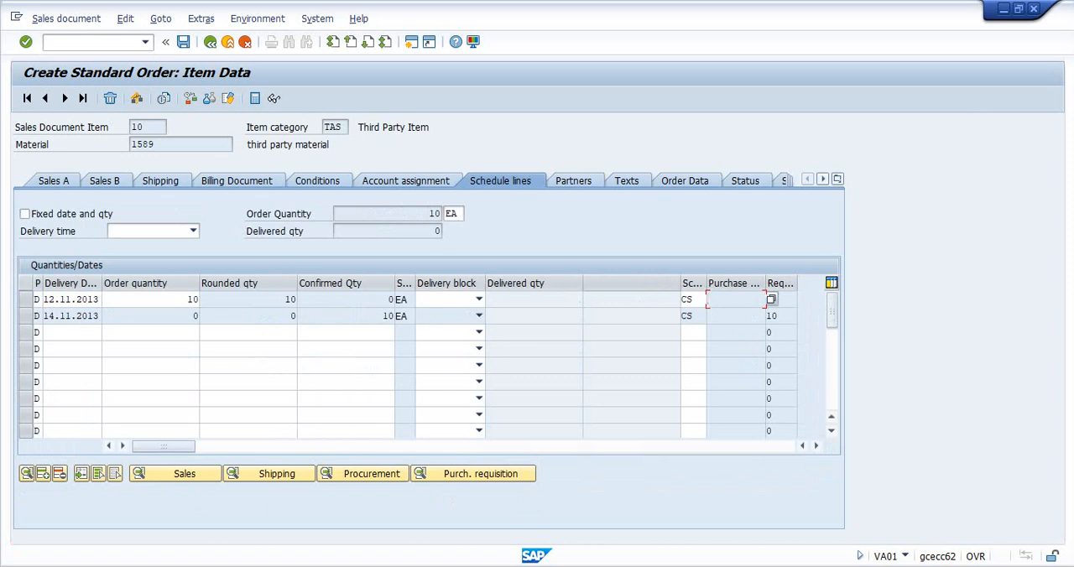
{"action": "key", "text": "shift+Tab"}
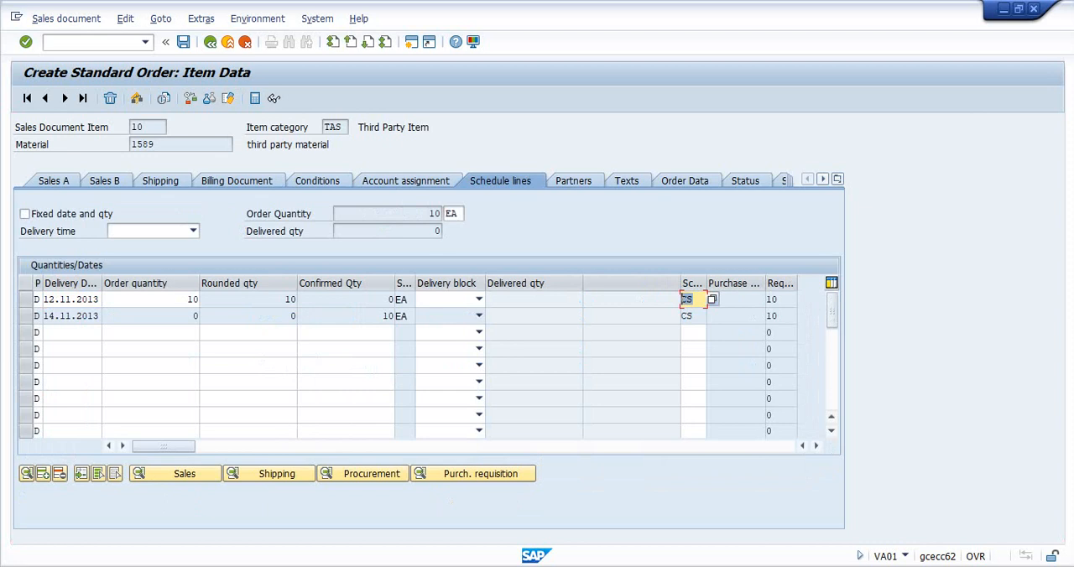
{"action": "key", "text": "ctrl+s"}
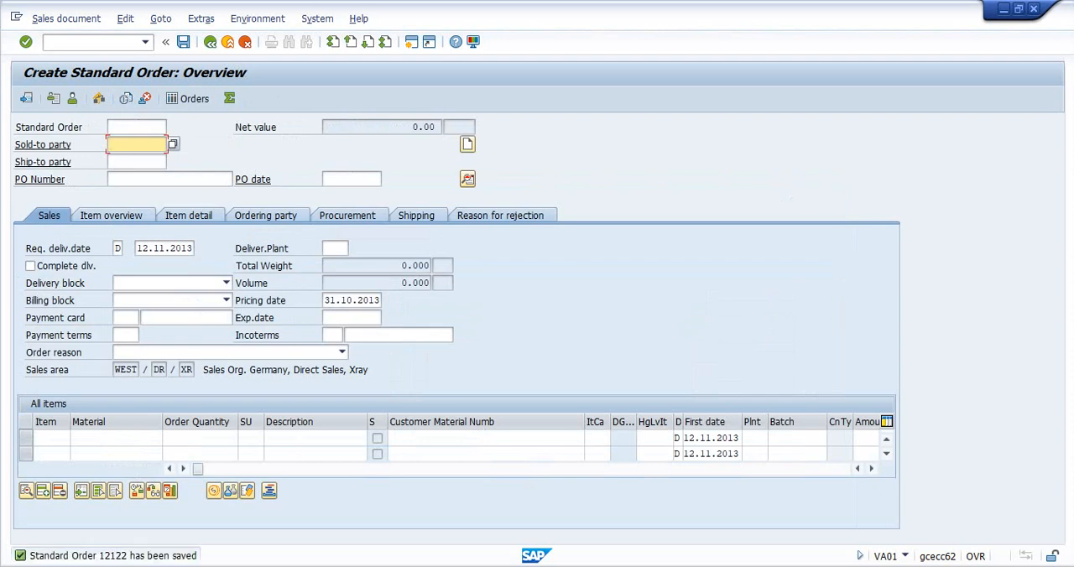
- Leave order creation and open the saved standard order for changing with transaction VA02
{"action": "left_click", "coordinate": [93, 42]}
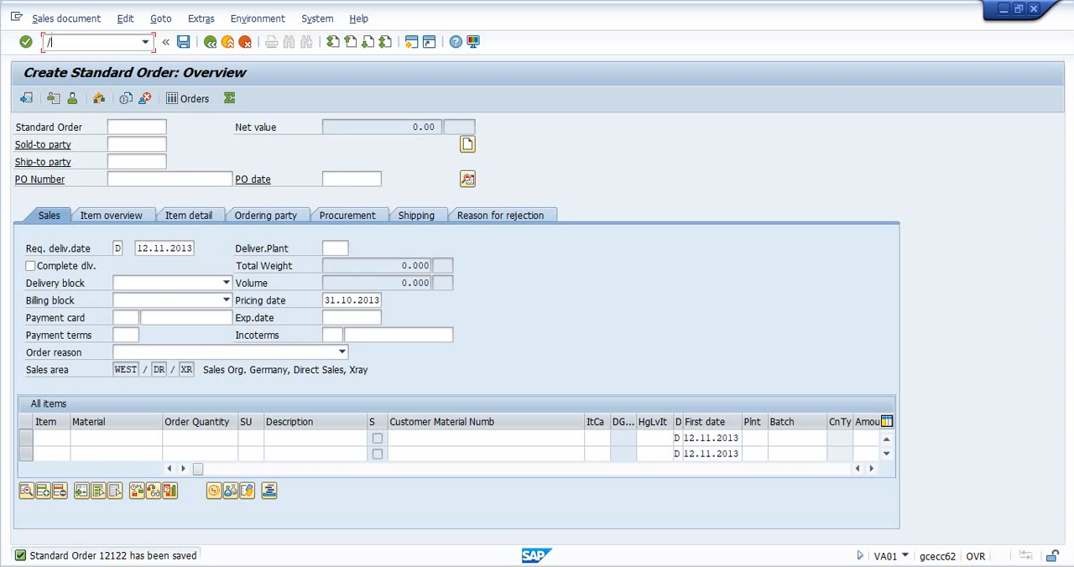
{"action": "type", "text": "/n"}
{"action": "key", "text": "Return"}
{"action": "type", "text": "02"}
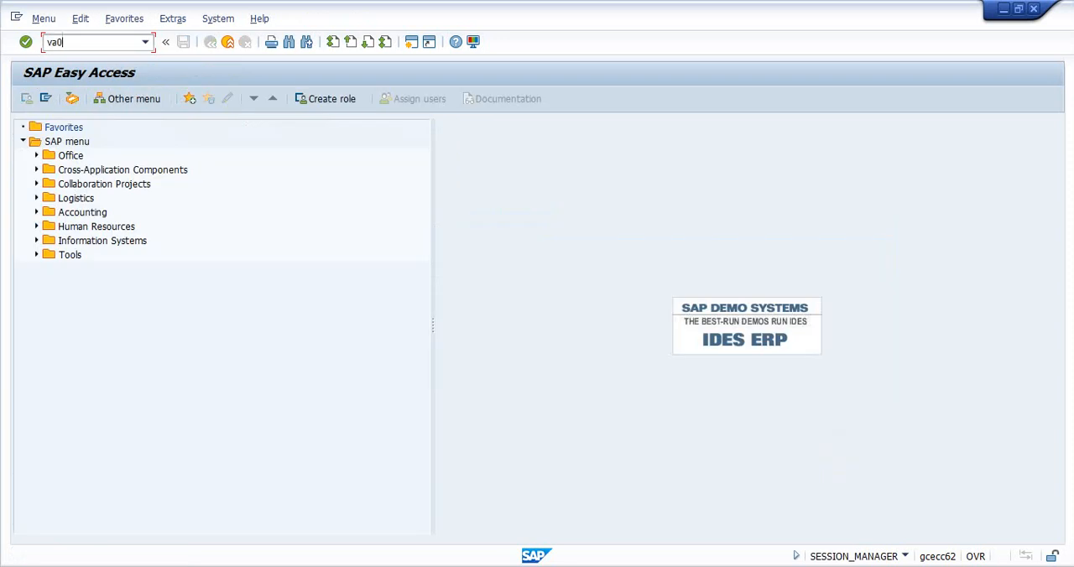
{"action": "key", "text": "Return"}
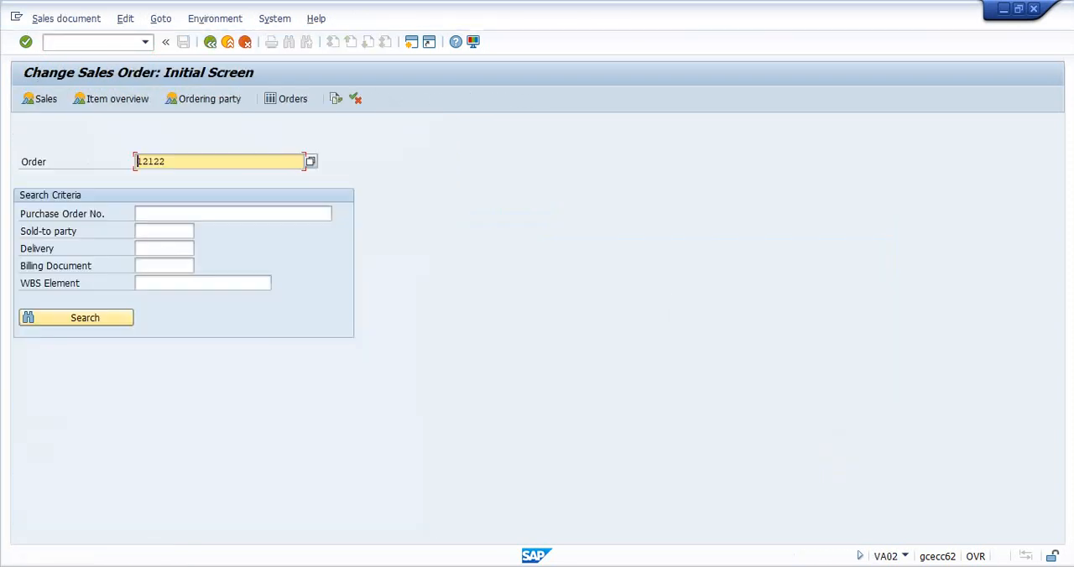
{"action": "key", "text": "Return"}
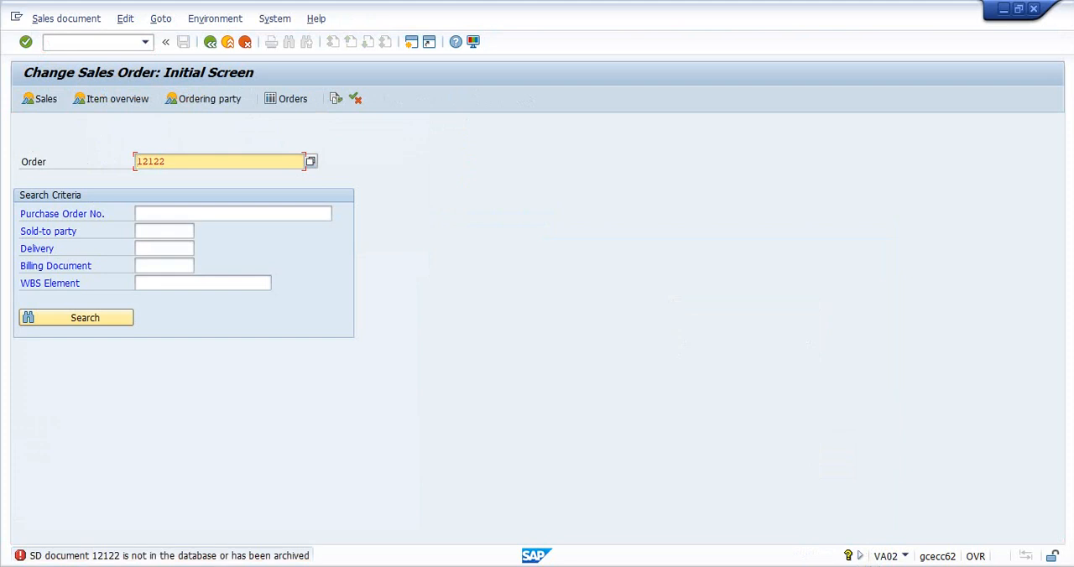
{"action": "key", "text": "F4"}
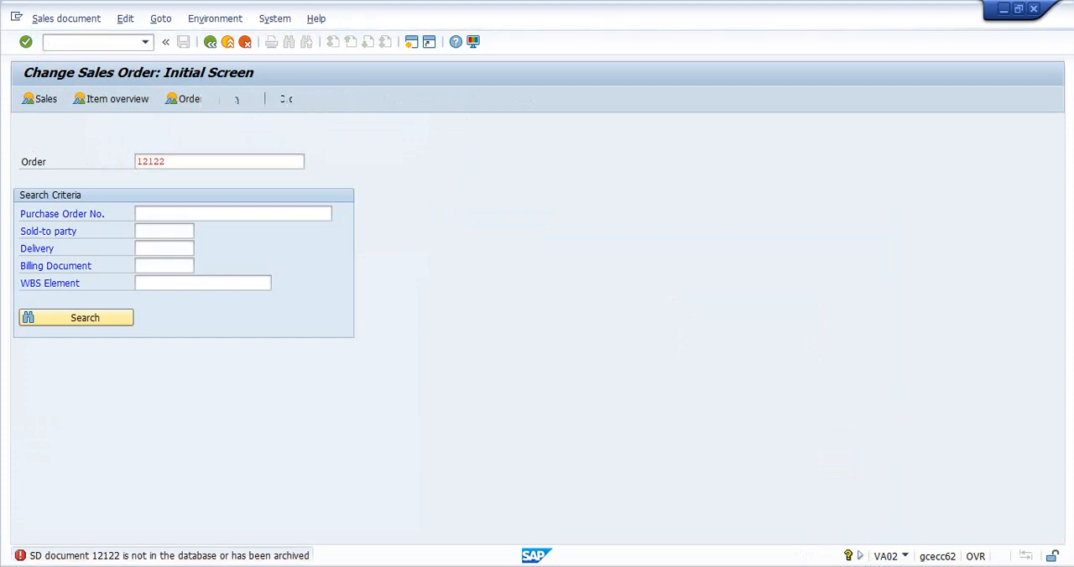
- Show the schedule lines of item 10, widen the Purchase Requisition column and highlight the requisition number in the second line
{"action": "left_click", "coordinate": [26, 438]}
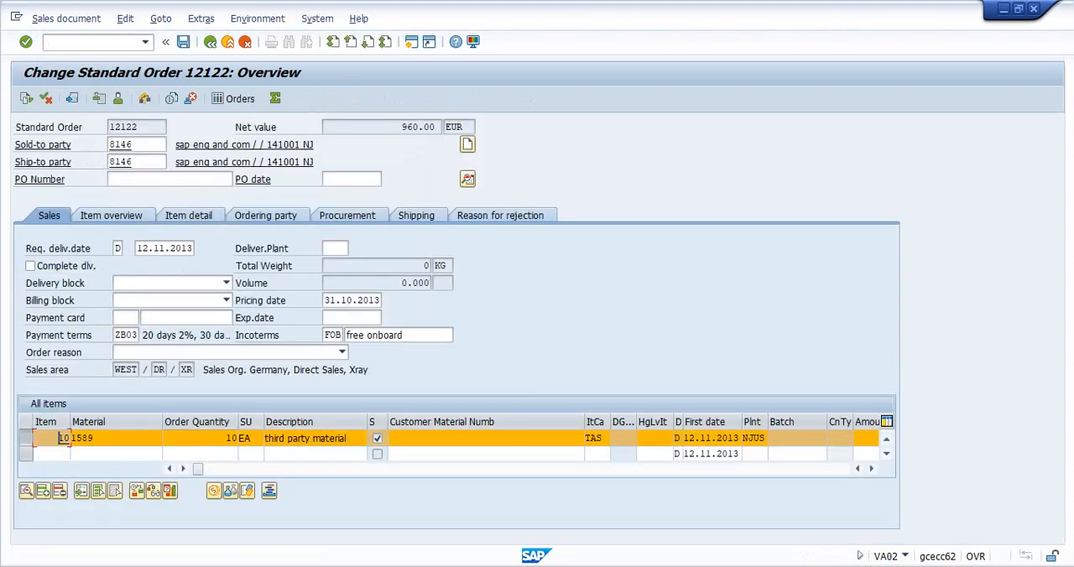
{"action": "left_click", "coordinate": [26, 490]}
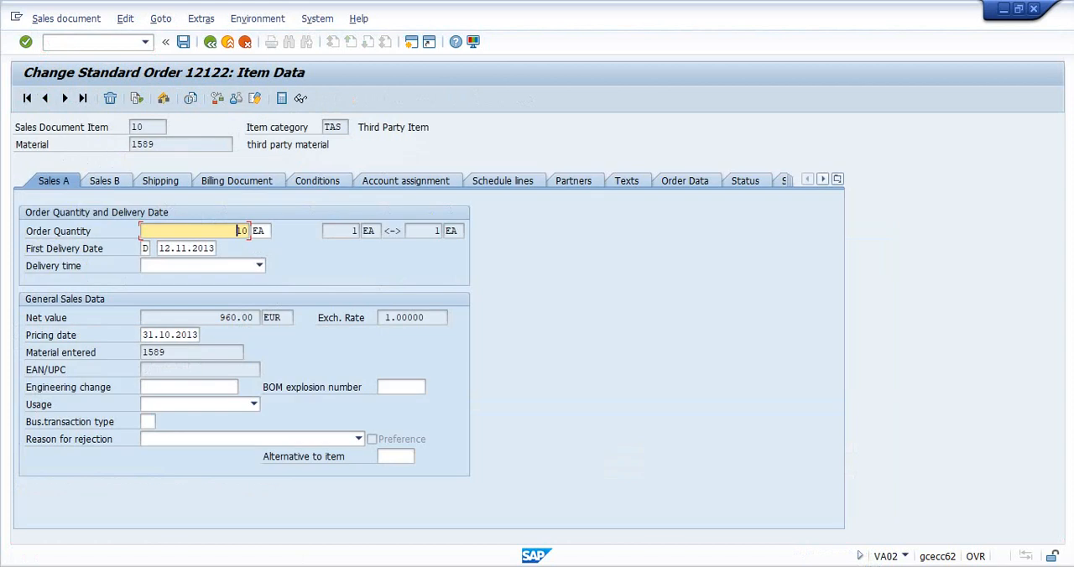
{"action": "left_click", "coordinate": [502, 180]}
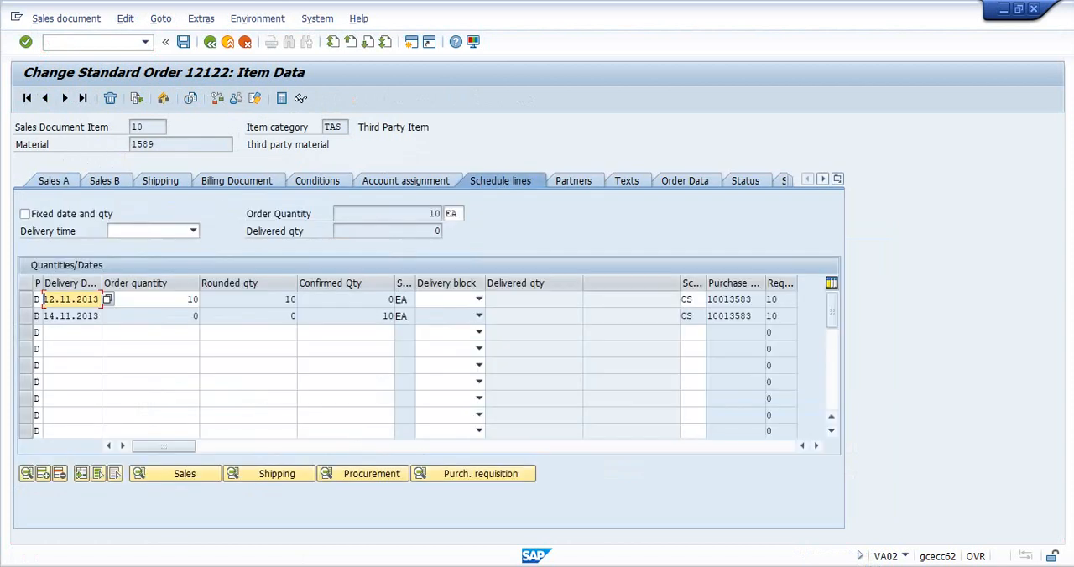
{"action": "left_click_drag", "start_coordinate": [765, 283], "coordinate": [815, 284]}
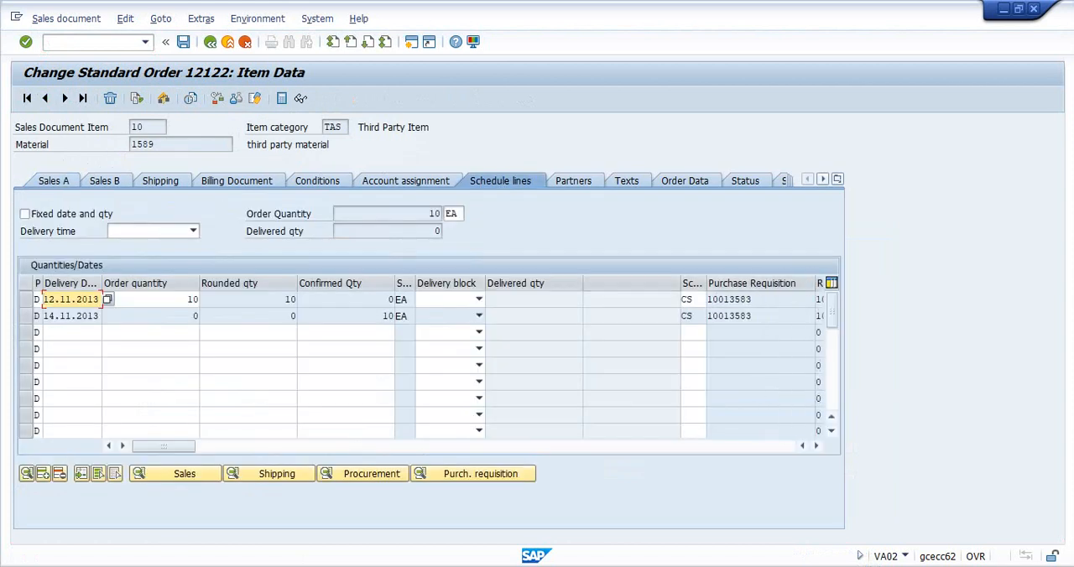
{"action": "left_click_drag", "start_coordinate": [754, 316], "coordinate": [707, 316]}
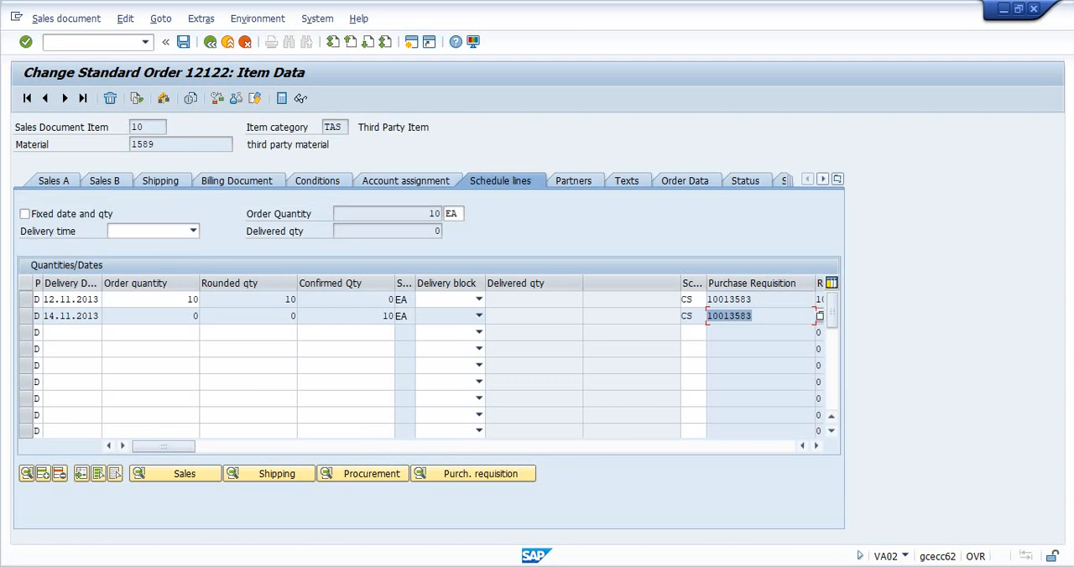
- Create a new session and start transaction VOV6 for maintaining schedule line categories
{"action": "left_click", "coordinate": [15, 16]}
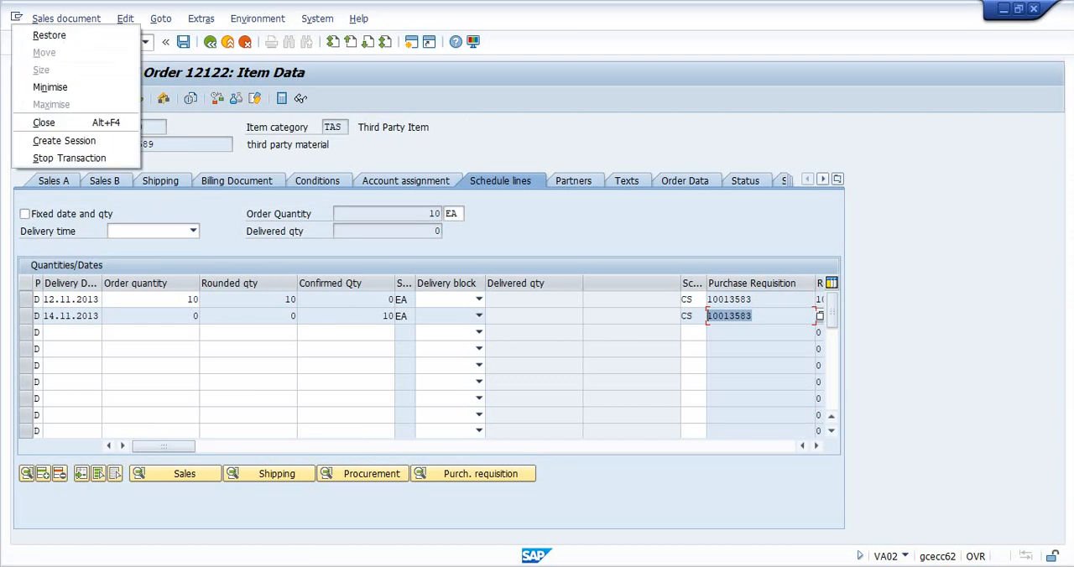
{"action": "left_click", "coordinate": [64, 140]}
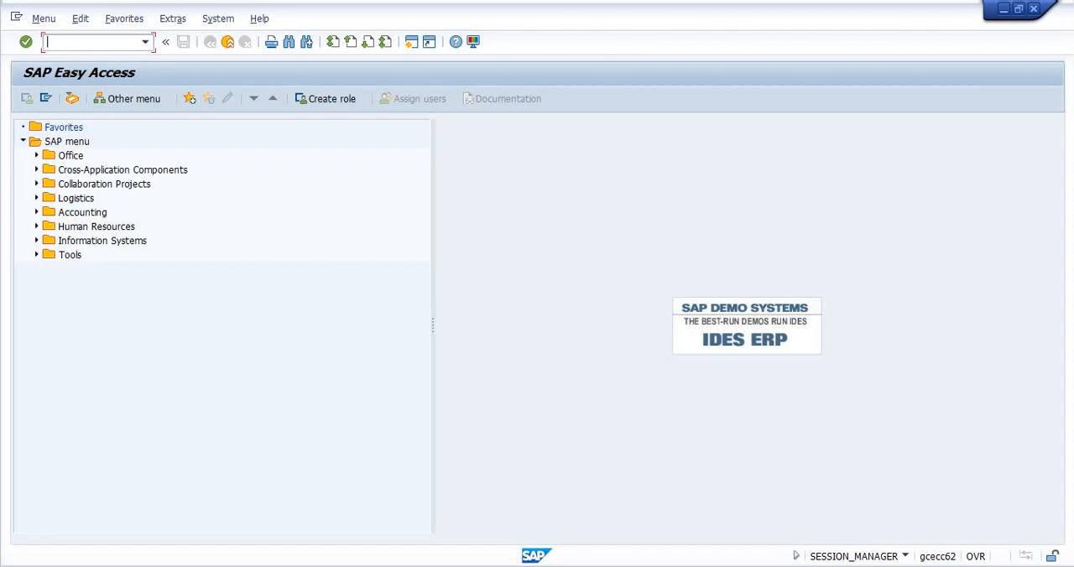
{"action": "type", "text": "vov6"}
{"action": "key", "text": "Return"}
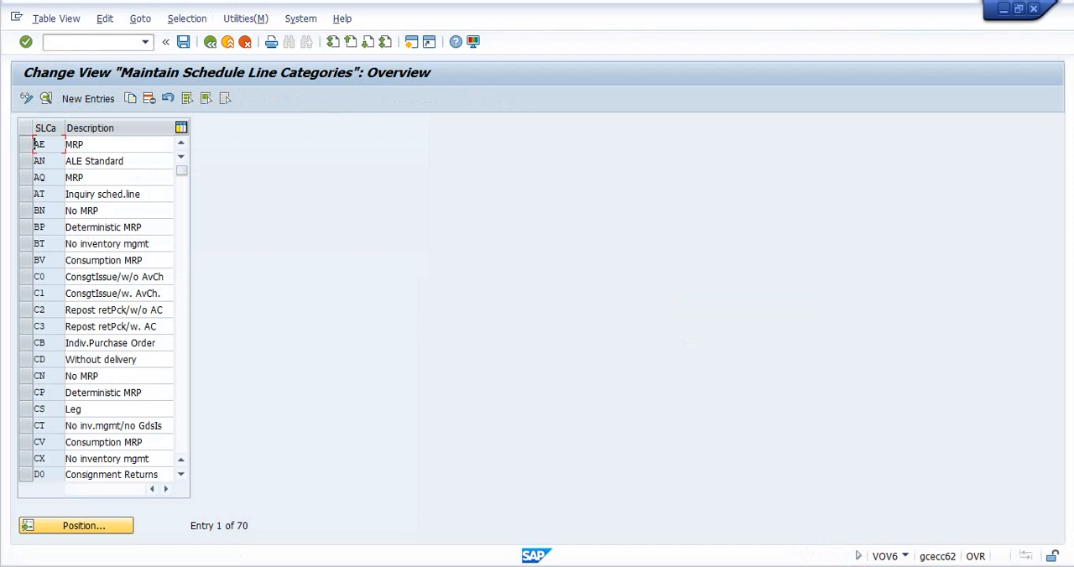
- Find schedule line category CS in the overview and open its details
{"action": "left_click", "coordinate": [75, 525]}
{"action": "type", "text": "cs"}
{"action": "key", "text": "Return"}
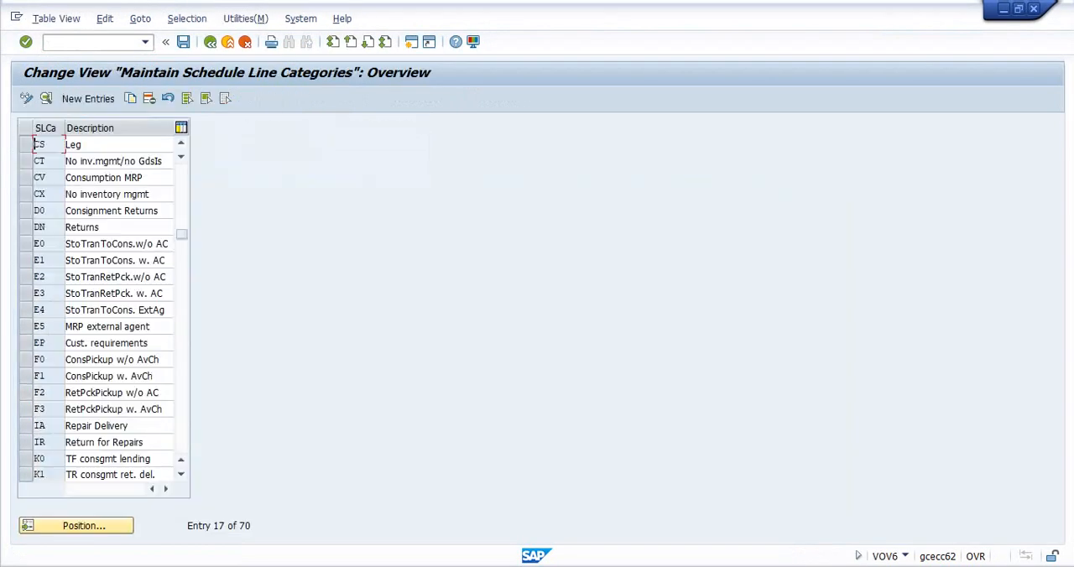
{"action": "left_click", "coordinate": [25, 145]}
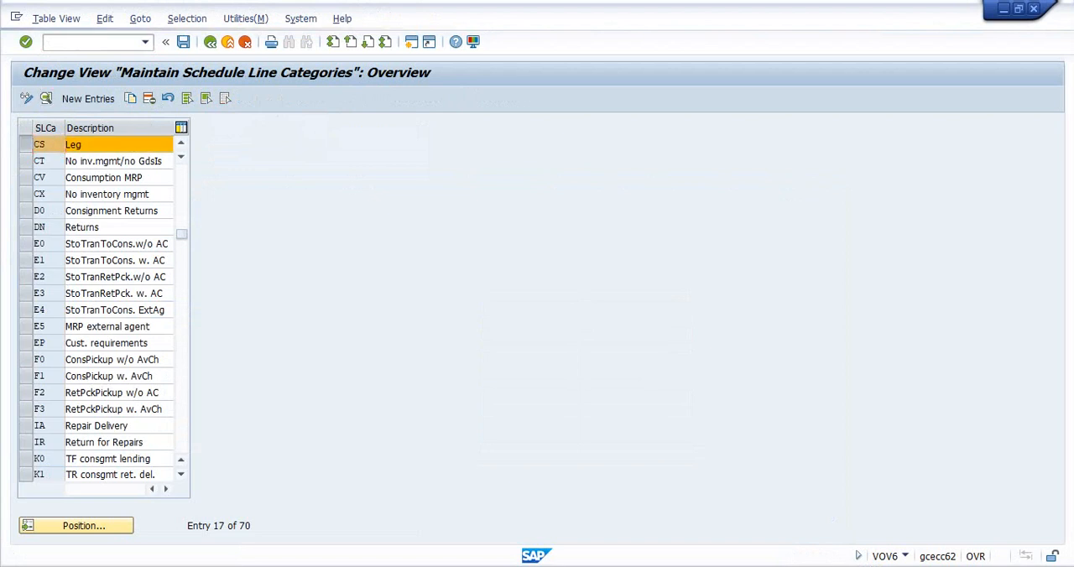
{"action": "left_click", "coordinate": [46, 98]}
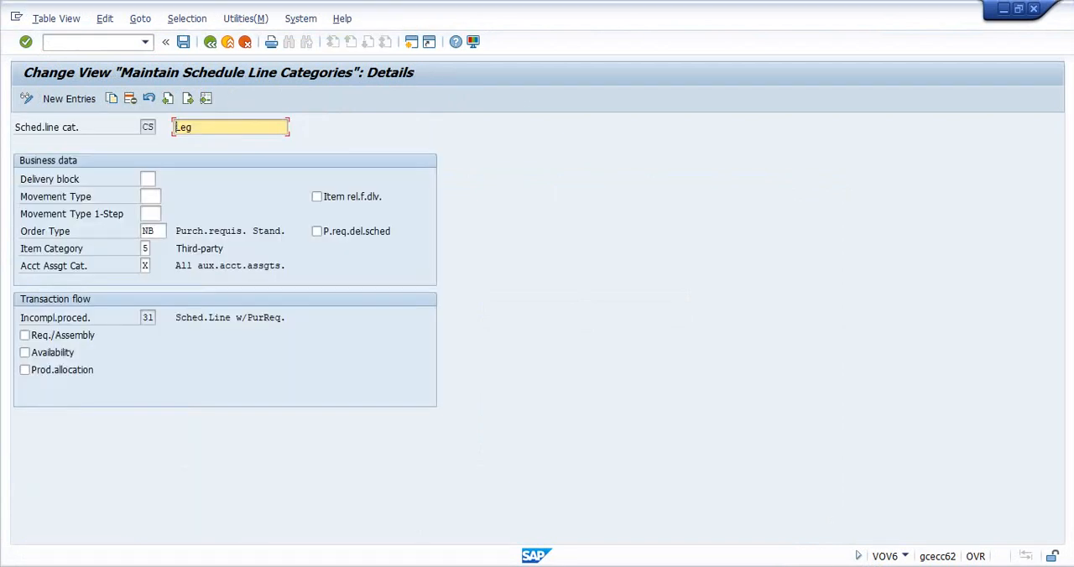
- Examine the order type, item category with its possible entries, and account assignment category of schedule line category CS
{"action": "left_click", "coordinate": [154, 230]}
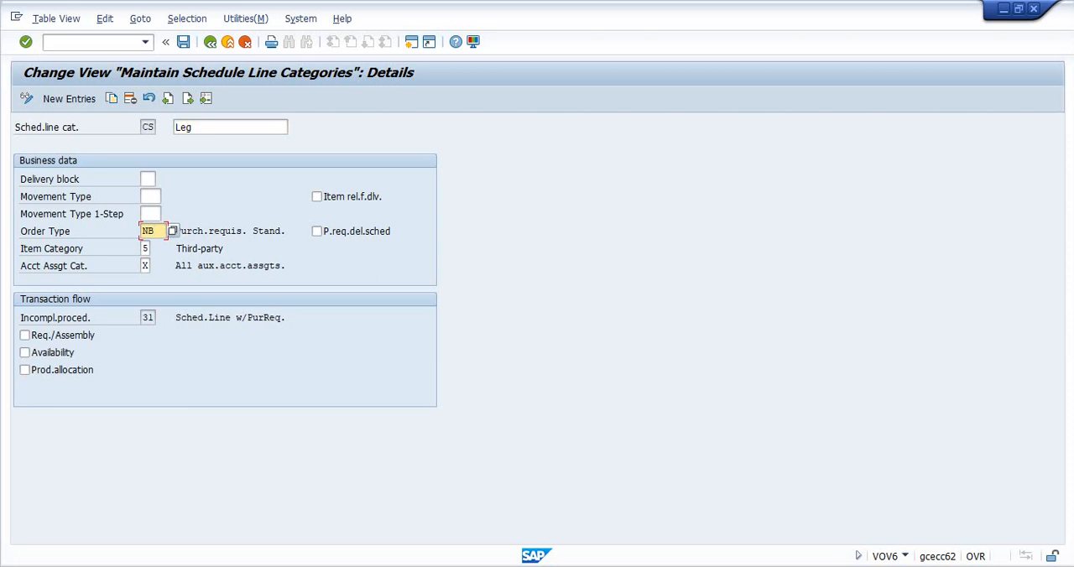
{"action": "left_click", "coordinate": [144, 249]}
{"action": "left_click", "coordinate": [157, 249]}
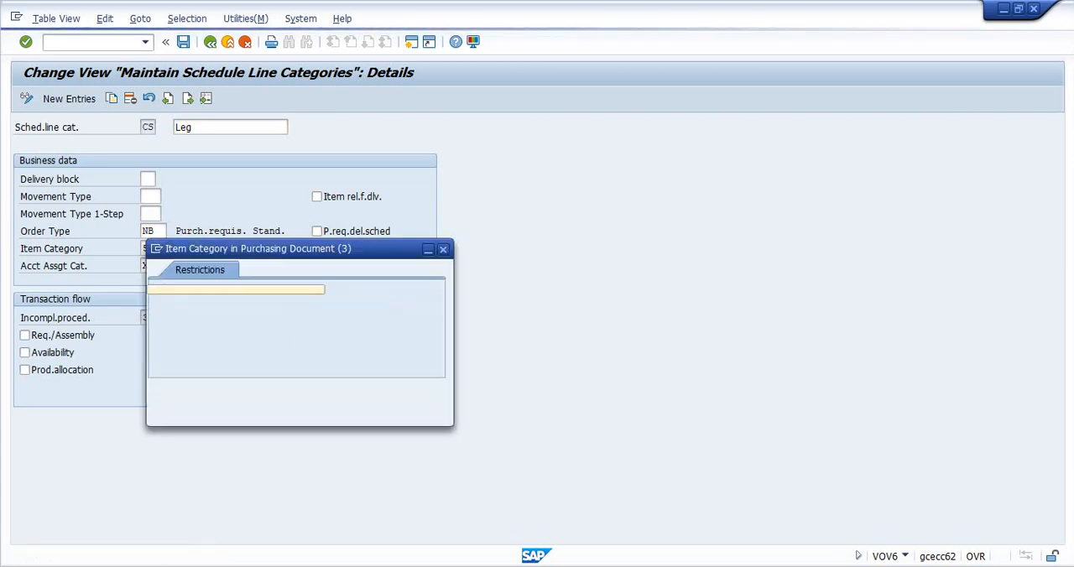
{"action": "double_click", "coordinate": [186, 321]}
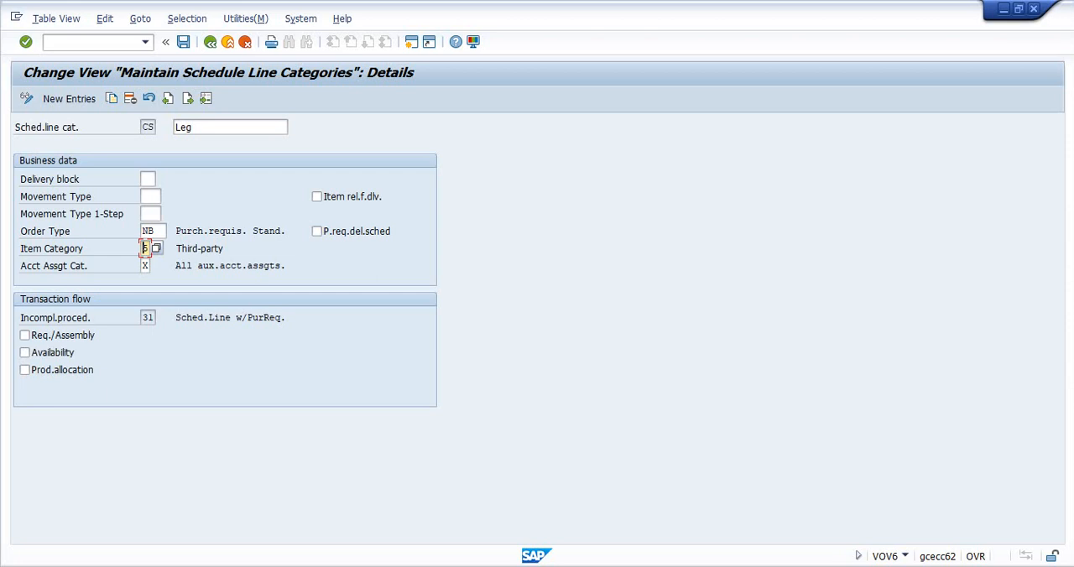
{"action": "left_click", "coordinate": [146, 266]}
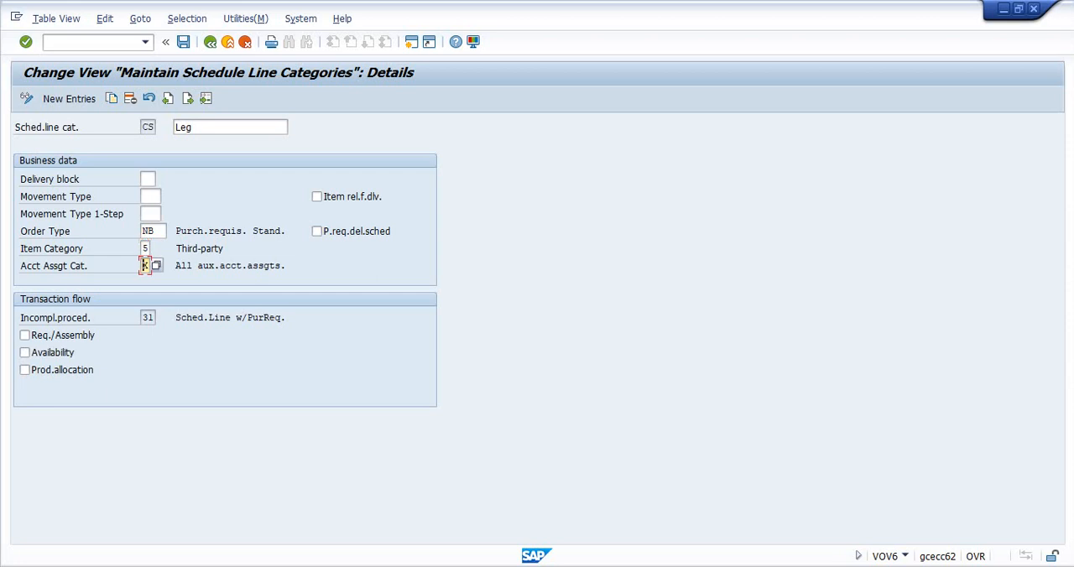
{"action": "left_click_drag", "start_coordinate": [175, 265], "coordinate": [286, 267]}
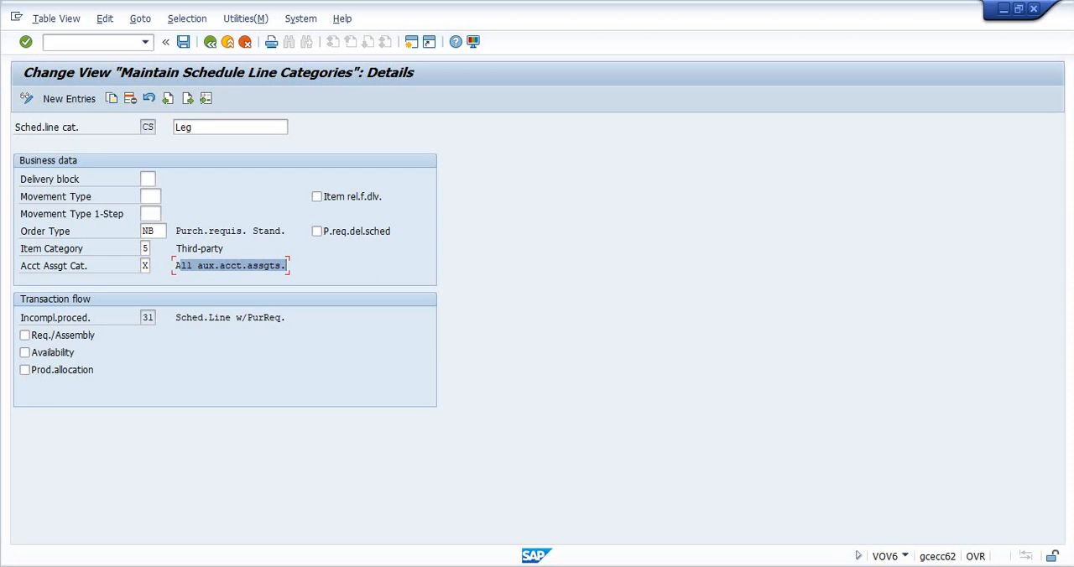
- Return to the schedule line category overview, find category CP and open its details for comparison
{"action": "left_click", "coordinate": [211, 42]}
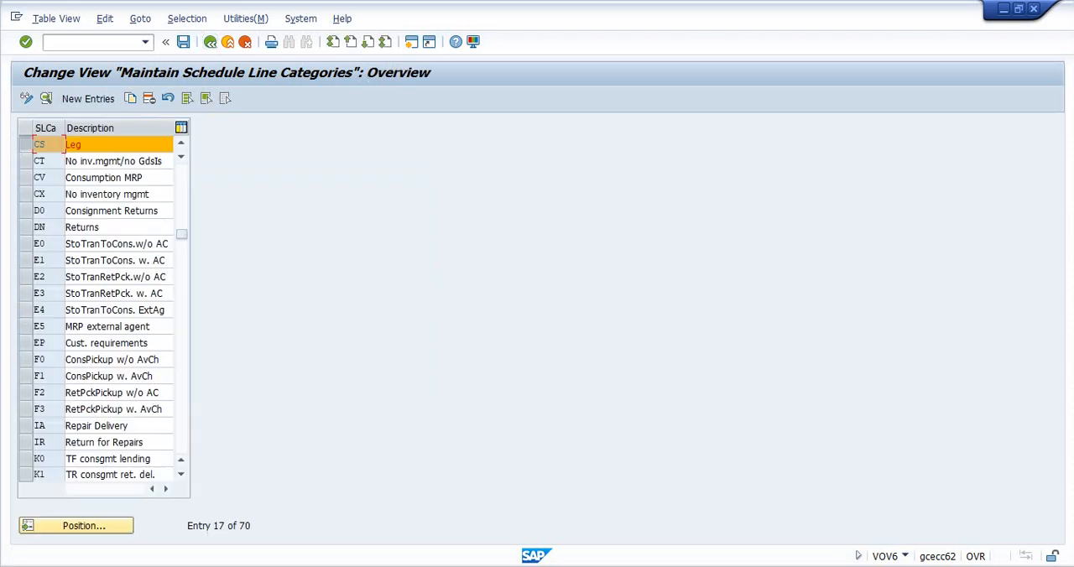
{"action": "left_click", "coordinate": [26, 144]}
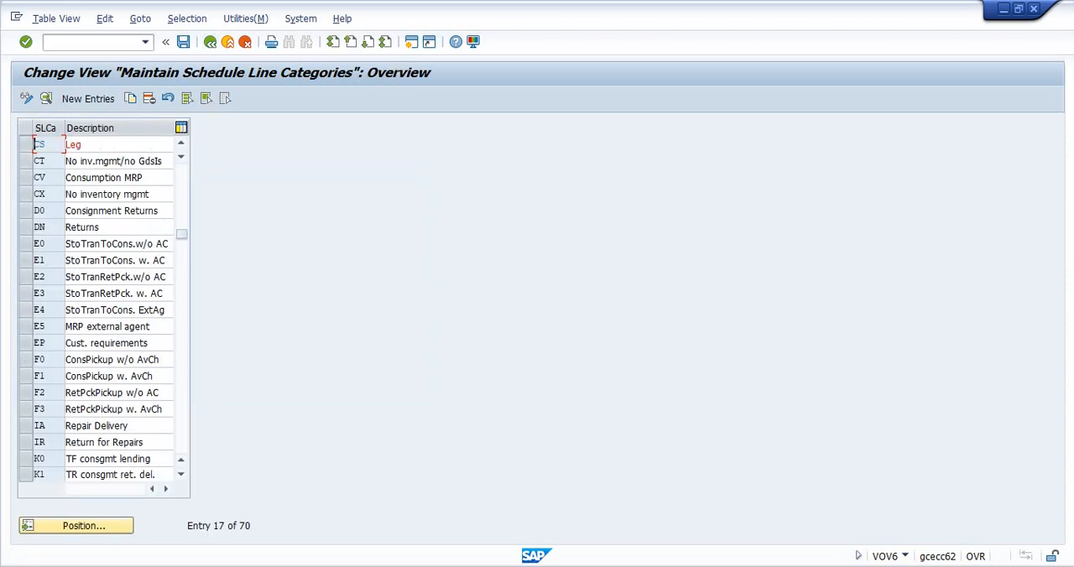
{"action": "left_click", "coordinate": [84, 525]}
{"action": "type", "text": "CP"}
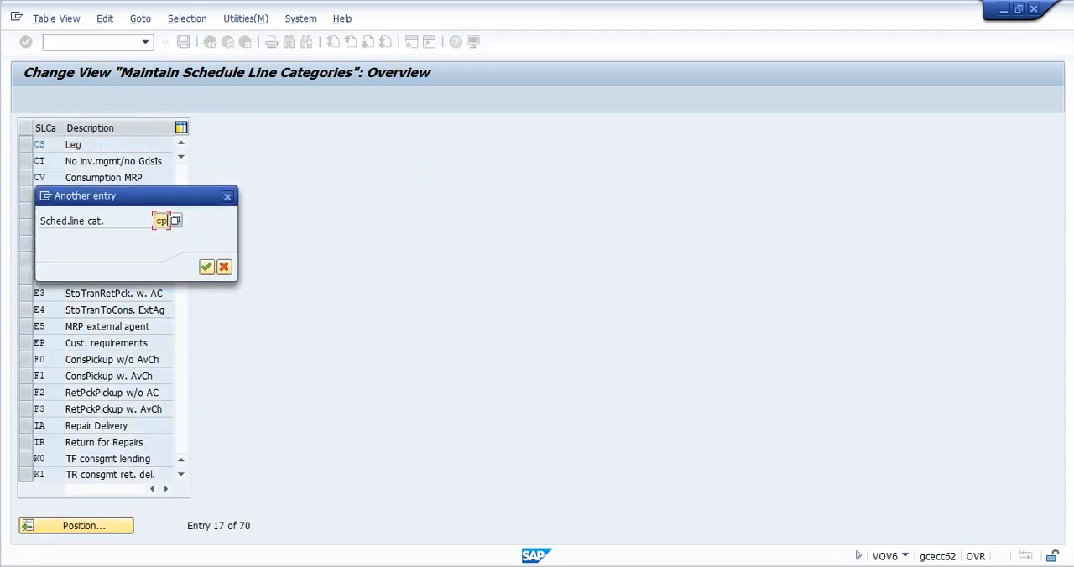
{"action": "key", "text": "Return"}
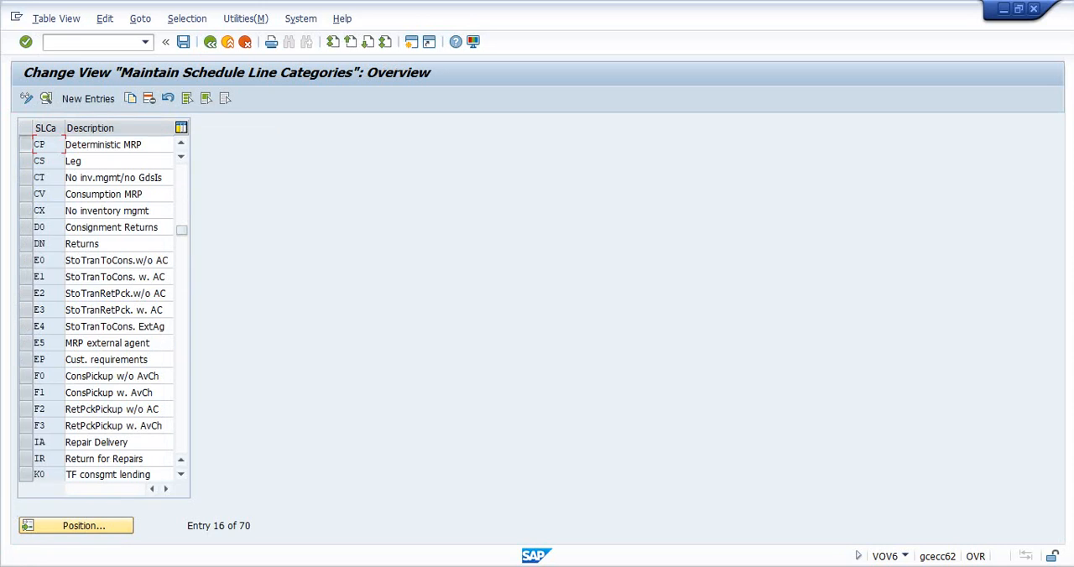
{"action": "left_click", "coordinate": [26, 144]}
{"action": "left_click", "coordinate": [46, 98]}
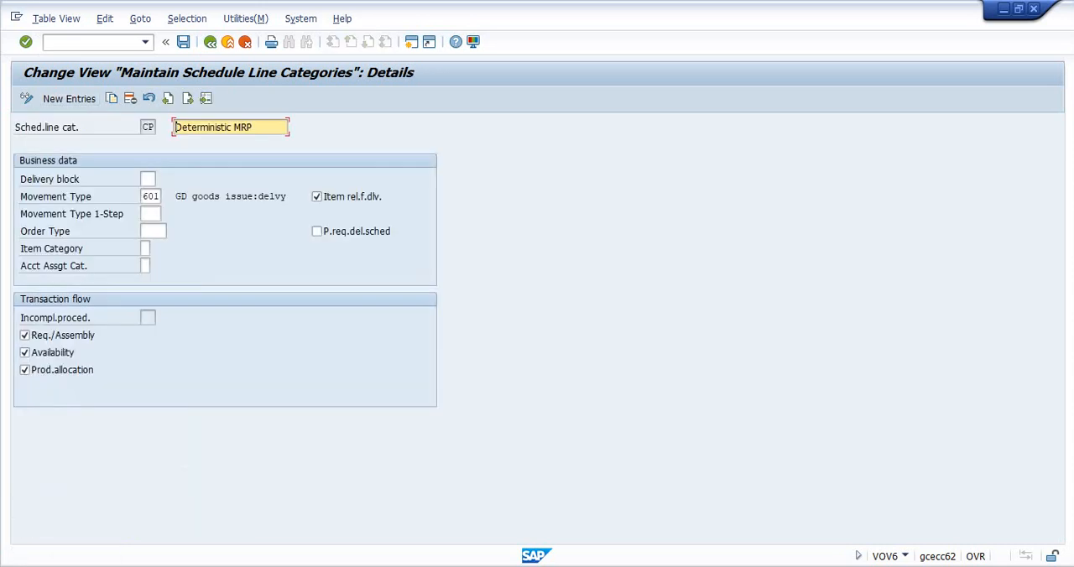
- Examine the order type of schedule line category CP and return to the schedule line category overview
{"action": "left_click", "coordinate": [153, 231]}
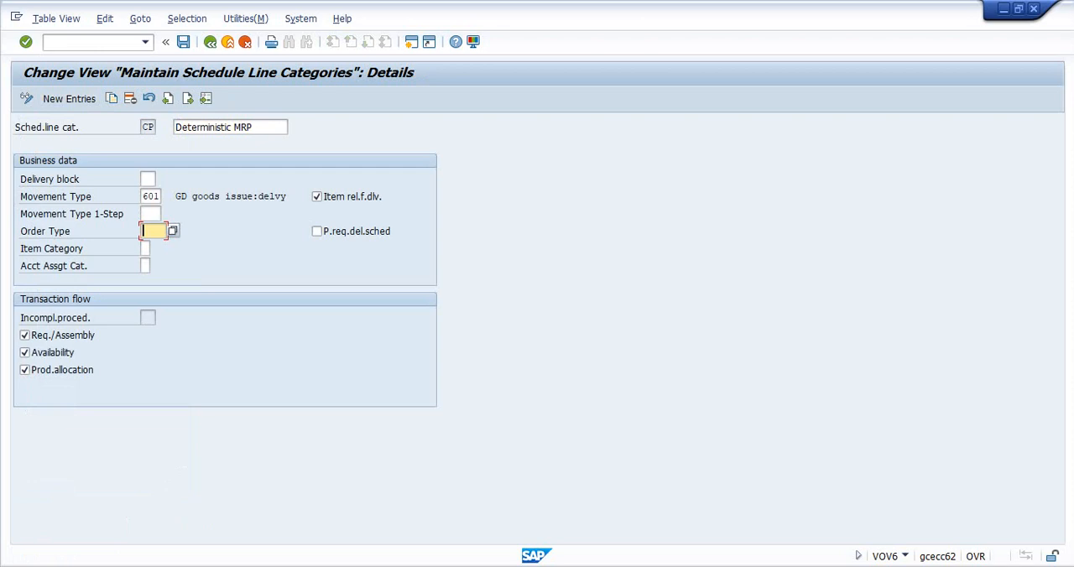
{"action": "left_click", "coordinate": [210, 42]}
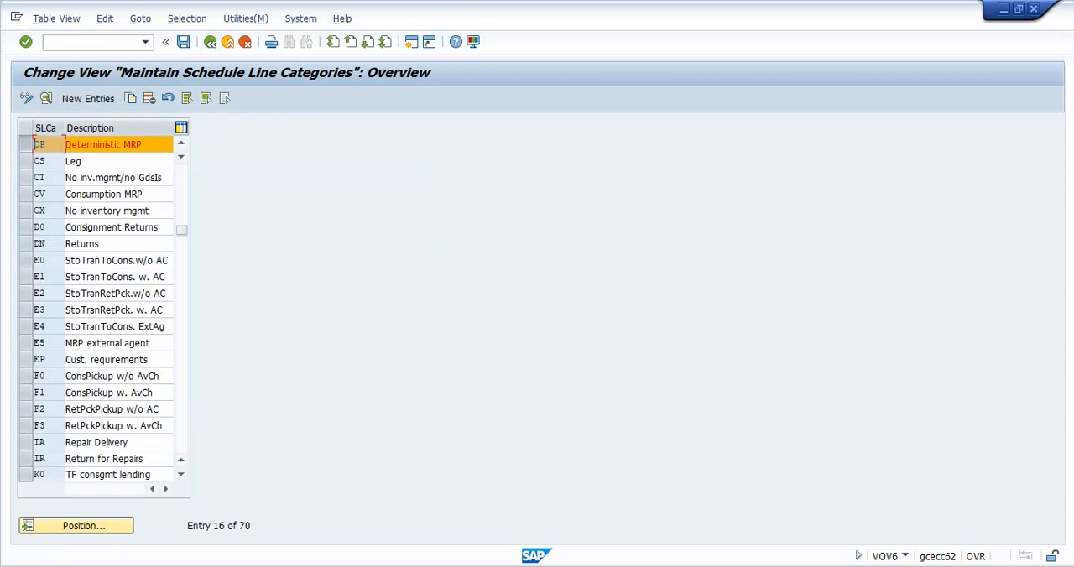
{"action": "left_click", "coordinate": [26, 145]}
- Switch to the Thirdparty Concept document in Word and highlight the "Controls in CS (Schedule line category)" heading and its paragraph in yellow
{"action": "key", "text": "alt+Tab"}
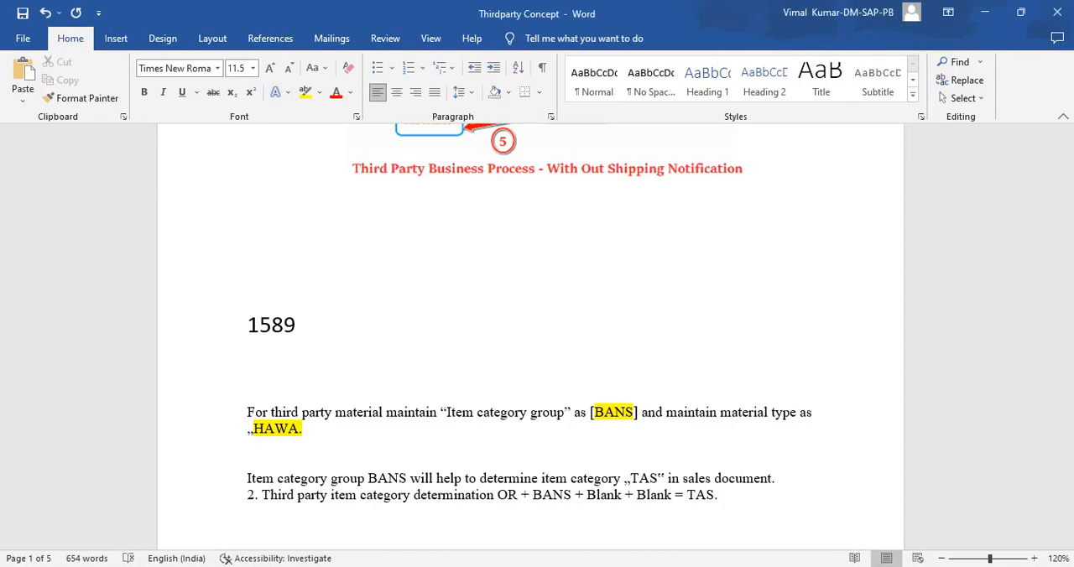
{"action": "scroll", "coordinate": [530, 337], "scroll_direction": "down", "scroll_amount": 3}
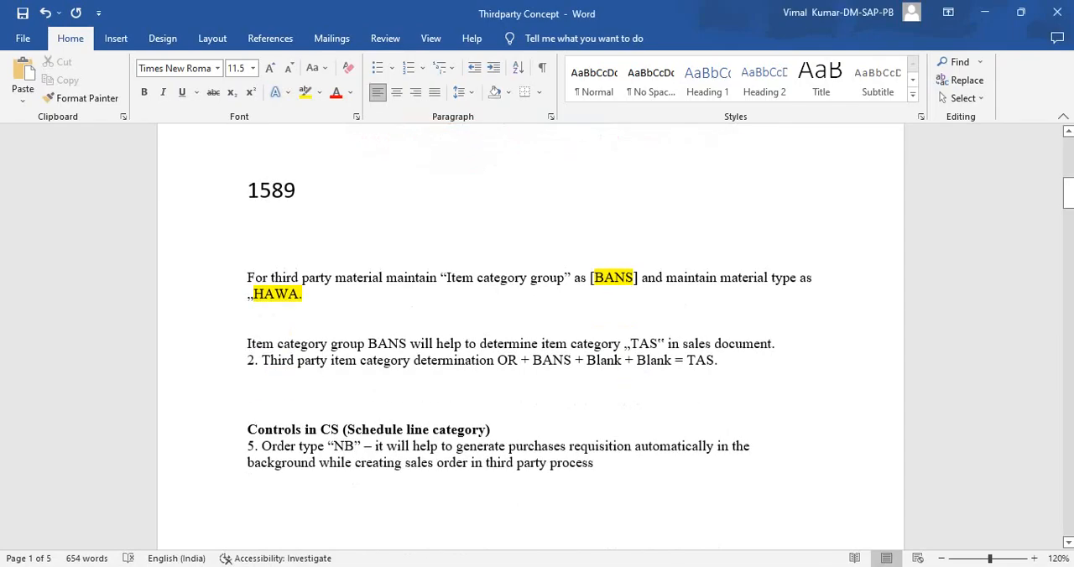
{"action": "left_click_drag", "start_coordinate": [248, 429], "coordinate": [600, 464]}
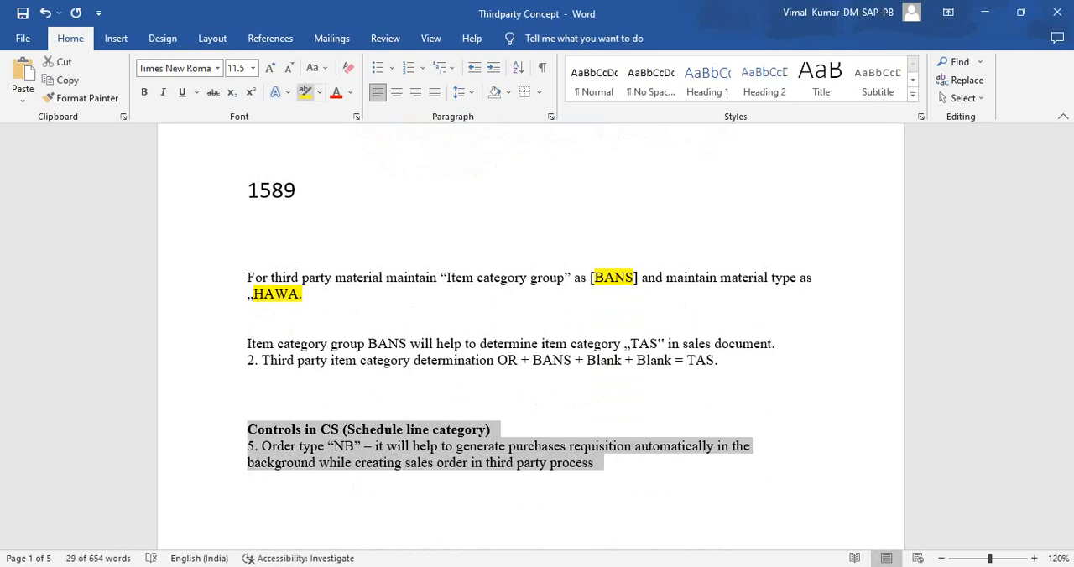
{"action": "left_click", "coordinate": [304, 91]}
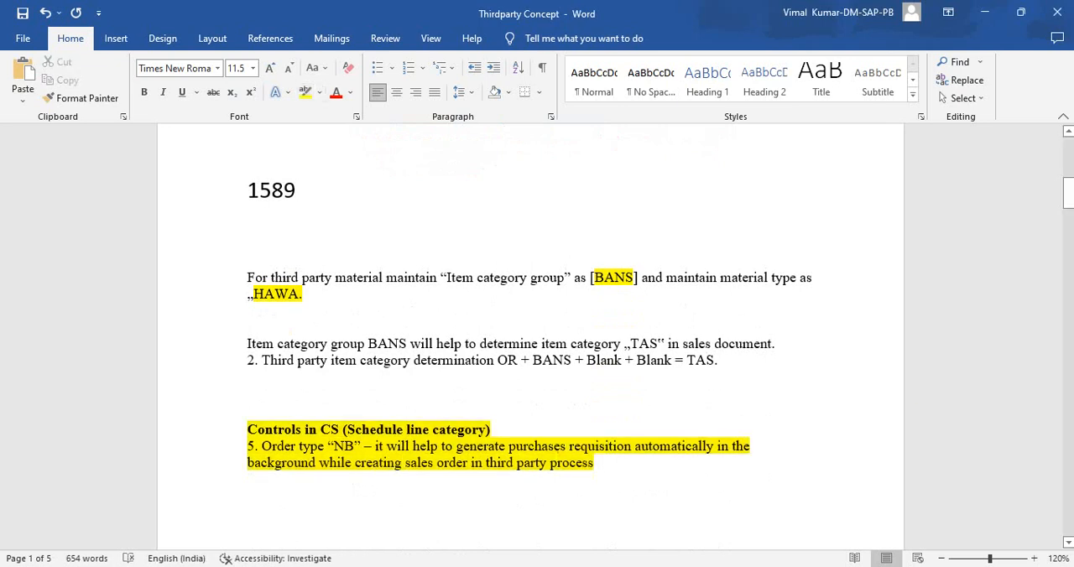
- Highlight in yellow the two lines explaining how item category group BANS determines TAS, and look over the notes that follow
{"action": "left_click_drag", "start_coordinate": [248, 343], "coordinate": [252, 377]}
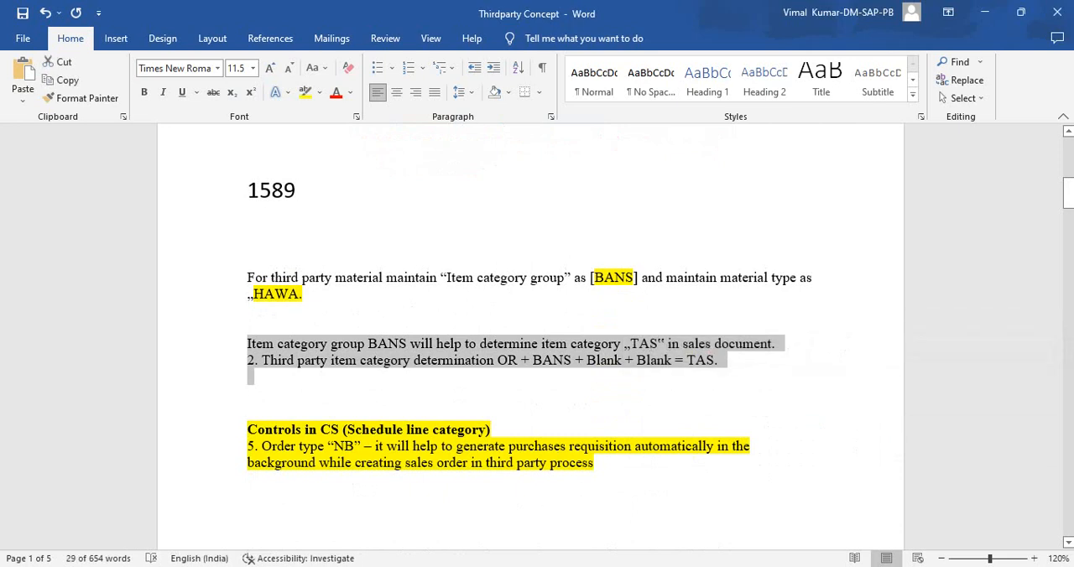
{"action": "left_click", "coordinate": [724, 361]}
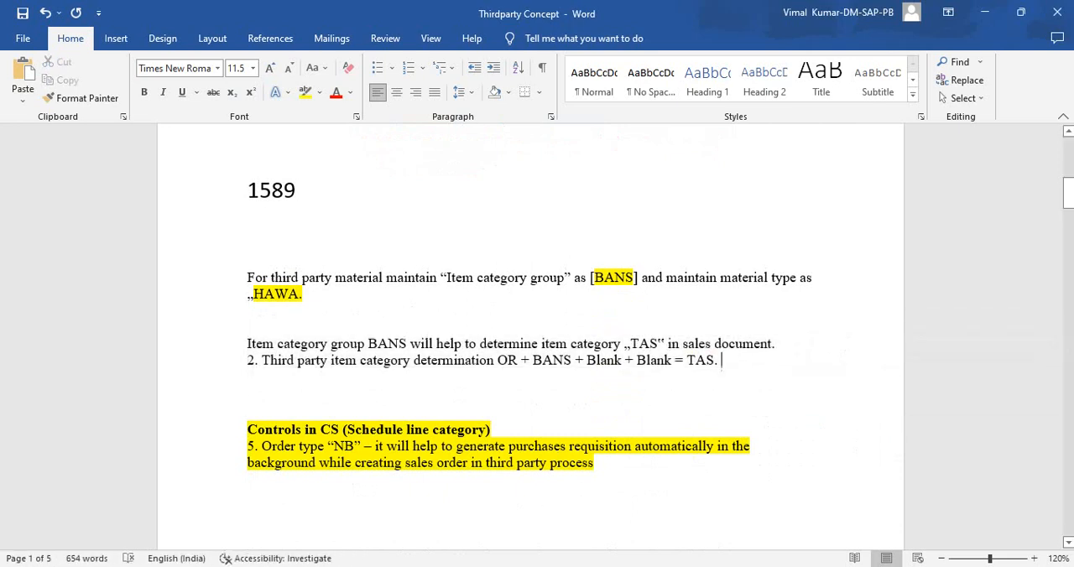
{"action": "left_click_drag", "start_coordinate": [724, 361], "coordinate": [248, 343]}
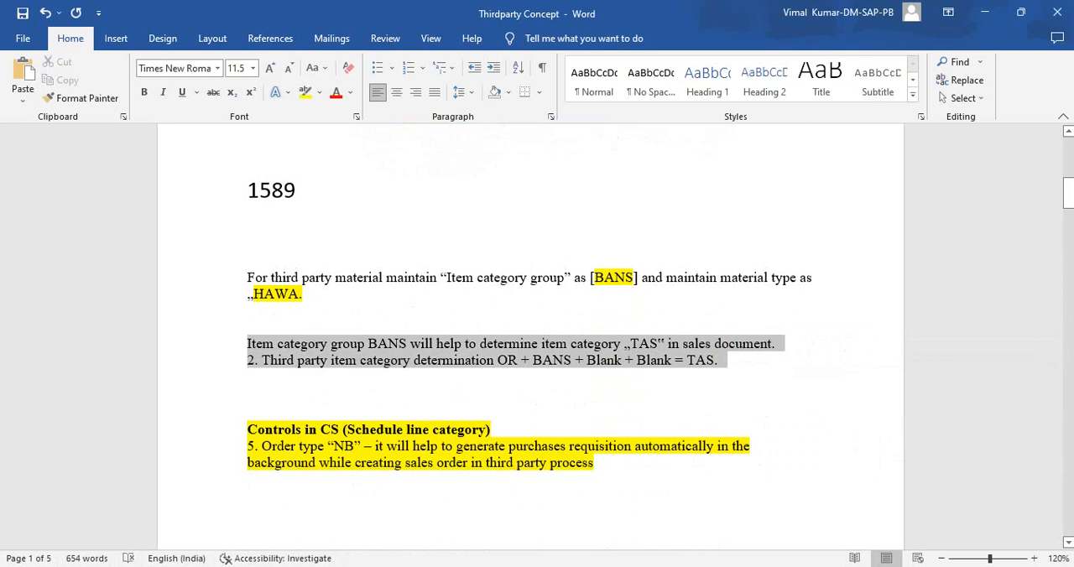
{"action": "left_click", "coordinate": [305, 92]}
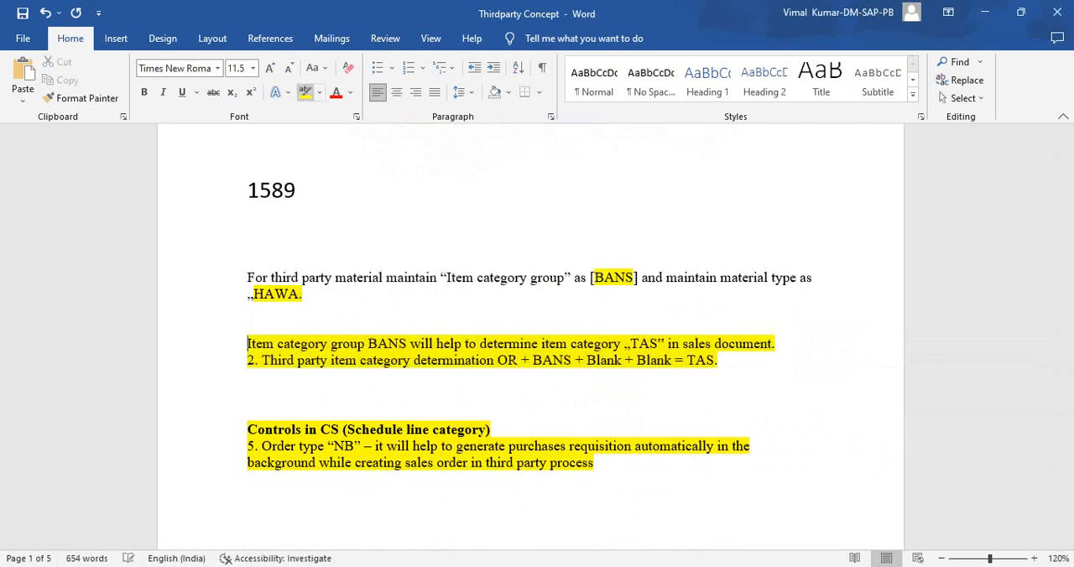
{"action": "scroll", "coordinate": [530, 336], "scroll_direction": "down", "scroll_amount": 9}
{"action": "scroll", "coordinate": [530, 336], "scroll_direction": "up", "scroll_amount": 3}
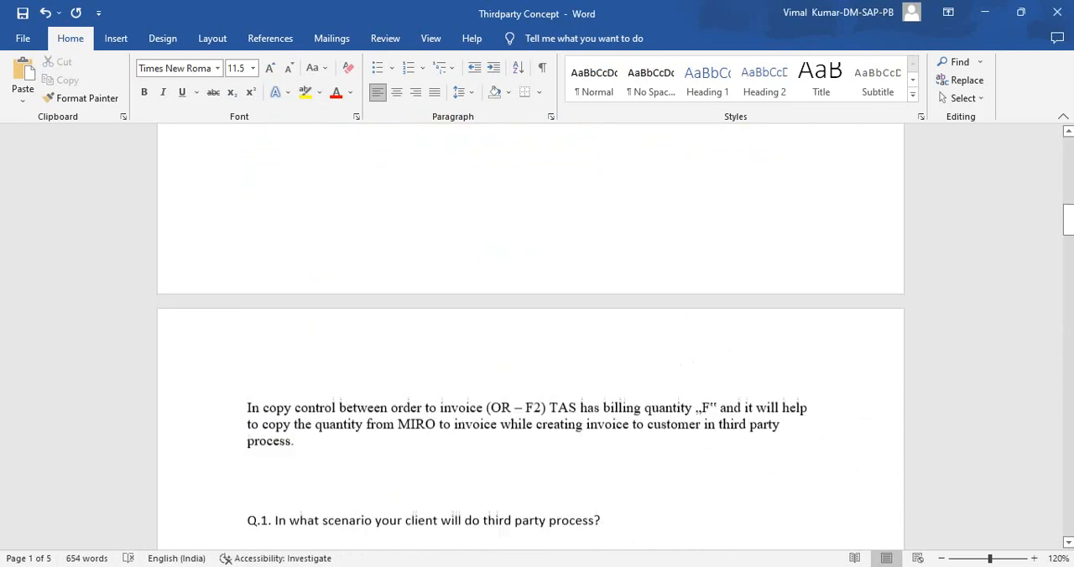
{"action": "scroll", "coordinate": [531, 336], "scroll_direction": "down", "scroll_amount": 3}
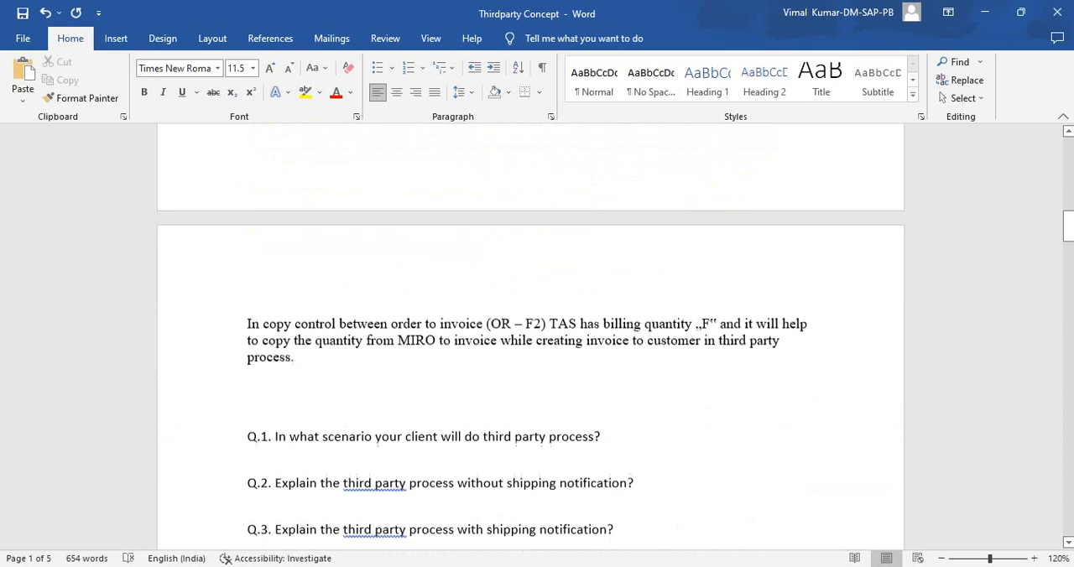
- Switch back to SAP and leave schedule line category maintenance for the SAP Easy Access screen
{"action": "key", "text": "alt+Tab"}
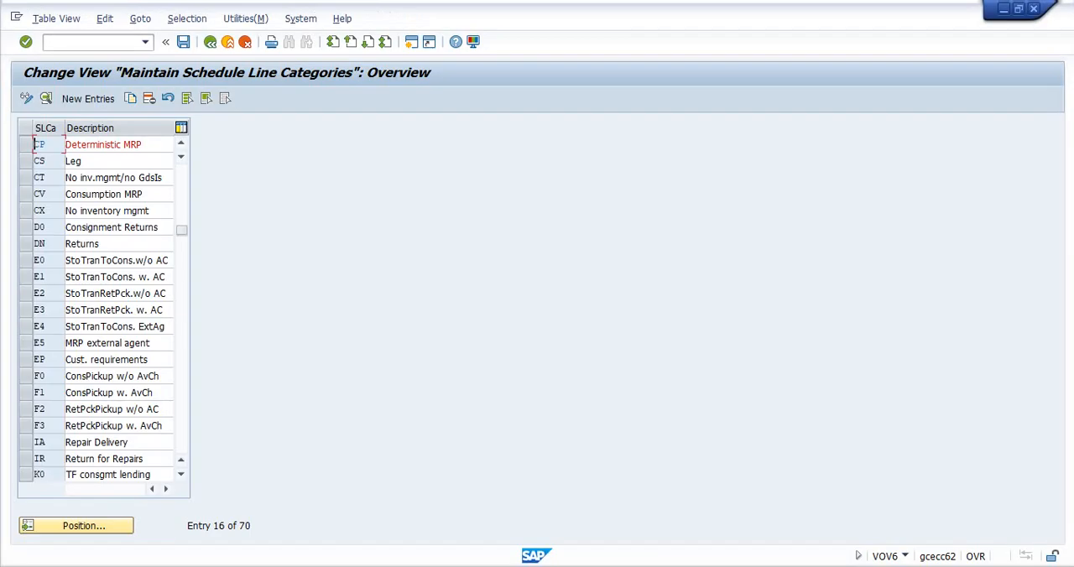
{"action": "left_click", "coordinate": [93, 42]}
{"action": "type", "text": "/n"}
{"action": "key", "text": "Return"}
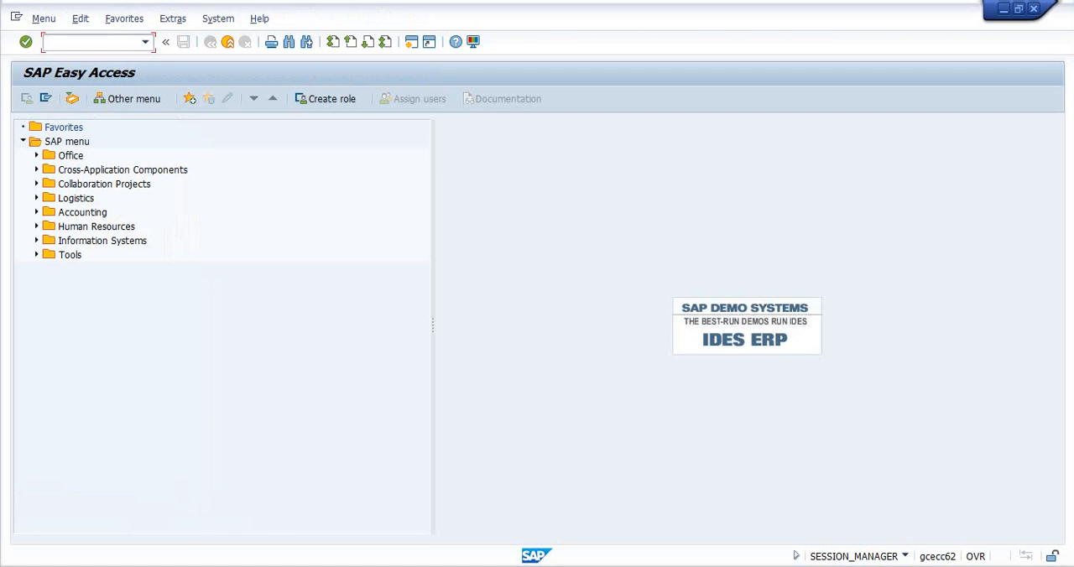
- Switch to the sales order session and copy the purchase requisition number from the second schedule line of material 1589
{"action": "key", "text": "alt+Tab"}
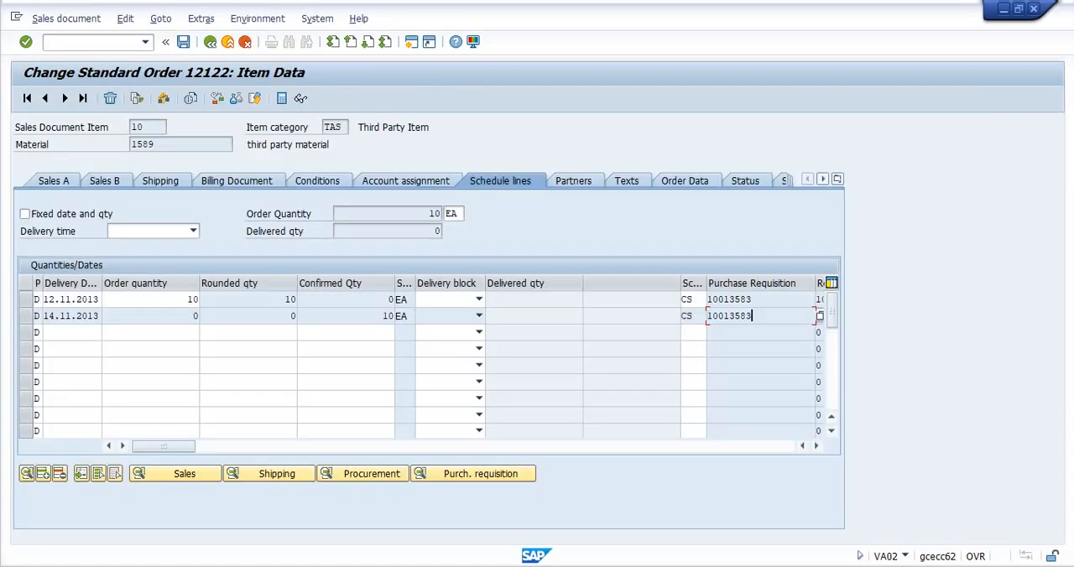
{"action": "left_click_drag", "start_coordinate": [753, 316], "coordinate": [707, 316]}
{"action": "key", "text": "ctrl+c"}
- Return to the Easy Access session and start transaction ME21N for creating a purchase order
{"action": "key", "text": "alt+Tab"}
{"action": "key", "text": "alt+Tab"}
{"action": "left_click", "coordinate": [92, 42]}
{"action": "type", "text": "/n"}
{"action": "key", "text": "Return"}
{"action": "type", "text": "me21"}
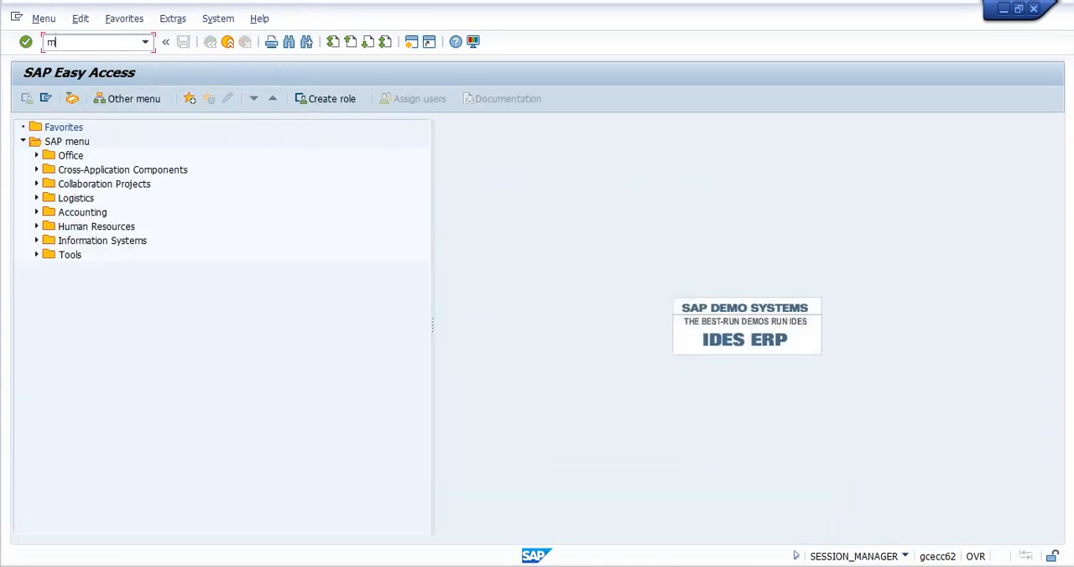
{"action": "type", "text": "n"}
{"action": "key", "text": "Return"}
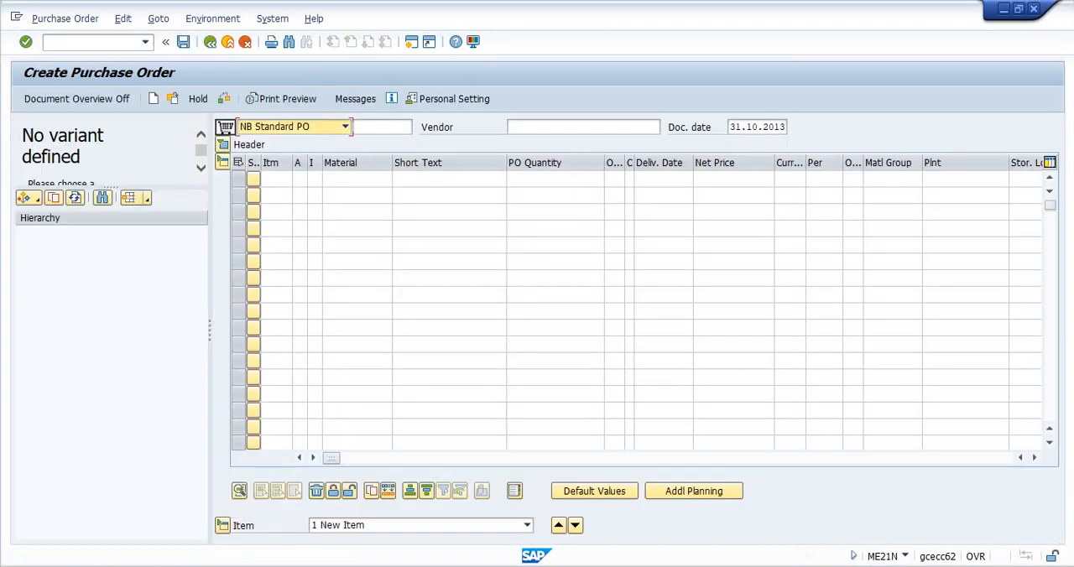
- Select purchase requisitions by the prefilled requisition number with material 1589 cleared, and adopt the listed requisition into the purchase order
{"action": "left_click", "coordinate": [29, 198]}
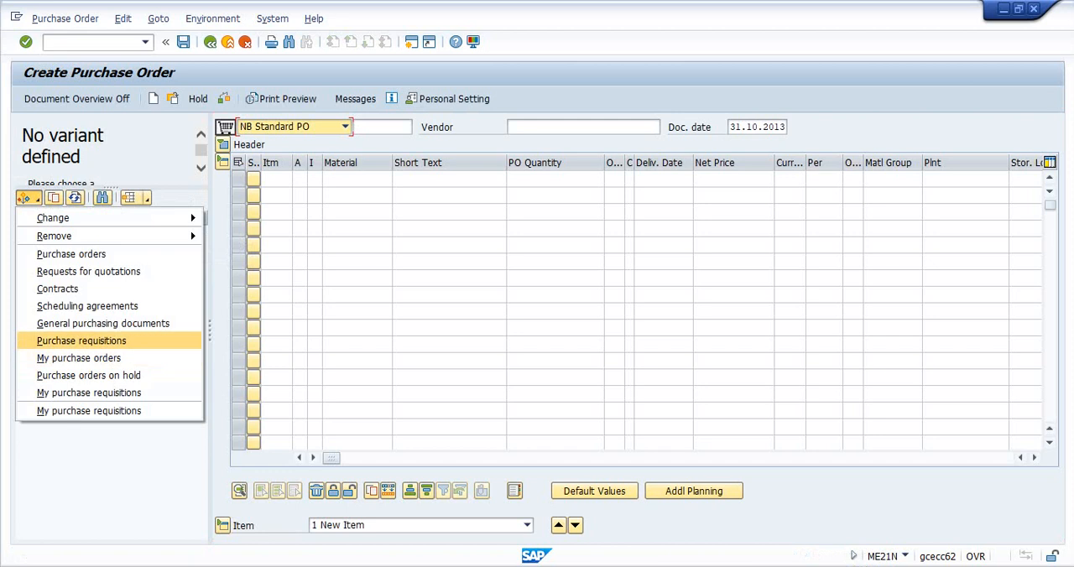
{"action": "left_click", "coordinate": [82, 341]}
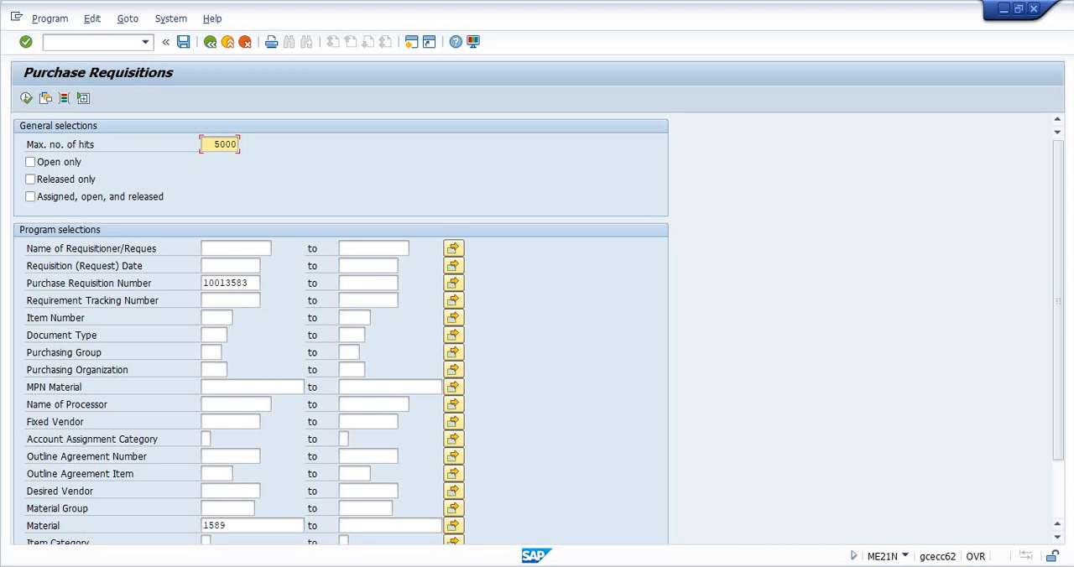
{"action": "double_click", "coordinate": [226, 283]}
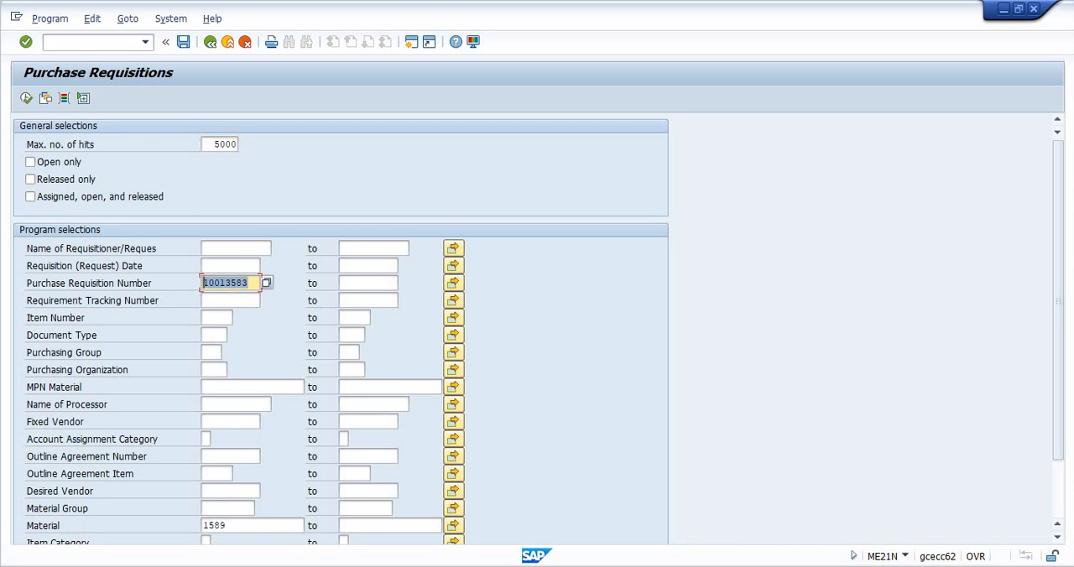
{"action": "left_click", "coordinate": [250, 283]}
{"action": "scroll", "coordinate": [341, 329], "scroll_direction": "down", "scroll_amount": 3}
{"action": "double_click", "coordinate": [220, 455]}
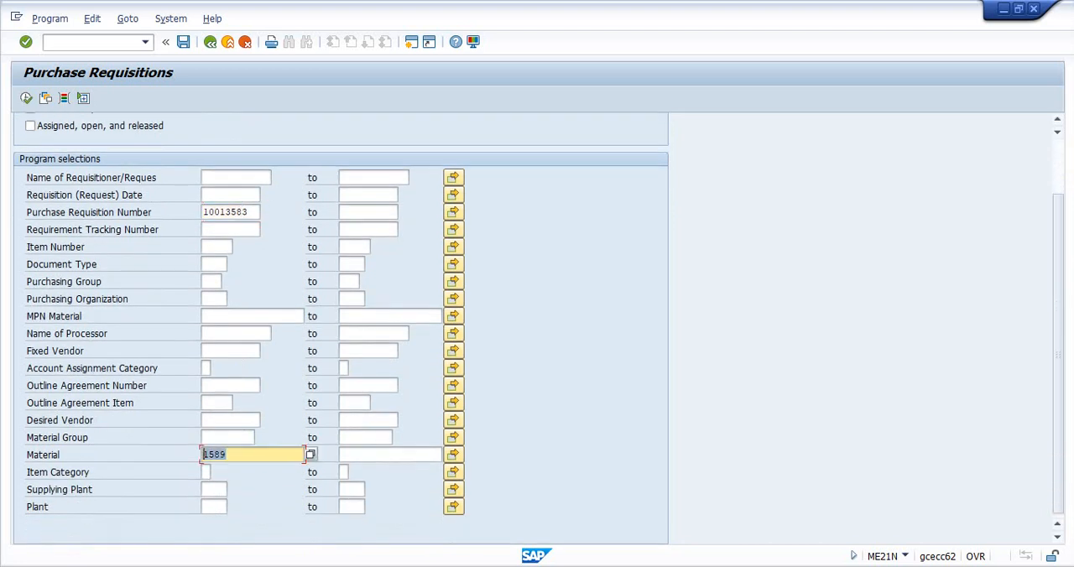
{"action": "key", "text": "BackSpace"}
{"action": "key", "text": "F8"}
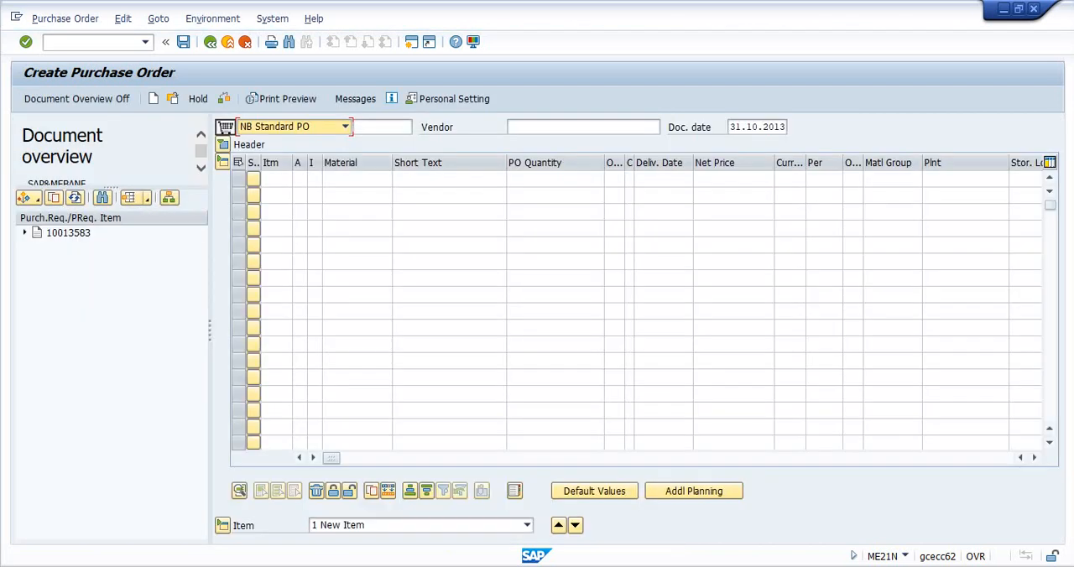
{"action": "left_click", "coordinate": [68, 232]}
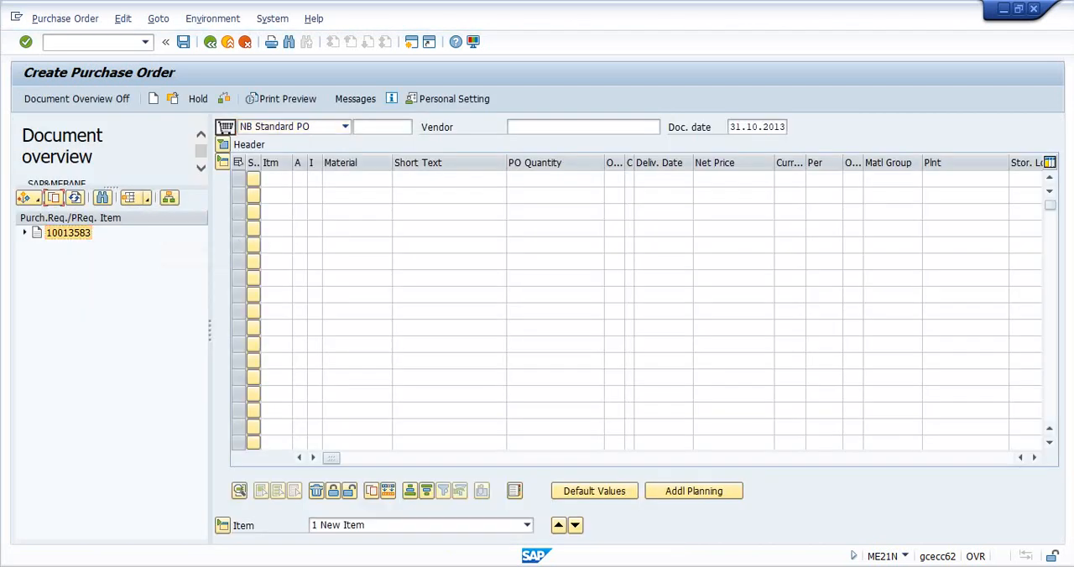
{"action": "left_click", "coordinate": [53, 198]}
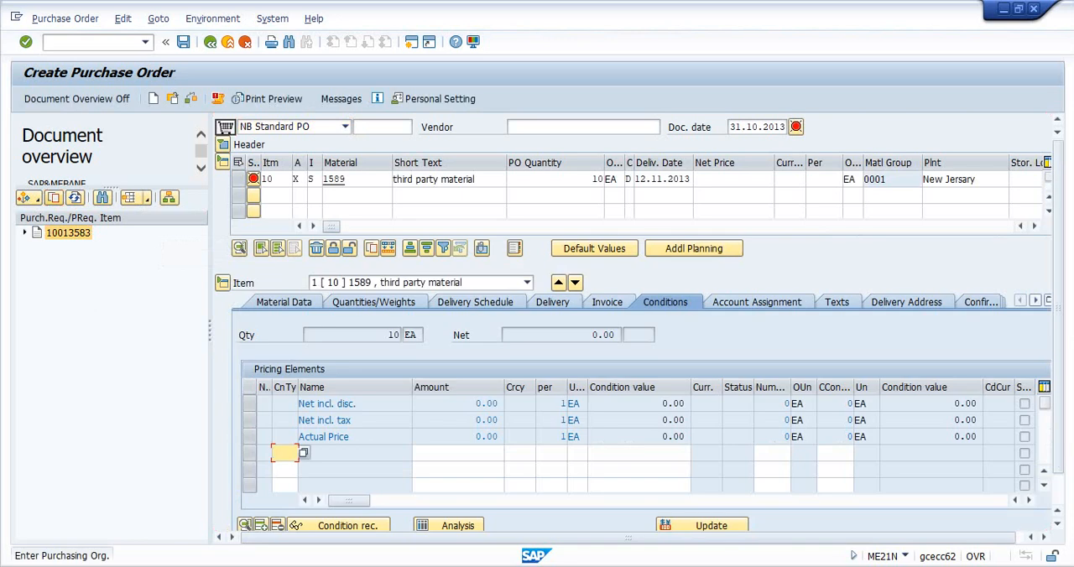
- Set the net price of item 10 to 100 EUR and the purchasing organization to WEST
{"action": "left_click", "coordinate": [734, 179]}
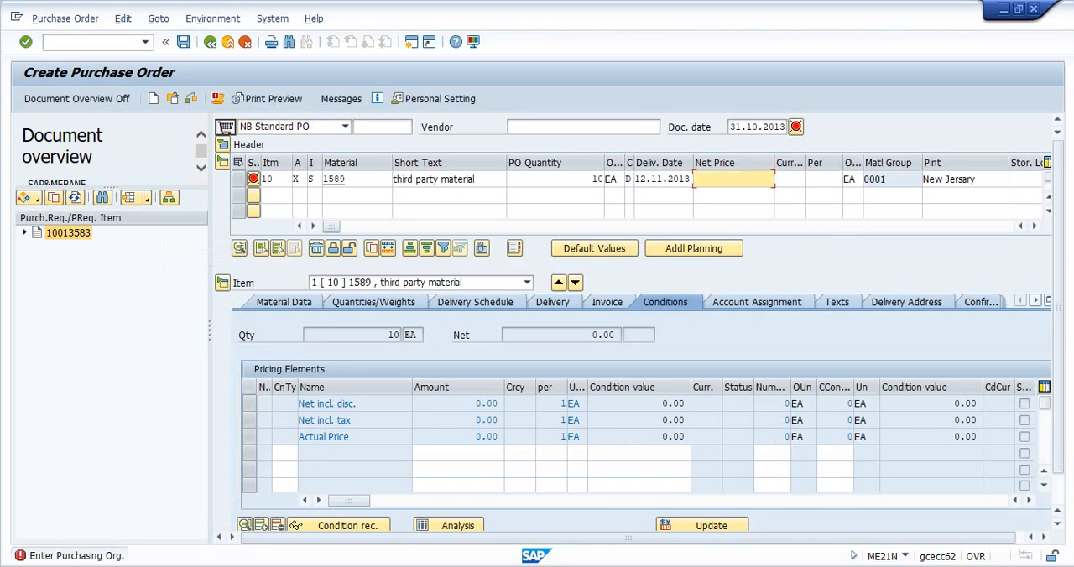
{"action": "type", "text": "100"}
{"action": "key", "text": "Return"}
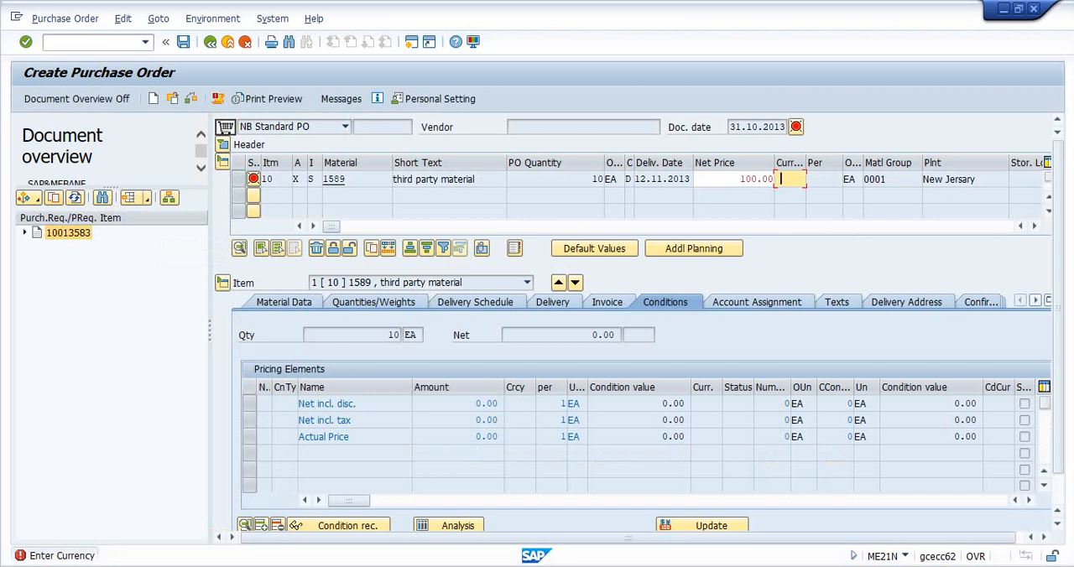
{"action": "type", "text": "EUR"}
{"action": "key", "text": "Return"}
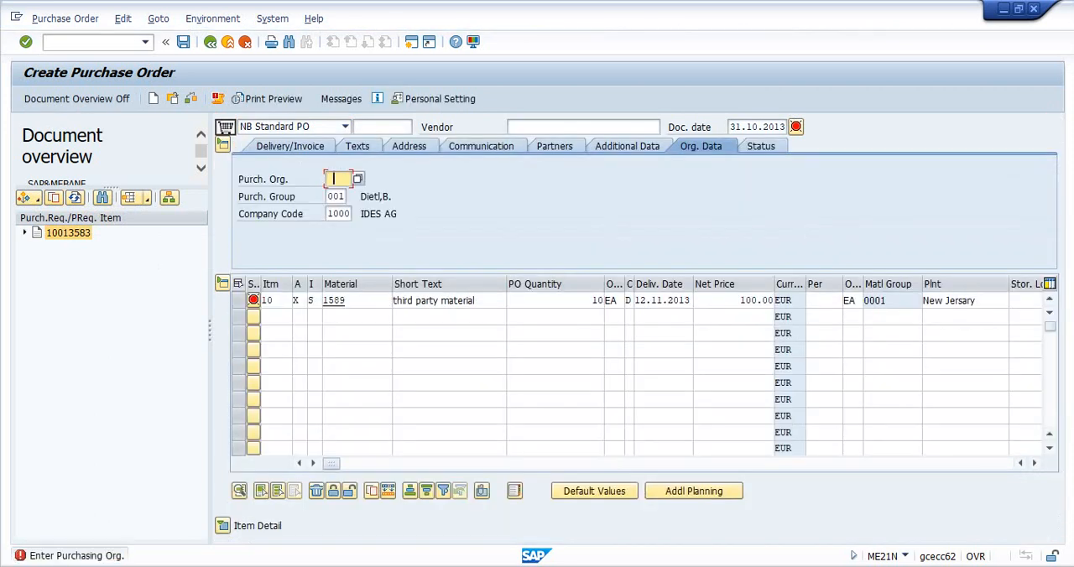
{"action": "type", "text": "west"}
{"action": "key", "text": "Return"}
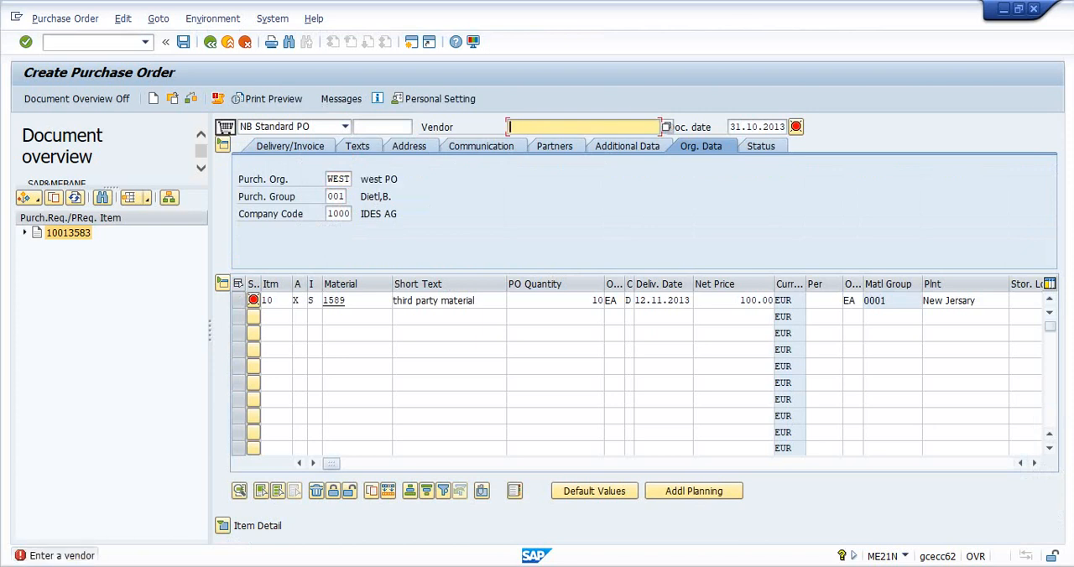
- Open the value search for the vendor and try to find the vendor by patterns of a person's name
{"action": "key", "text": "F4"}
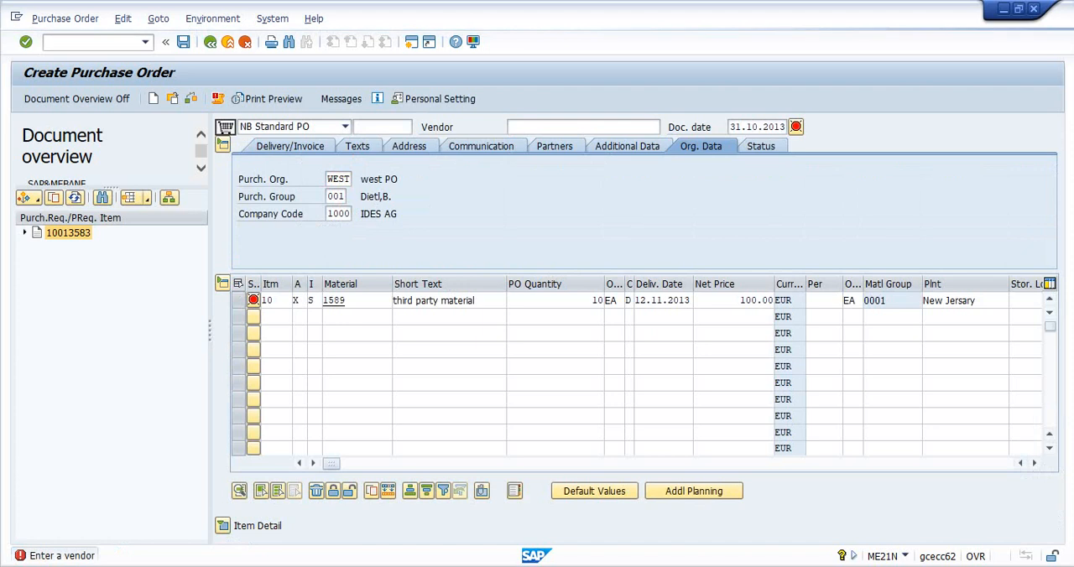
{"action": "left_click", "coordinate": [235, 192]}
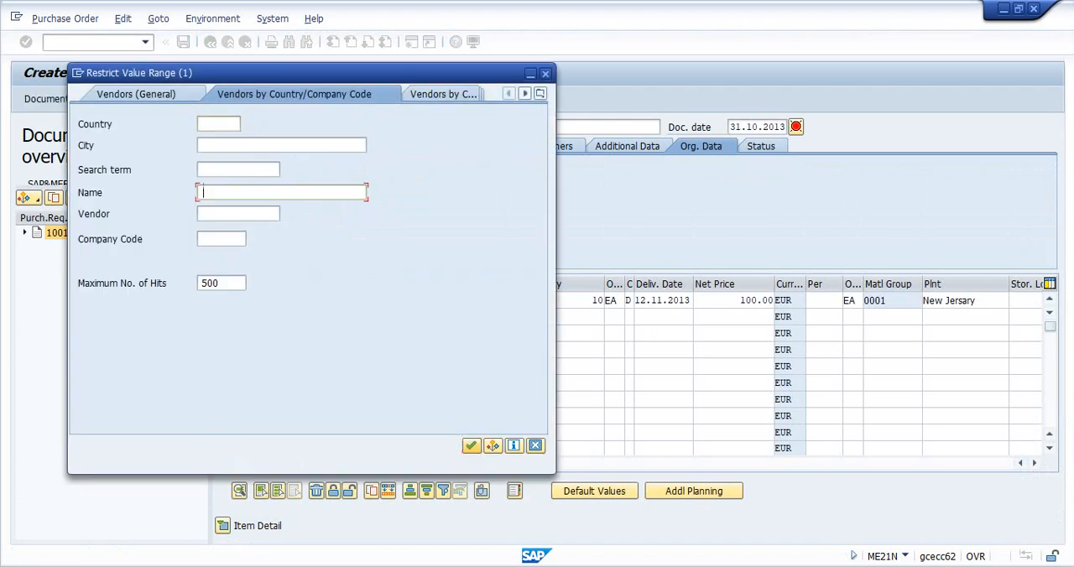
{"action": "type", "text": "*world*"}
{"action": "key", "text": "Return"}
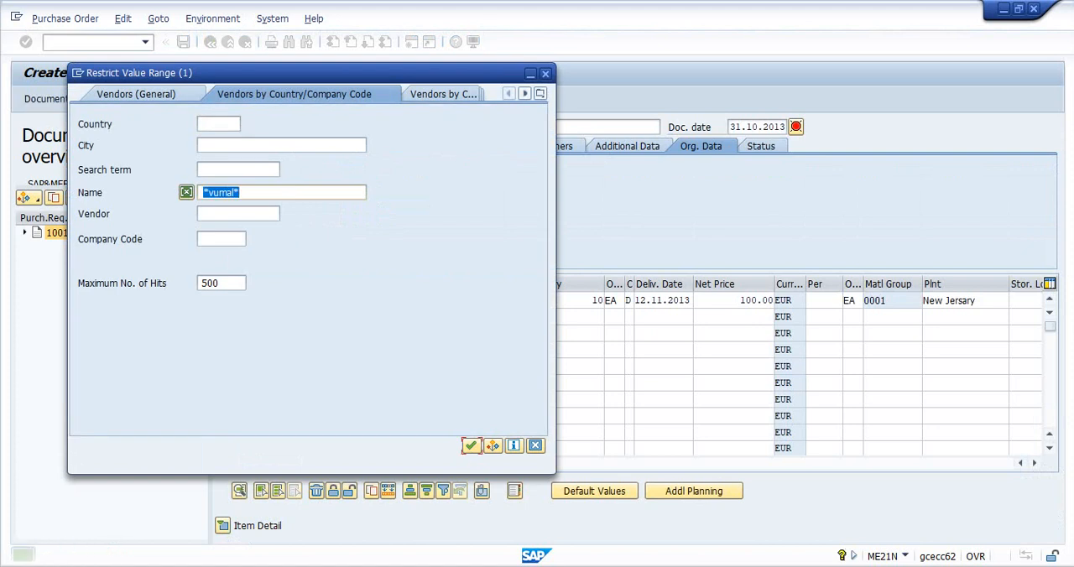
{"action": "type", "text": "*vimal*"}
{"action": "key", "text": "Return"}
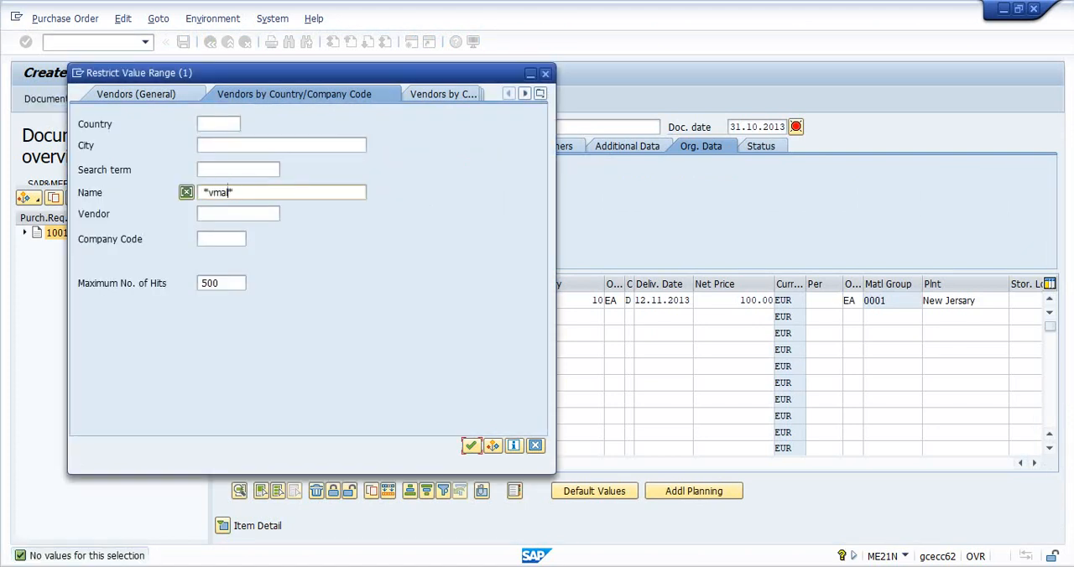
{"action": "left_click", "coordinate": [211, 192]}
{"action": "type", "text": "i"}
{"action": "key", "text": "Return"}
- Search the vendors for the name pattern *test* and assign the vendor Test server to the purchase order
{"action": "type", "text": "*test*\\"}
{"action": "key", "text": "Return"}
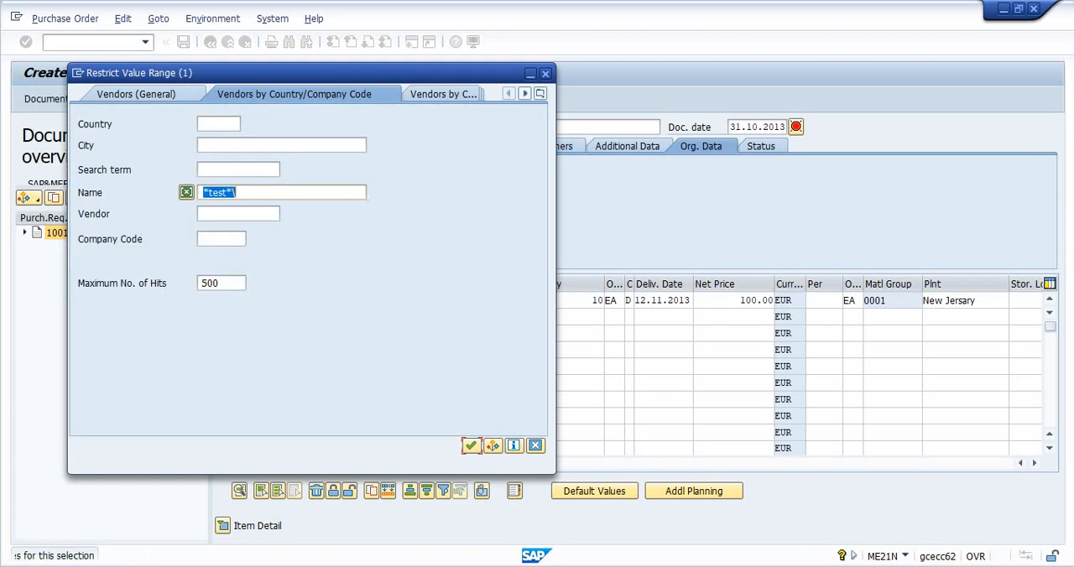
{"action": "key", "text": "End"}
{"action": "key", "text": "BackSpace"}
{"action": "key", "text": "Return"}
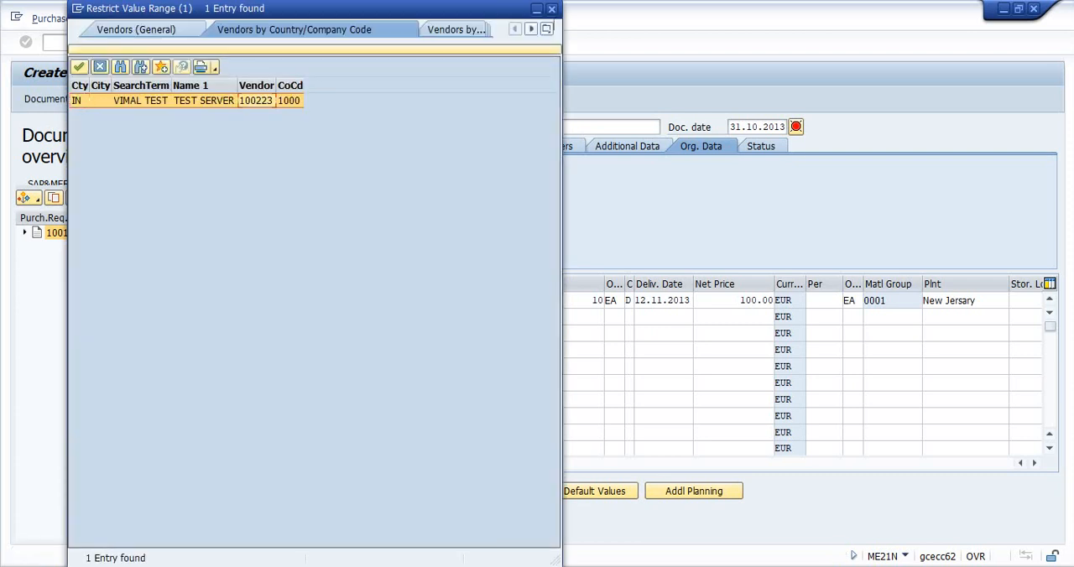
{"action": "key", "text": "Return"}
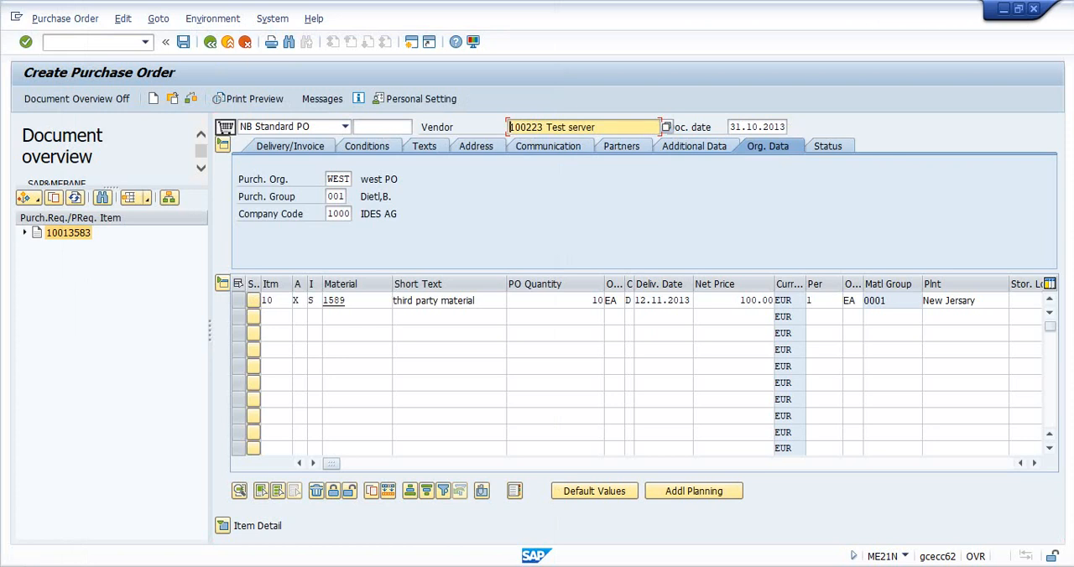
{"action": "key", "text": "Return"}
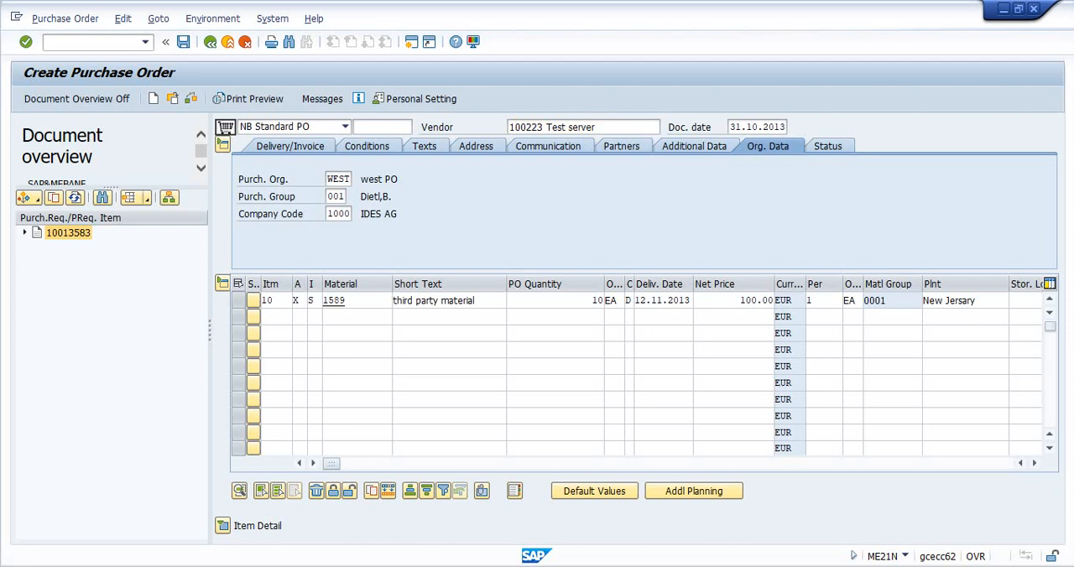
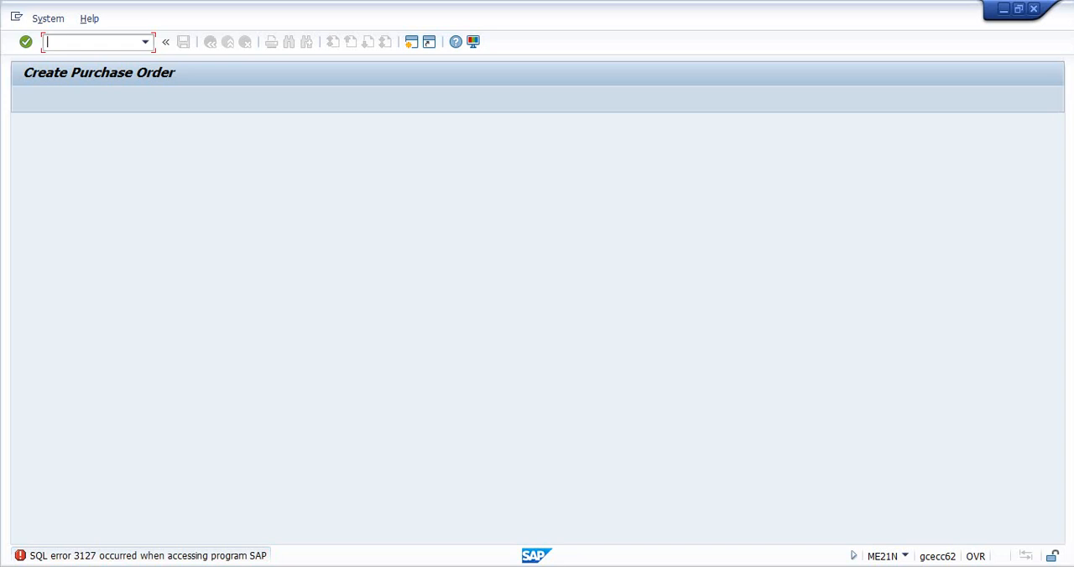
- Switch to the SAP session in the virtual machine and display a purchase order with transaction ME23N, then return to SAP Easy Access
{"action": "key", "text": "Return"}
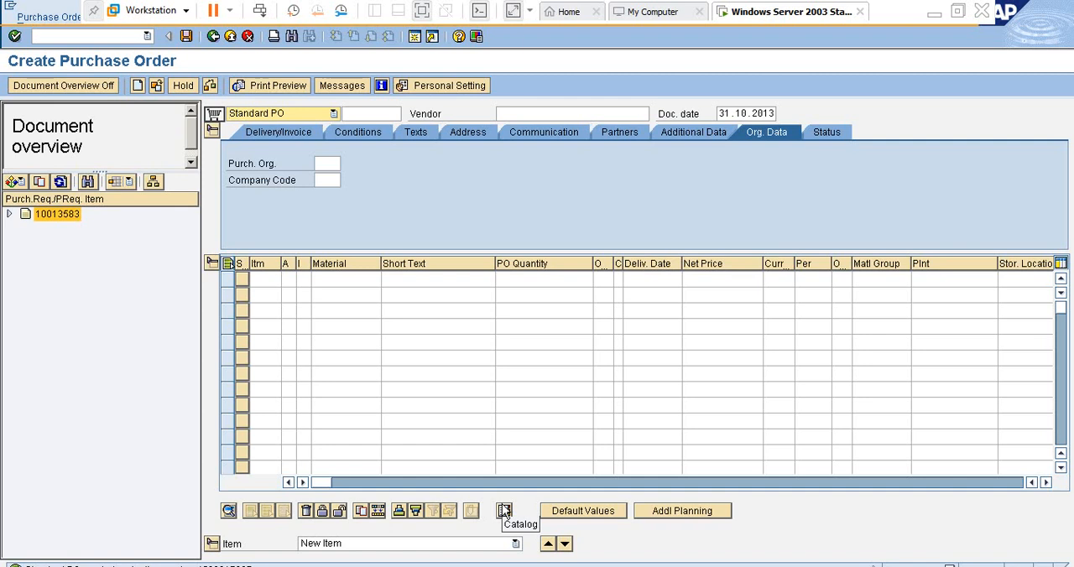
{"action": "left_click", "coordinate": [110, 37]}
{"action": "type", "text": "/"}
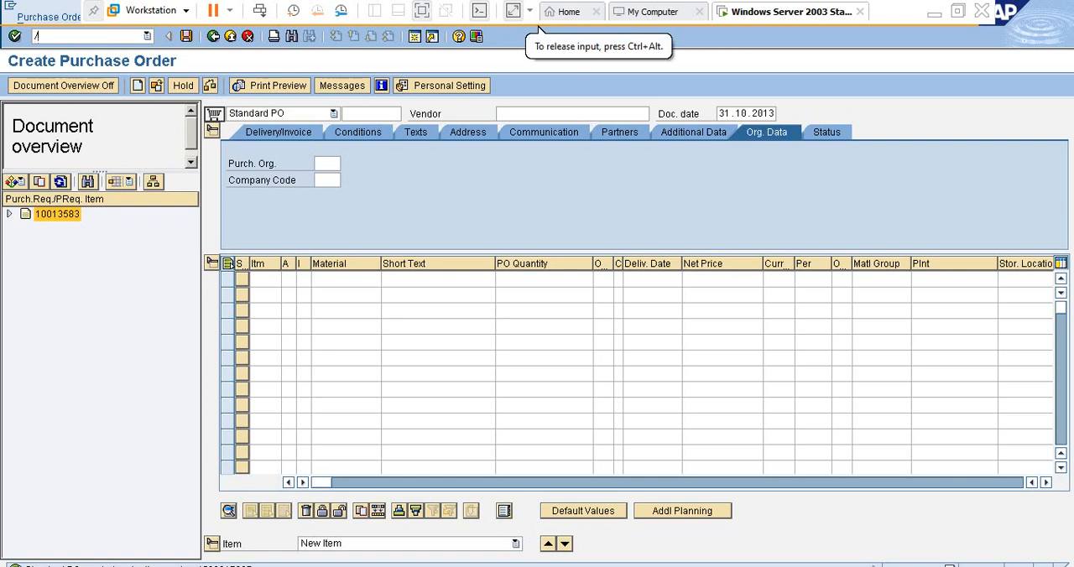
{"action": "type", "text": "nme23n"}
{"action": "key", "text": "Return"}
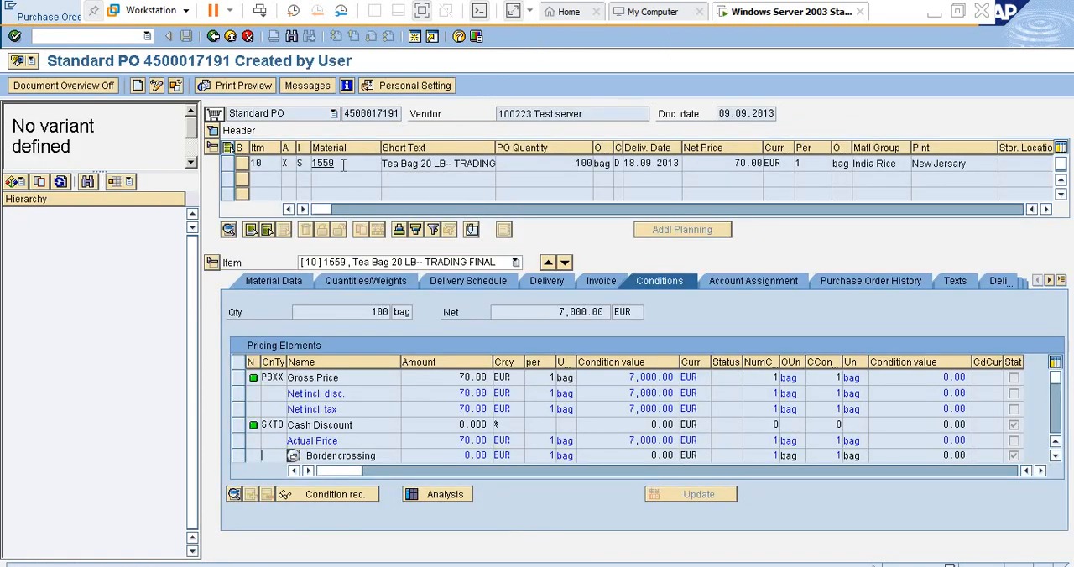
{"action": "double_click", "coordinate": [342, 165]}
{"action": "key", "text": "F3"}
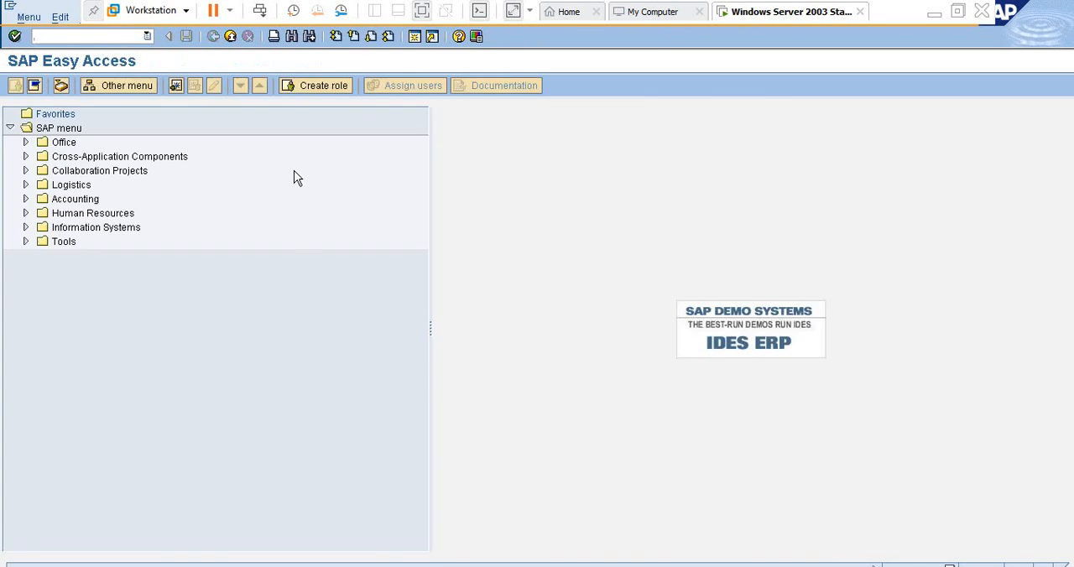
- Open transaction ME2N and try to list the purchasing documents for material 1589 with scope of list ALV
{"action": "type", "text": "migo"}
{"action": "key", "text": "Return"}
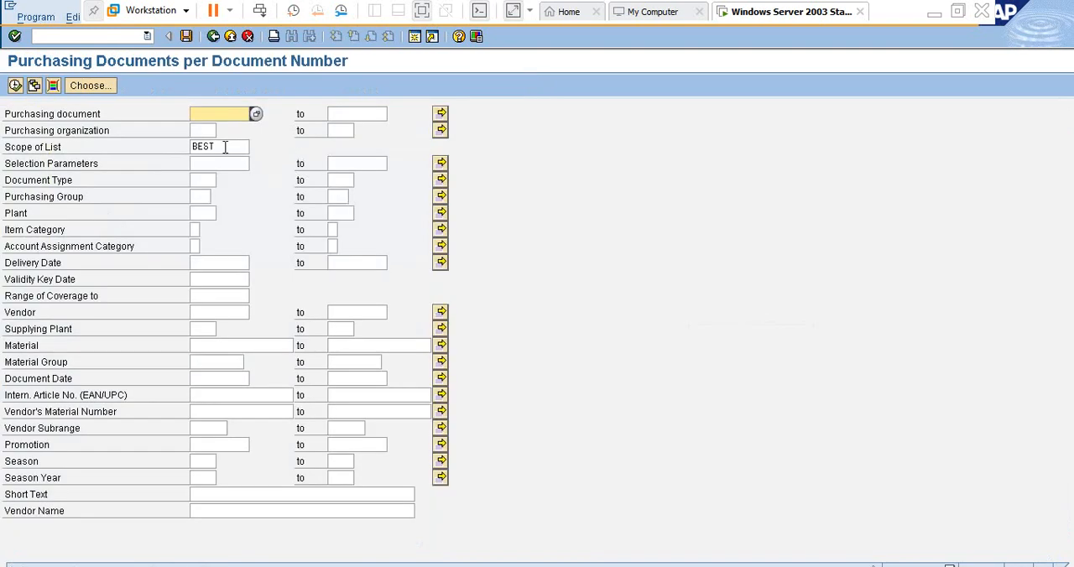
{"action": "left_click_drag", "start_coordinate": [225, 148], "coordinate": [160, 139]}
{"action": "key", "text": "Delete"}
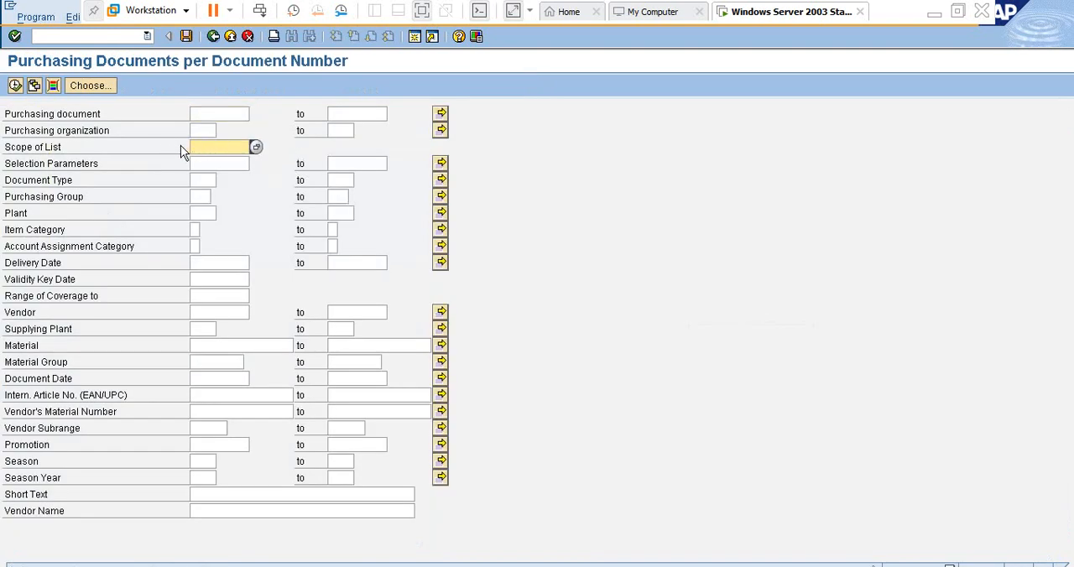
{"action": "key", "text": "Tab"}
{"action": "key", "text": "Tab"}
{"action": "key", "text": "Tab"}
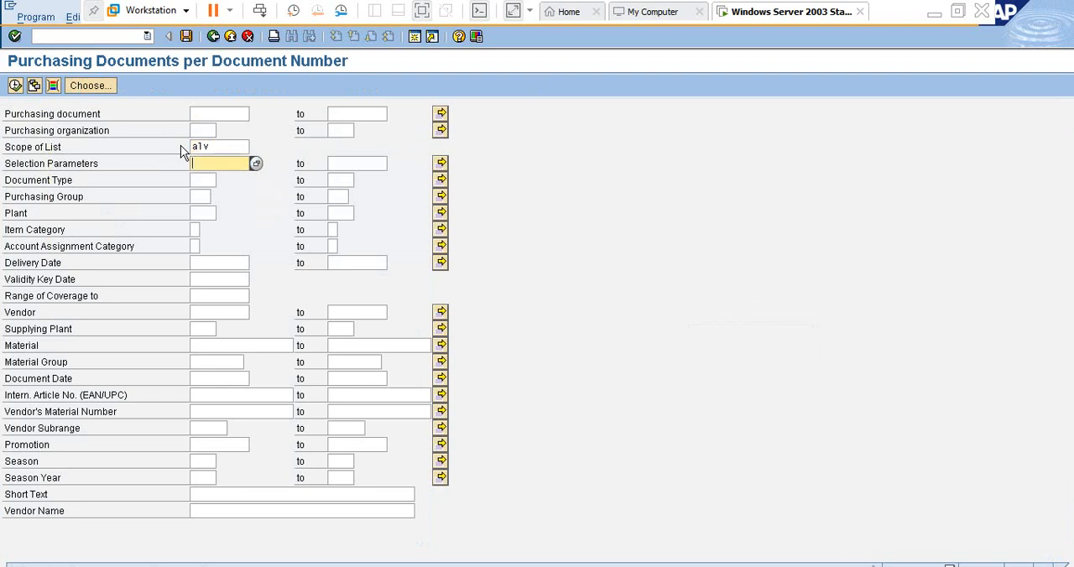
{"action": "key", "text": "Down"}
{"action": "key", "text": "Down"}
{"action": "key", "text": "Down"}
{"action": "key", "text": "Down"}
{"action": "key", "text": "Down"}
{"action": "key", "text": "Down"}
{"action": "key", "text": "Down"}
{"action": "key", "text": "Down"}
{"action": "key", "text": "Down"}
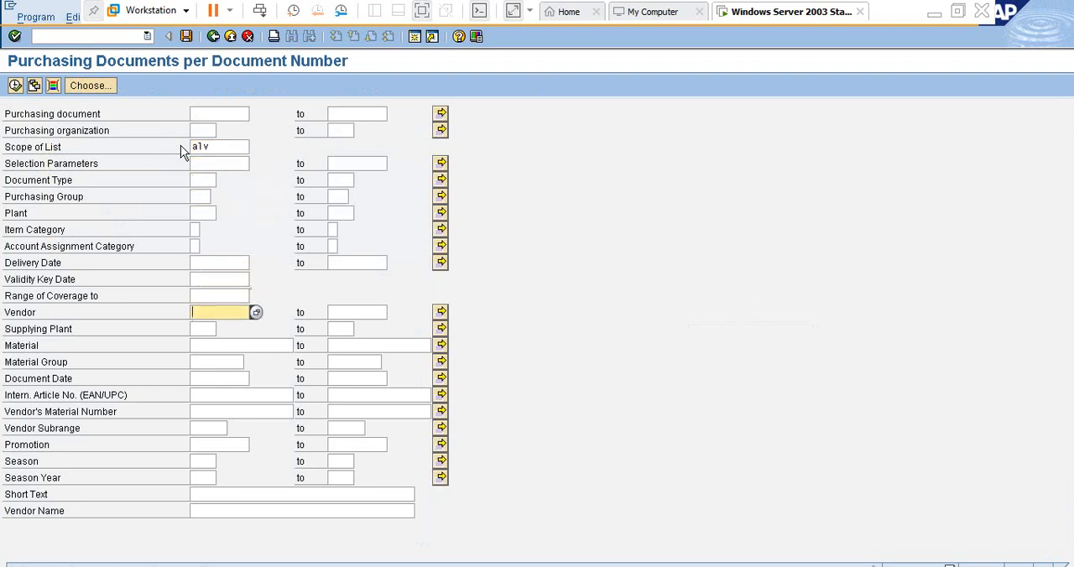
{"action": "type", "text": "1589"}
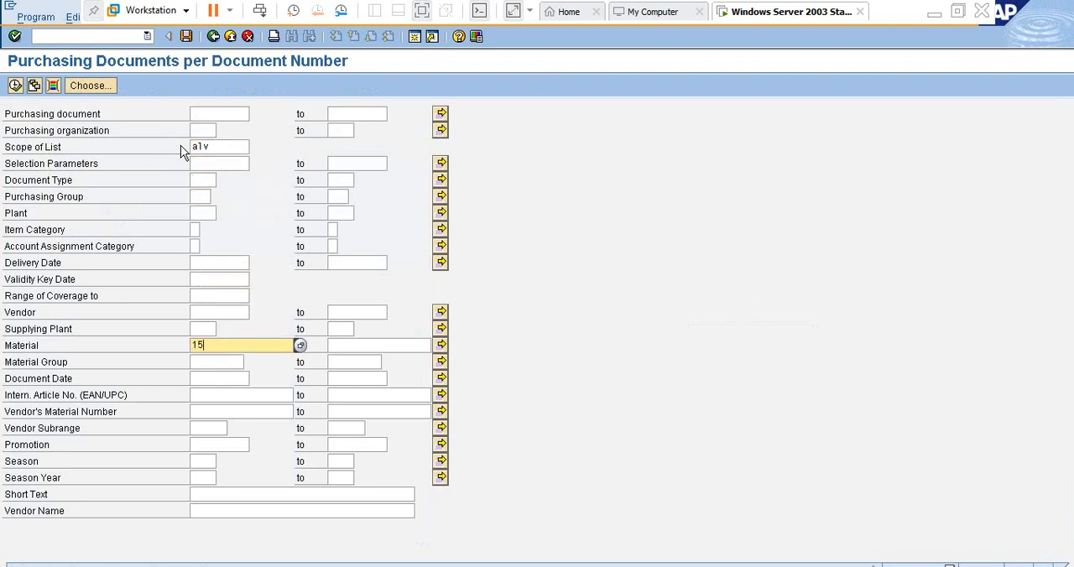
{"action": "left_click", "coordinate": [15, 85]}
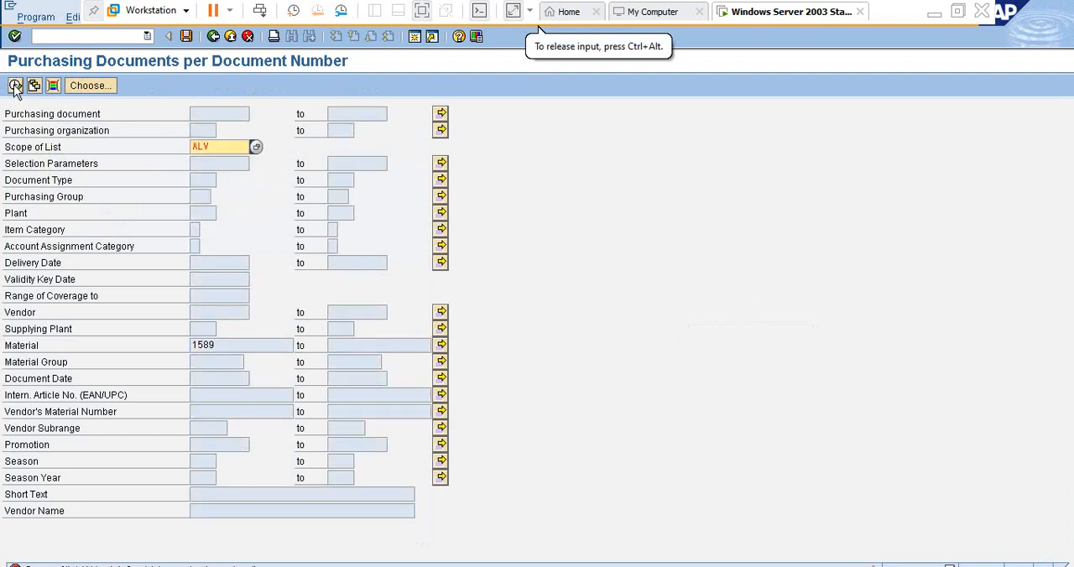
- Replace the scope of list with ALLES_ALV from its value list and run the report for material 1589
{"action": "key", "text": "Delete"}
{"action": "key", "text": "Delete"}
{"action": "key", "text": "Delete"}
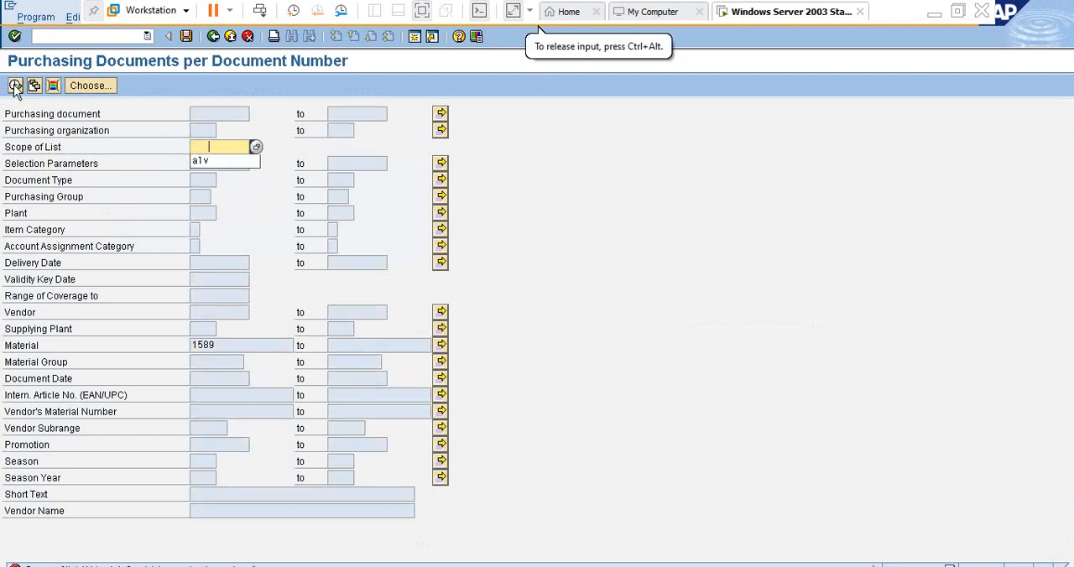
{"action": "left_click", "coordinate": [15, 85]}
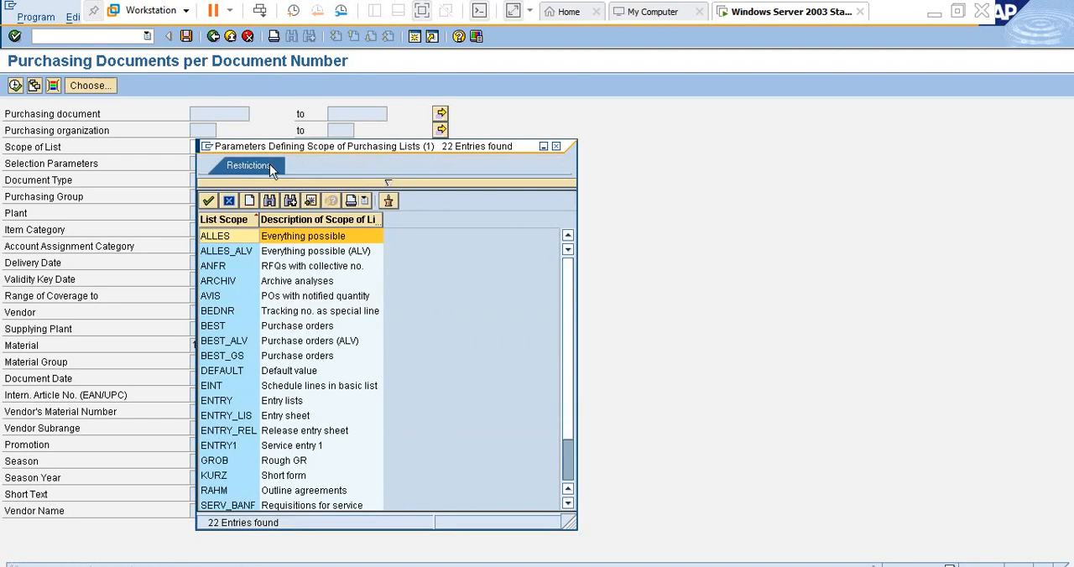
{"action": "double_click", "coordinate": [231, 251]}
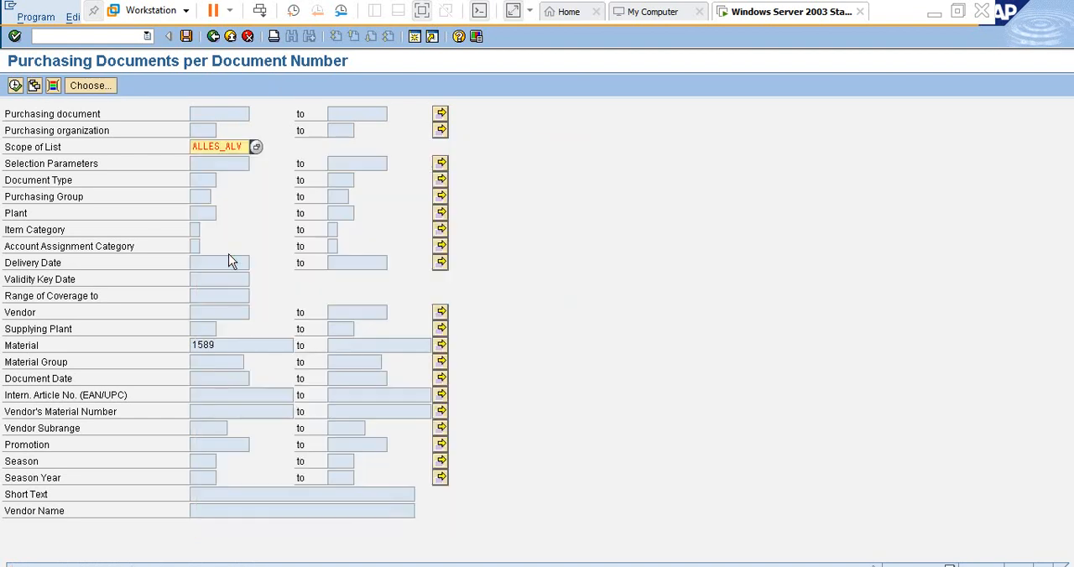
{"action": "left_click", "coordinate": [14, 86]}
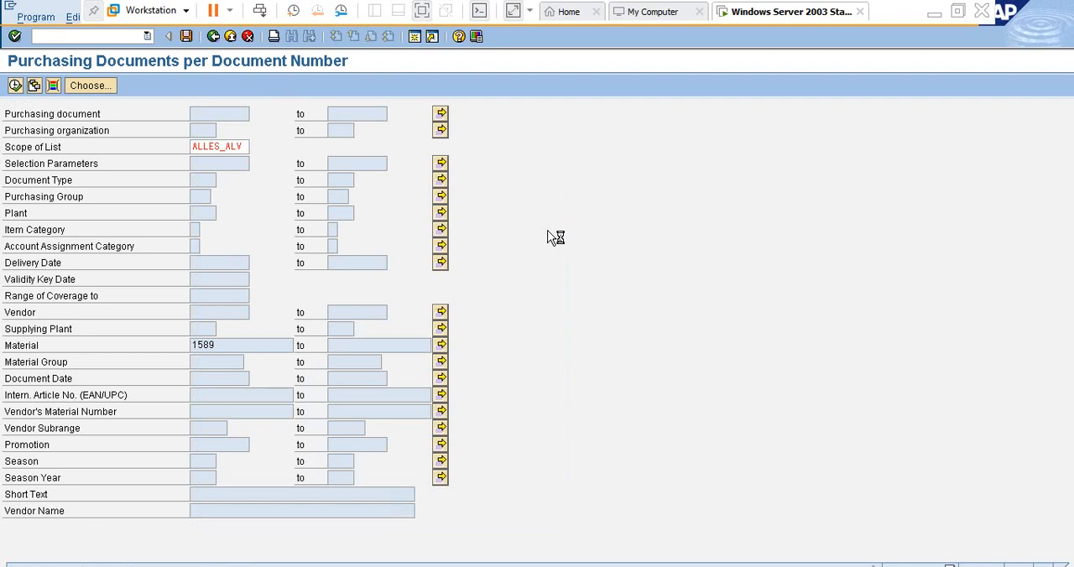
- Leave the virtual machine and log on to the test system as sapuser with the account password, continuing despite the existing logon
{"action": "left_click", "coordinate": [934, 11]}
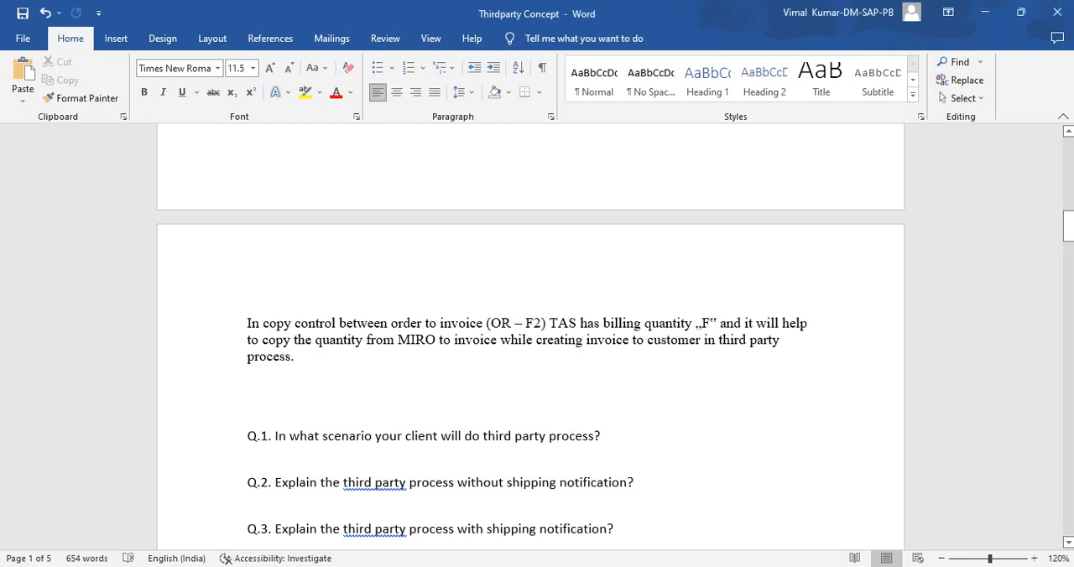
{"action": "scroll", "coordinate": [530, 335], "scroll_direction": "up", "scroll_amount": 15}
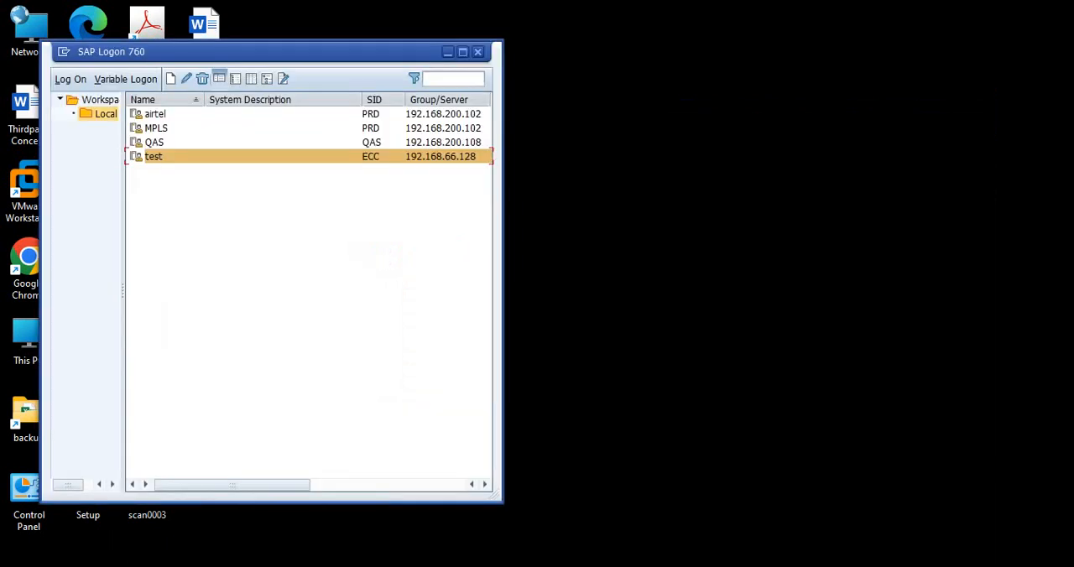
{"action": "key", "text": "Return"}
{"action": "key", "text": "space"}
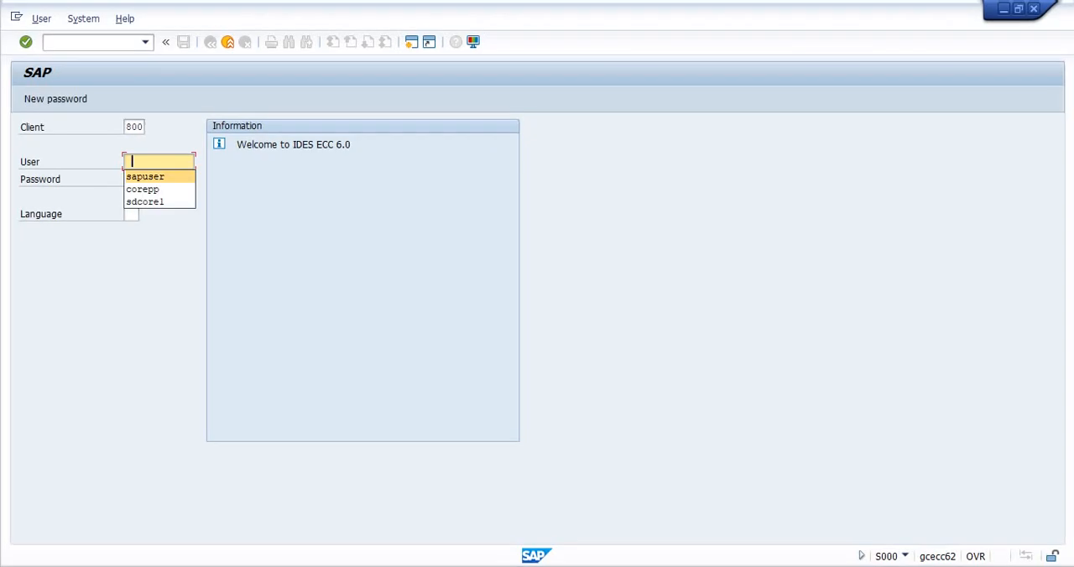
{"action": "key", "text": "Return"}
{"action": "left_click", "coordinate": [132, 178]}
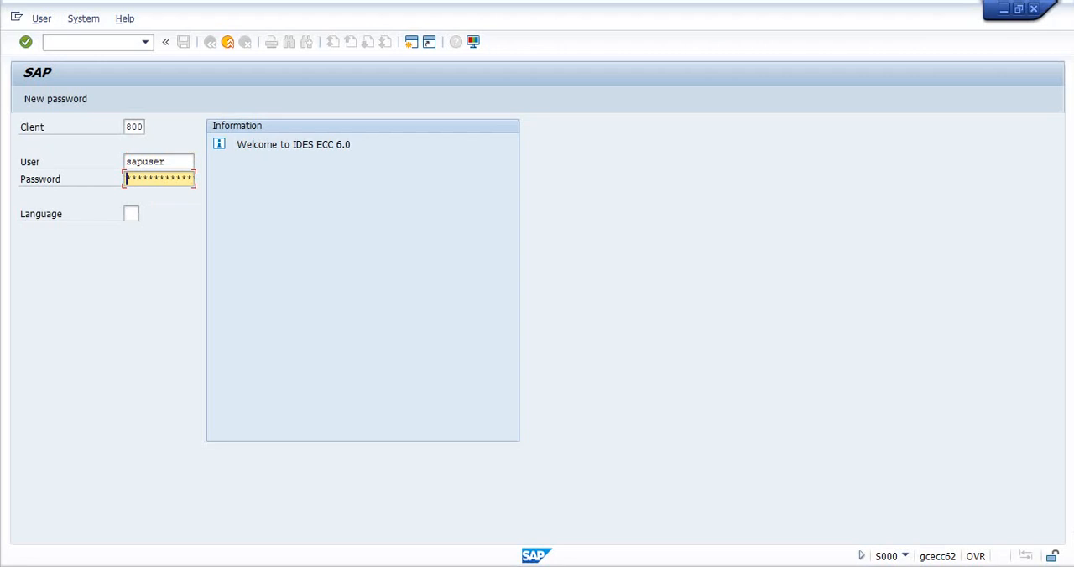
{"action": "type", "text": "**"}
{"action": "key", "text": "BackSpace"}
{"action": "key", "text": "BackSpace"}
{"action": "type", "text": "******"}
{"action": "key", "text": "Return"}
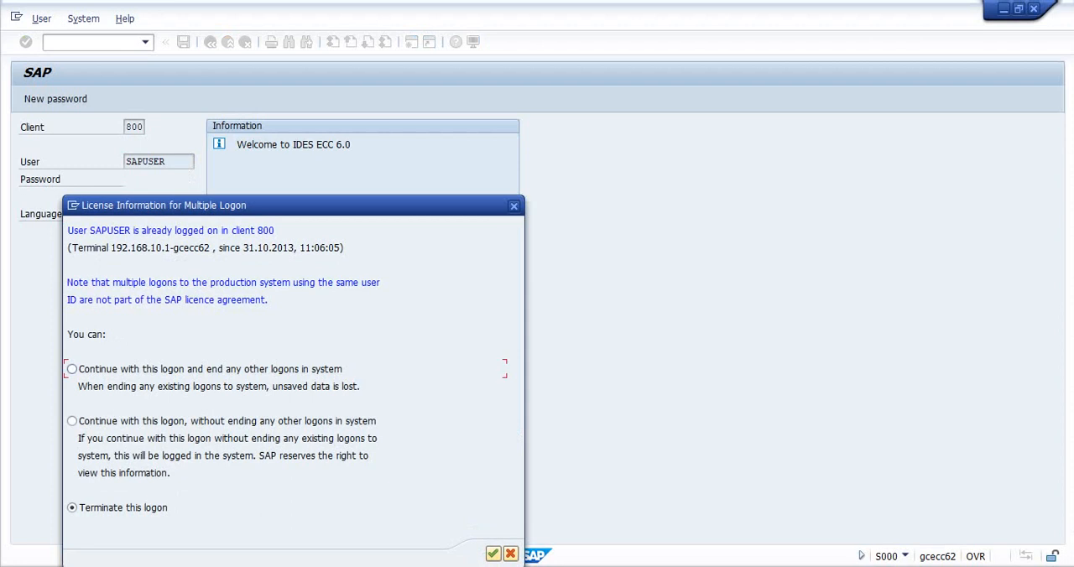
{"action": "key", "text": "Return"}
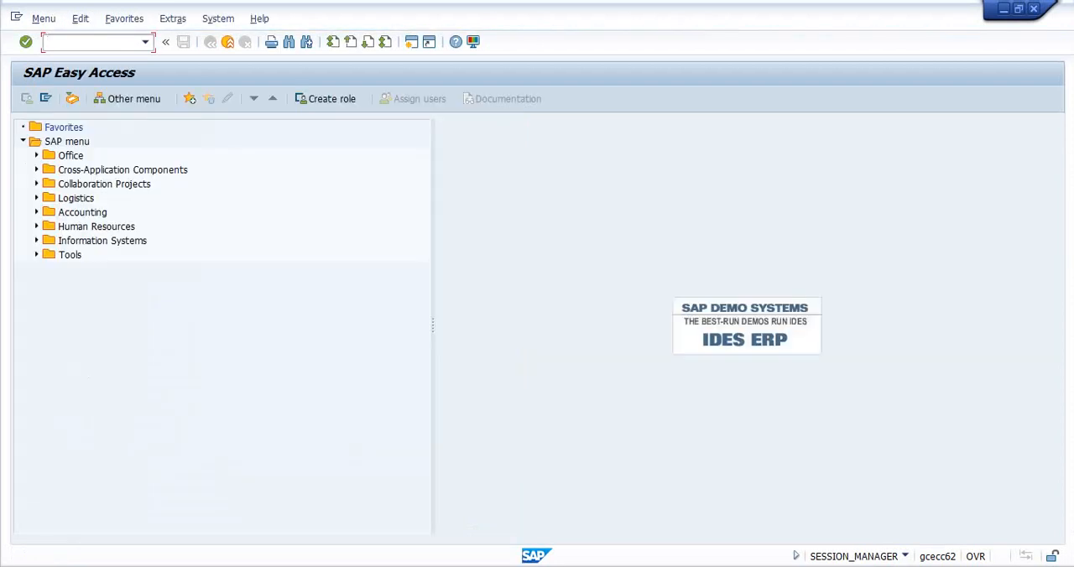
- Open transaction ME2N and set the scope of list to ALLES_ALV from its value list
{"action": "type", "text": "me2n"}
{"action": "key", "text": "Return"}
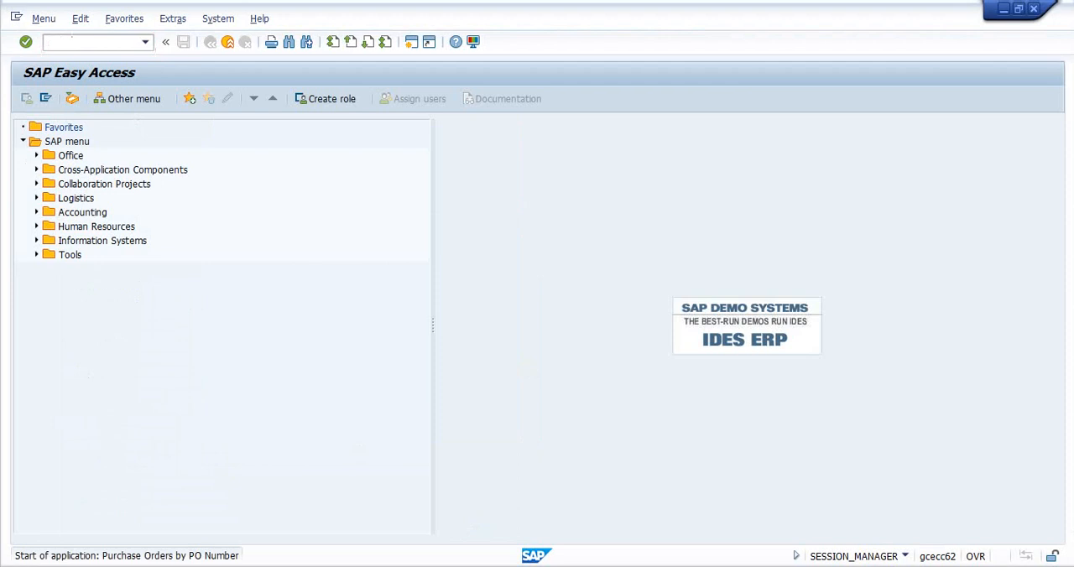
{"action": "left_click", "coordinate": [214, 161]}
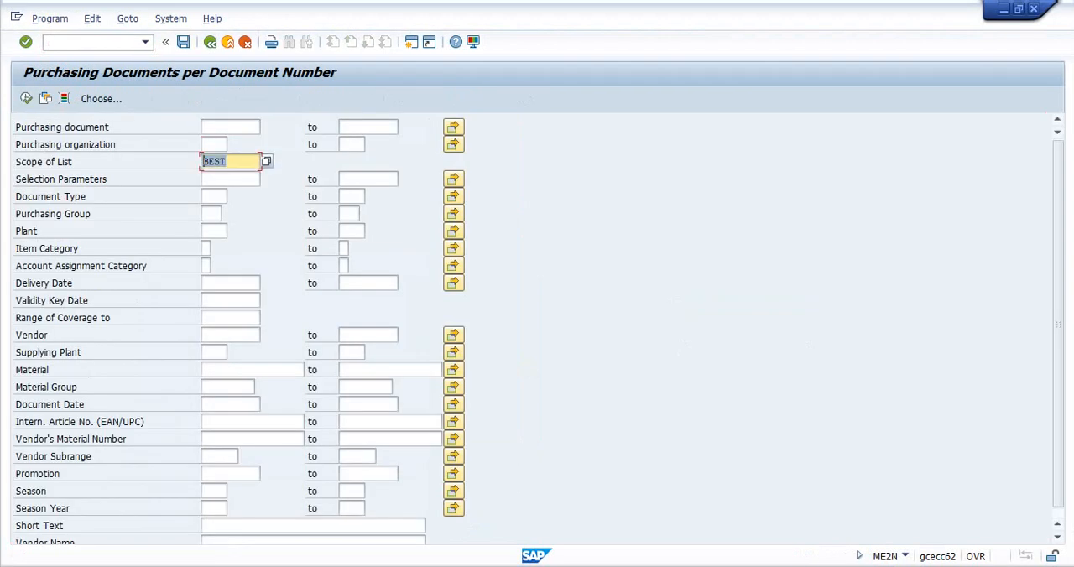
{"action": "key", "text": "Down"}
{"action": "key", "text": "Up"}
{"action": "key", "text": "F4"}
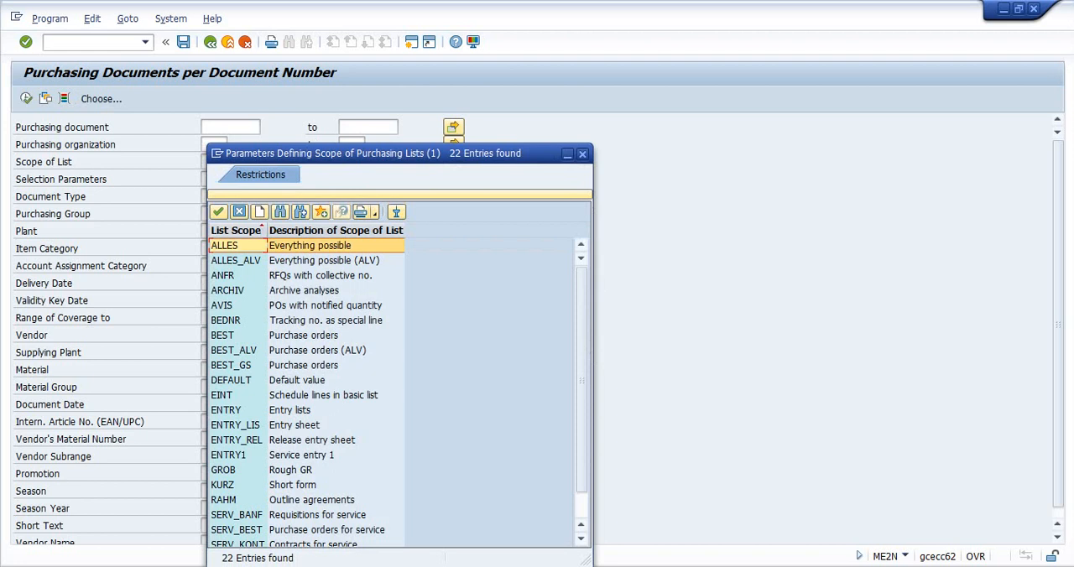
{"action": "key", "text": "Down"}
{"action": "key", "text": "Return"}
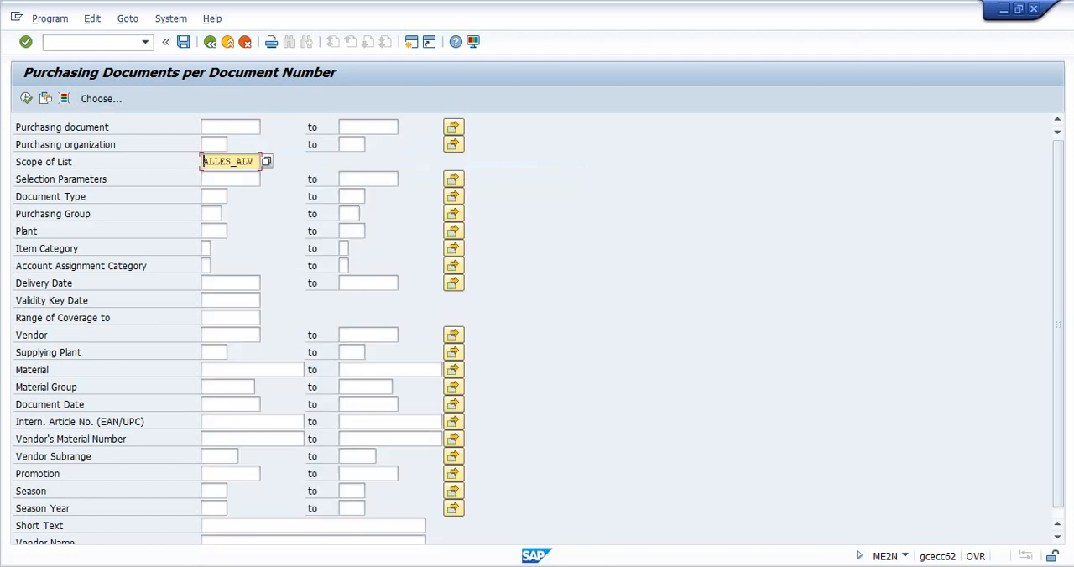
- Restrict the purchasing document selection to material 1589 and run the report
{"action": "left_click", "coordinate": [210, 370]}
{"action": "type", "text": "1"}
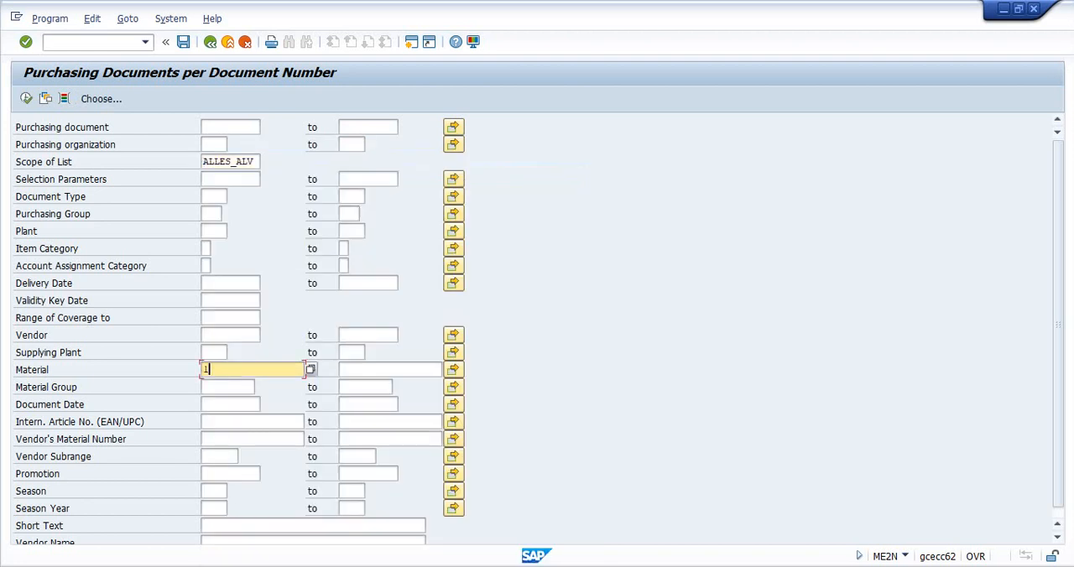
{"action": "type", "text": "589"}
{"action": "left_click", "coordinate": [26, 99]}
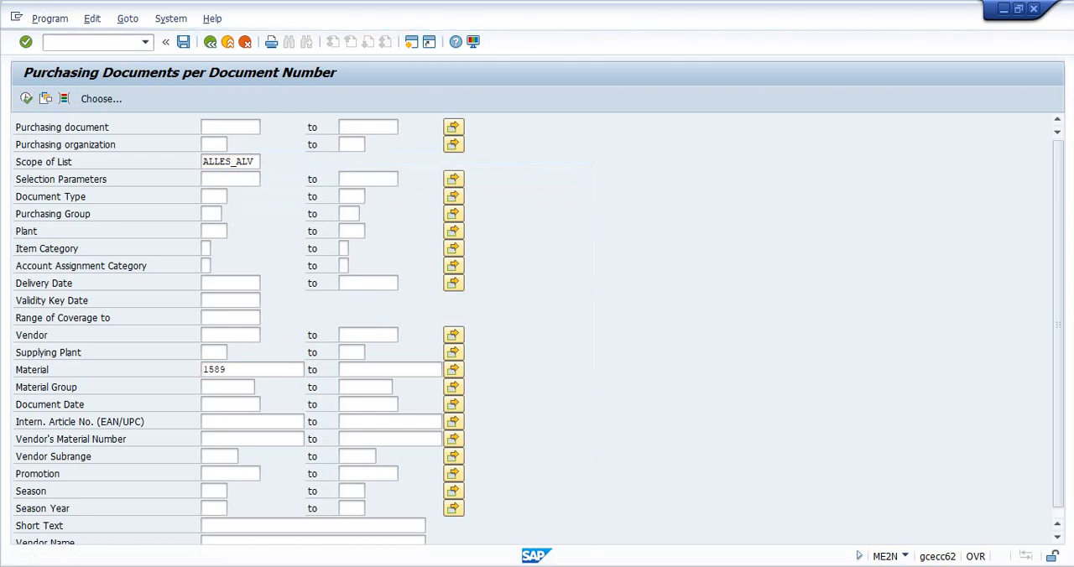
- Create an additional SAP session and open transaction ME53N to display purchase requisitions
{"action": "left_click", "coordinate": [16, 17]}
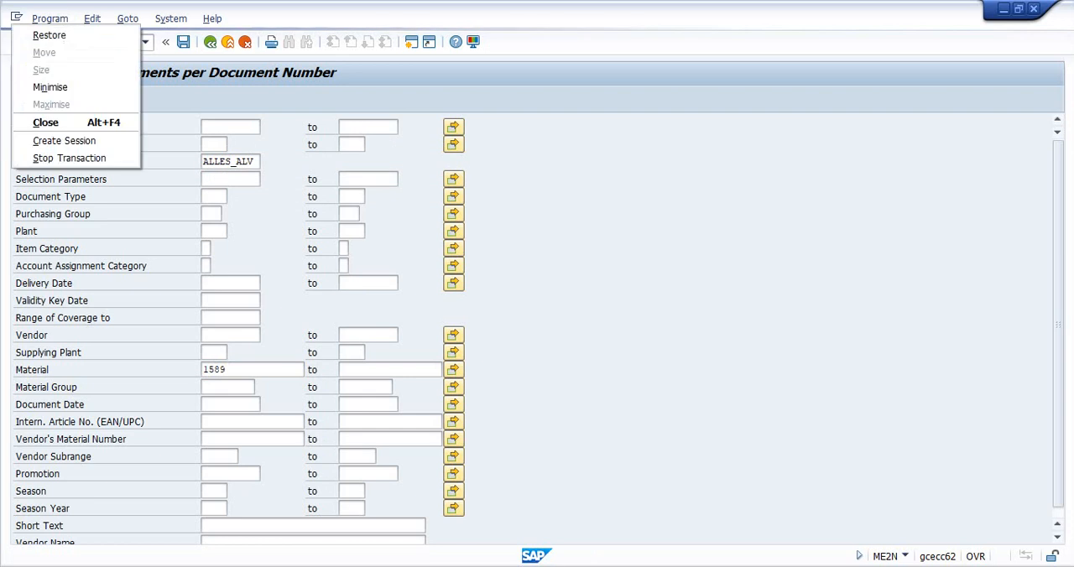
{"action": "left_click", "coordinate": [65, 140]}
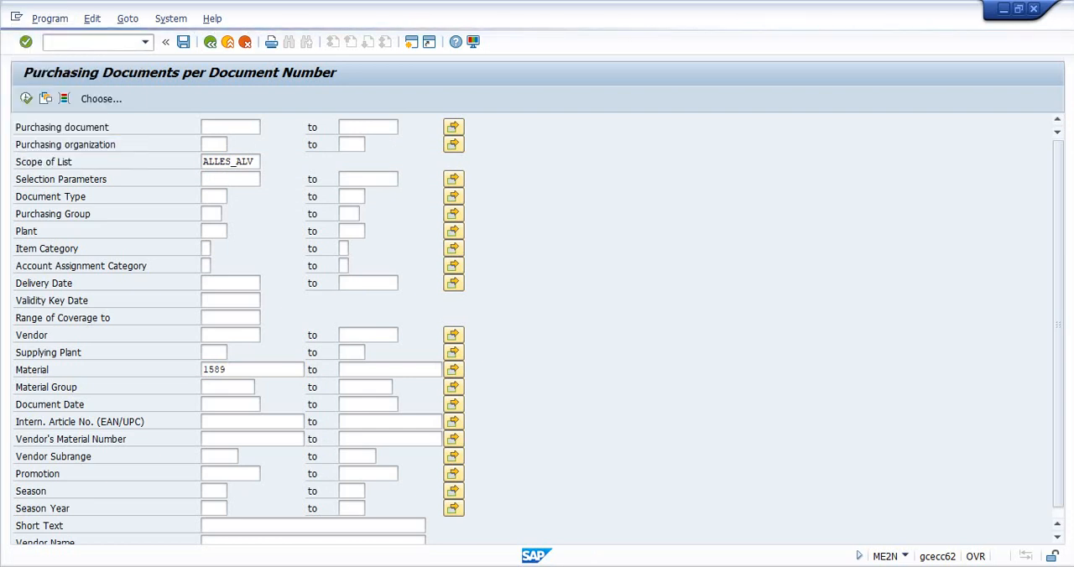
{"action": "type", "text": "me53n"}
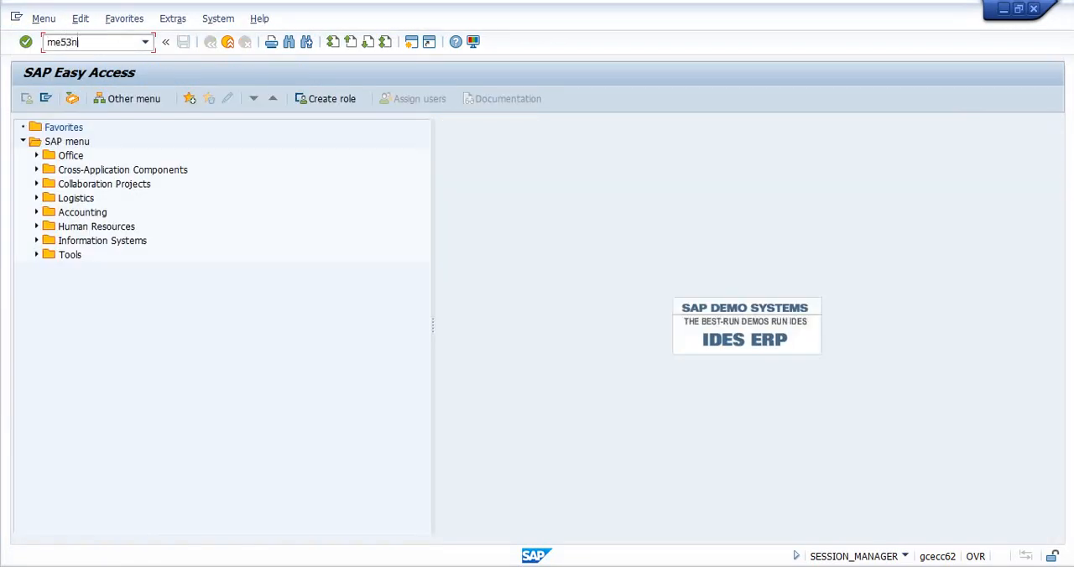
{"action": "key", "text": "Return"}
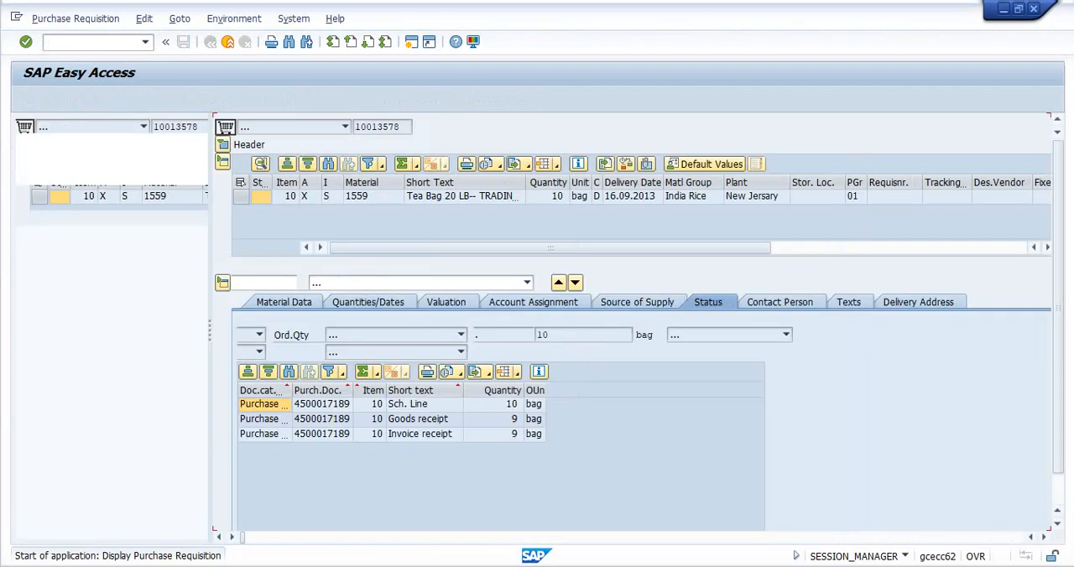
- Display the third-party purchase requisition by its number and open the purchase order listed in its item status
{"action": "key", "text": "shift+F5"}
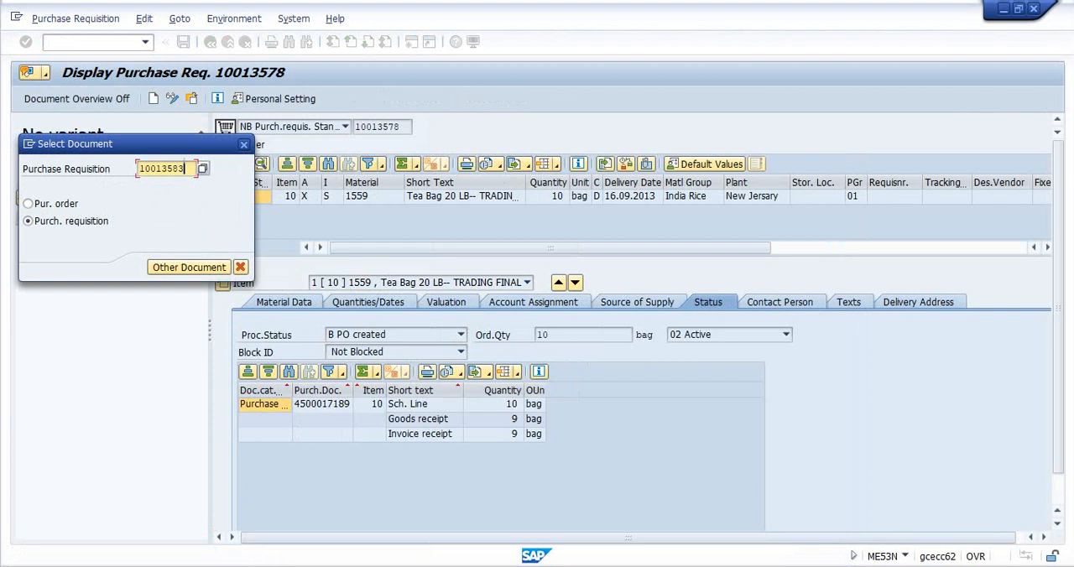
{"action": "type", "text": "10013583"}
{"action": "key", "text": "Return"}
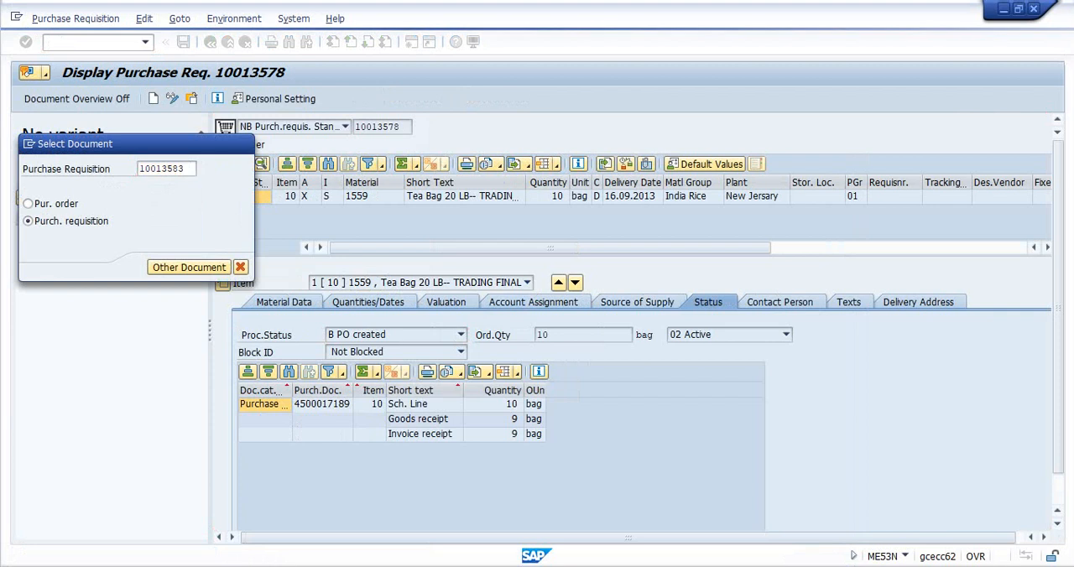
{"action": "double_click", "coordinate": [328, 404]}
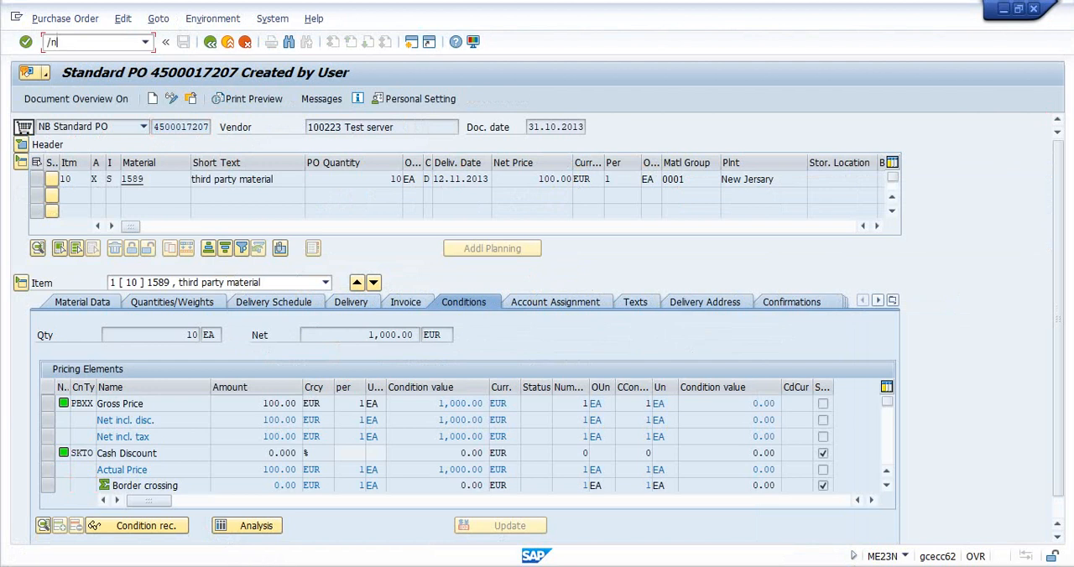
- Open transaction MIGO and load the third-party purchase order for goods receipt, using R01 Purchase Order as the reference document
{"action": "key", "text": "Return"}
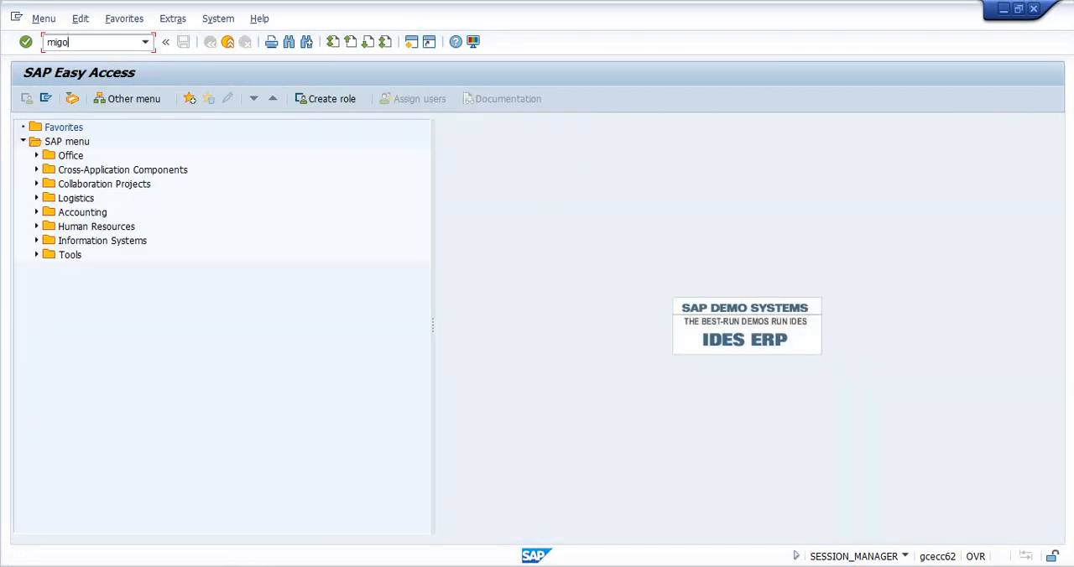
{"action": "key", "text": "Return"}
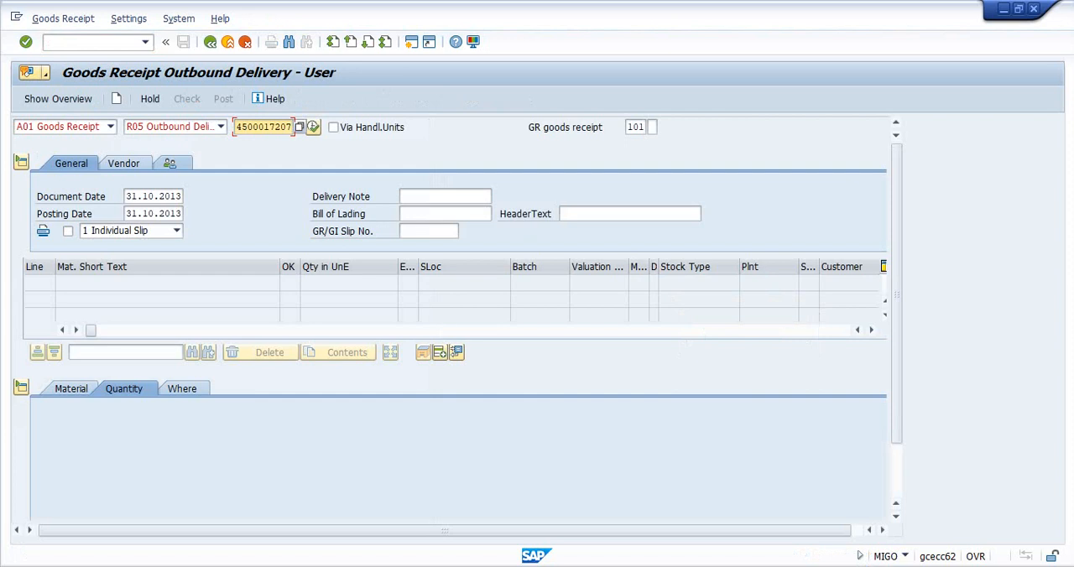
{"action": "key", "text": "Return"}
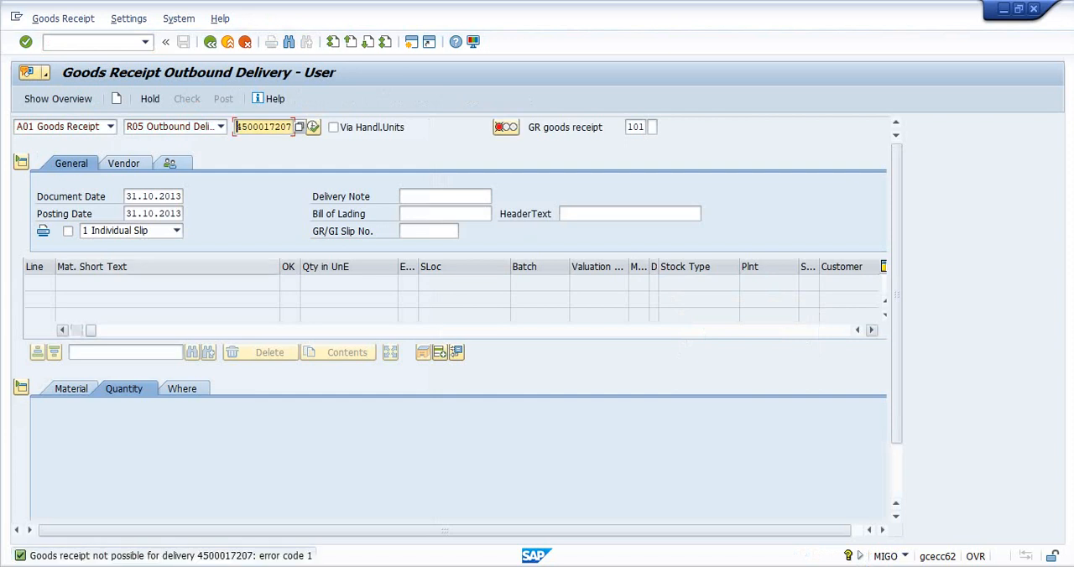
{"action": "left_click", "coordinate": [221, 127]}
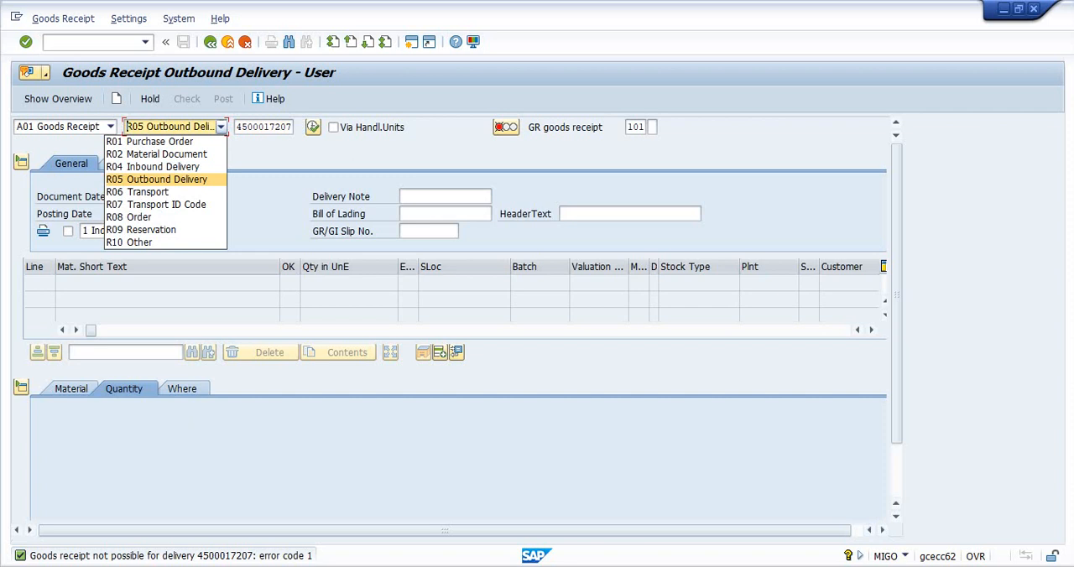
{"action": "left_click", "coordinate": [159, 142]}
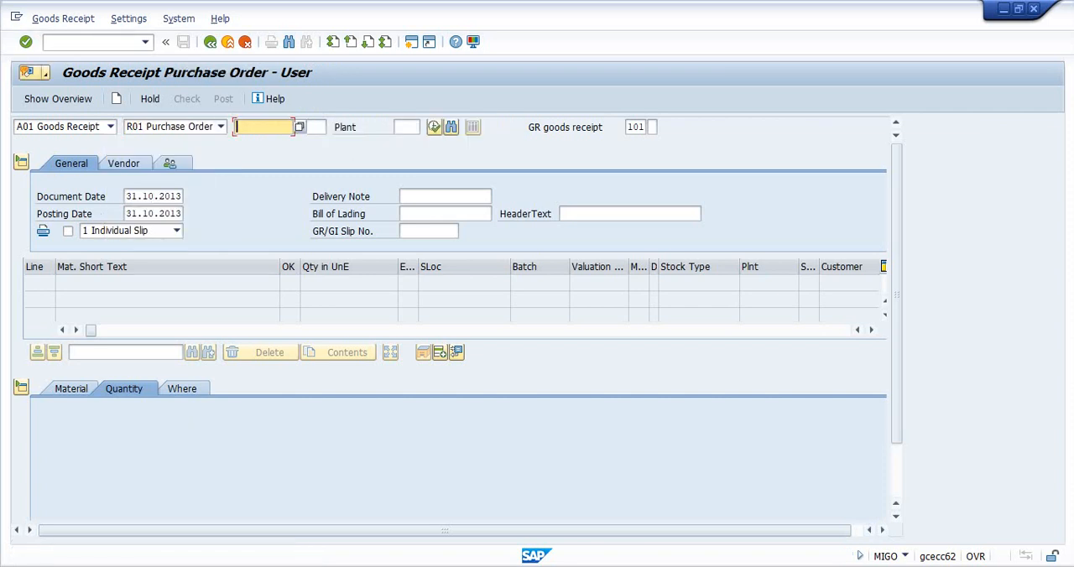
{"action": "key", "text": "Return"}
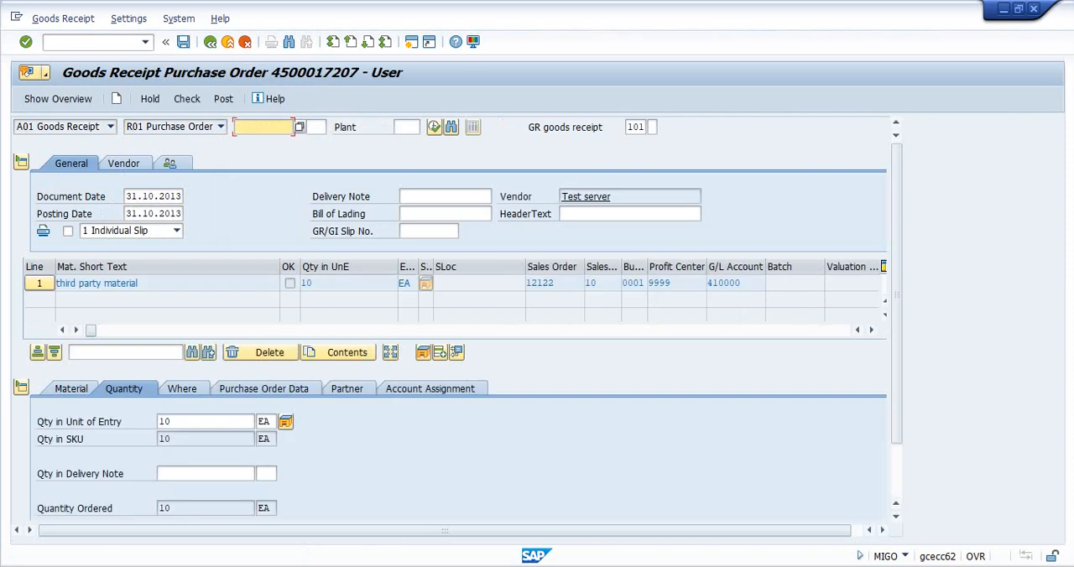
- Check the quantity and material of the third-party item, mark it as Item OK and post the goods receipt
{"action": "left_click", "coordinate": [166, 422]}
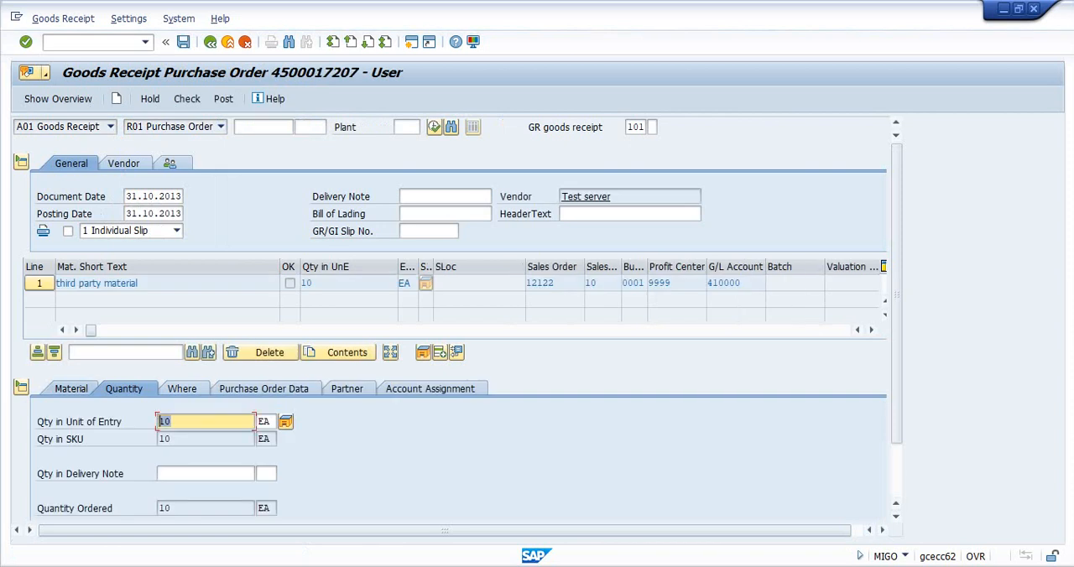
{"action": "left_click", "coordinate": [72, 389]}
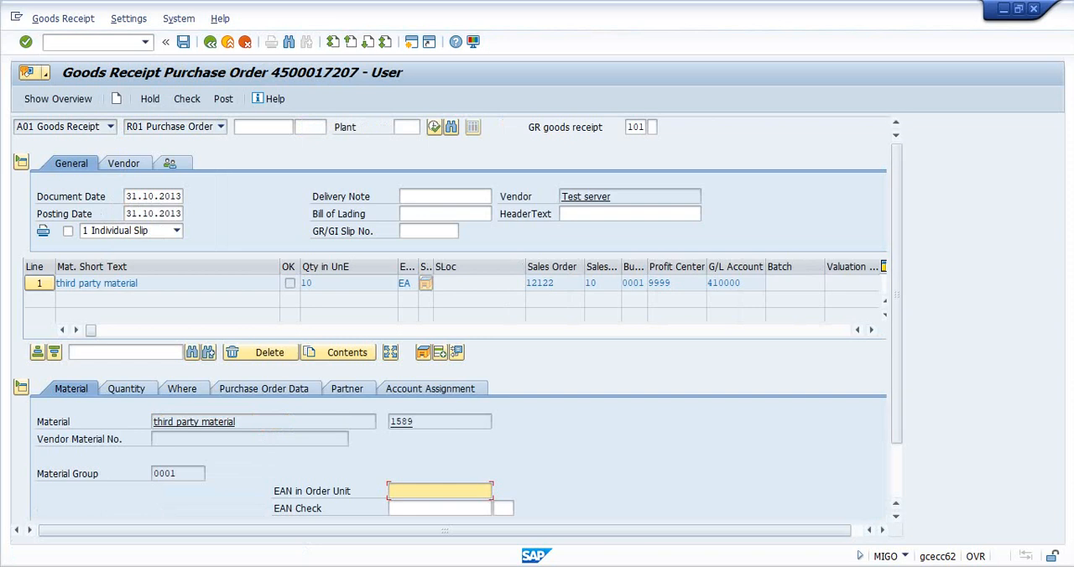
{"action": "left_click_drag", "start_coordinate": [897, 296], "coordinate": [897, 348]}
{"action": "left_click", "coordinate": [74, 508]}
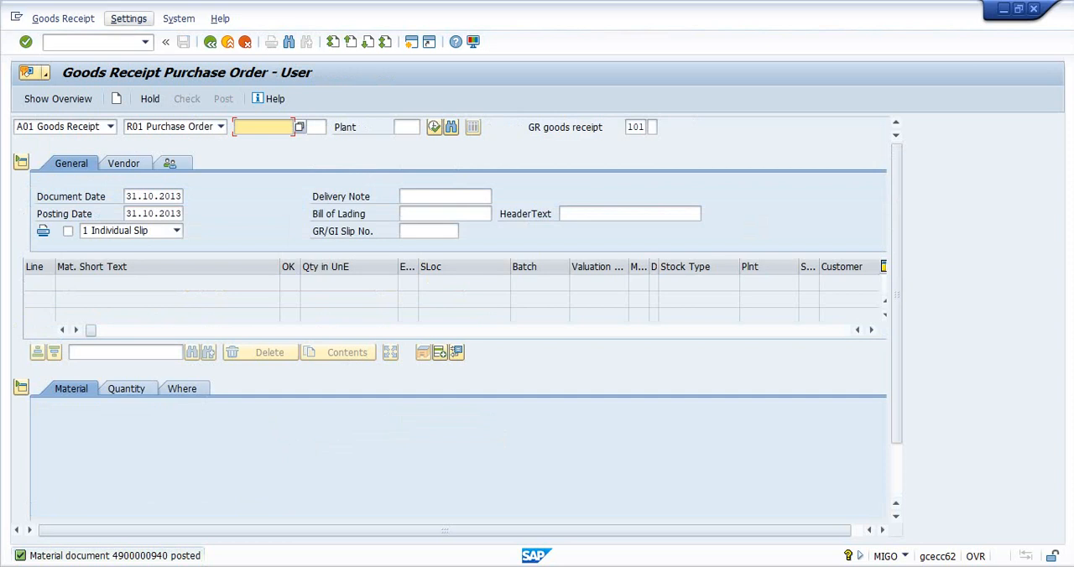
- Open transaction MIRO and set the incoming invoice date to 31.10.2013
{"action": "left_click", "coordinate": [90, 42]}
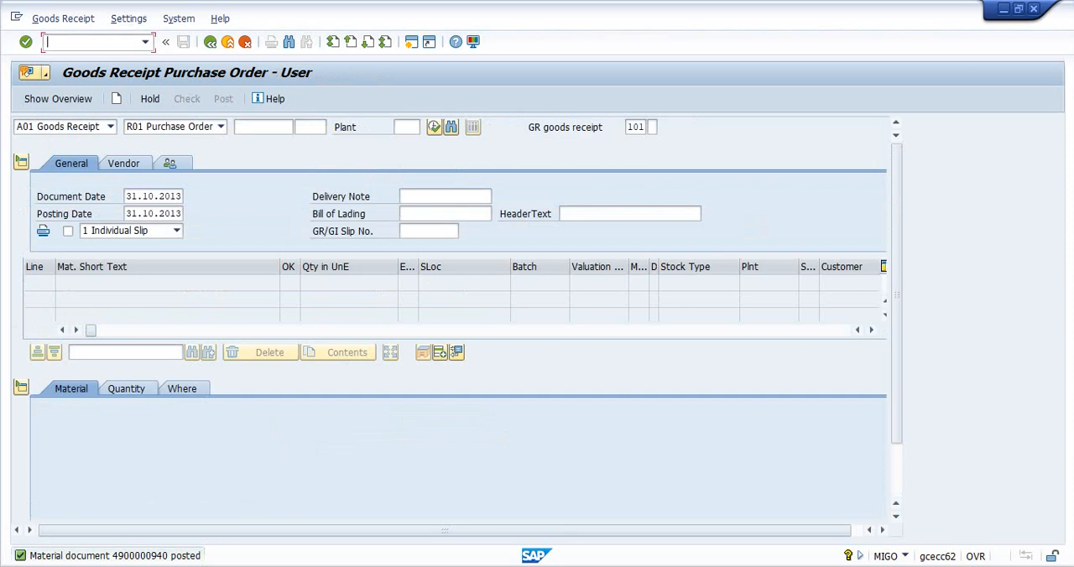
{"action": "key", "text": "Return"}
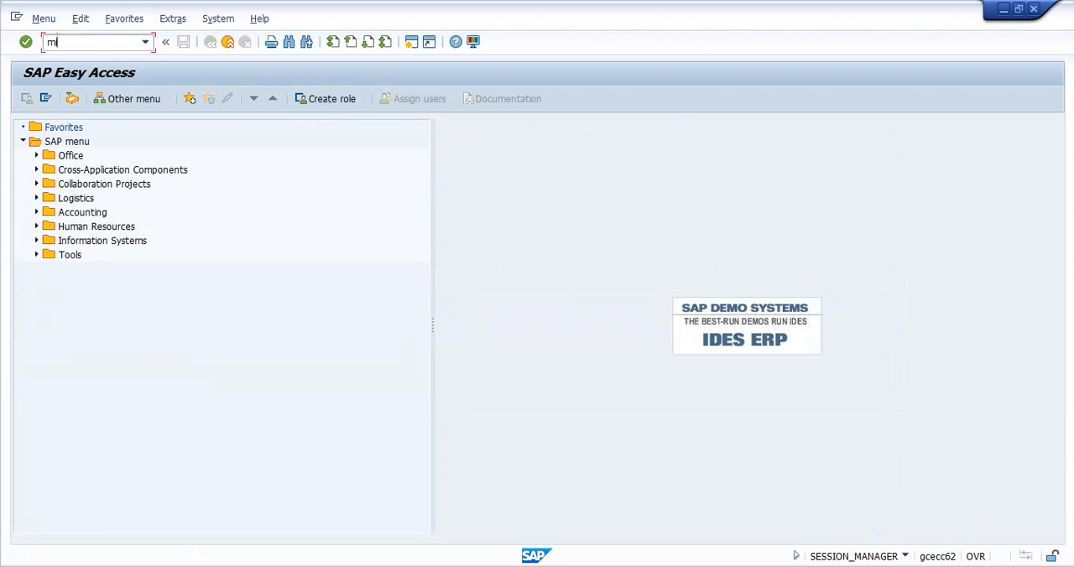
{"action": "key", "text": "Return"}
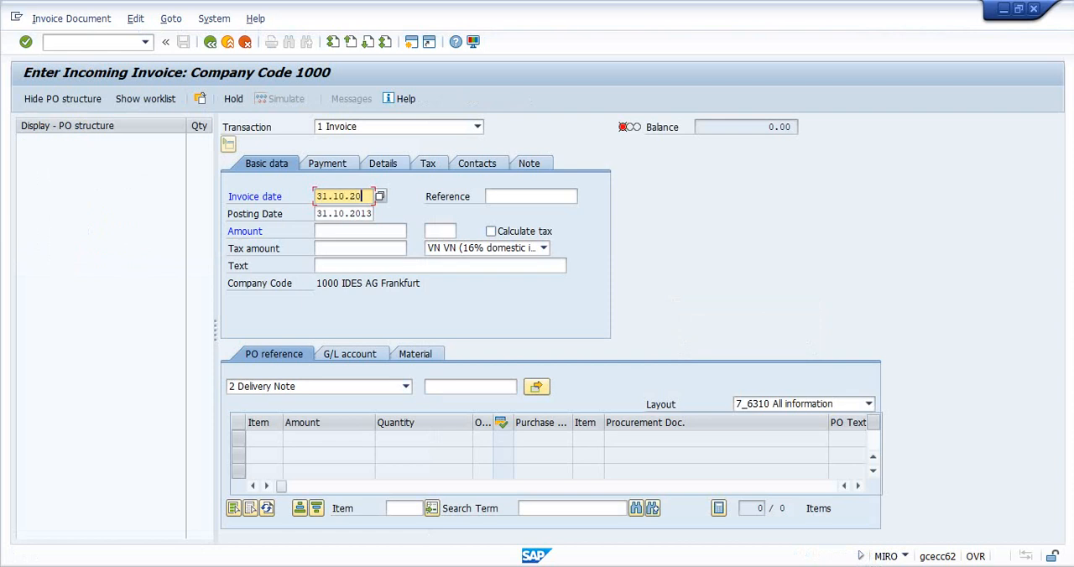
{"action": "type", "text": "3"}
{"action": "key", "text": "Return"}
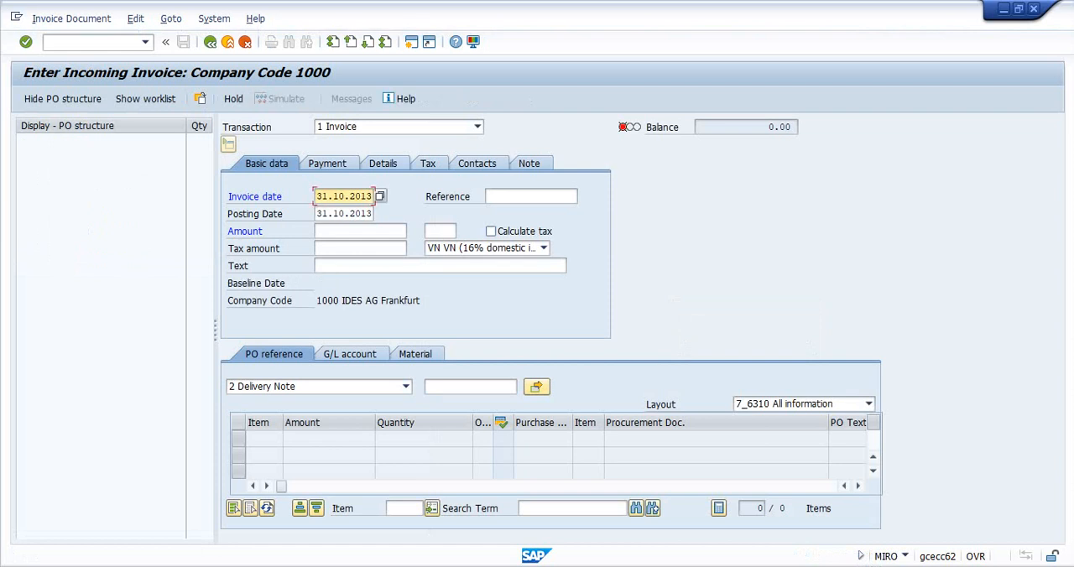
- Set the invoice amount to 1000 and the tax code to 0I (Input tax 0%)
{"action": "left_click", "coordinate": [361, 230]}
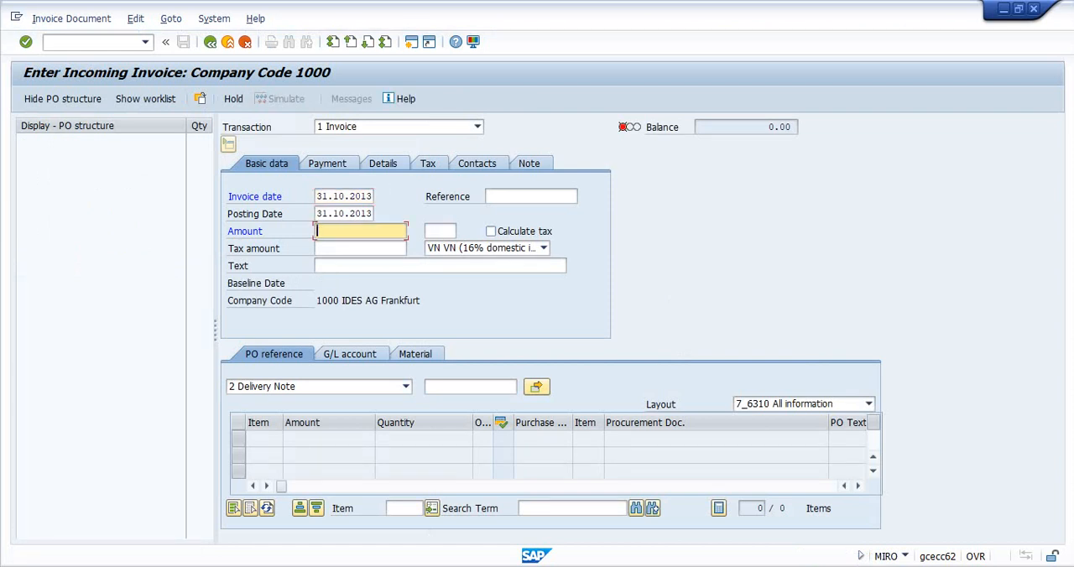
{"action": "key", "text": "Return"}
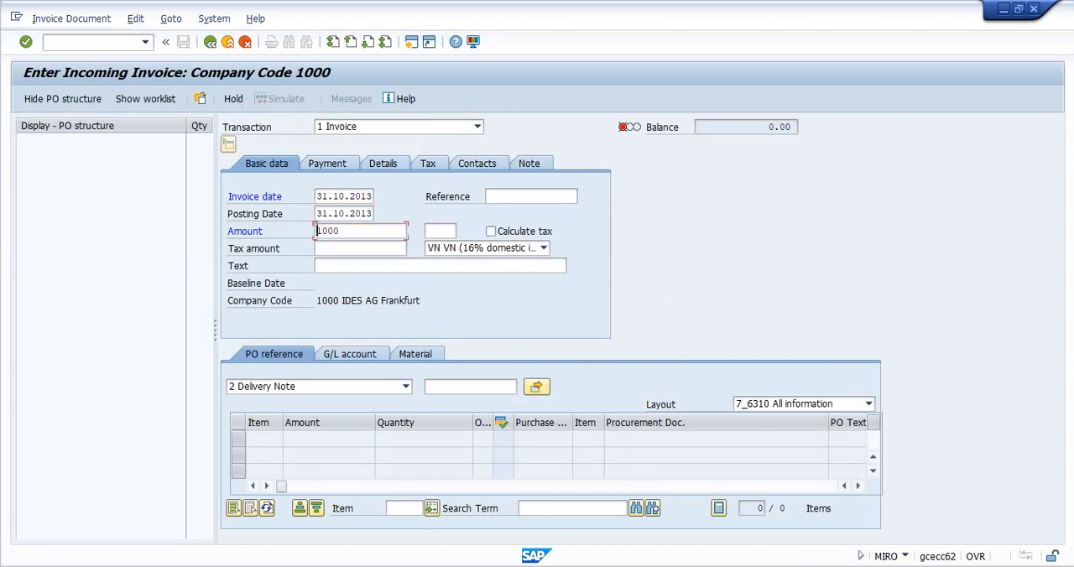
{"action": "left_click", "coordinate": [543, 248]}
{"action": "key", "text": "Return"}
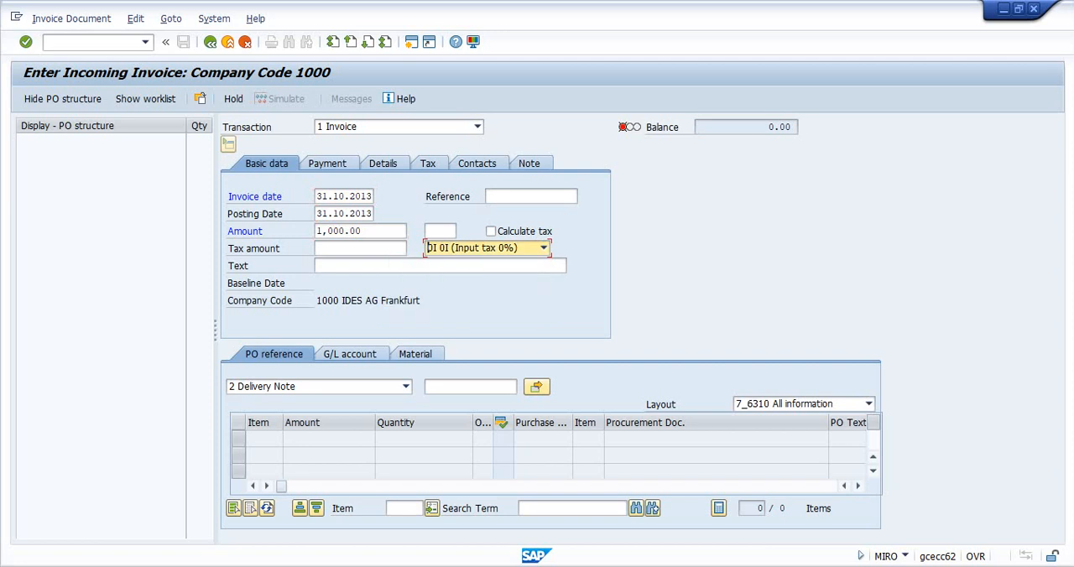
- Change the invoice reference to Purchase Order/Scheduling Agreement and load the third-party purchase order by its number
{"action": "left_click", "coordinate": [406, 387]}
{"action": "left_click", "coordinate": [316, 402]}
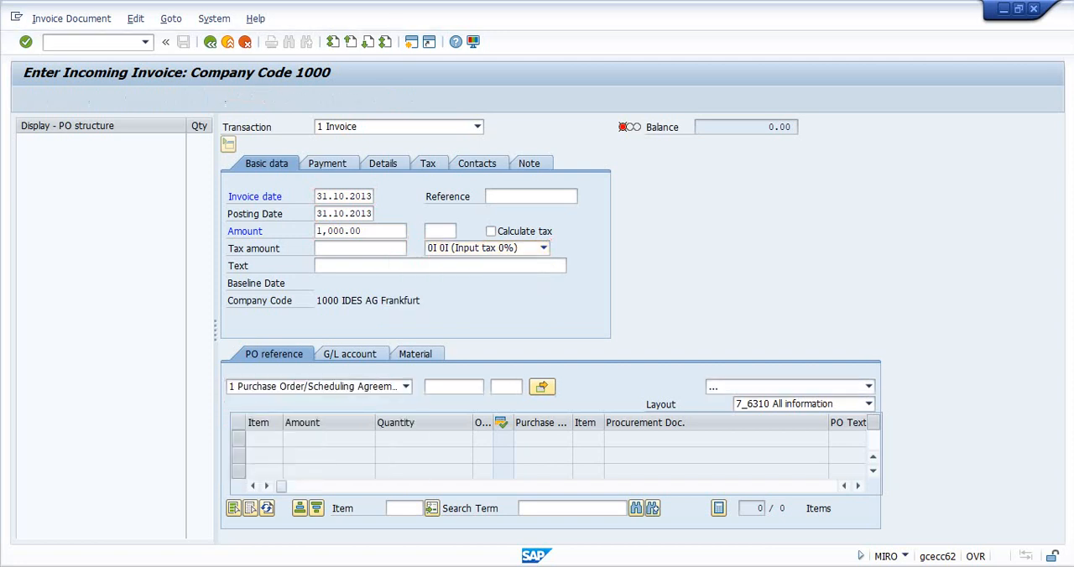
{"action": "key", "text": "Return"}
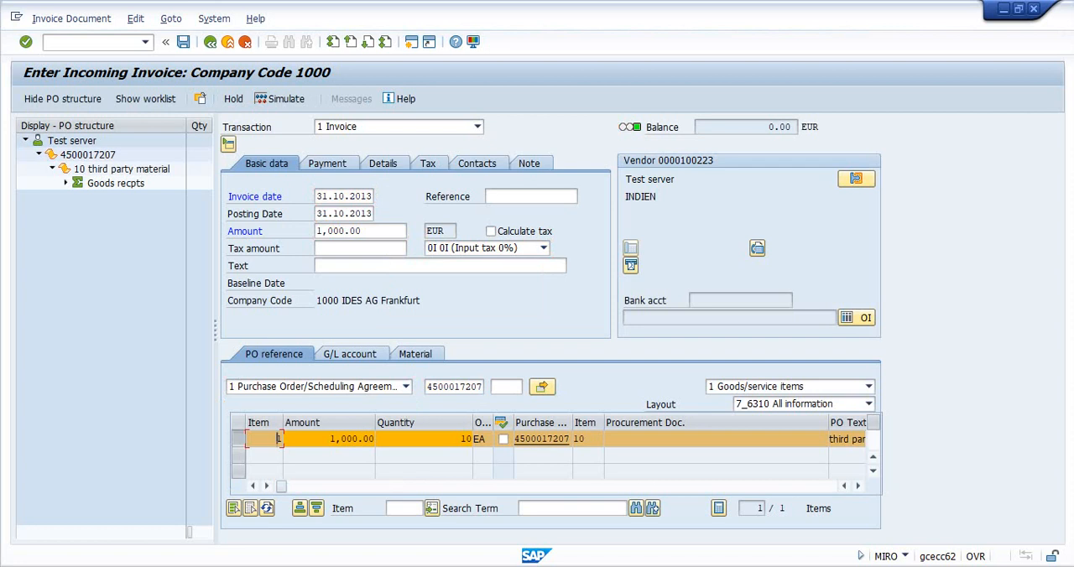
- Set the payment baseline date to 31.10.2013 and post the vendor invoice from its simulation
{"action": "left_click", "coordinate": [281, 98]}
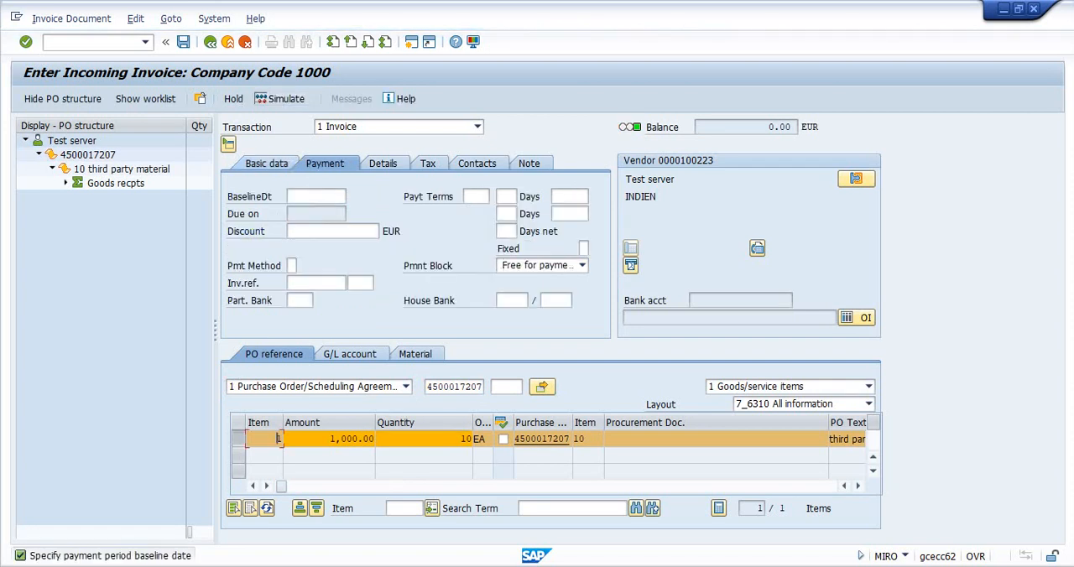
{"action": "mouse_move", "coordinate": [281, 486]}
{"action": "left_mouse_down"}
{"action": "mouse_move", "coordinate": [505, 487]}
{"action": "mouse_move", "coordinate": [282, 487]}
{"action": "left_mouse_up"}
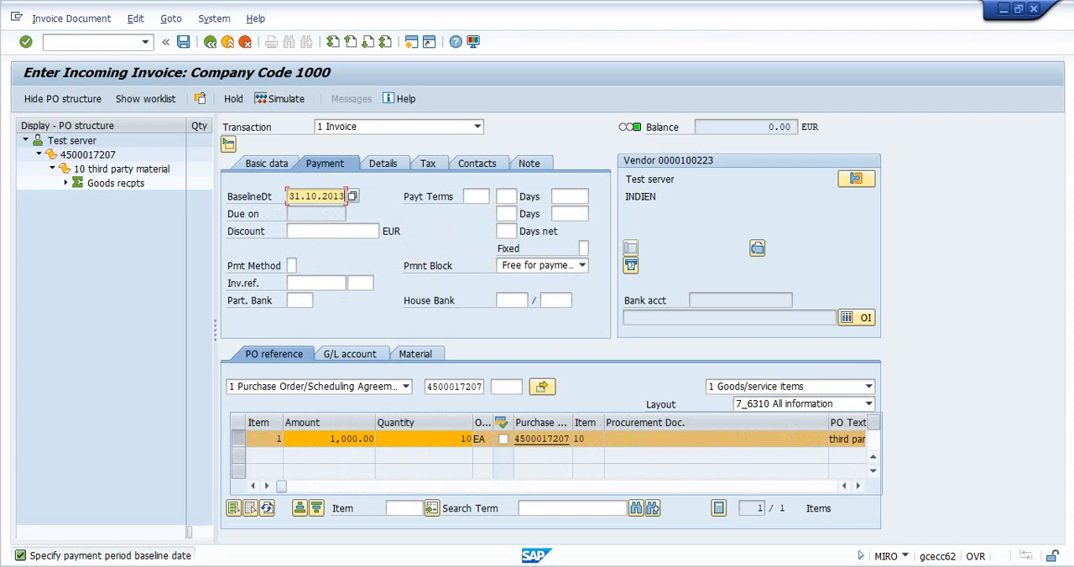
{"action": "key", "text": "Return"}
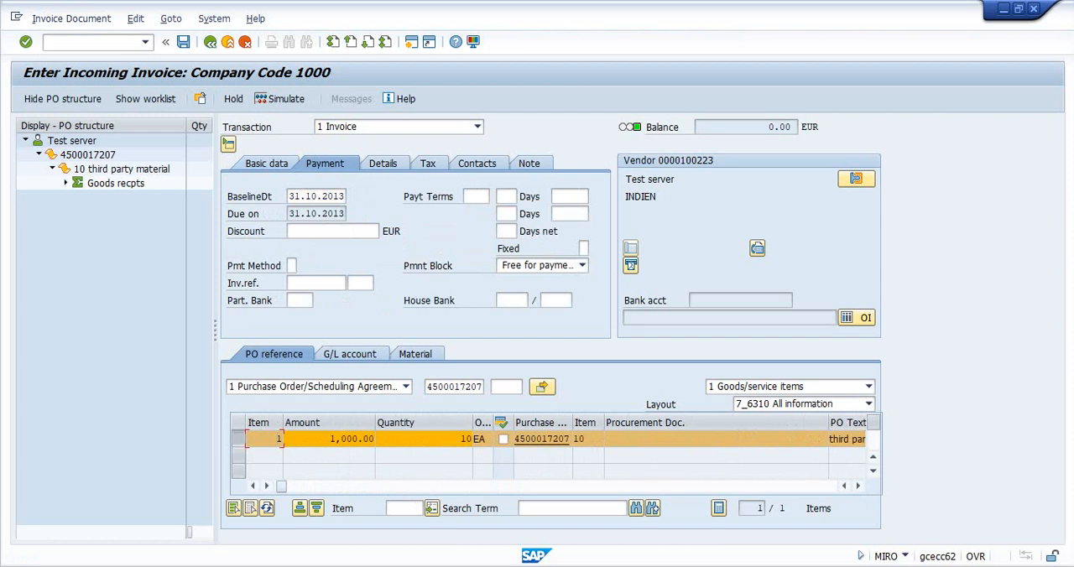
{"action": "left_click", "coordinate": [284, 99]}
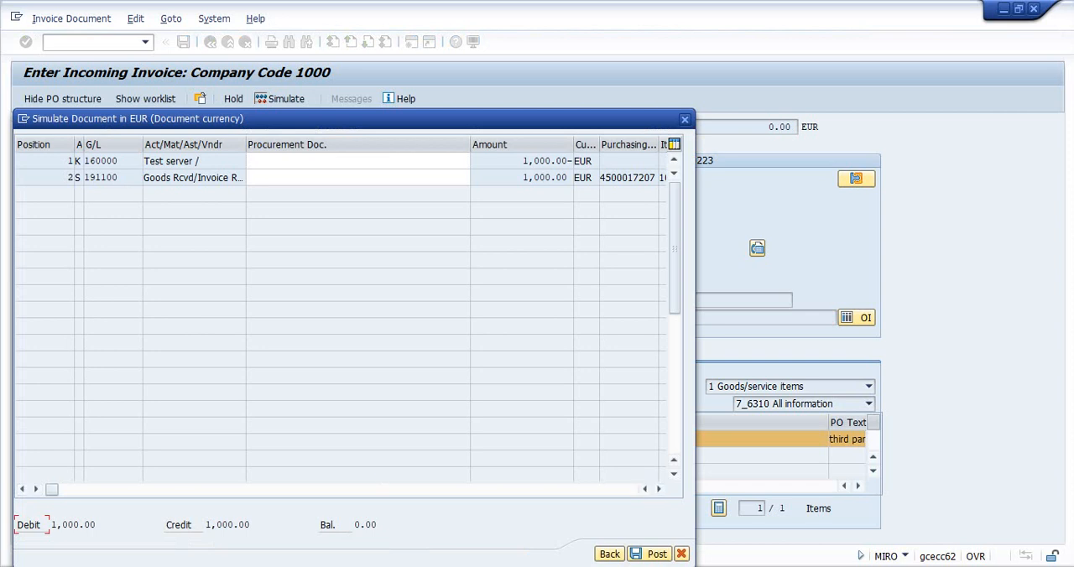
{"action": "left_click", "coordinate": [649, 554]}
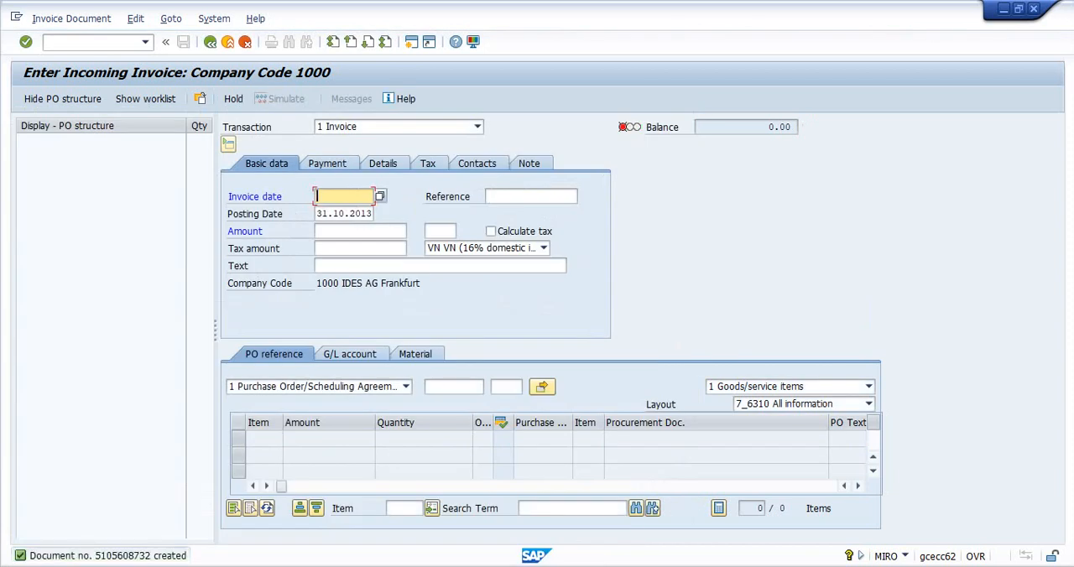
- Open transaction VF01 and create and save the billing document for the third-party sales order
{"action": "left_click", "coordinate": [89, 41]}
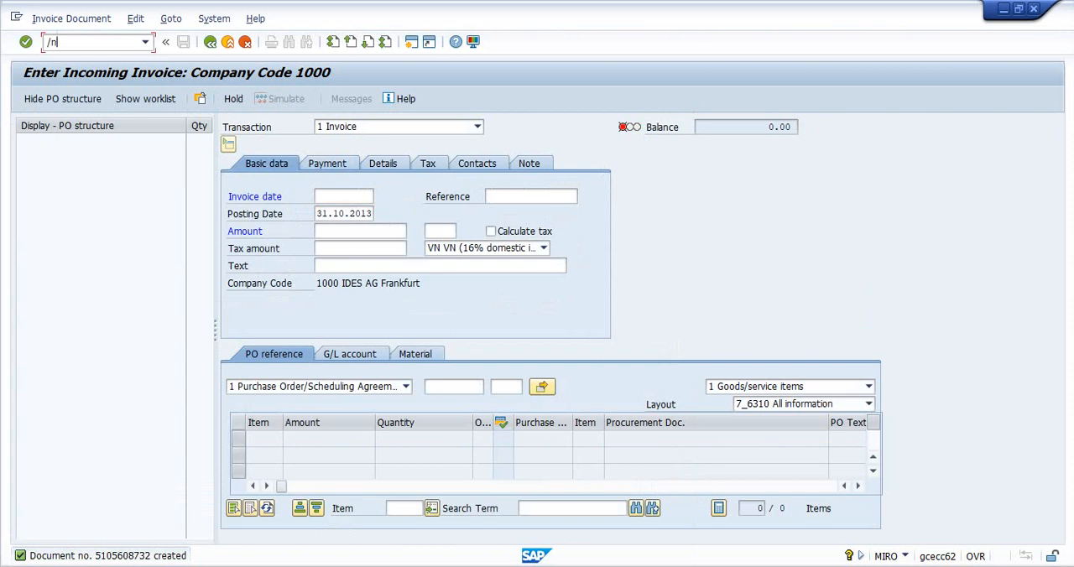
{"action": "key", "text": "Return"}
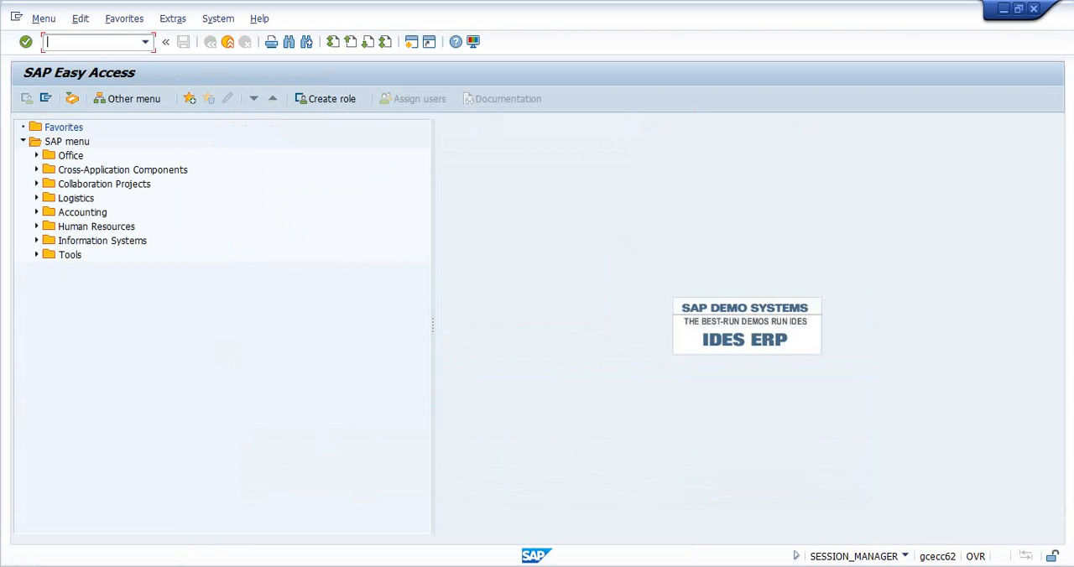
{"action": "type", "text": "f01"}
{"action": "key", "text": "Return"}
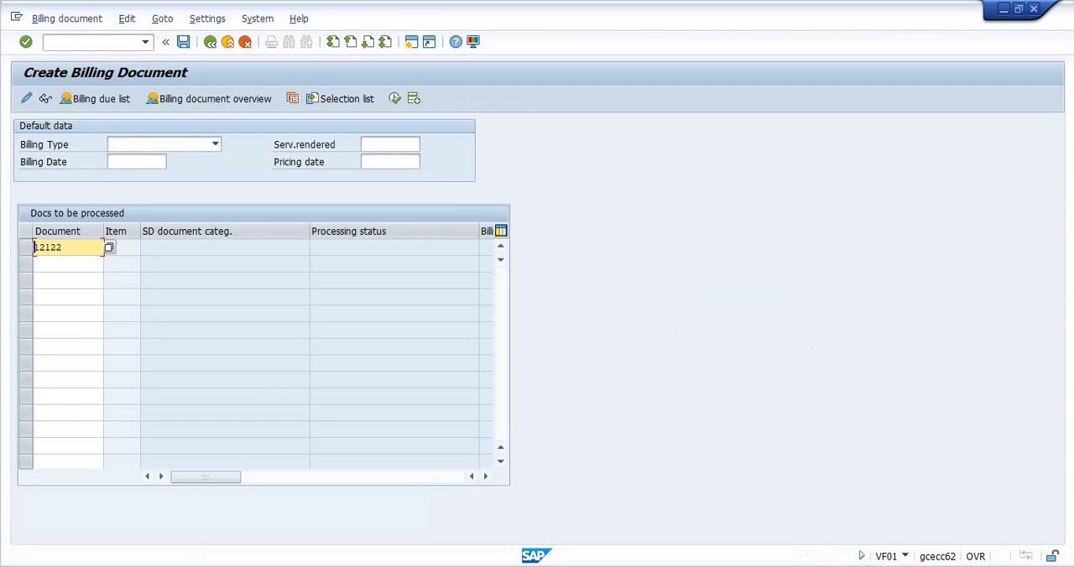
{"action": "key", "text": "Return"}
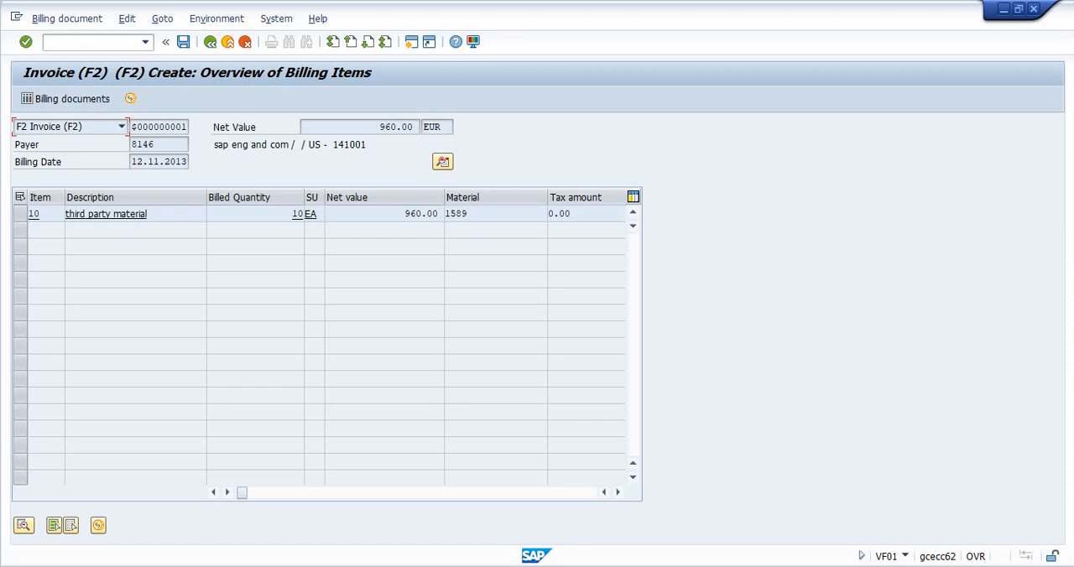
{"action": "left_click", "coordinate": [183, 42]}
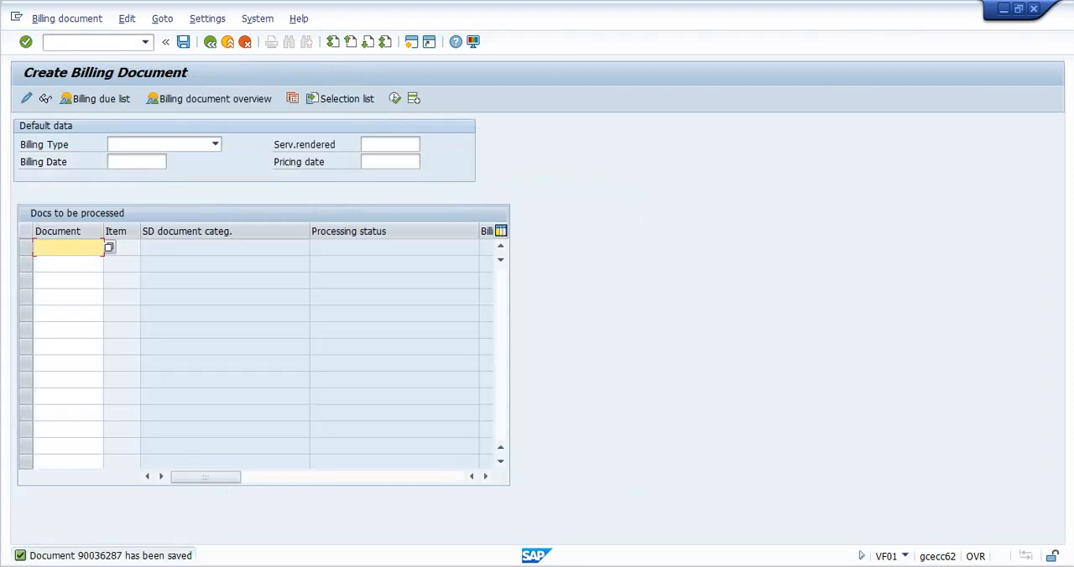
- Open transaction VA03 and display the document flow of the third-party sales order
{"action": "left_click", "coordinate": [69, 42]}
{"action": "type", "text": "/n"}
{"action": "key", "text": "Return"}
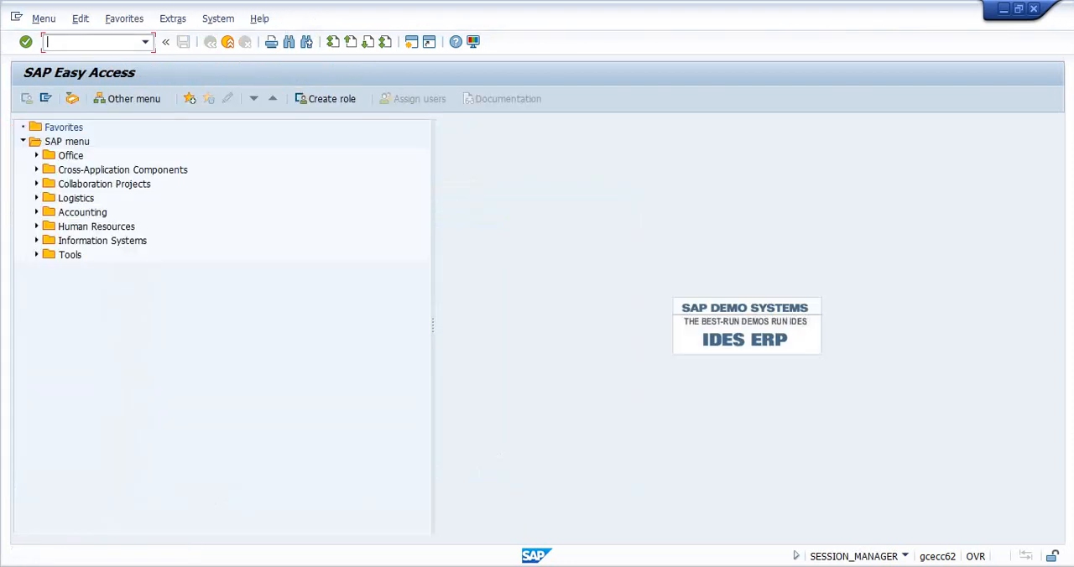
{"action": "type", "text": "va03"}
{"action": "key", "text": "Return"}
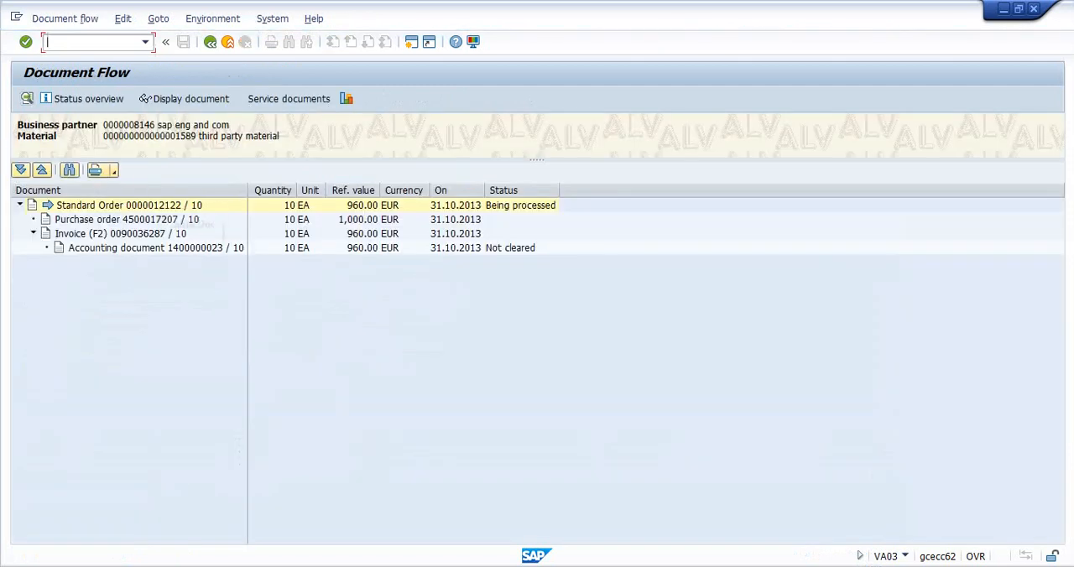
- Review each document in the sales order's document flow and display the details of the F2 invoice
{"action": "left_click", "coordinate": [121, 207]}
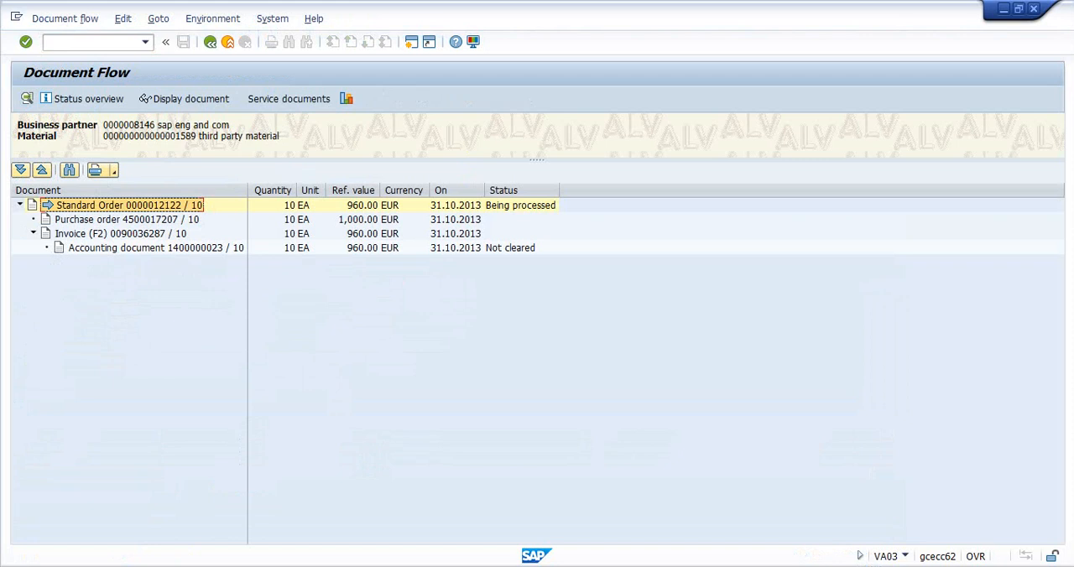
{"action": "left_click", "coordinate": [126, 220]}
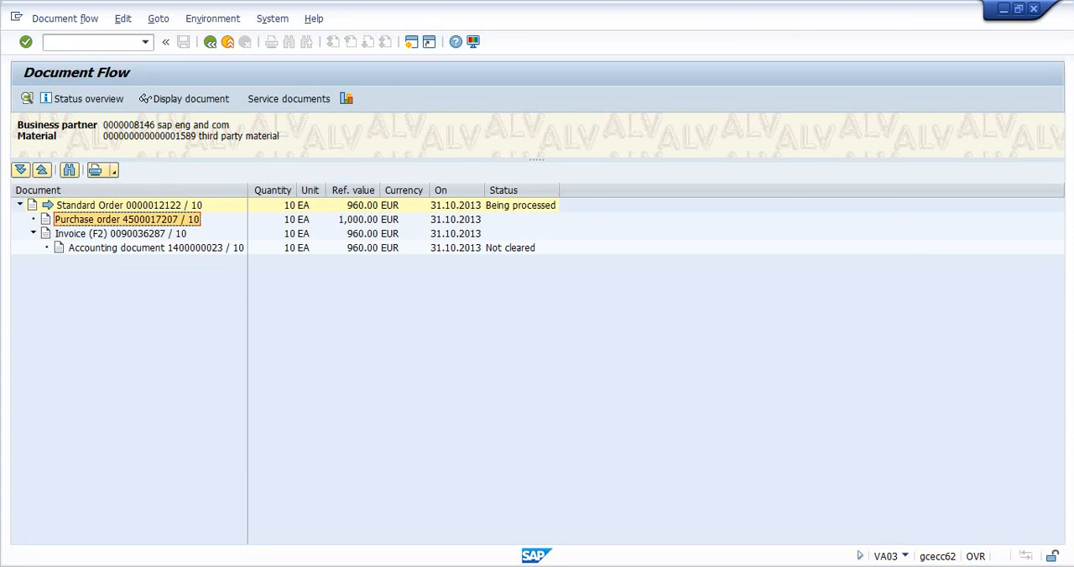
{"action": "left_click", "coordinate": [123, 234]}
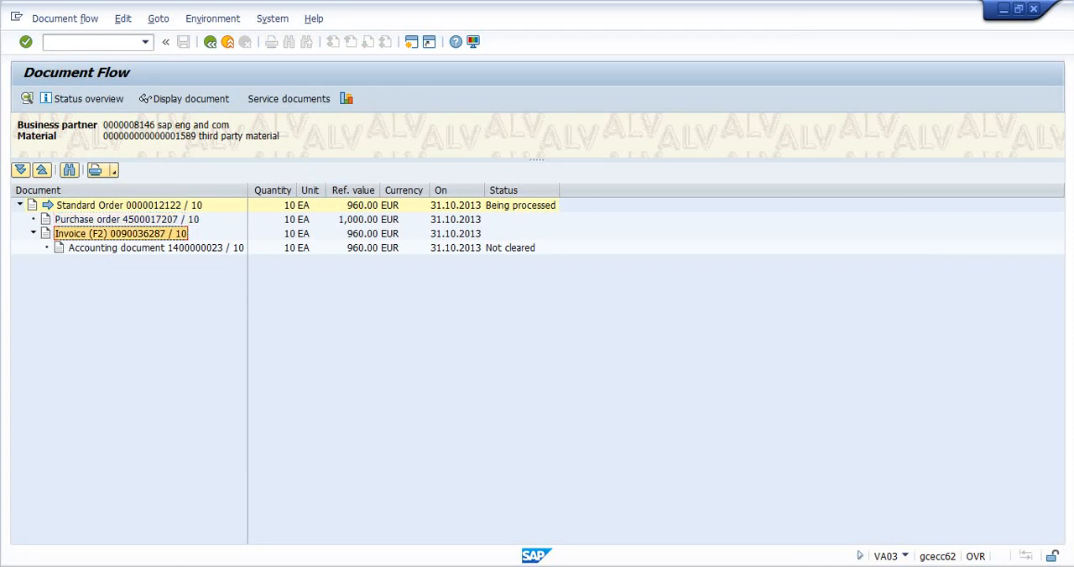
{"action": "left_click", "coordinate": [135, 248]}
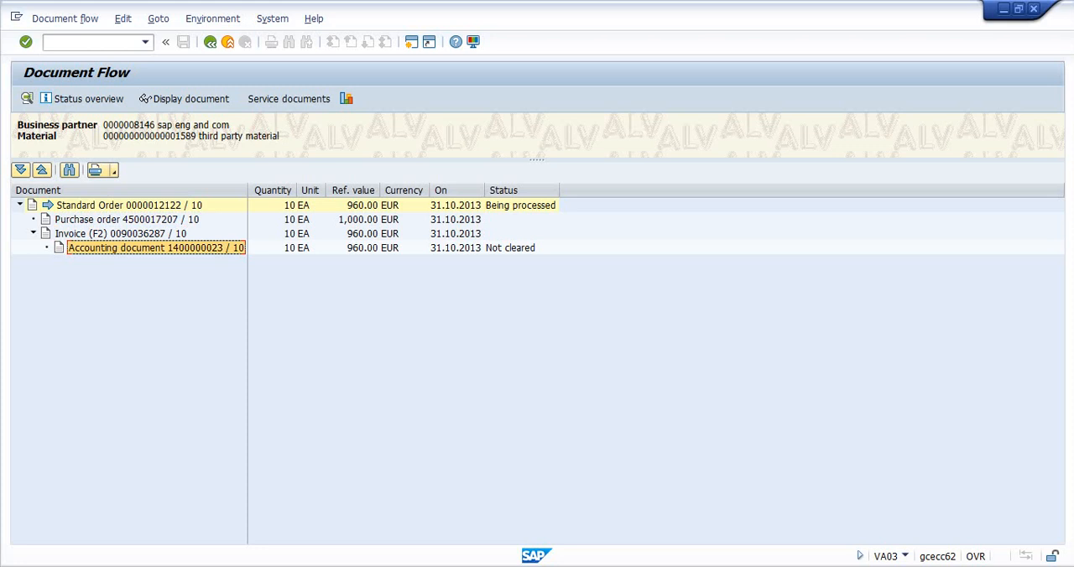
{"action": "double_click", "coordinate": [144, 234]}
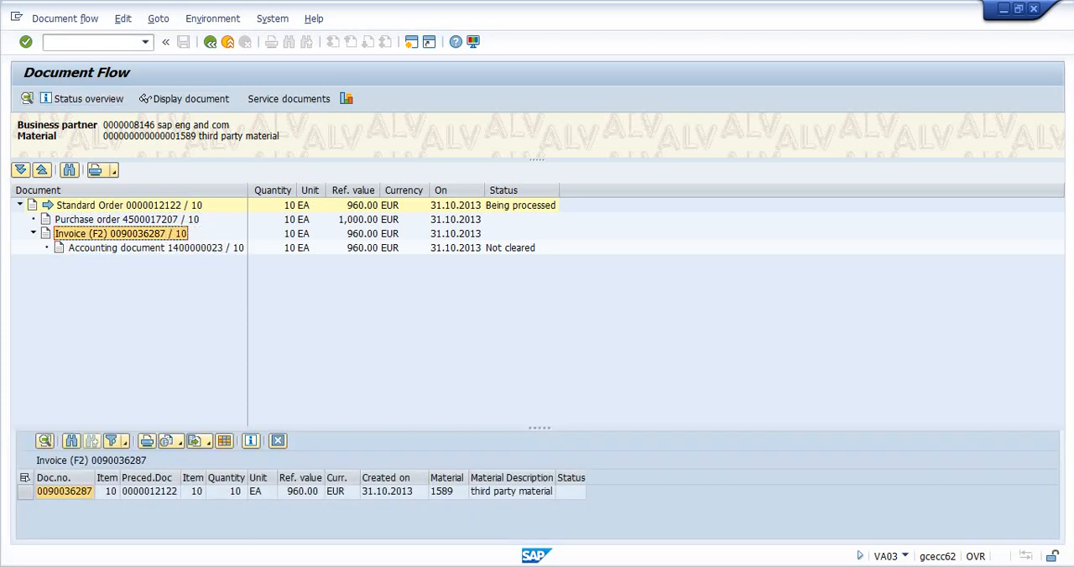
- Display the billing document of the F2 invoice from the document flow and switch to the Thirdparty Concept document in Word
{"action": "left_click", "coordinate": [184, 99]}
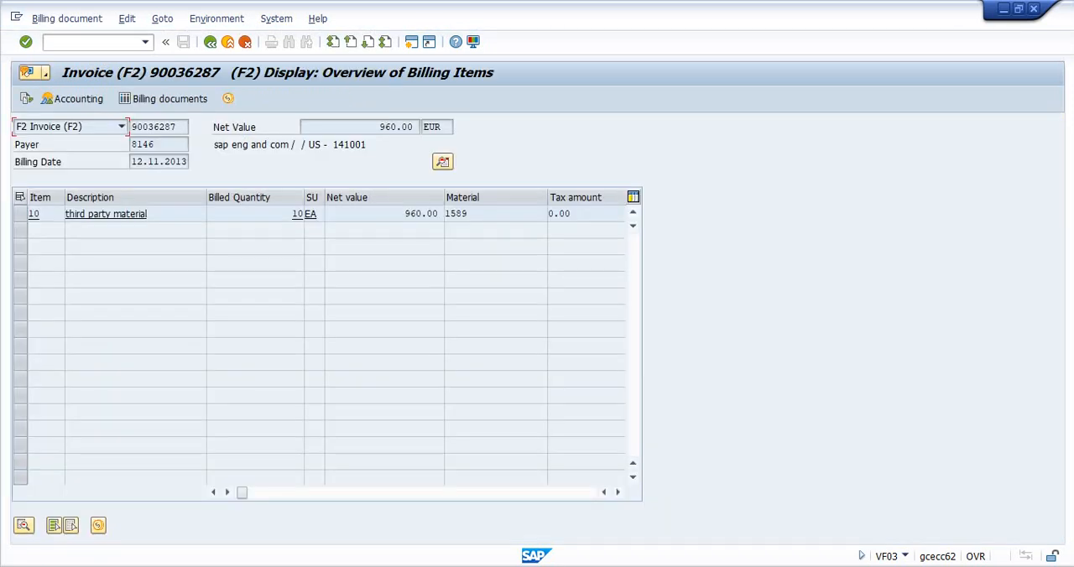
{"action": "key", "text": "alt+Tab"}
{"action": "scroll", "coordinate": [530, 336], "scroll_direction": "down", "scroll_amount": 15}
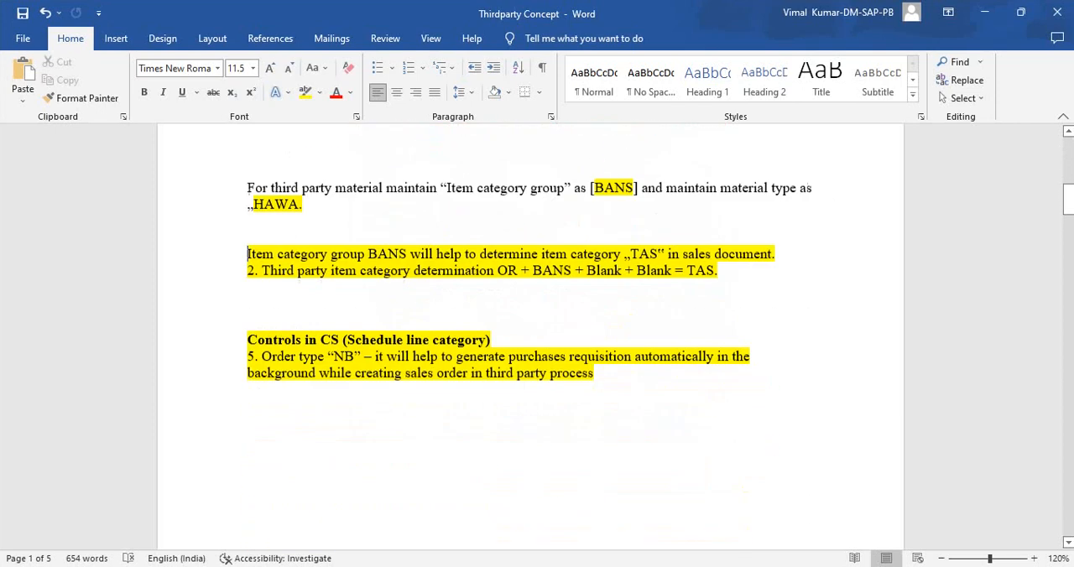
{"action": "left_click", "coordinate": [248, 235]}
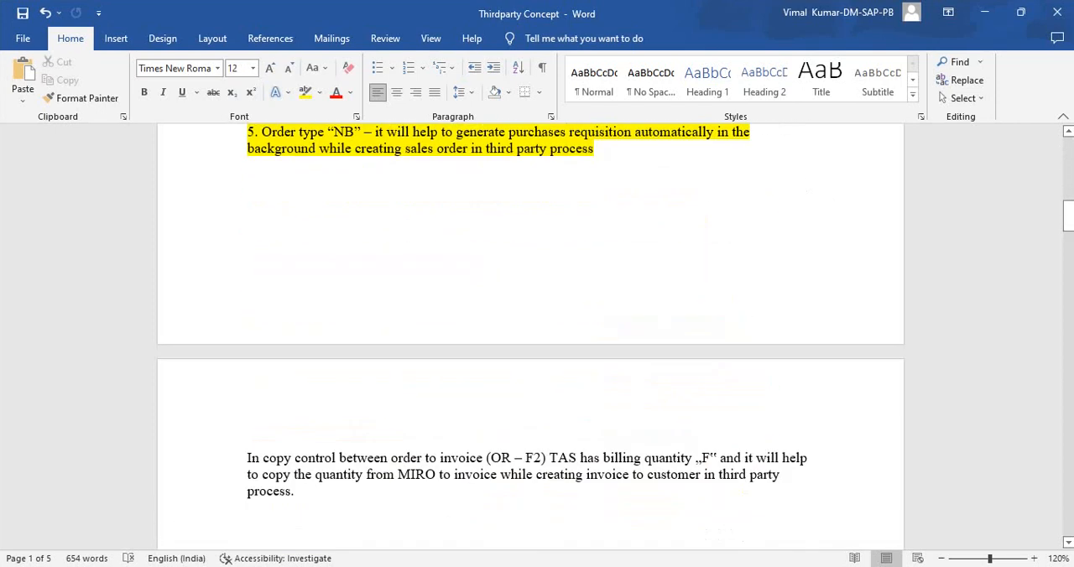
{"action": "key", "text": "Return"}
{"action": "key", "text": "Return"}
{"action": "key", "text": "Up"}
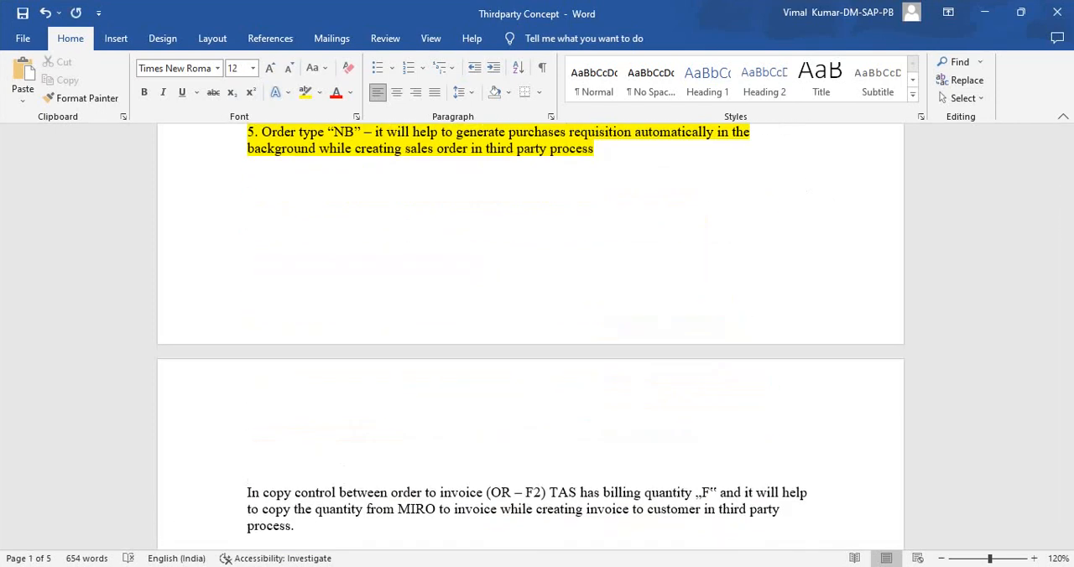
{"action": "scroll", "coordinate": [530, 335], "scroll_direction": "down", "scroll_amount": 3}
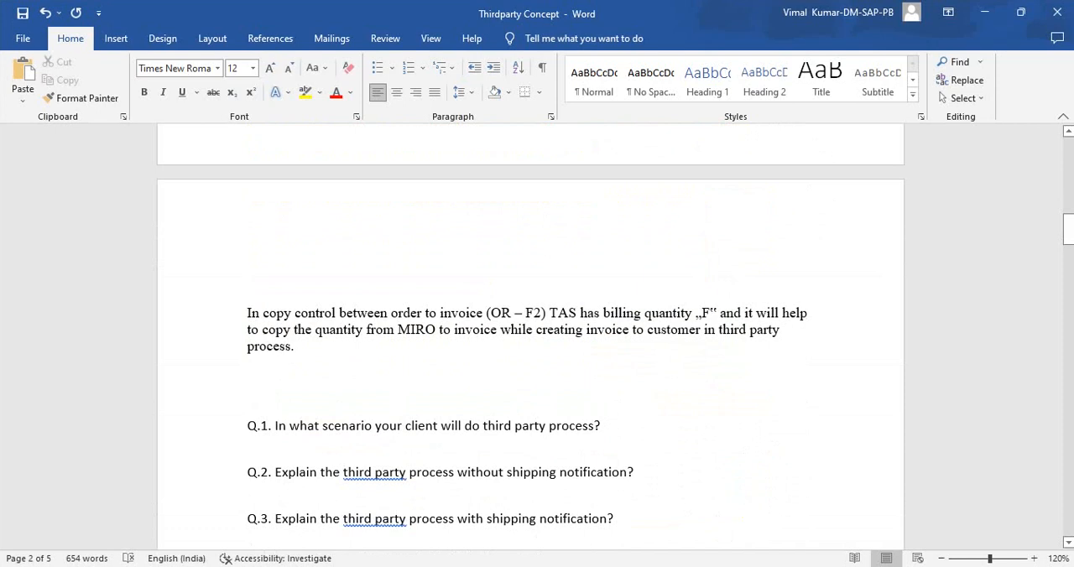
{"action": "key", "text": "Delete"}
{"action": "key", "text": "Delete"}
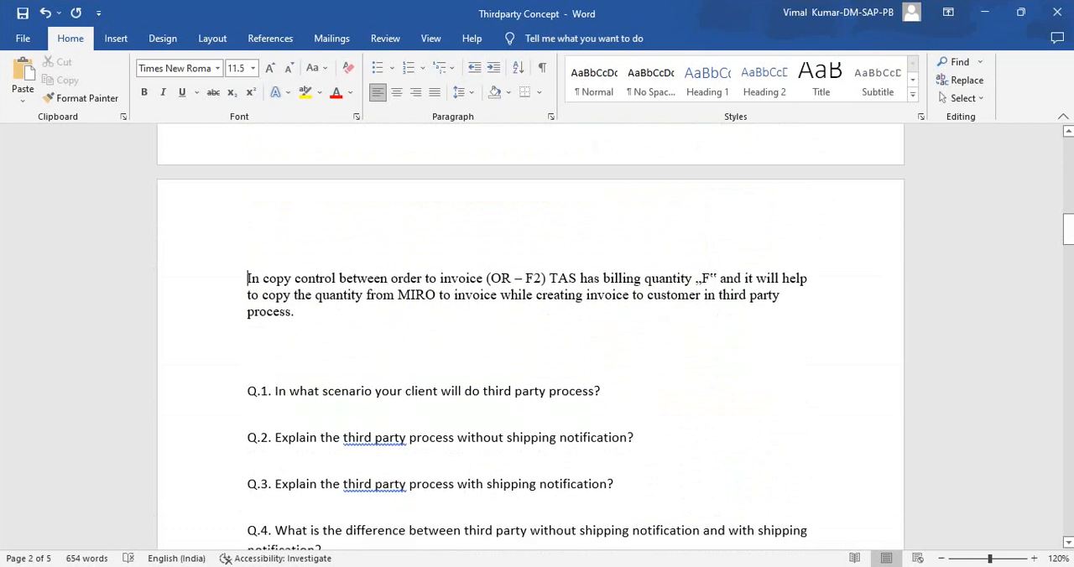
{"action": "left_click_drag", "start_coordinate": [490, 277], "coordinate": [542, 278]}
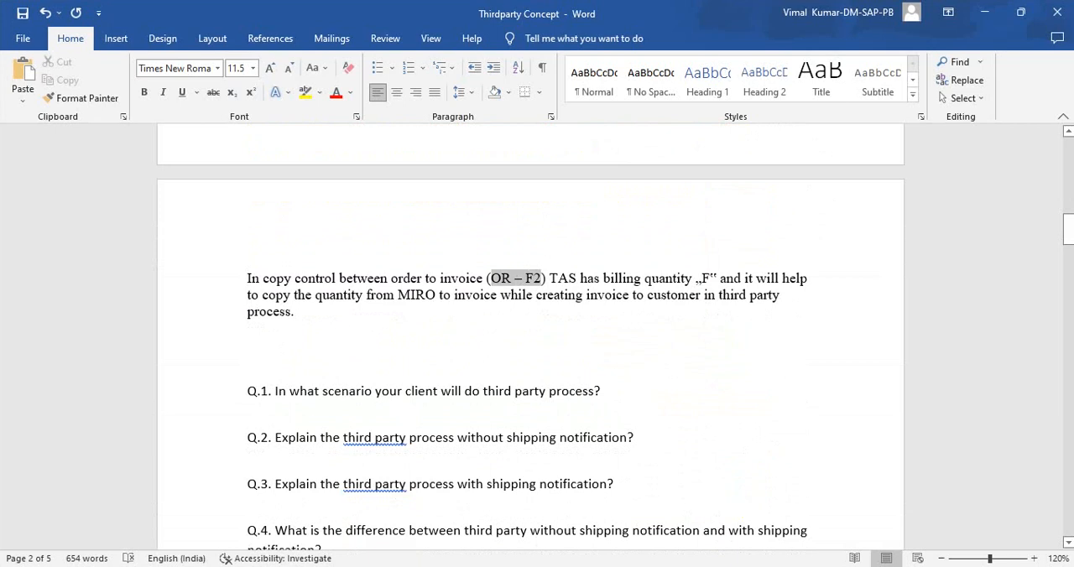
{"action": "key", "text": "shift+Left"}
- Insert blank lines between the copy control paragraph and Q.1 and add the line "Important point" there
{"action": "left_click", "coordinate": [247, 345]}
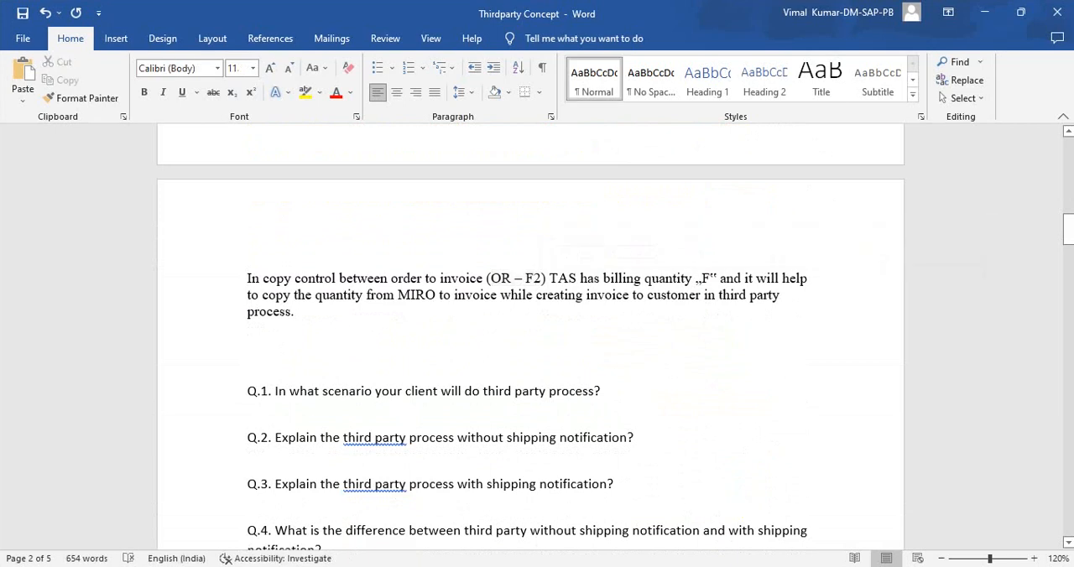
{"action": "key", "text": "Return"}
{"action": "key", "text": "Return"}
{"action": "key", "text": "Return"}
{"action": "key", "text": "Return"}
{"action": "key", "text": "Return"}
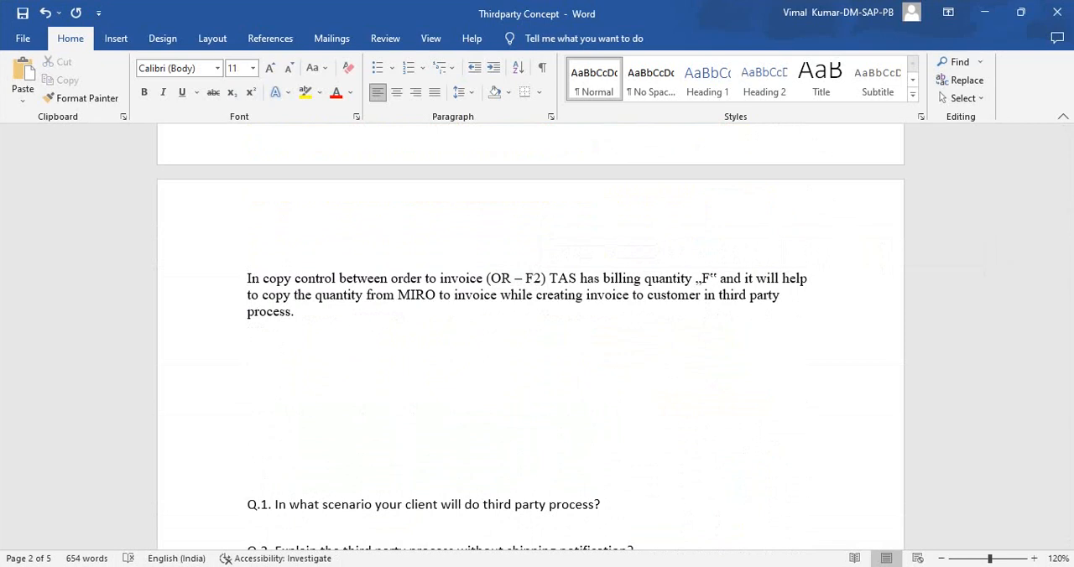
{"action": "type", "text": "ipor"}
{"action": "key", "text": "BackSpace"}
{"action": "key", "text": "BackSpace"}
{"action": "key", "text": "BackSpace"}
{"action": "type", "text": "m"}
{"action": "type", "text": "portant "}
{"action": "type", "text": "poun"}
{"action": "key", "text": "BackSpace"}
{"action": "key", "text": "BackSpace"}
{"action": "type", "text": "in"}
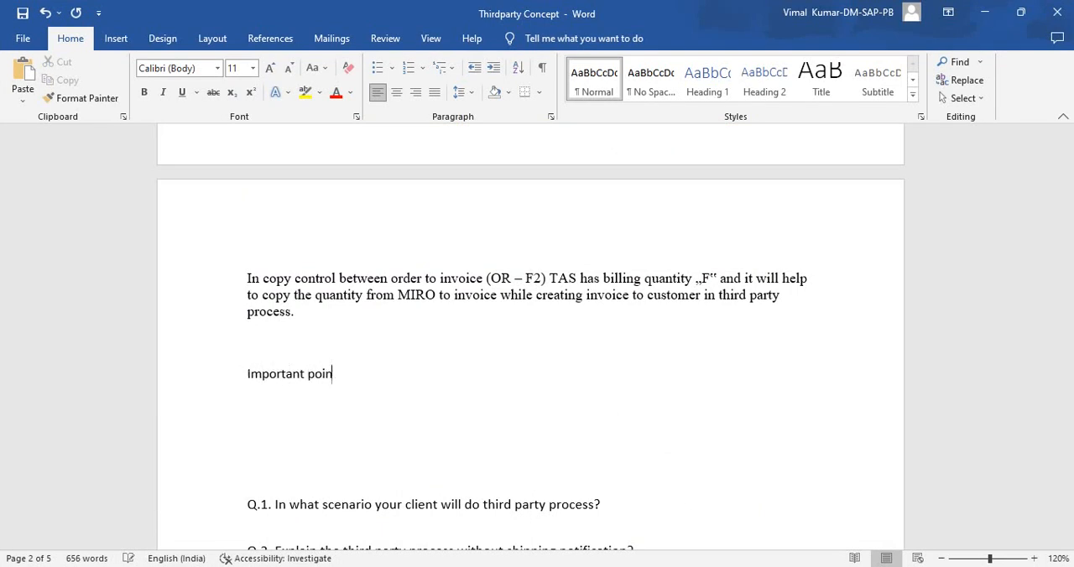
{"action": "type", "text": "t"}
{"action": "key", "text": "Return"}
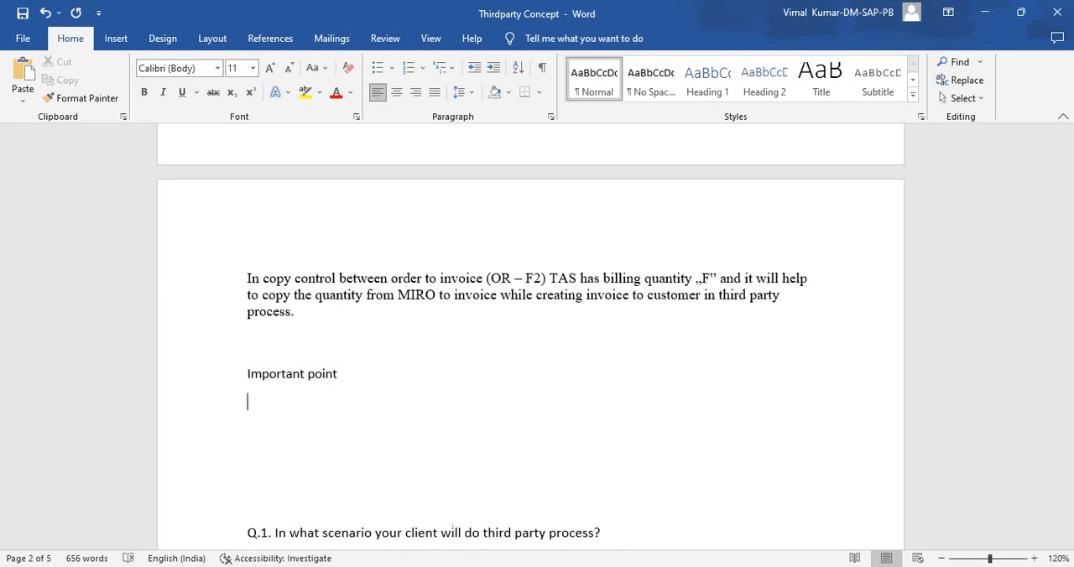
- Leave a blank line under "Important point" and add the line "Third party process with shipping notification"
{"action": "key", "text": "Return"}
{"action": "type", "text": "t"}
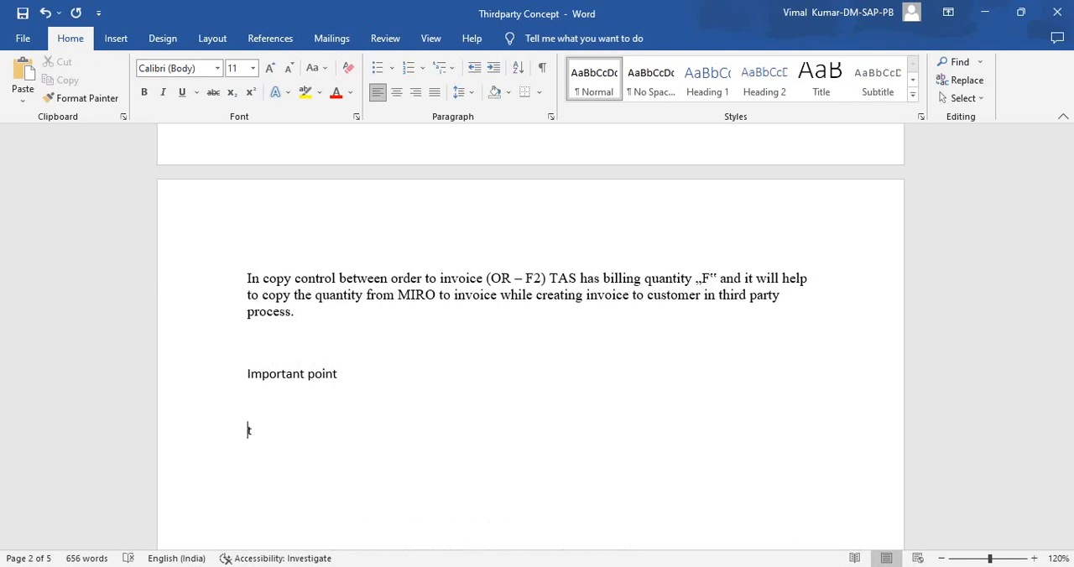
{"action": "type", "text": "hird party process "}
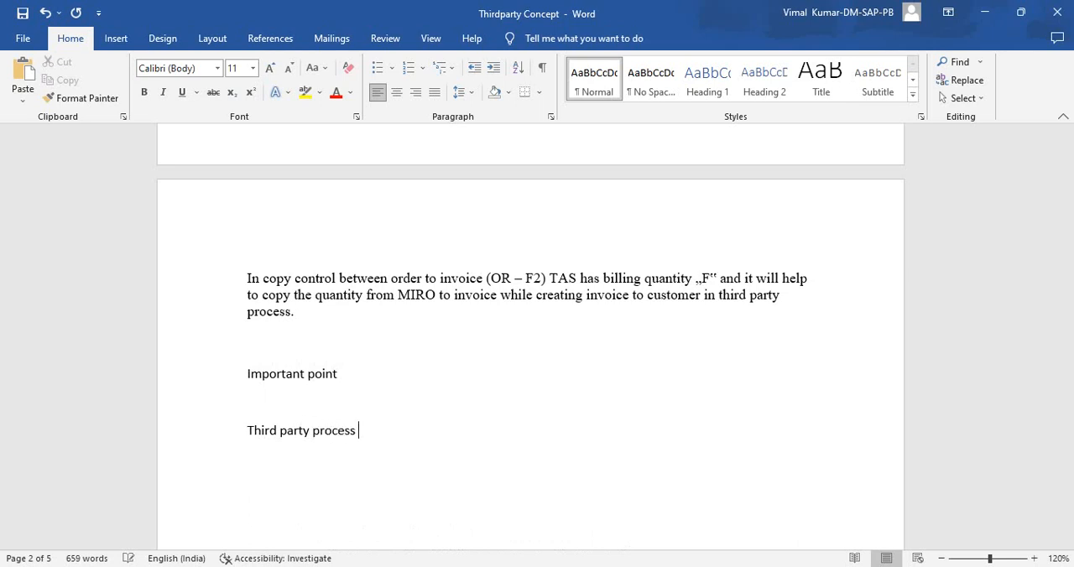
{"action": "type", "text": " with shipping noti"}
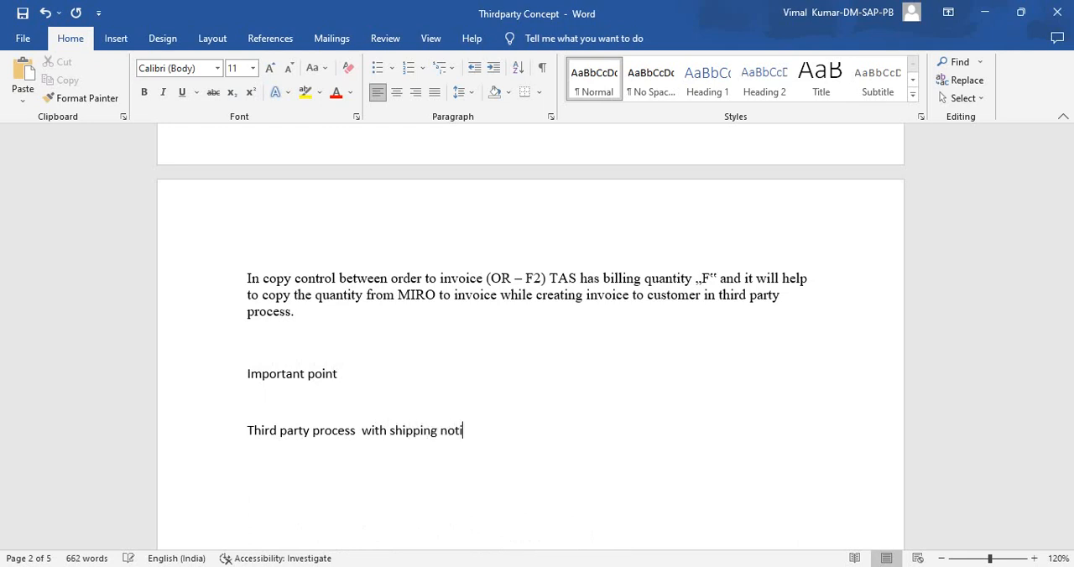
{"action": "type", "text": "fication"}
{"action": "key", "text": "Return"}
- Add the line "Without whipping notification" below the shipping notification line
{"action": "type", "text": "withn"}
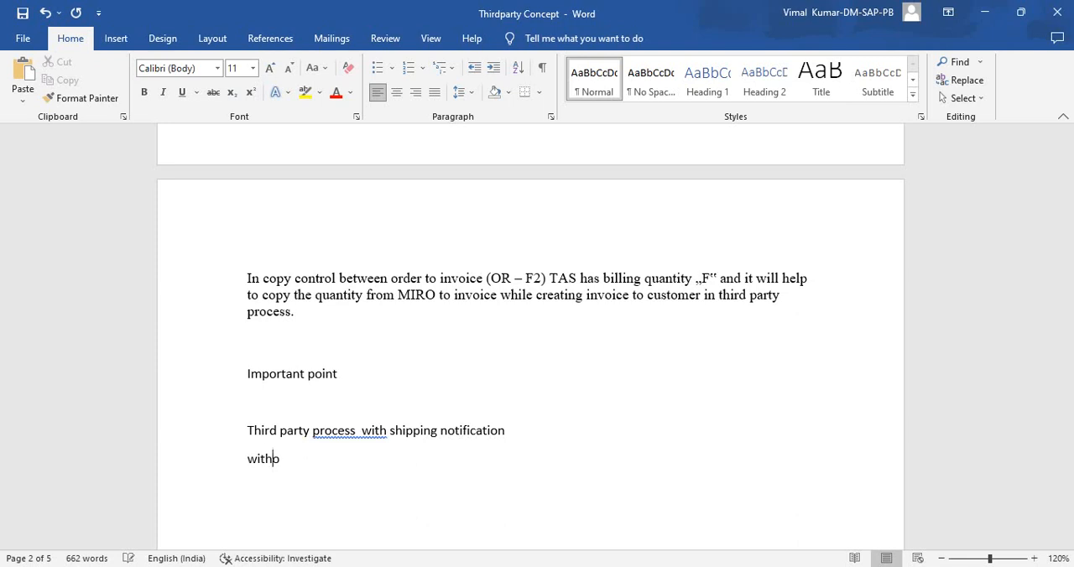
{"action": "key", "text": "BackSpace"}
{"action": "type", "text": "oun"}
{"action": "key", "text": "BackSpace"}
{"action": "type", "text": "t whippin"}
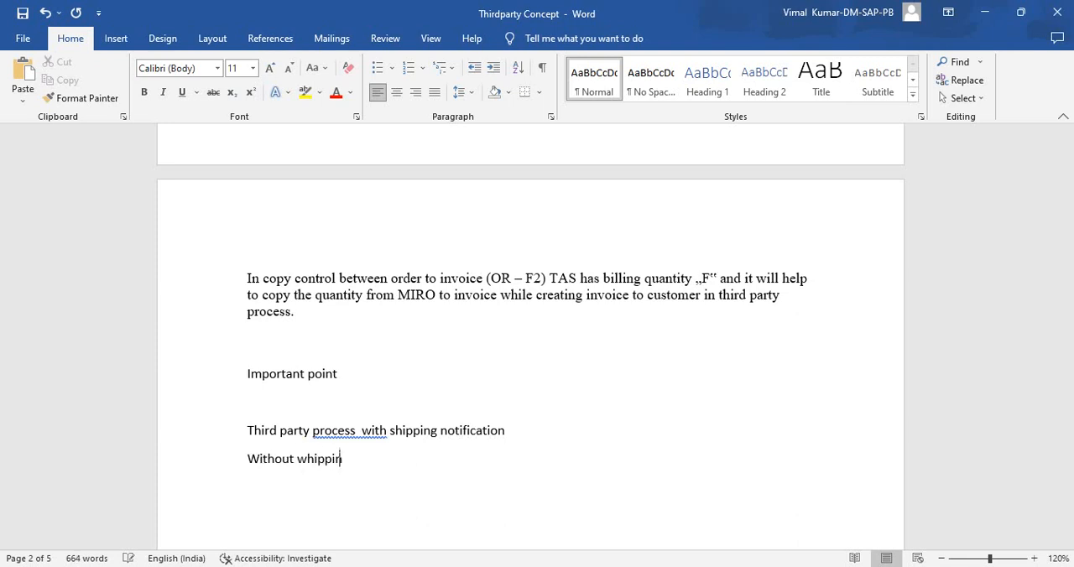
{"action": "type", "text": "g notification"}
{"action": "key", "text": "Return"}
{"action": "type", "text": "sc"}
{"action": "key", "text": "BackSpace"}
{"action": "key", "text": "BackSpace"}
{"action": "type", "text": "schudl"}
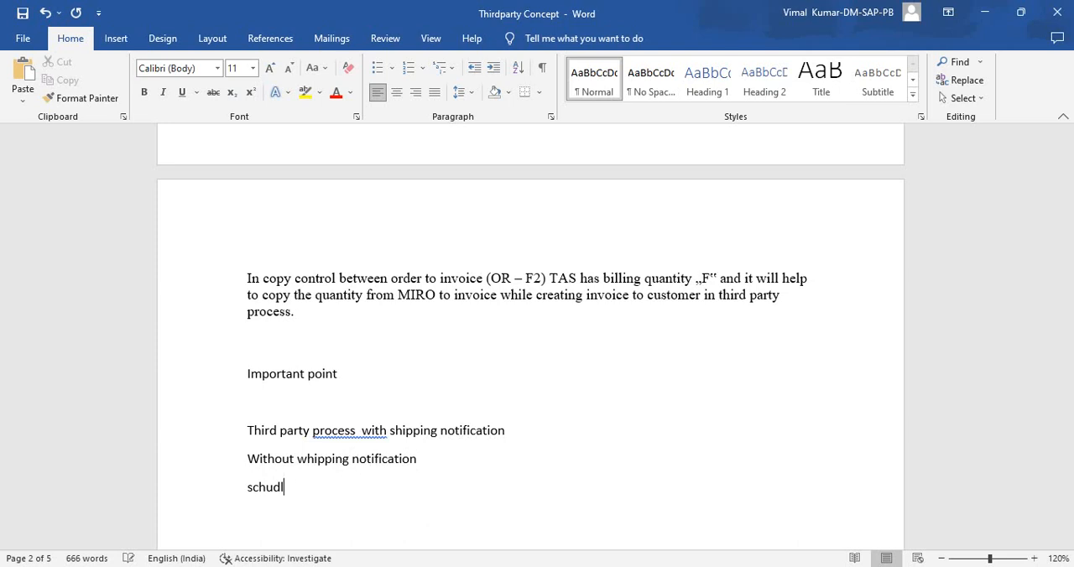
{"action": "type", "text": "e"}
- Replace "Schudle" with "CS (Schedule line category" copied from the Controls heading on page 1 and append "( PR control)"
{"action": "scroll", "coordinate": [530, 336], "scroll_direction": "up", "scroll_amount": 4}
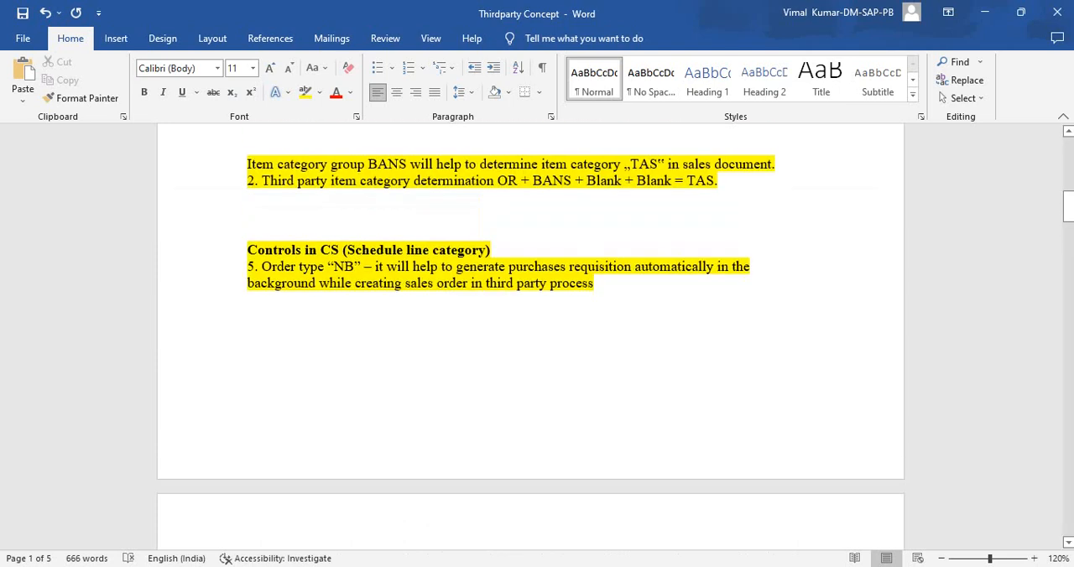
{"action": "left_click_drag", "start_coordinate": [321, 250], "coordinate": [489, 251]}
{"action": "key", "text": "ctrl+c"}
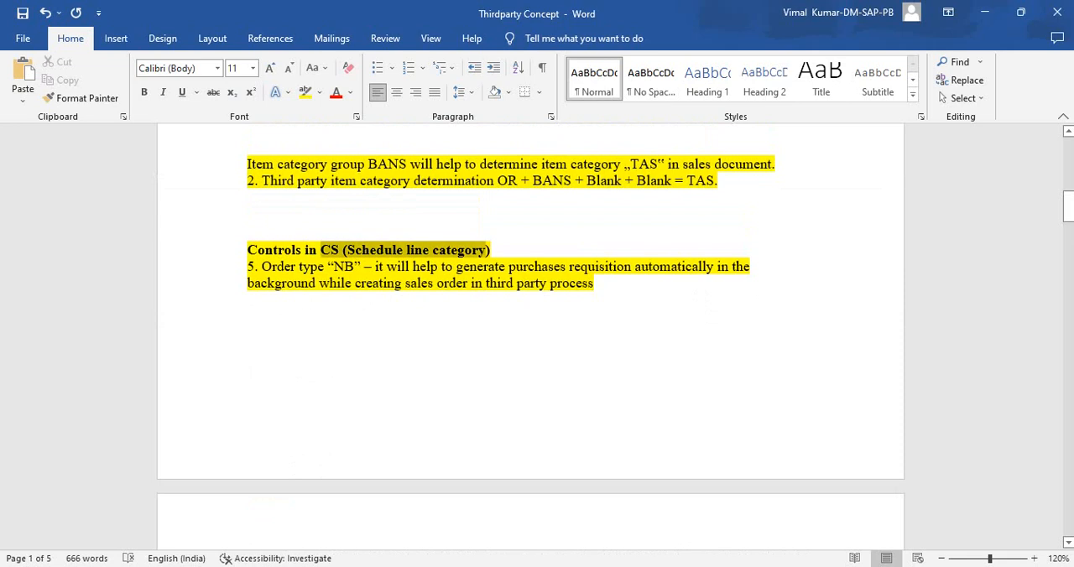
{"action": "scroll", "coordinate": [489, 252], "scroll_direction": "down", "scroll_amount": 8}
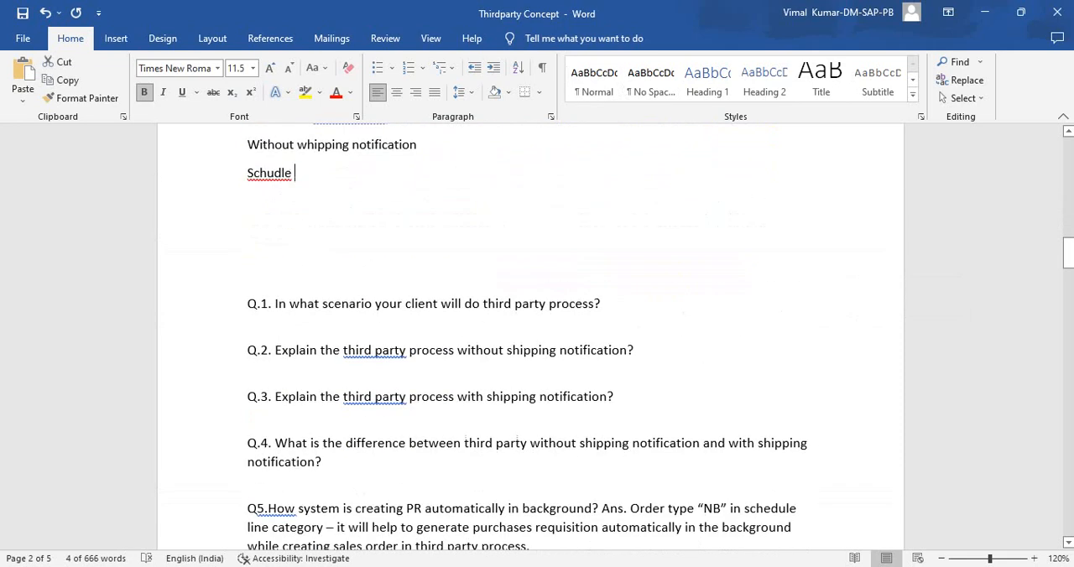
{"action": "key", "text": "ctrl+shift+Left"}
{"action": "key", "text": "ctrl+v"}
{"action": "key", "text": "End"}
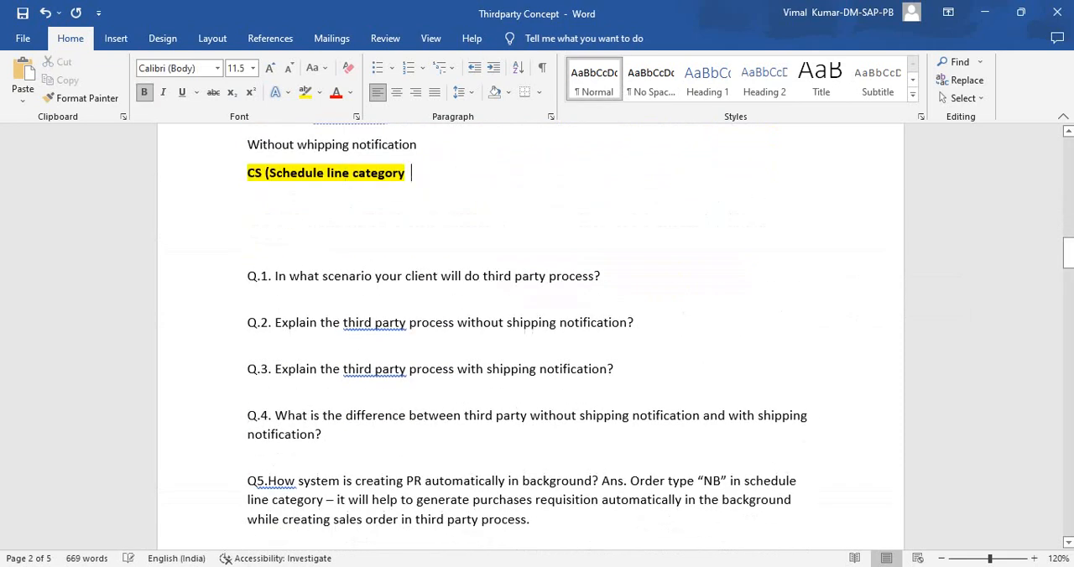
{"action": "type", "text": "( PR"}
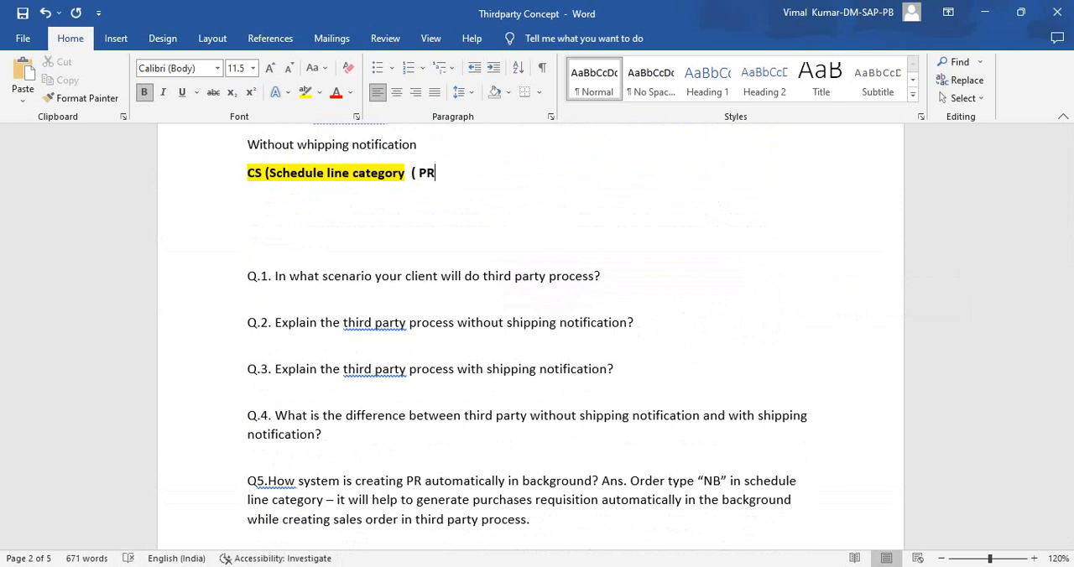
{"action": "type", "text": " contro"}
{"action": "key", "text": "BackSpace"}
{"action": "type", "text": "ol"}
{"action": "key", "text": "Return"}
- Add the line "Delivery order will not create in Third party process" below the schedule line category point
{"action": "type", "text": "Delivery "}
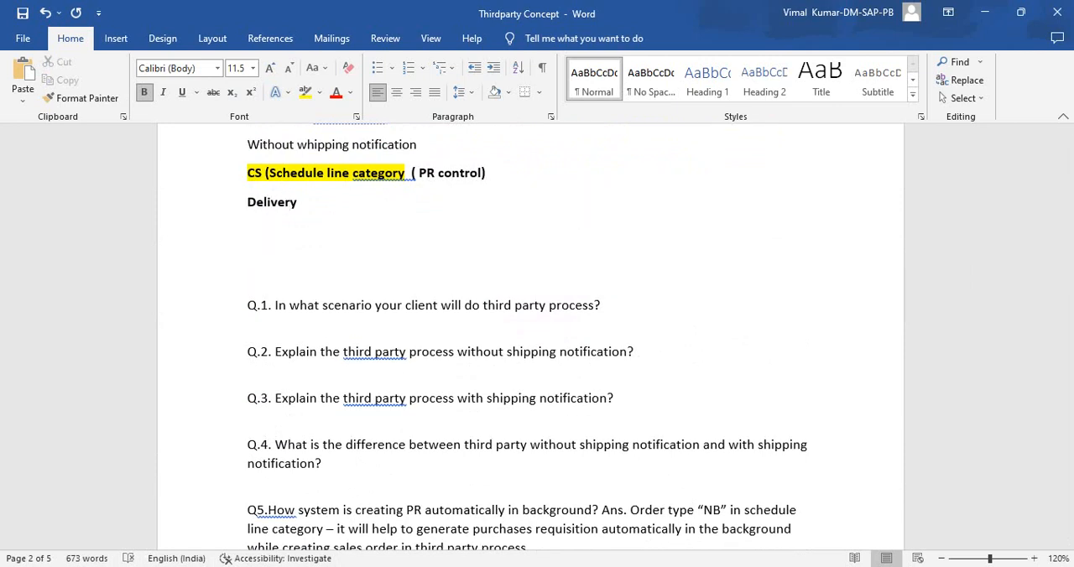
{"action": "type", "text": "order will not crea"}
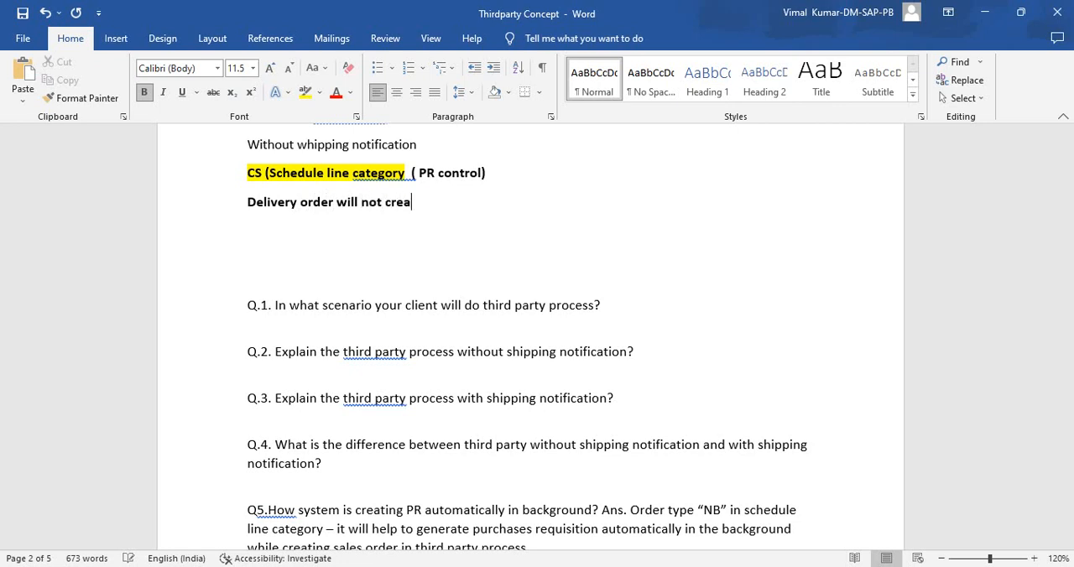
{"action": "type", "text": "te in Third party process"}
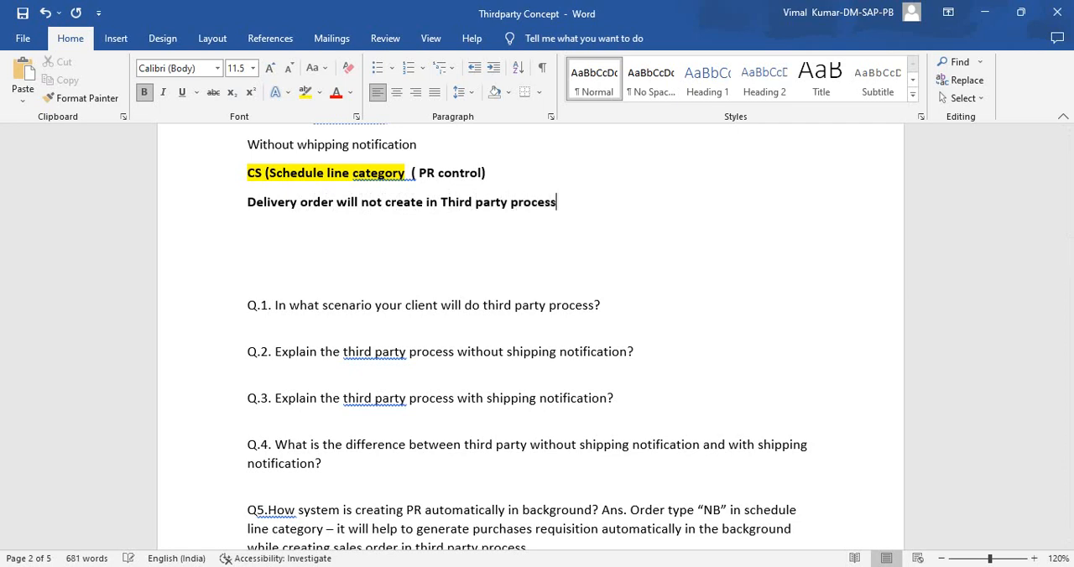
{"action": "key", "text": "Return"}
{"action": "key", "text": "Delete"}
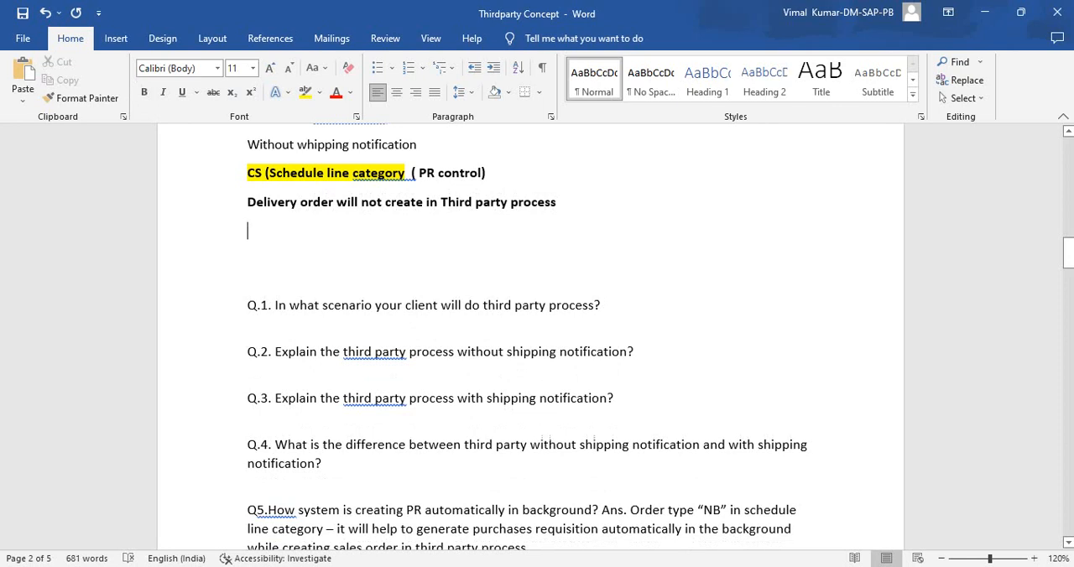
- Add the line "Billing always create with ref of Sales order" below the delivery order point
{"action": "type", "text": "billin"}
{"action": "key", "text": "BackSpace"}
{"action": "key", "text": "BackSpace"}
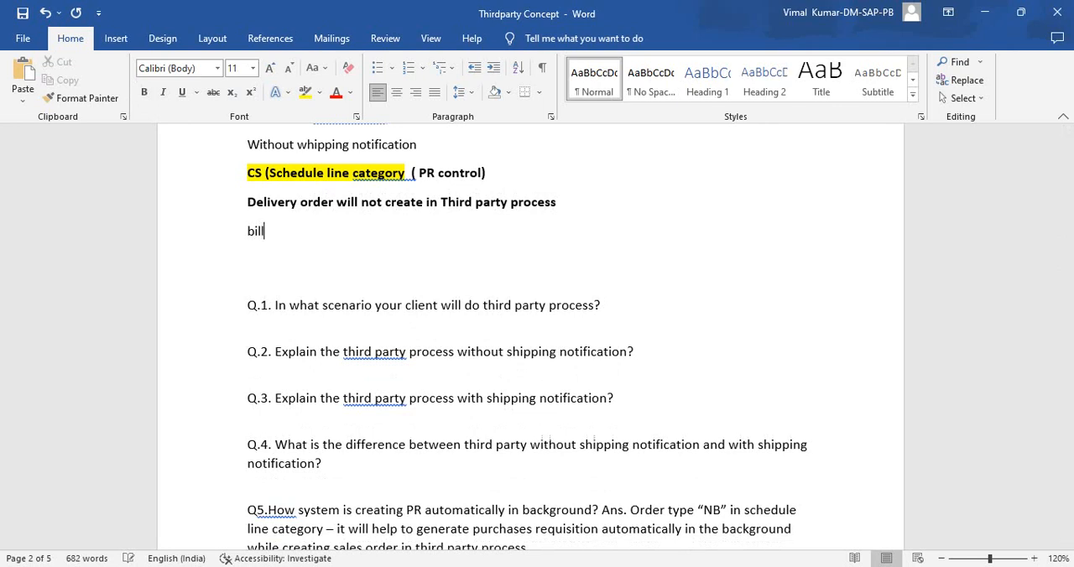
{"action": "type", "text": "ing allow"}
{"action": "key", "text": "BackSpace"}
{"action": "key", "text": "BackSpace"}
{"action": "type", "text": "ow"}
{"action": "key", "text": "BackSpace"}
{"action": "key", "text": "BackSpace"}
{"action": "key", "text": "BackSpace"}
{"action": "type", "text": "ways create with"}
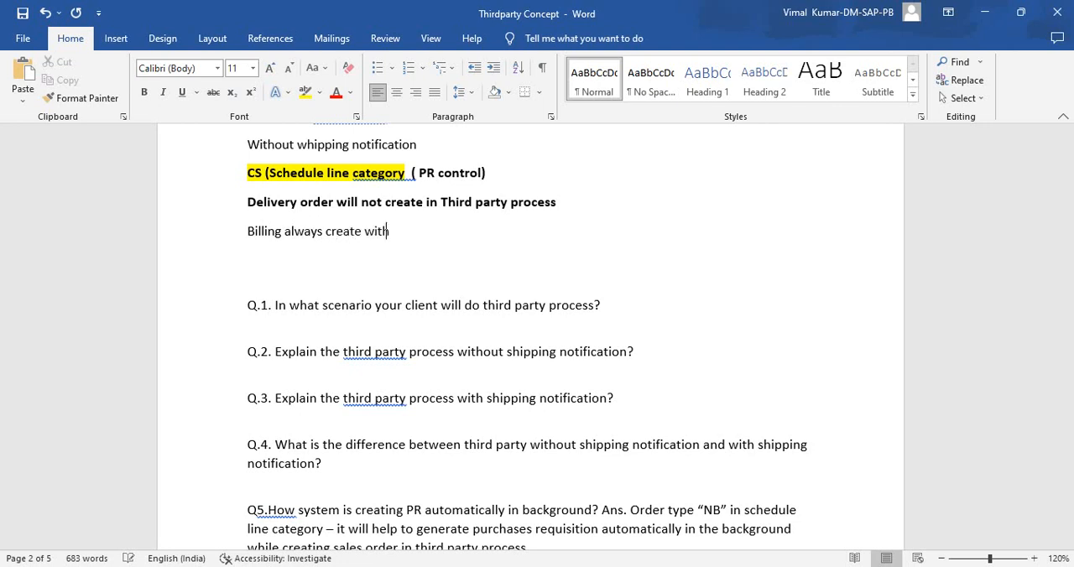
{"action": "type", "text": " ref of Sales order"}
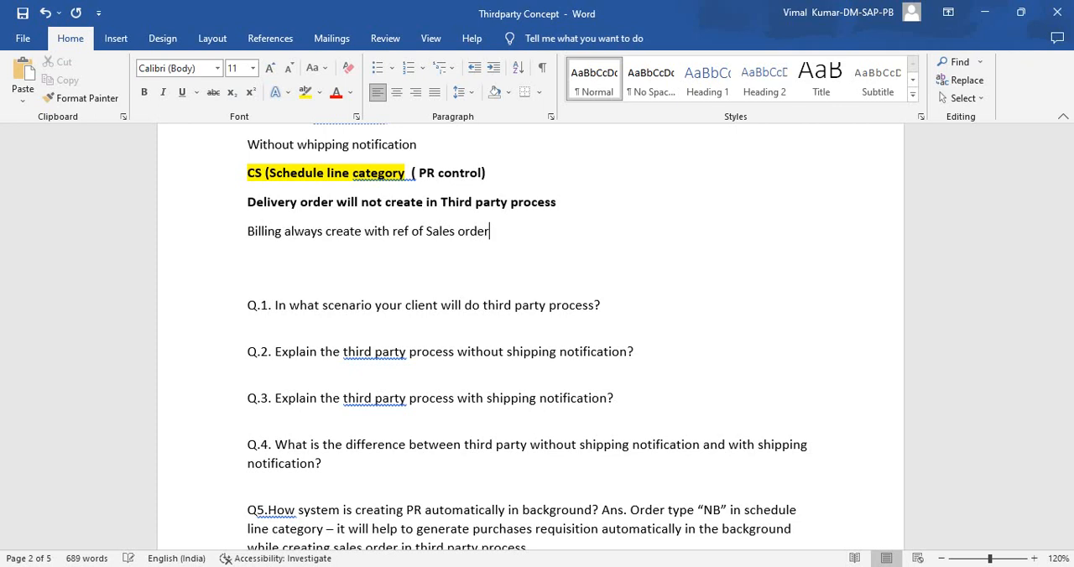
- Add a blank line after the billing point and correct its word "create" to the suggested "creates"
{"action": "key", "text": "Return"}
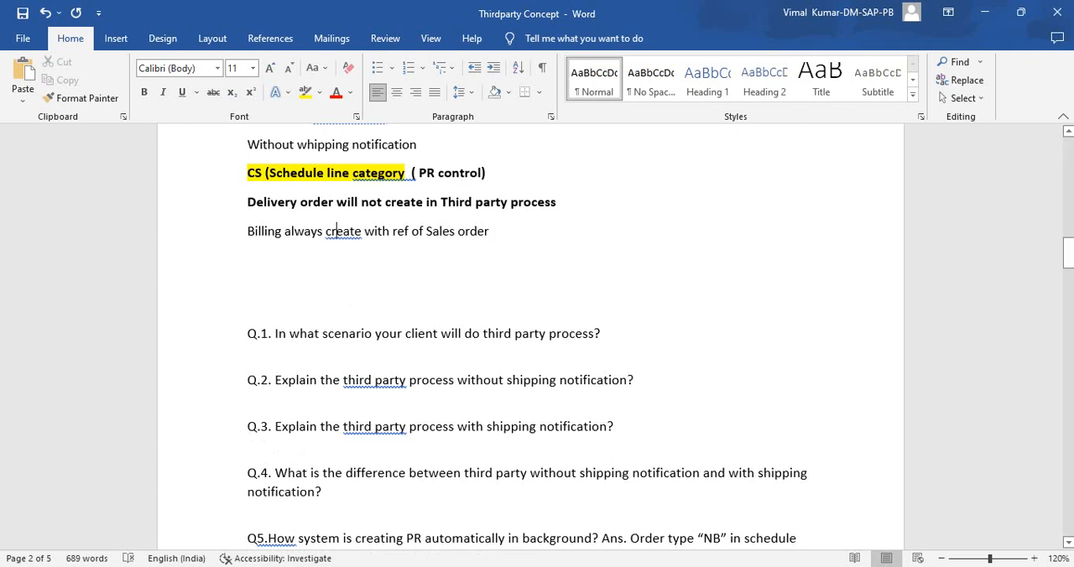
{"action": "right_click", "coordinate": [340, 233]}
{"action": "left_click", "coordinate": [277, 249]}
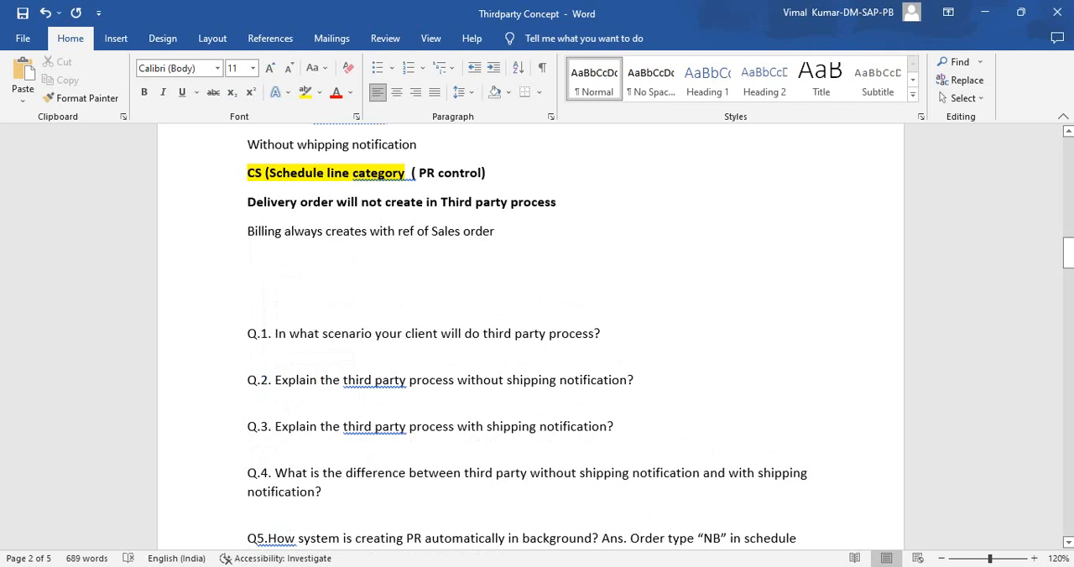
{"action": "left_click_drag", "start_coordinate": [494, 232], "coordinate": [247, 231]}
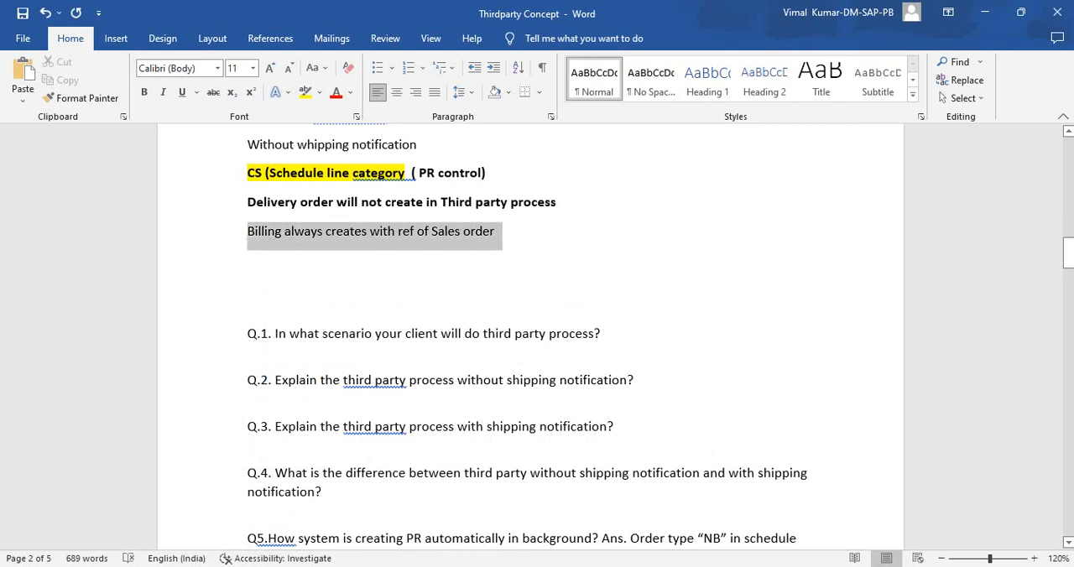
{"action": "scroll", "coordinate": [537, 336], "scroll_direction": "up", "scroll_amount": 4}
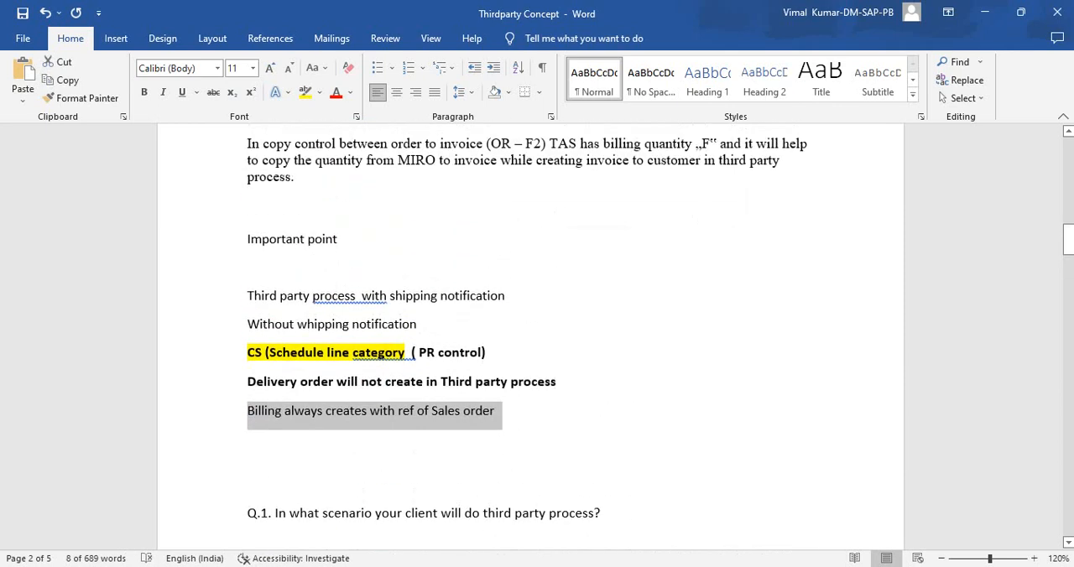
{"action": "left_click_drag", "start_coordinate": [502, 411], "coordinate": [249, 411]}
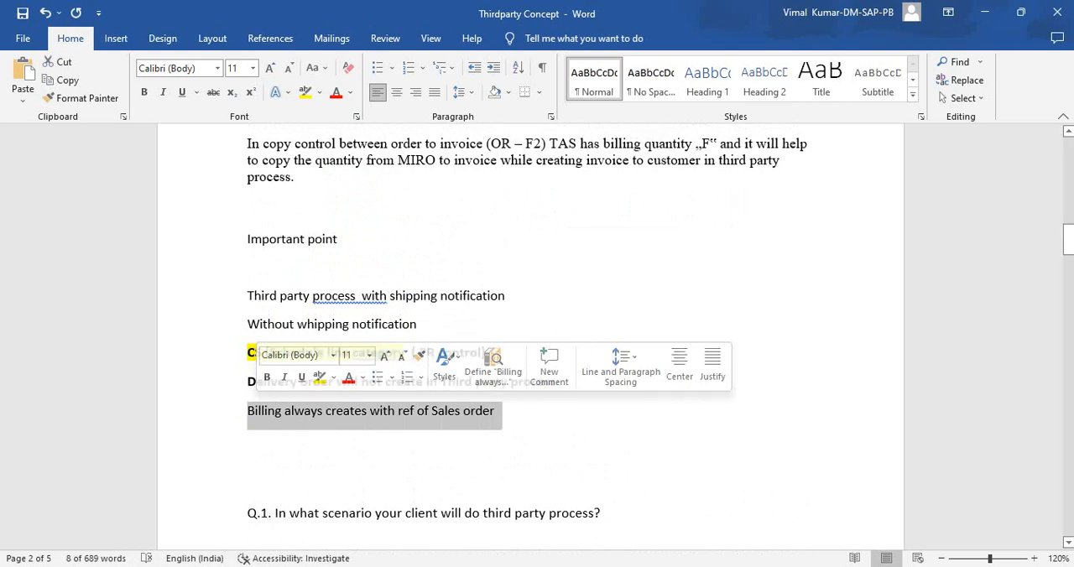
{"action": "left_click", "coordinate": [248, 467]}
{"action": "left_click", "coordinate": [417, 325]}
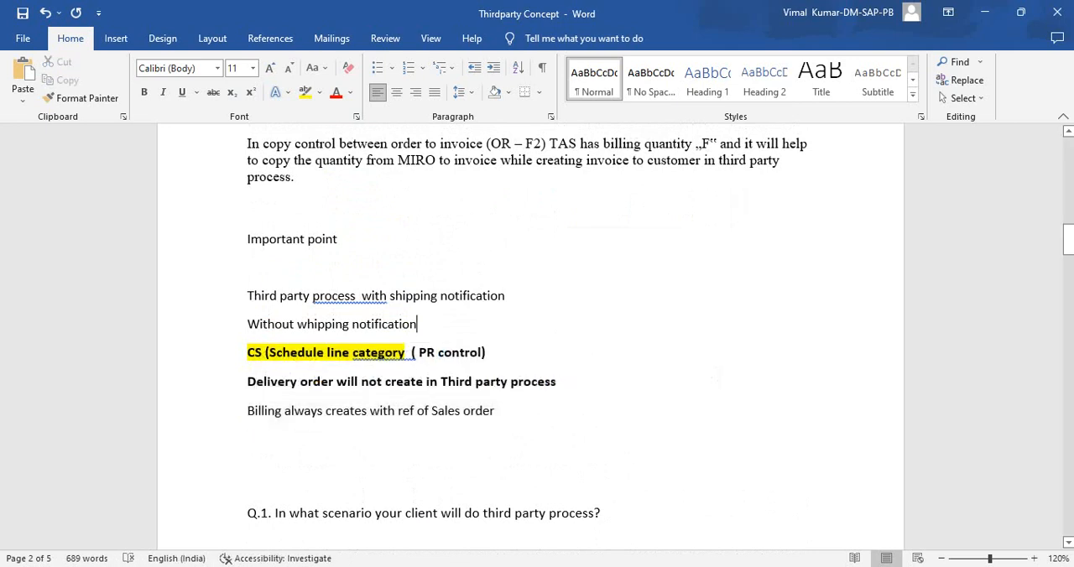
- Add a blank line and the point "TAS item category in Third party process" above the CS schedule line category point
{"action": "key", "text": "Return"}
{"action": "key", "text": "Return"}
{"action": "type", "text": "TA"}
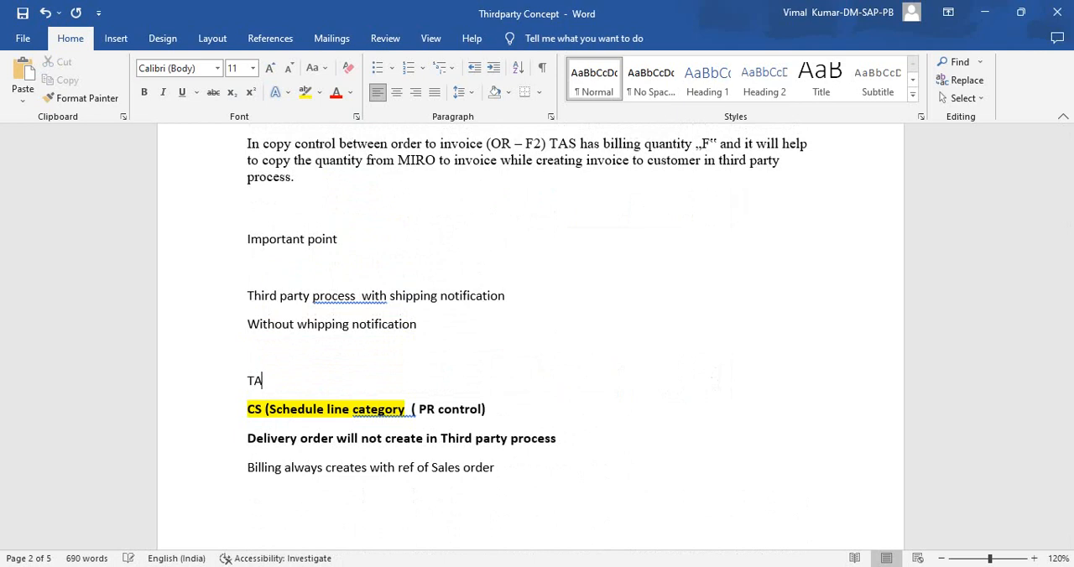
{"action": "type", "text": "S item category in THir"}
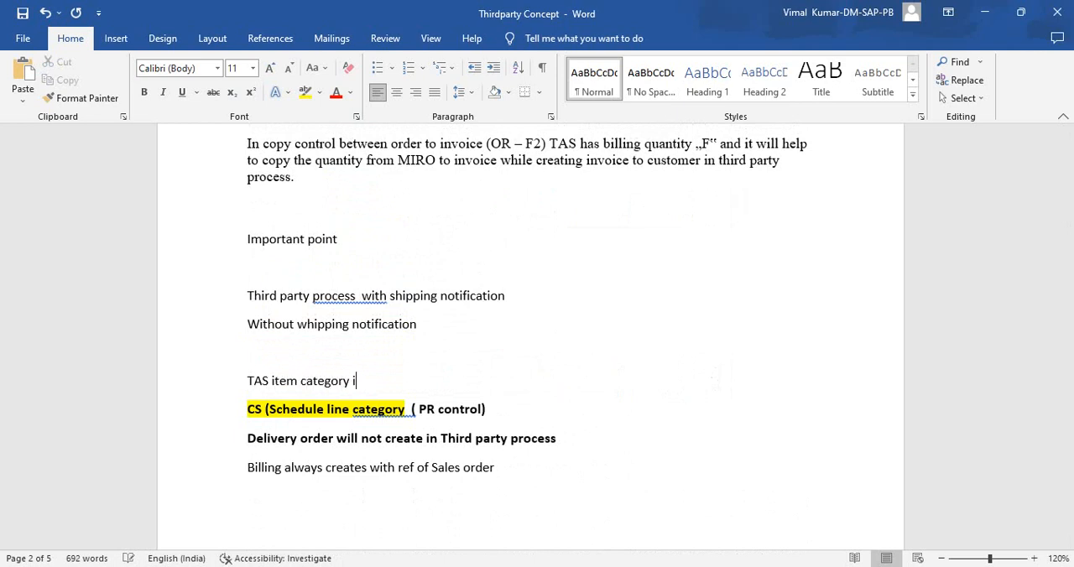
{"action": "key", "text": "BackSpace"}
{"action": "key", "text": "BackSpace"}
{"action": "key", "text": "BackSpace"}
{"action": "type", "text": "hird party por"}
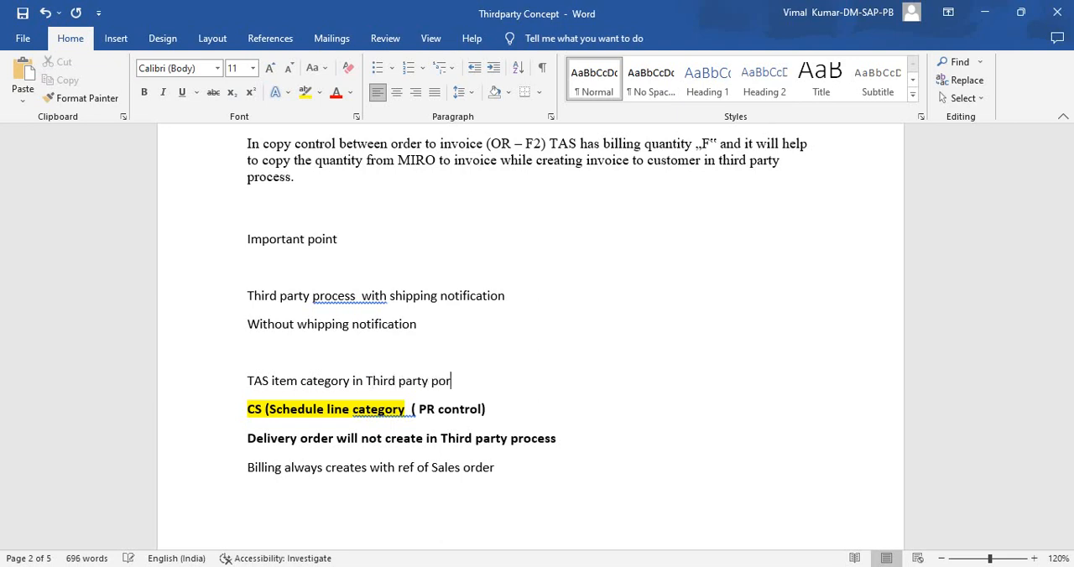
{"action": "key", "text": "BackSpace"}
{"action": "key", "text": "BackSpace"}
{"action": "type", "text": "rices"}
{"action": "key", "text": "BackSpace"}
{"action": "key", "text": "BackSpace"}
{"action": "key", "text": "BackSpace"}
{"action": "key", "text": "BackSpace"}
{"action": "type", "text": "ocess"}
{"action": "key", "text": "Return"}
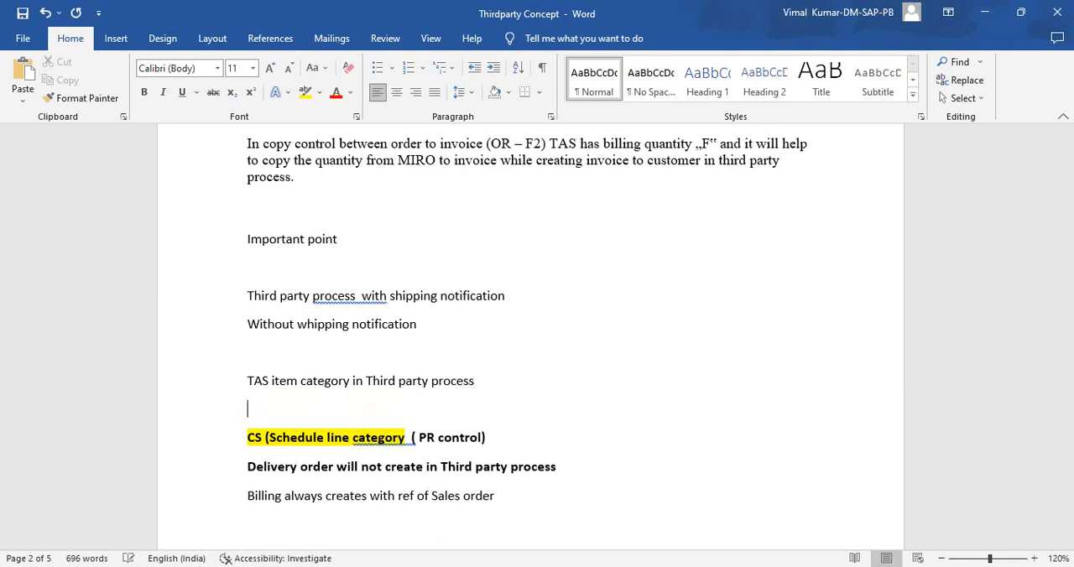
{"action": "key", "text": "Delete"}
{"action": "scroll", "coordinate": [537, 336], "scroll_direction": "up", "scroll_amount": 1}
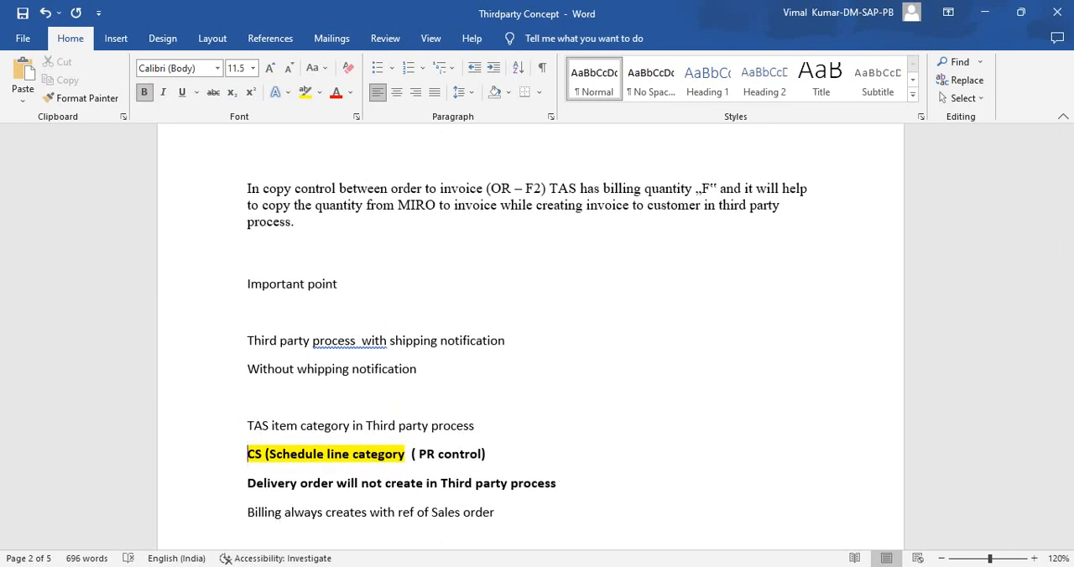
- Switch to the SAP session showing the F2 invoice display and start transaction VOV7 from a cleared session
{"action": "mouse_move", "coordinate": [659, 566]}
{"action": "mouse_move", "coordinate": [726, 566]}
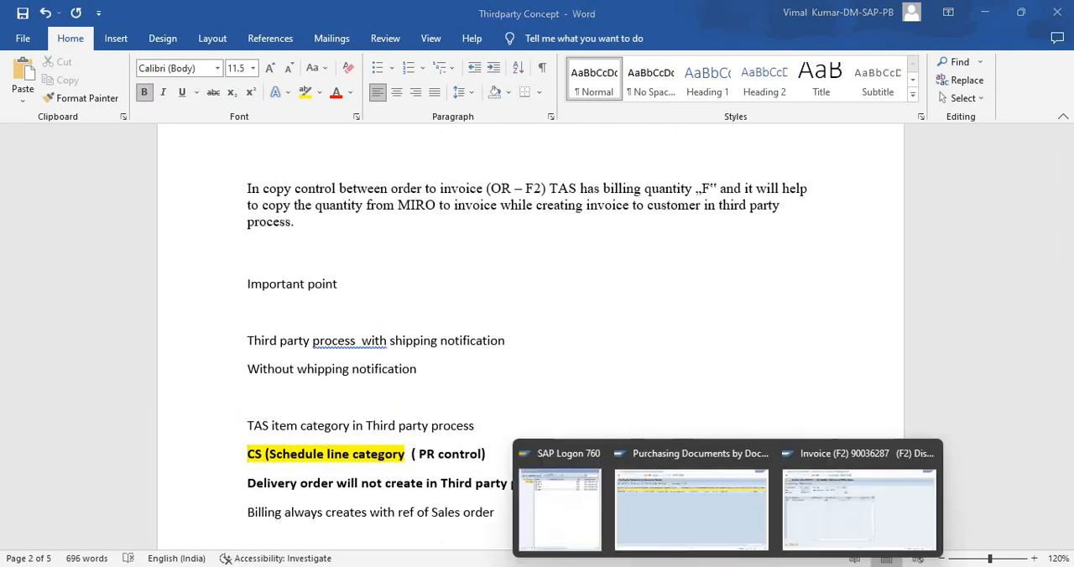
{"action": "left_click", "coordinate": [864, 506]}
{"action": "type", "text": "/n"}
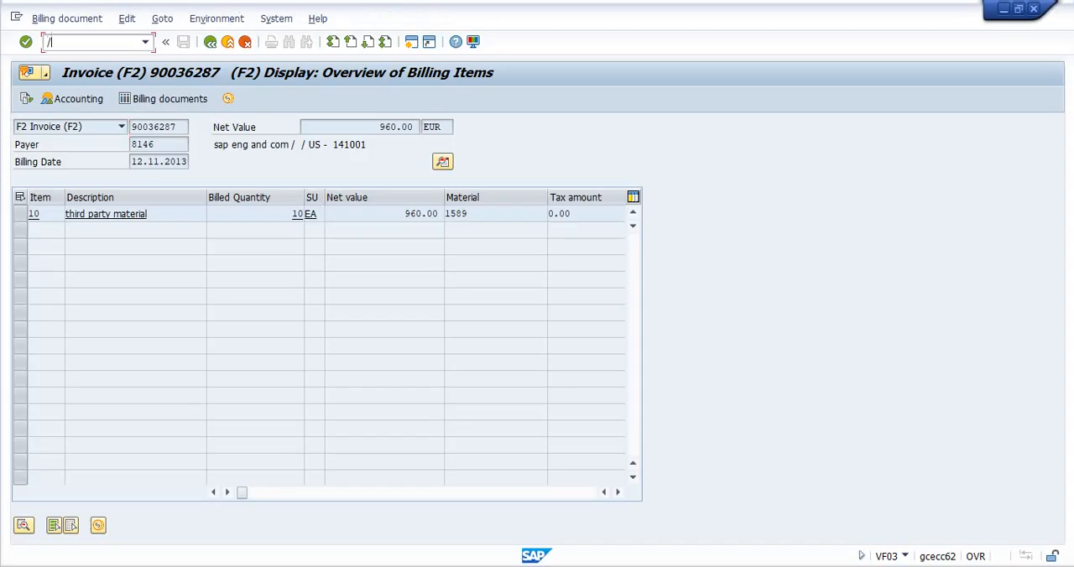
{"action": "key", "text": "Return"}
{"action": "type", "text": "vov7"}
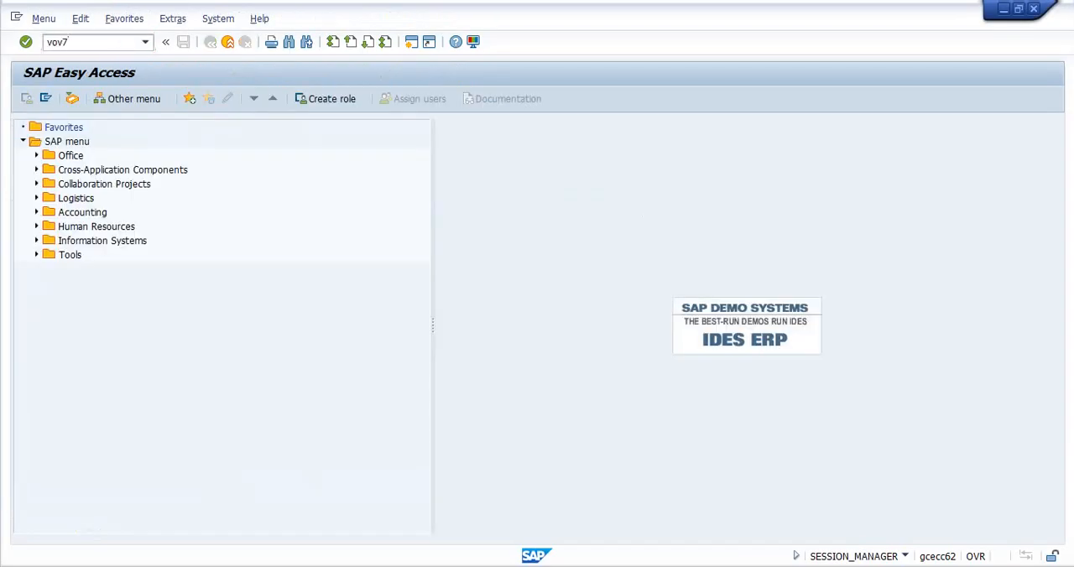
{"action": "key", "text": "Return"}
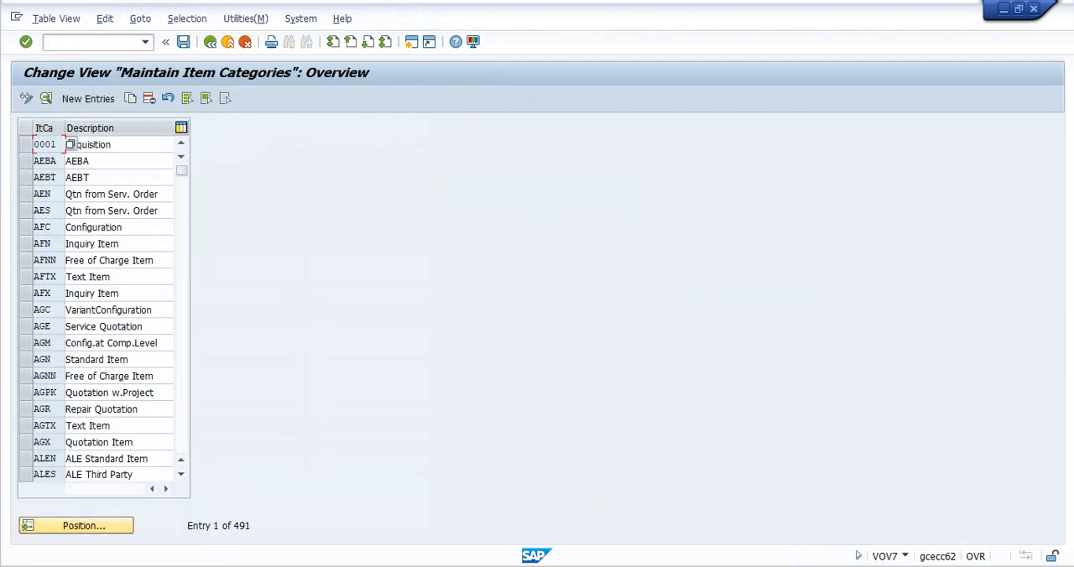
- Find item category TAS in the item categories overview and open its details
{"action": "left_click", "coordinate": [76, 526]}
{"action": "type", "text": "tas"}
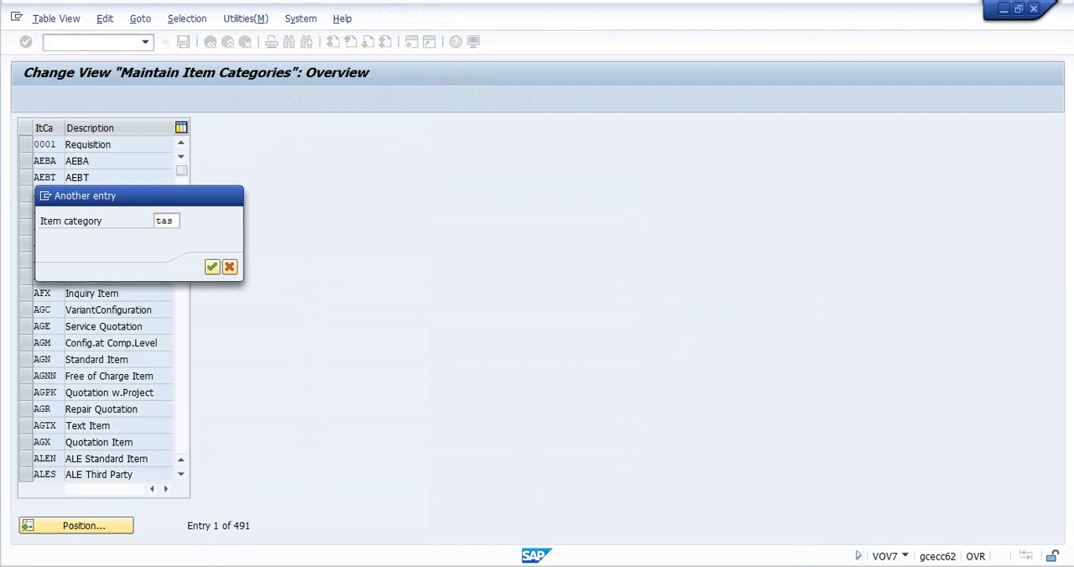
{"action": "key", "text": "Return"}
{"action": "left_click", "coordinate": [25, 144]}
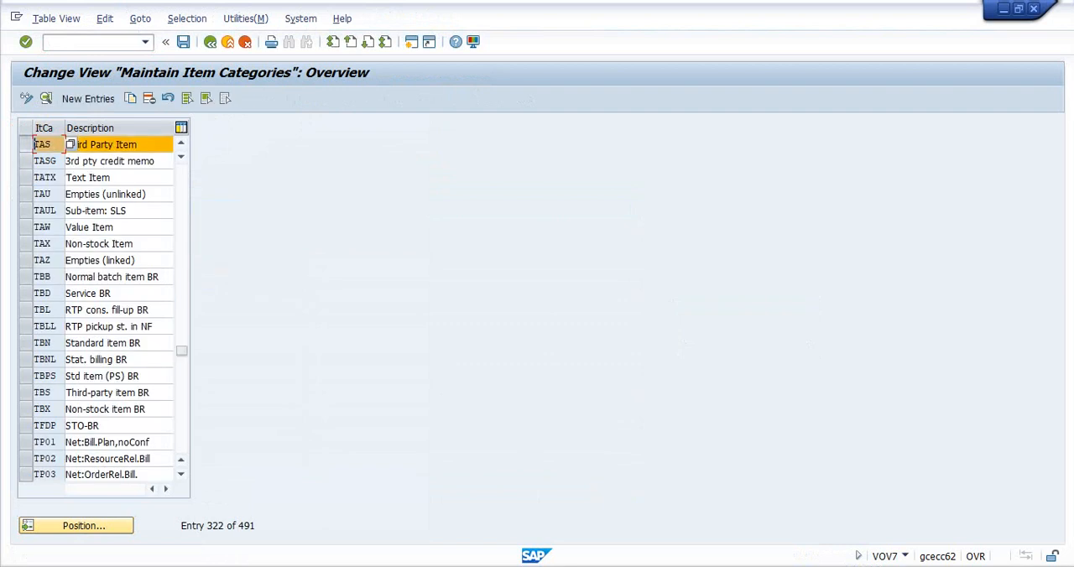
{"action": "left_click", "coordinate": [46, 98]}
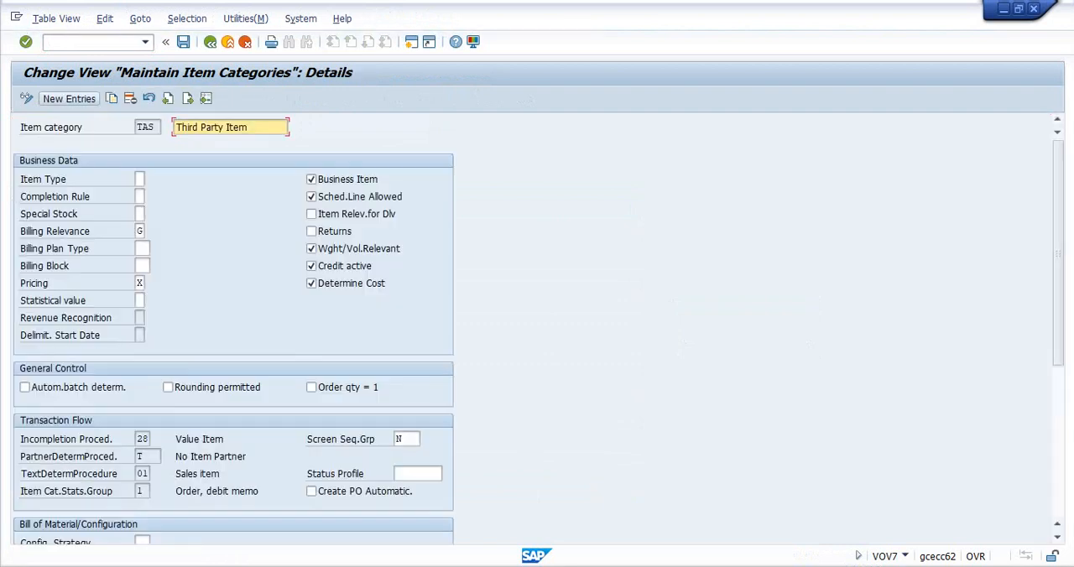
- Compare Billing Relevance options F and G in the list of possible values for TAS and choose G
{"action": "left_click", "coordinate": [140, 231]}
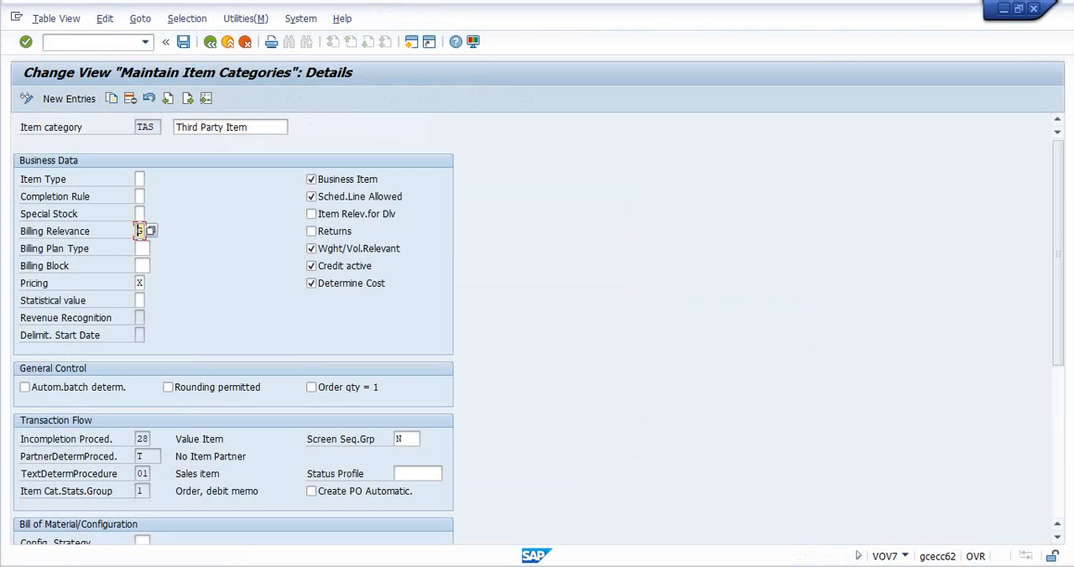
{"action": "left_click", "coordinate": [68, 230]}
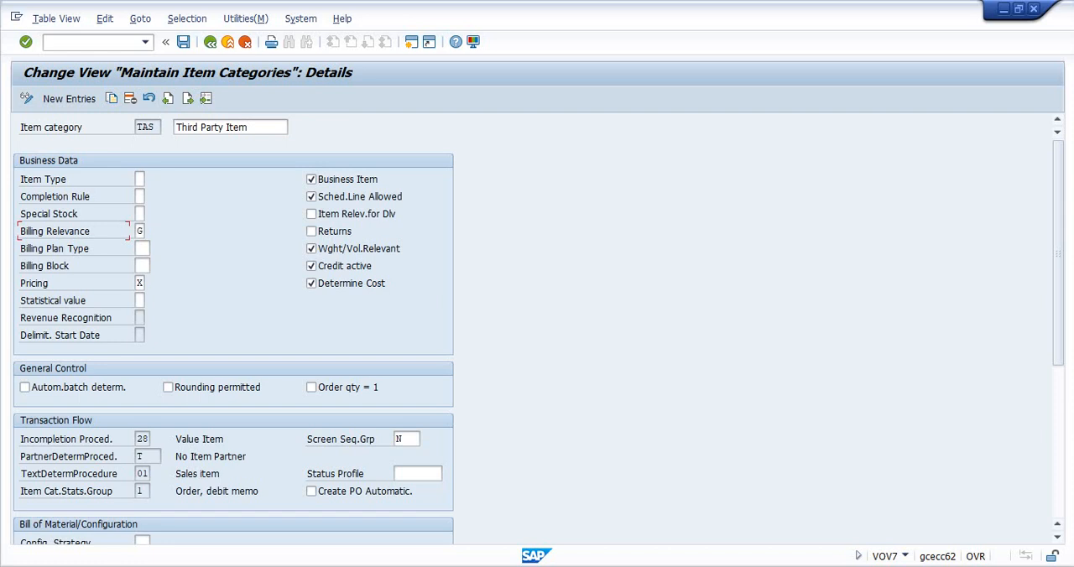
{"action": "left_click", "coordinate": [146, 231]}
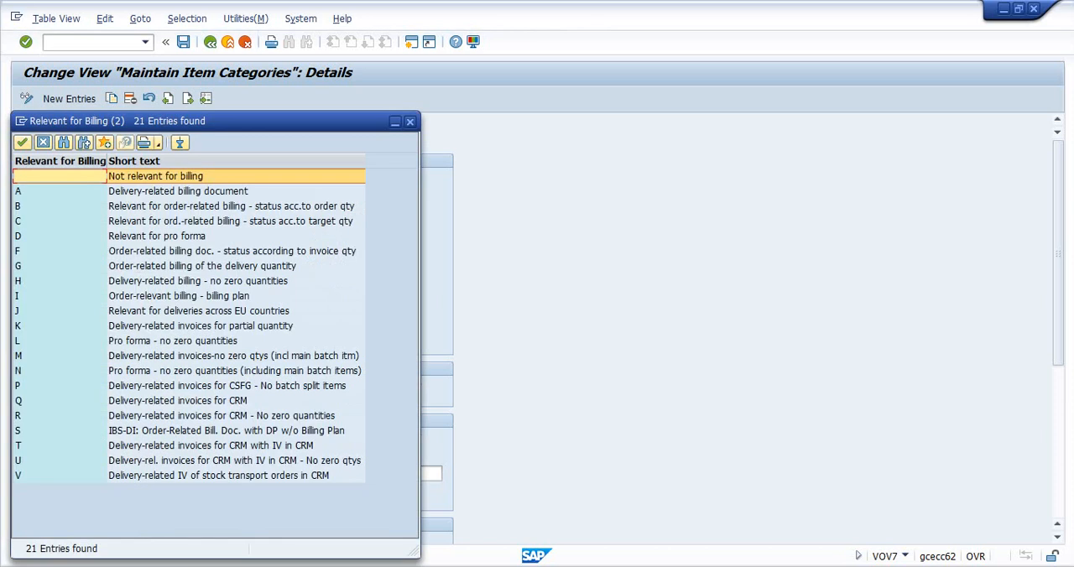
{"action": "left_click", "coordinate": [62, 251]}
{"action": "left_click", "coordinate": [62, 265]}
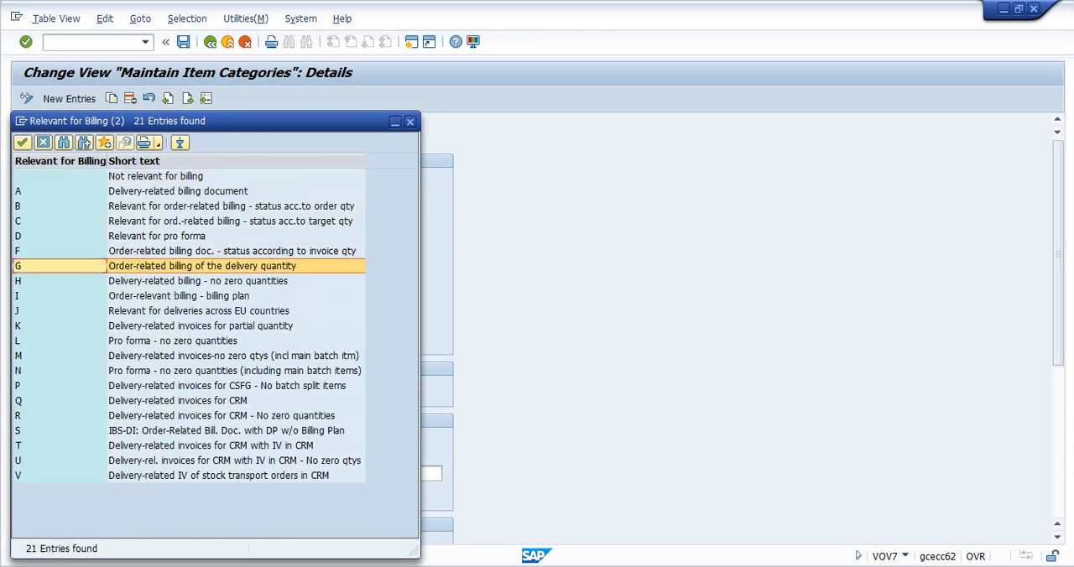
{"action": "left_click", "coordinate": [62, 251]}
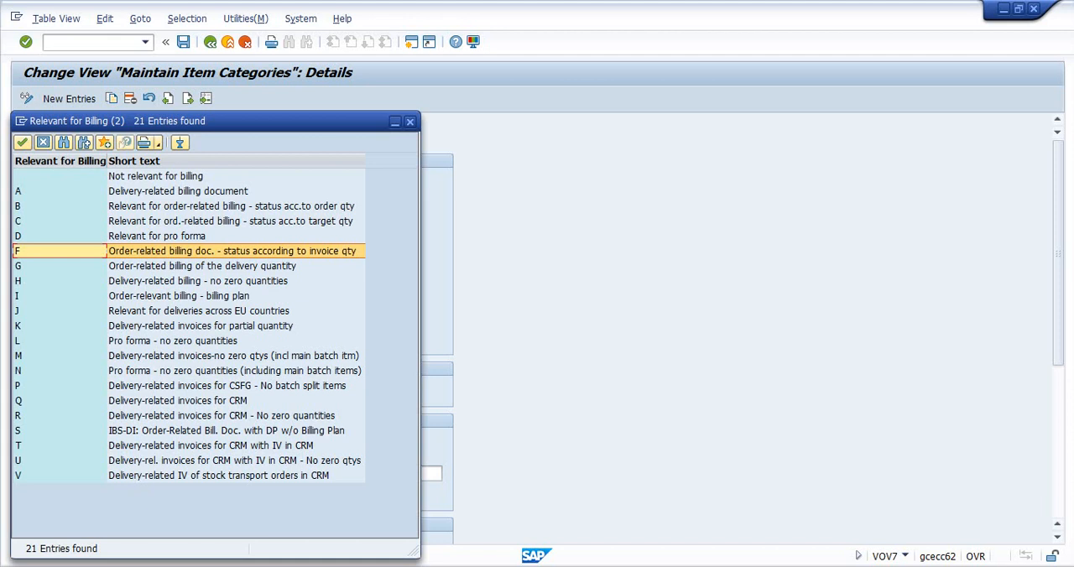
{"action": "double_click", "coordinate": [201, 266]}
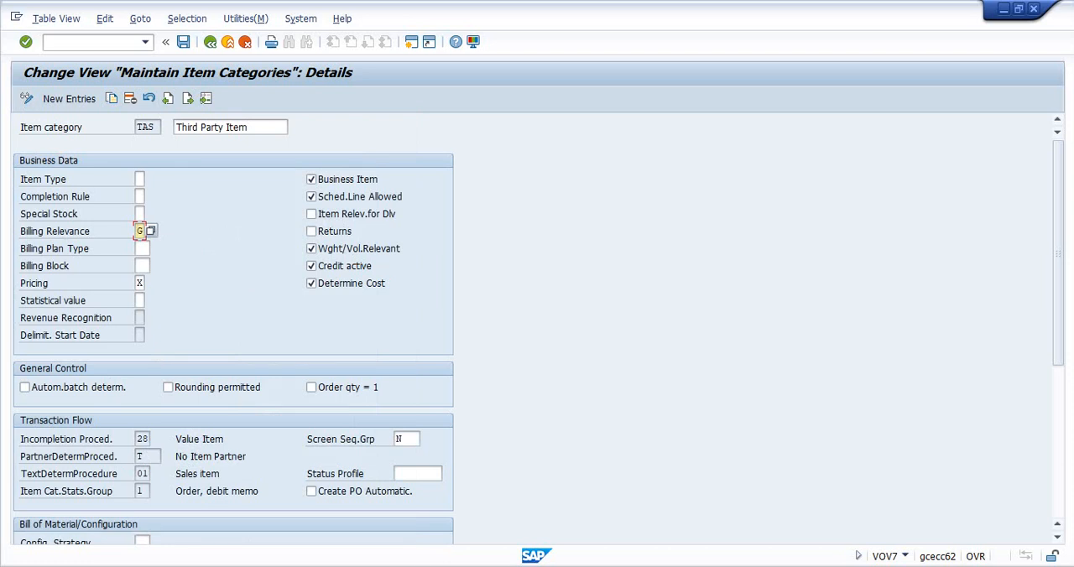
- Copy billing relevance entry F, "Order-related billing doc. - status according to invoice qty", from SAP and paste it below the billing point in the Word notes
{"action": "key", "text": "F4"}
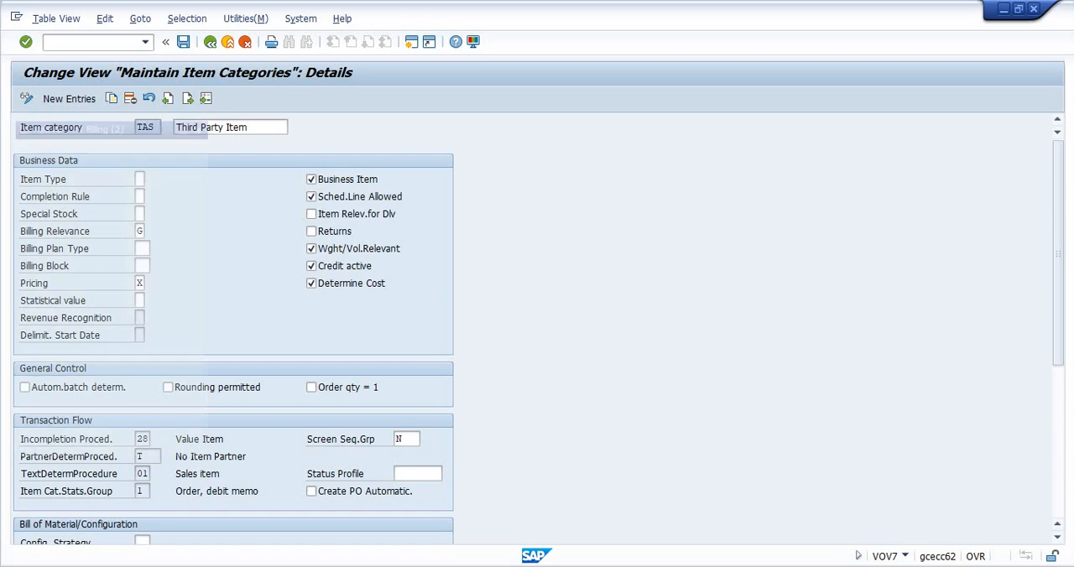
{"action": "left_click", "coordinate": [60, 251]}
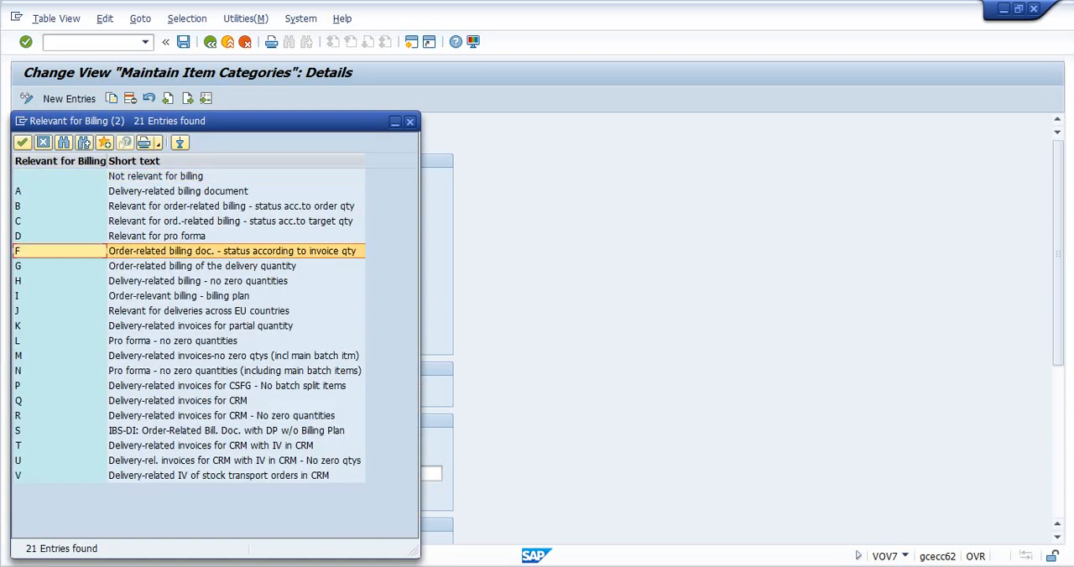
{"action": "left_click_drag", "start_coordinate": [60, 251], "coordinate": [60, 266]}
{"action": "left_click", "coordinate": [232, 251]}
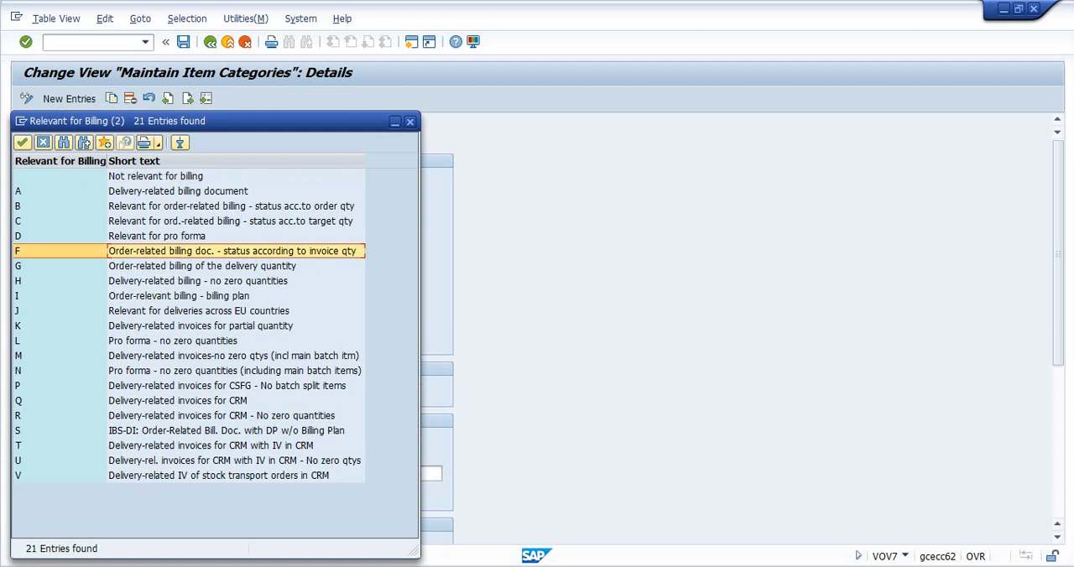
{"action": "key", "text": "alt+Tab"}
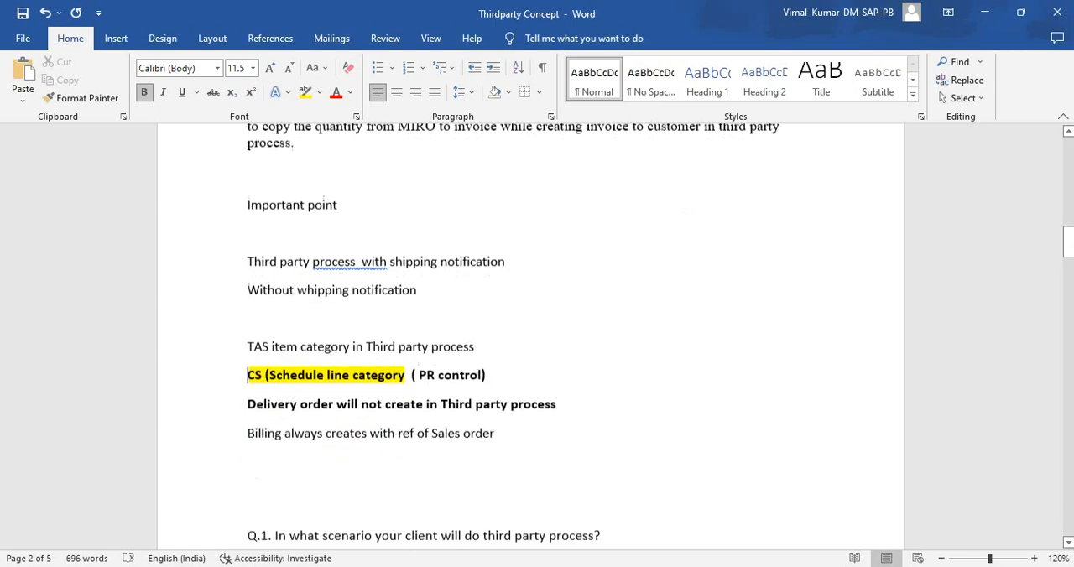
{"action": "scroll", "coordinate": [530, 335], "scroll_direction": "down", "scroll_amount": 1}
{"action": "left_click", "coordinate": [497, 423]}
{"action": "key", "text": "Return"}
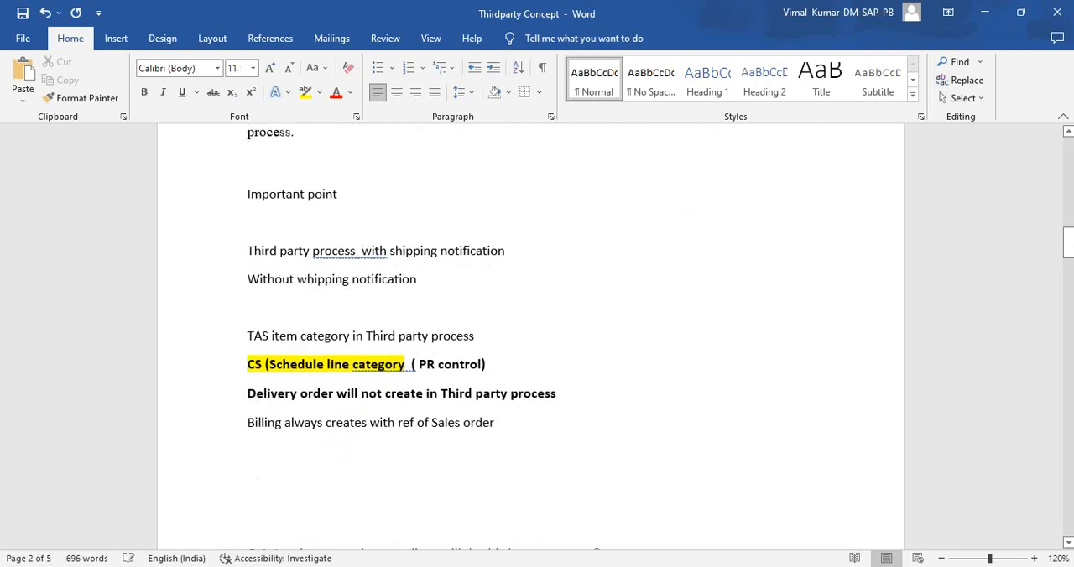
{"action": "type", "text": "F\tOrder-related billing doc. - status according to invoice qty"}
{"action": "key", "text": "Return"}
- Copy billing relevance entry G, "Order-related billing of the delivery quantity", from SAP and paste it below the F entry in Word
{"action": "key", "text": "alt+Tab"}
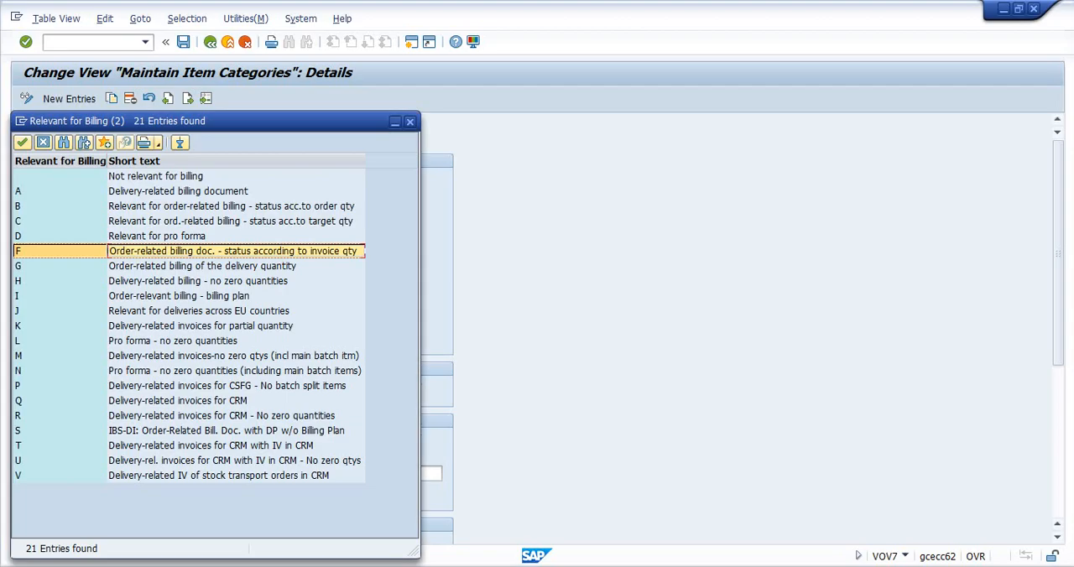
{"action": "left_click", "coordinate": [202, 266]}
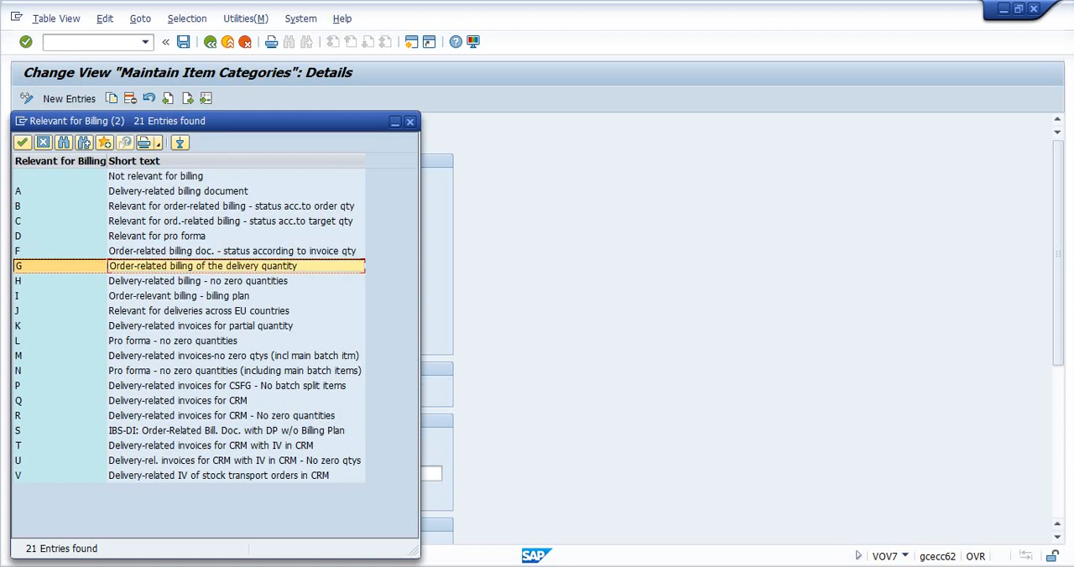
{"action": "key", "text": "alt+Tab"}
{"action": "type", "text": "G\tOrder-related billing of the delivery quantity"}
- Review the delivery and billing points in the notes and the interview questions, highlighting the text of Q.1 and Q.2
{"action": "scroll", "coordinate": [530, 335], "scroll_direction": "down", "scroll_amount": 2}
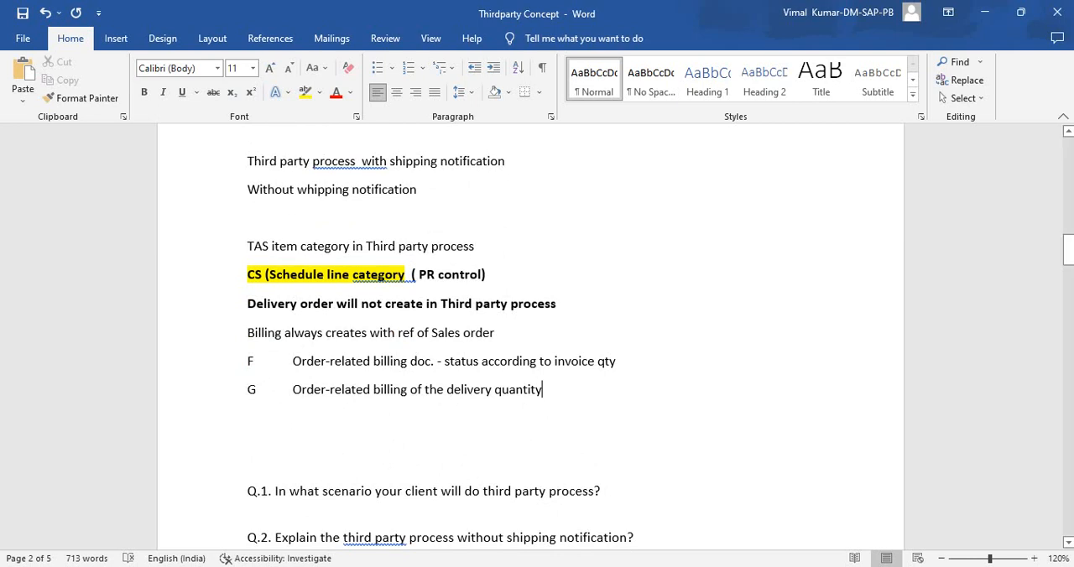
{"action": "left_click_drag", "start_coordinate": [248, 304], "coordinate": [566, 304]}
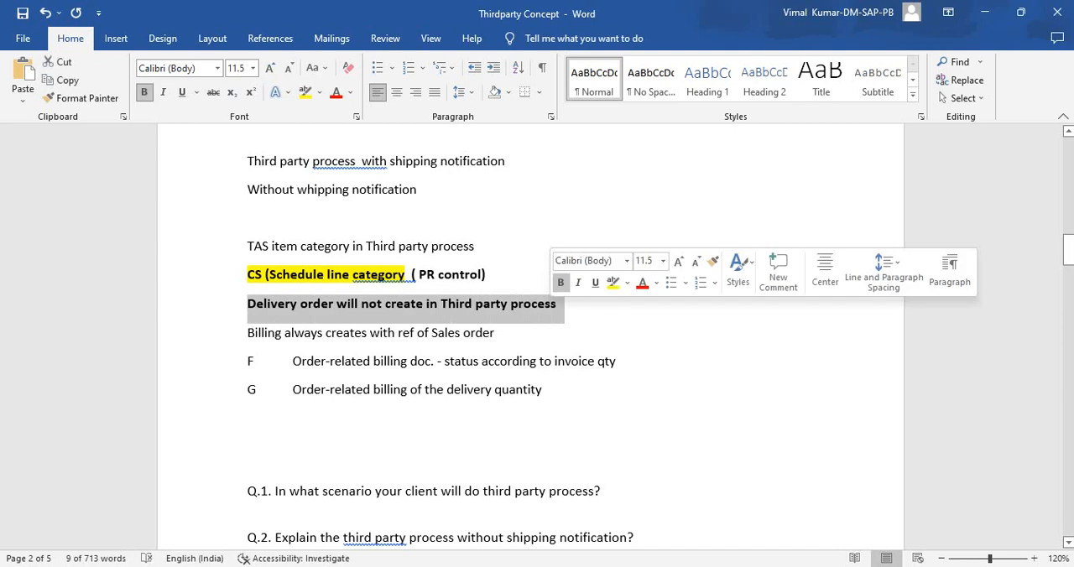
{"action": "left_click", "coordinate": [496, 333]}
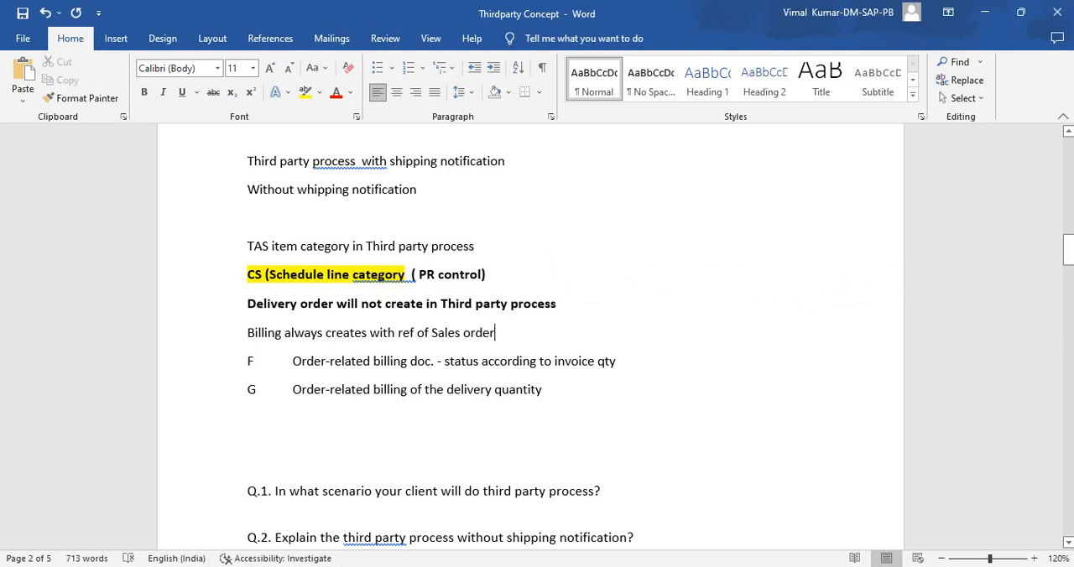
{"action": "scroll", "coordinate": [537, 336], "scroll_direction": "down", "scroll_amount": 5}
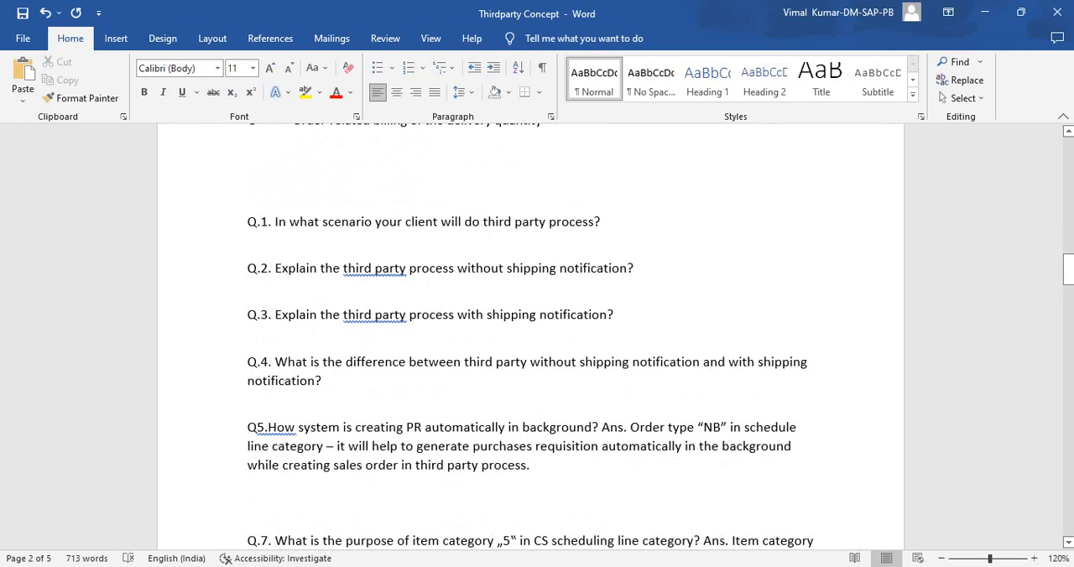
{"action": "scroll", "coordinate": [530, 335], "scroll_direction": "down", "scroll_amount": 20}
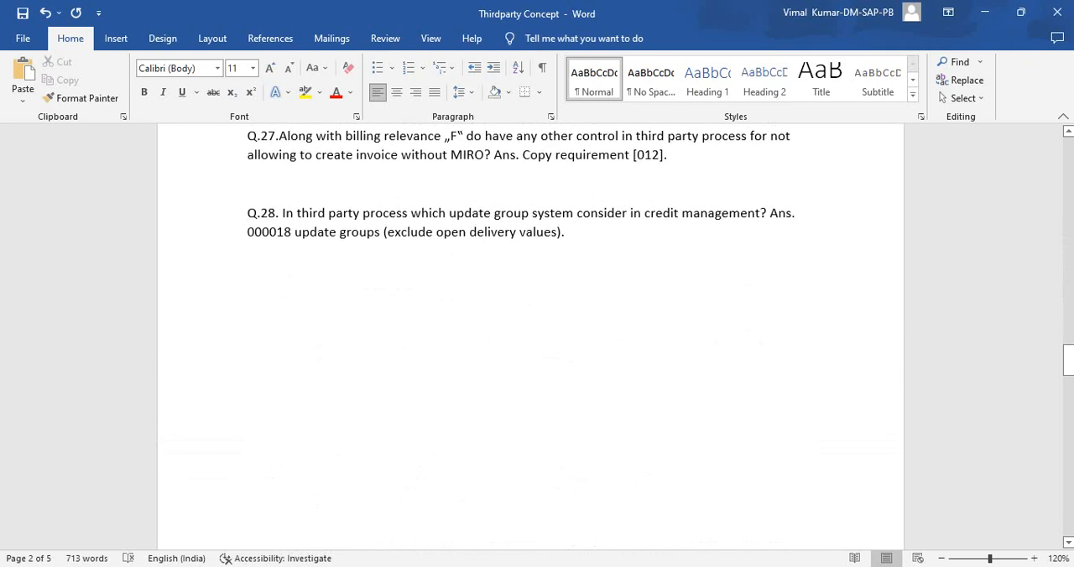
{"action": "scroll", "coordinate": [530, 335], "scroll_direction": "down", "scroll_amount": 15}
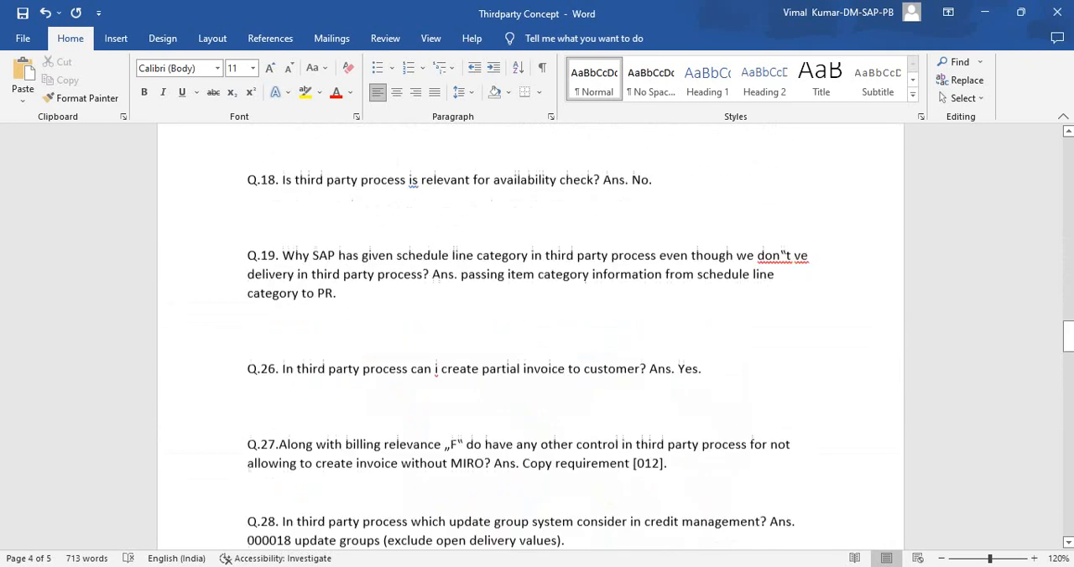
{"action": "scroll", "coordinate": [530, 335], "scroll_direction": "up", "scroll_amount": 20}
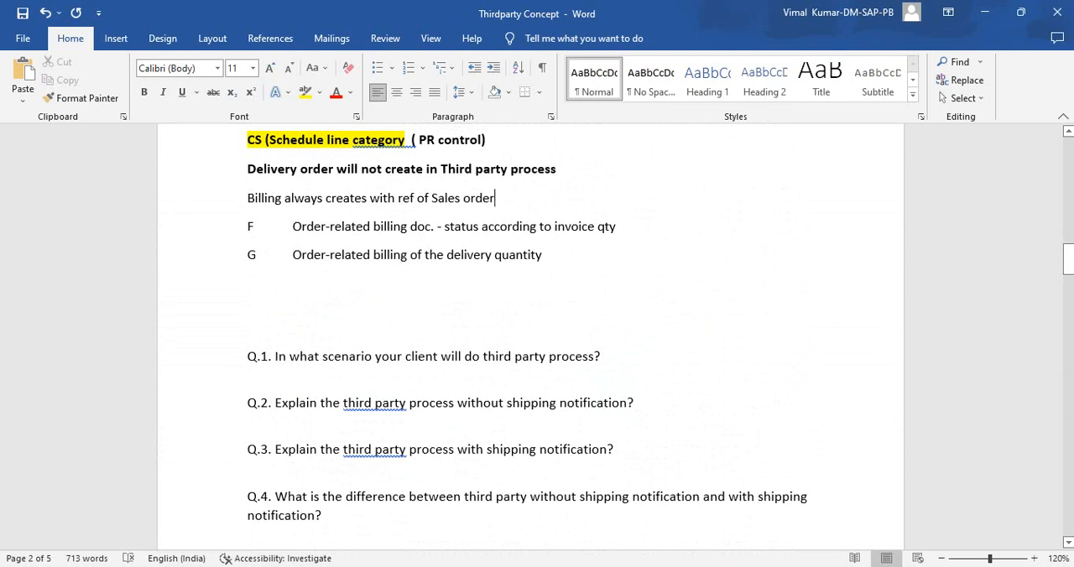
{"action": "left_click_drag", "start_coordinate": [274, 355], "coordinate": [593, 356]}
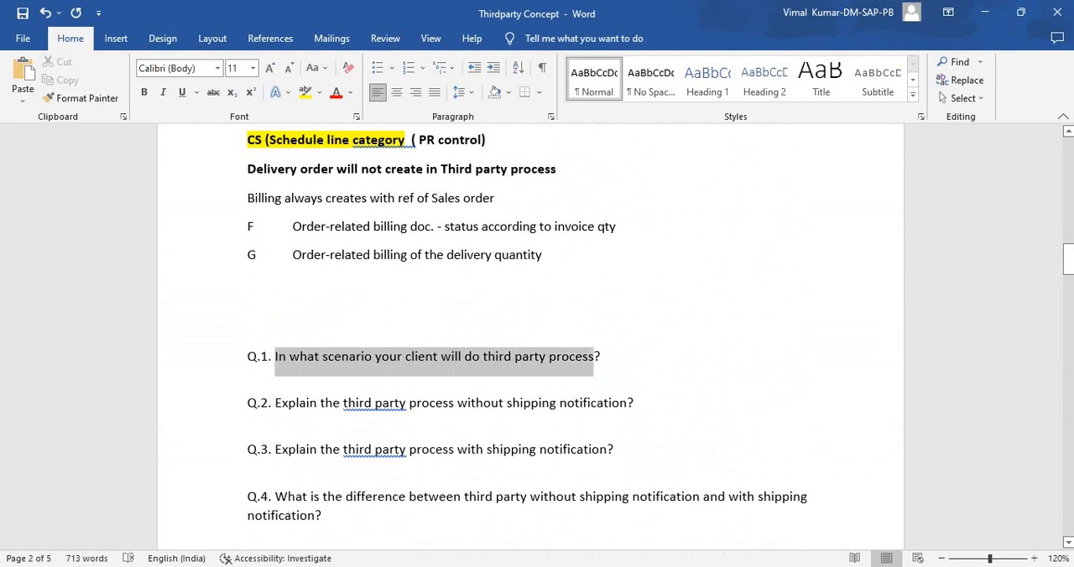
{"action": "left_click_drag", "start_coordinate": [593, 356], "coordinate": [593, 355]}
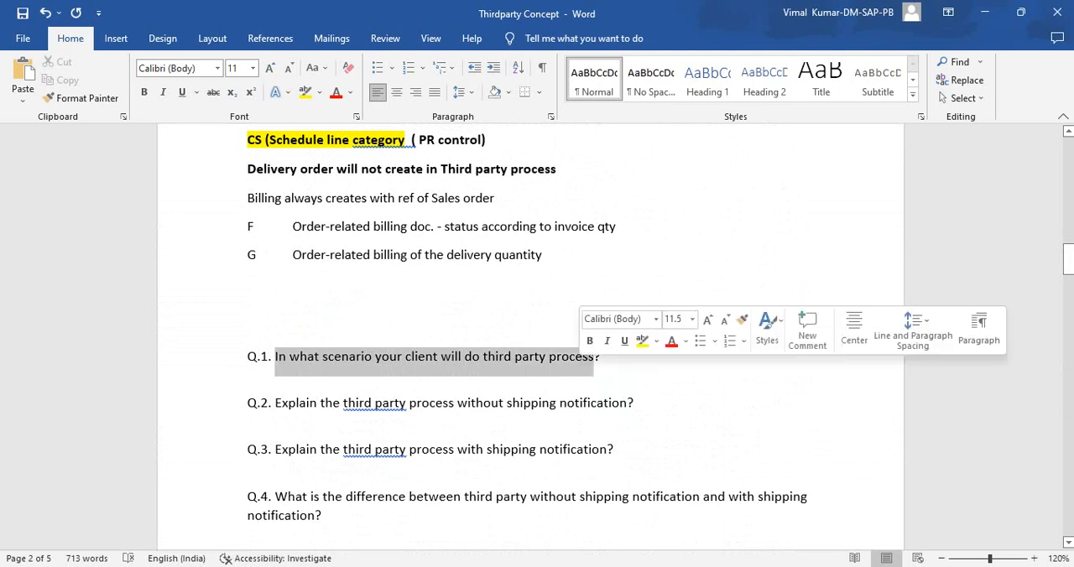
{"action": "left_click_drag", "start_coordinate": [276, 403], "coordinate": [627, 403]}
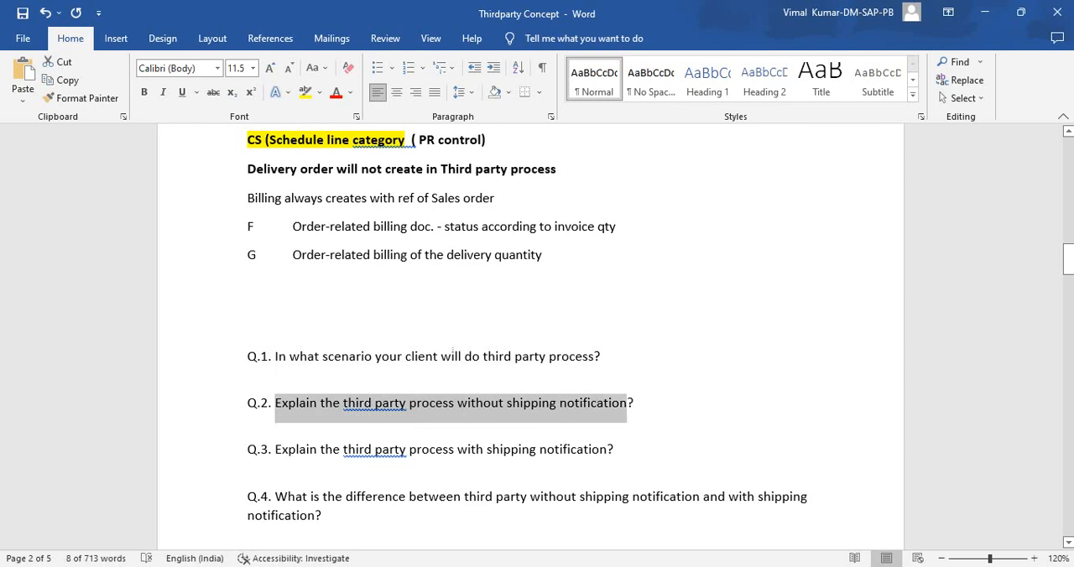
- Review interview questions Q.3 and Q.4 against billing relevance entries F and G in the notes, selecting each text while reading
{"action": "left_click_drag", "start_coordinate": [275, 450], "coordinate": [320, 450]}
{"action": "left_click_drag", "start_coordinate": [471, 449], "coordinate": [607, 450]}
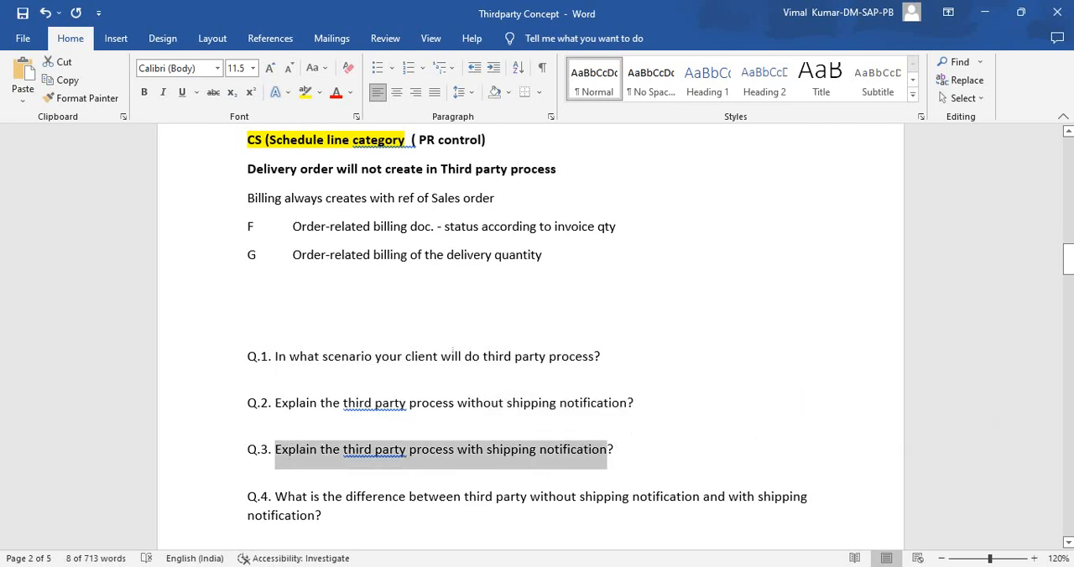
{"action": "scroll", "coordinate": [537, 335], "scroll_direction": "down", "scroll_amount": 2}
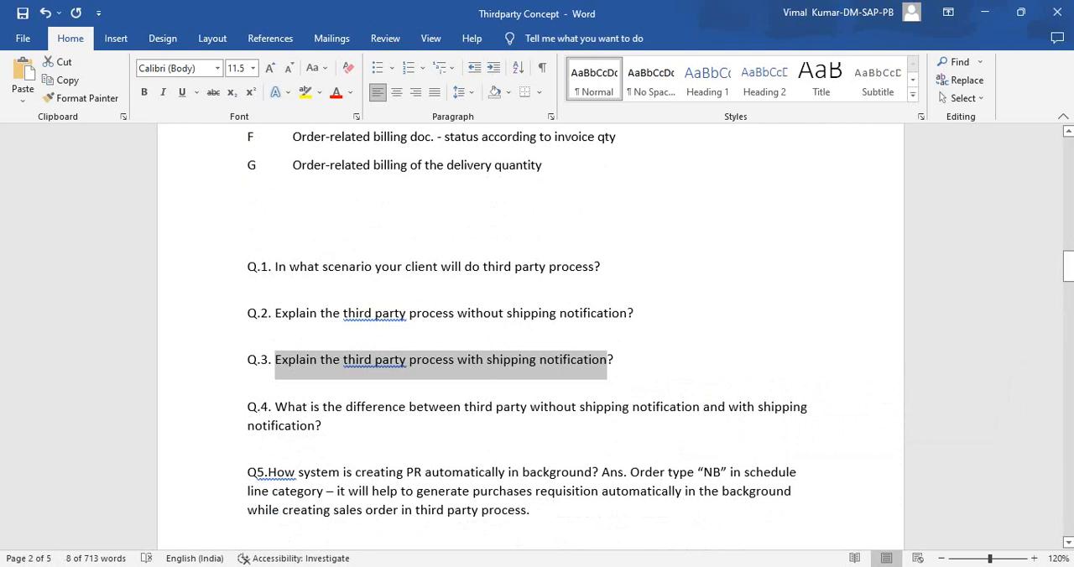
{"action": "left_click_drag", "start_coordinate": [322, 426], "coordinate": [249, 409]}
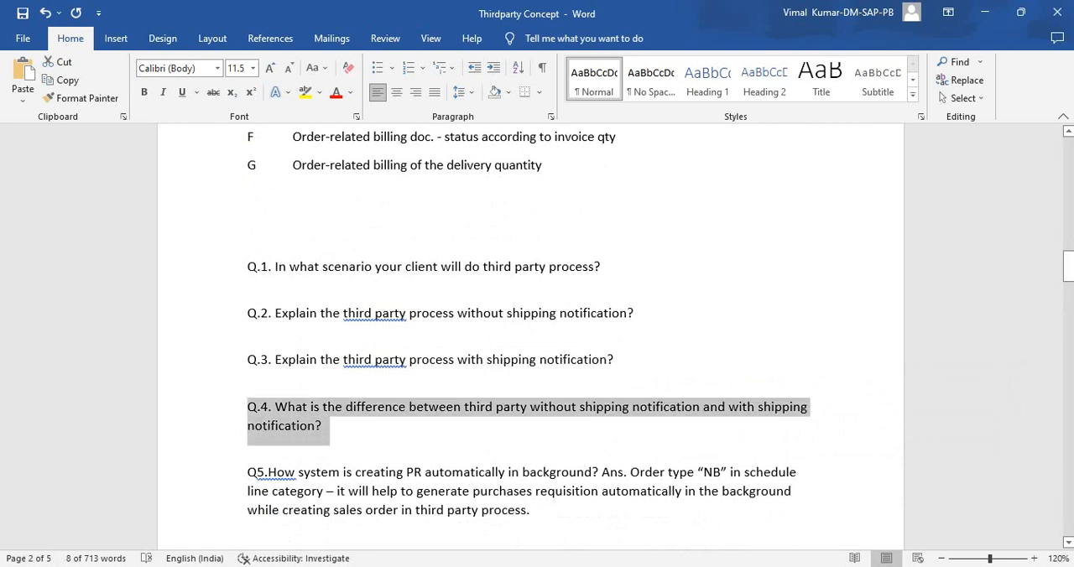
{"action": "scroll", "coordinate": [536, 336], "scroll_direction": "up", "scroll_amount": 1}
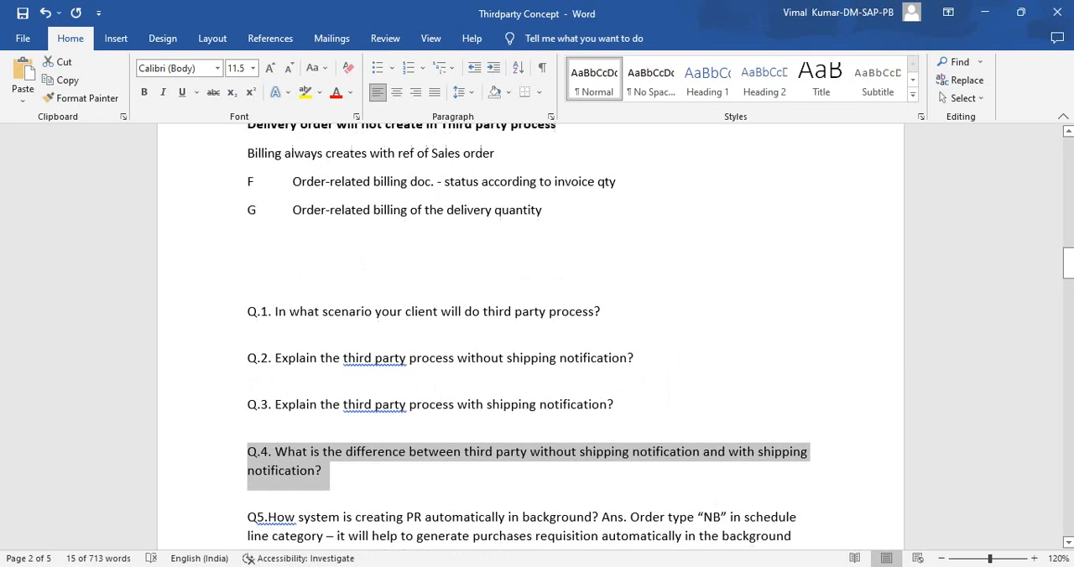
{"action": "left_click_drag", "start_coordinate": [248, 181], "coordinate": [625, 181]}
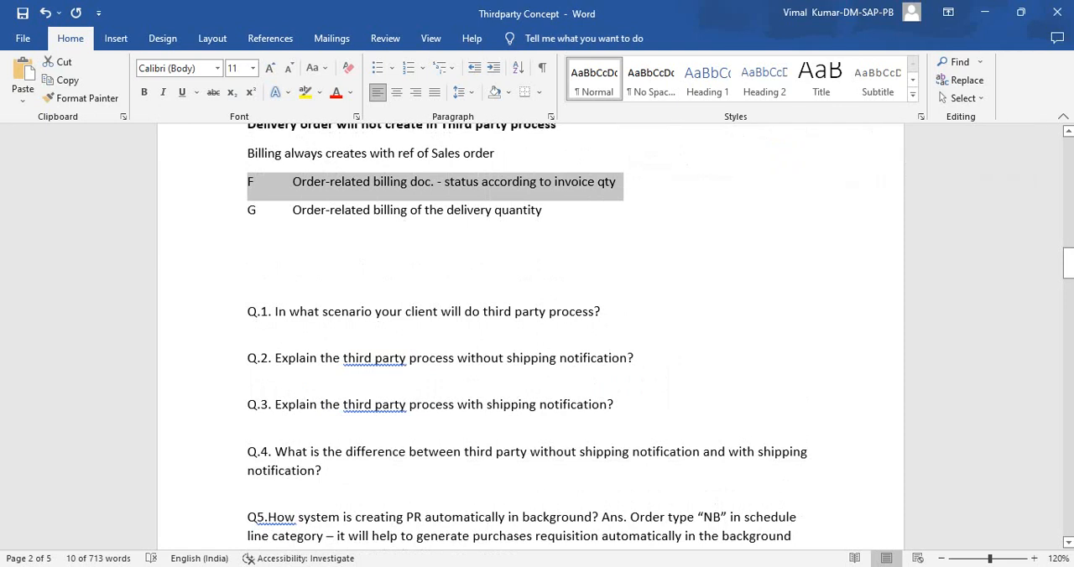
{"action": "left_click_drag", "start_coordinate": [249, 210], "coordinate": [372, 210]}
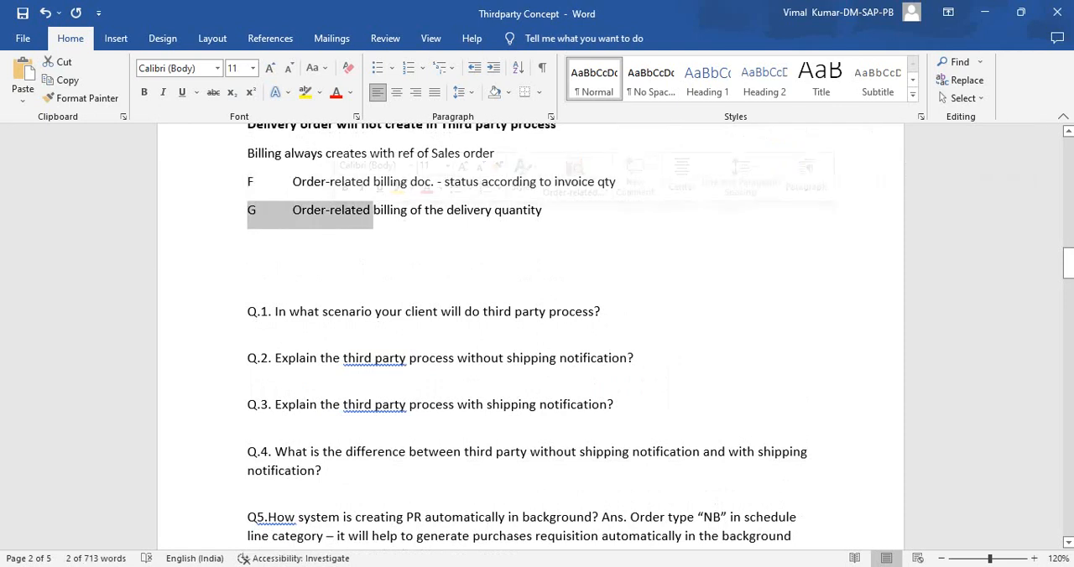
{"action": "left_click_drag", "start_coordinate": [248, 182], "coordinate": [624, 182]}
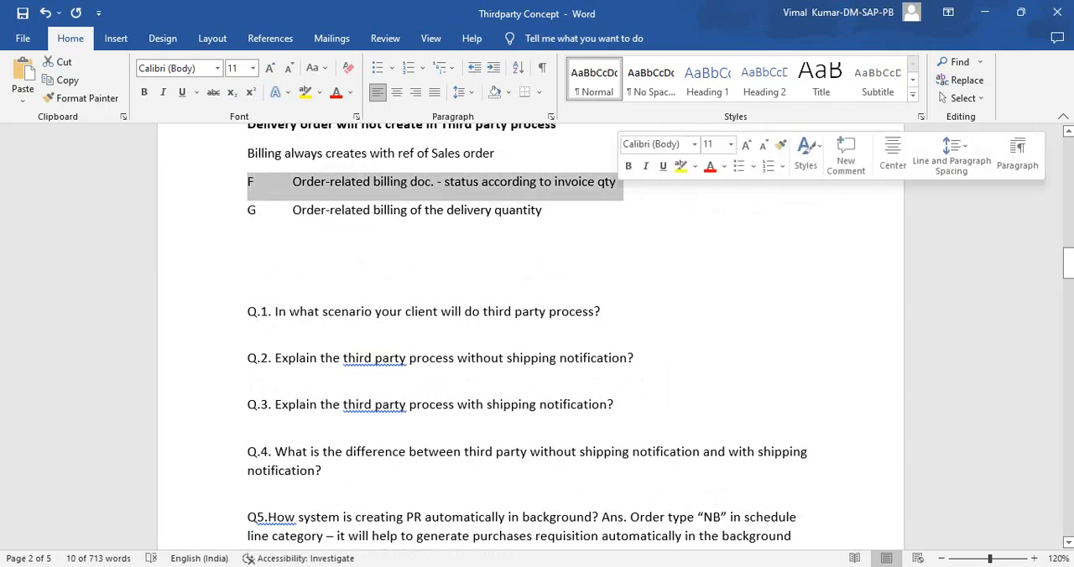
{"action": "left_click", "coordinate": [544, 211]}
{"action": "left_click_drag", "start_coordinate": [543, 211], "coordinate": [248, 183]}
- Put the Q5 answer about automatic PR creation in its own paragraph and select the order type NB in it
{"action": "scroll", "coordinate": [352, 316], "scroll_direction": "down", "scroll_amount": 3}
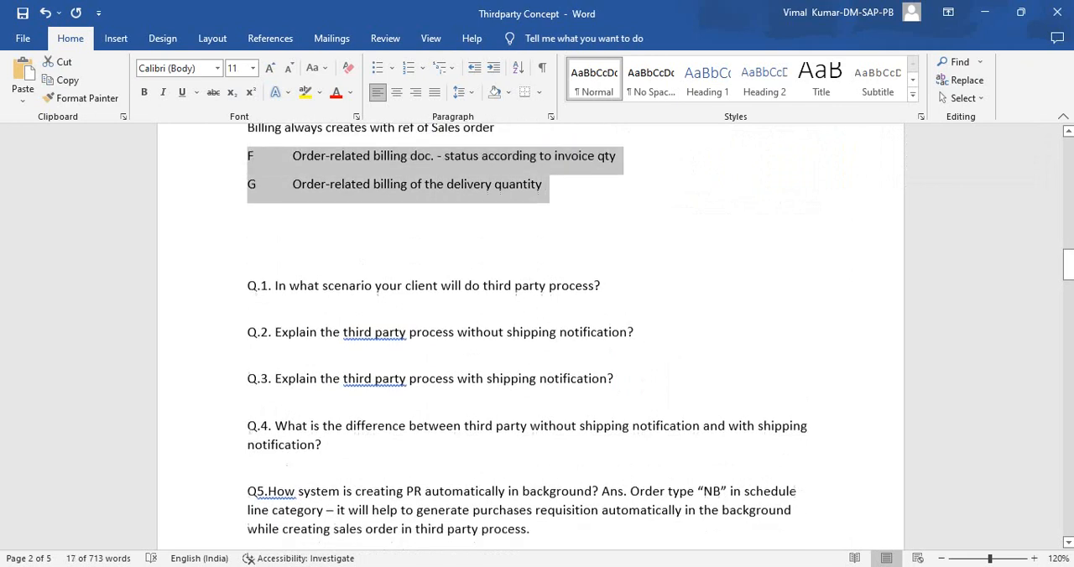
{"action": "scroll", "coordinate": [347, 316], "scroll_direction": "down", "scroll_amount": 2}
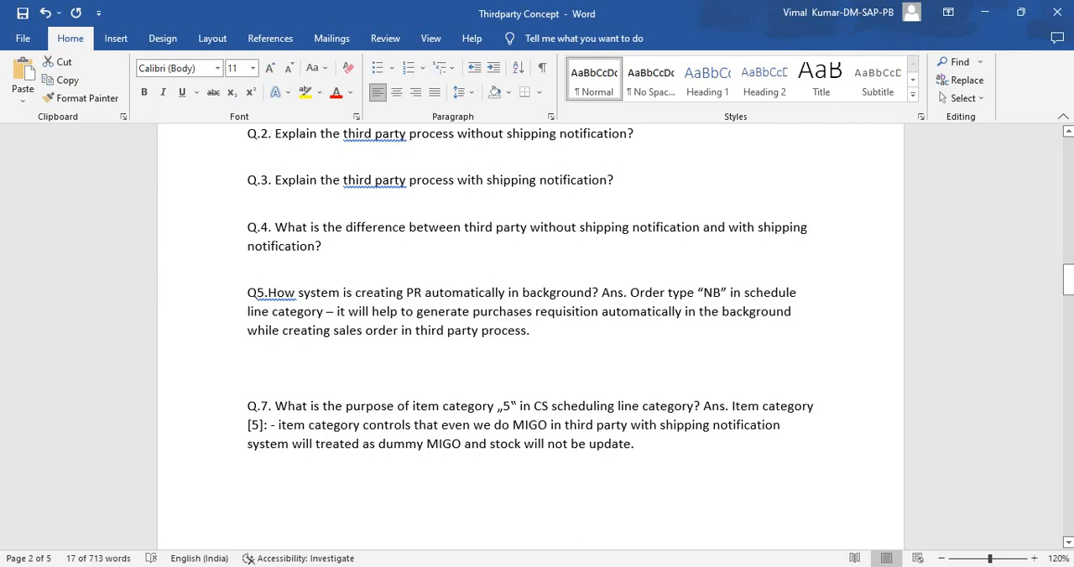
{"action": "left_click", "coordinate": [601, 293]}
{"action": "key", "text": "Return"}
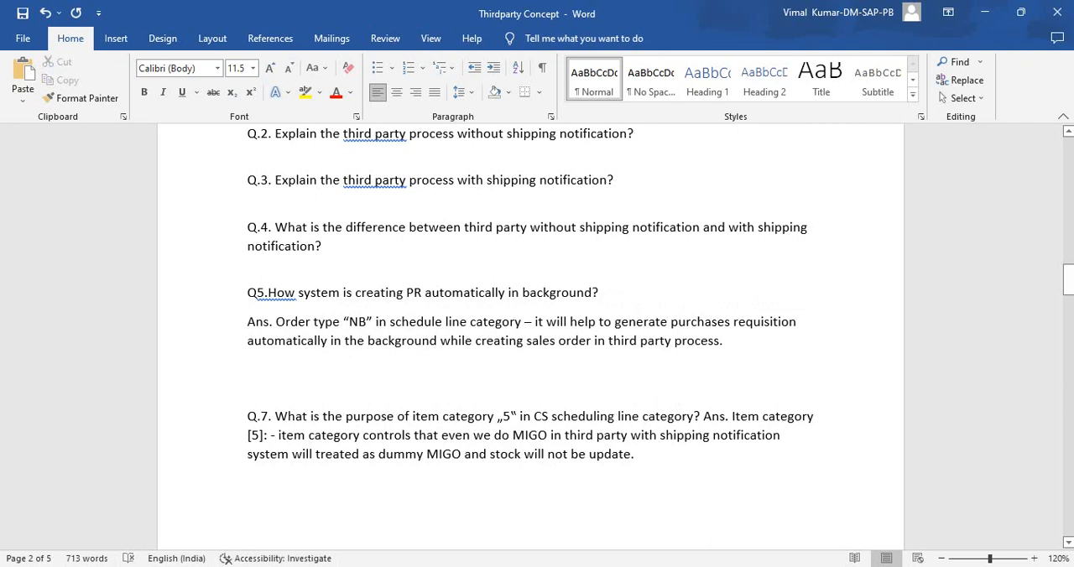
{"action": "left_click_drag", "start_coordinate": [349, 322], "coordinate": [358, 322]}
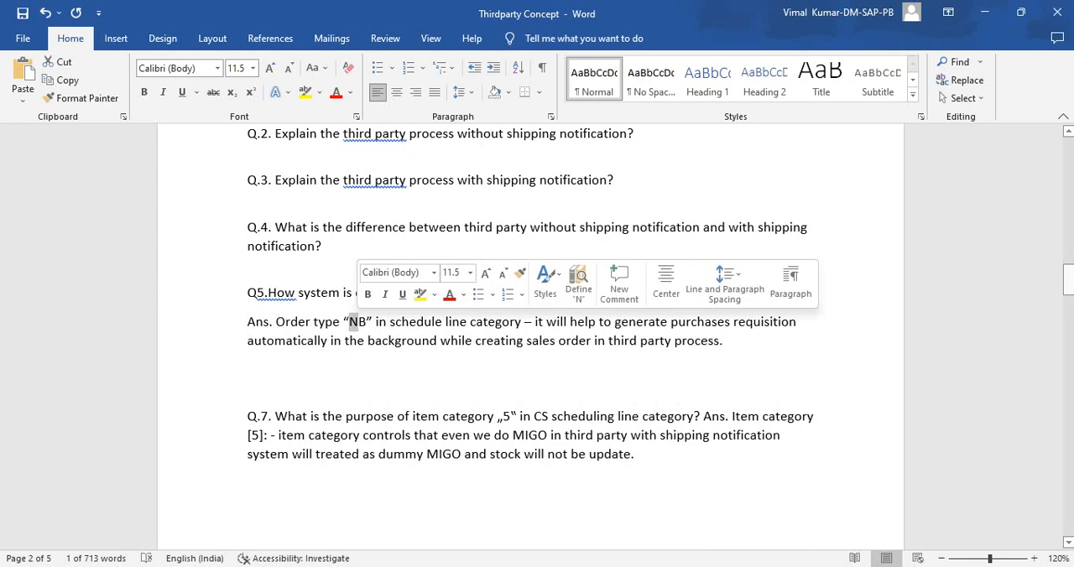
{"action": "left_click", "coordinate": [440, 341]}
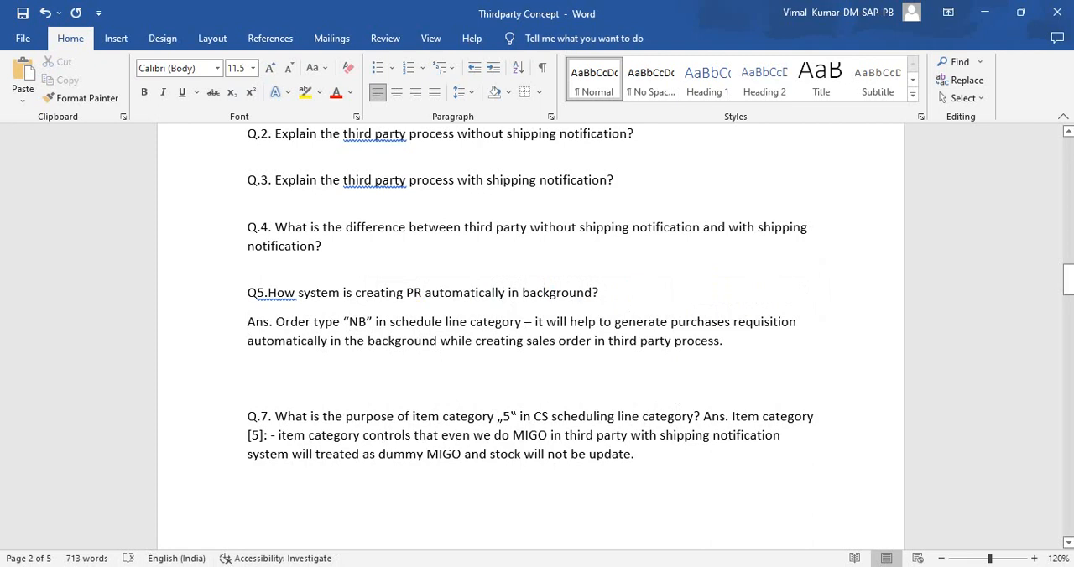
- Put the Q.7 answer about item category 5 in its own paragraph and review it by selecting its text
{"action": "left_click", "coordinate": [701, 416]}
{"action": "key", "text": "Return"}
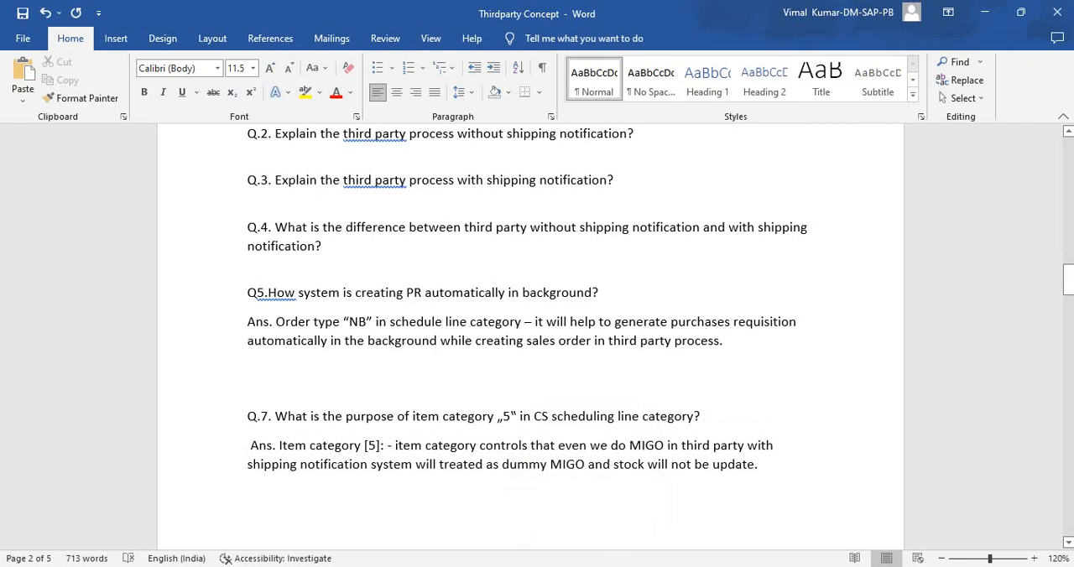
{"action": "left_click_drag", "start_coordinate": [758, 465], "coordinate": [251, 447]}
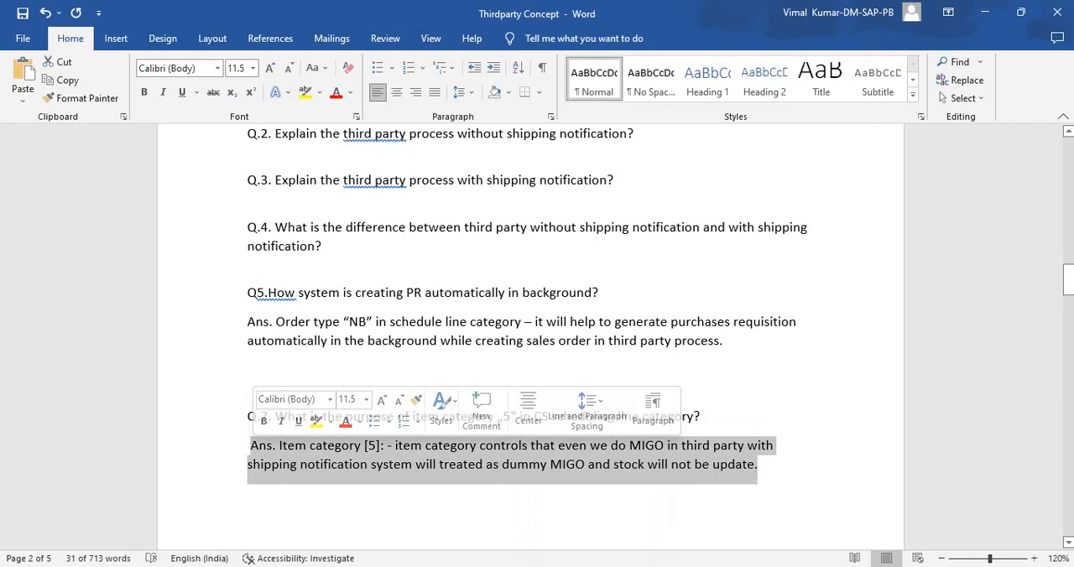
{"action": "left_click", "coordinate": [343, 464]}
{"action": "left_click_drag", "start_coordinate": [248, 445], "coordinate": [765, 465]}
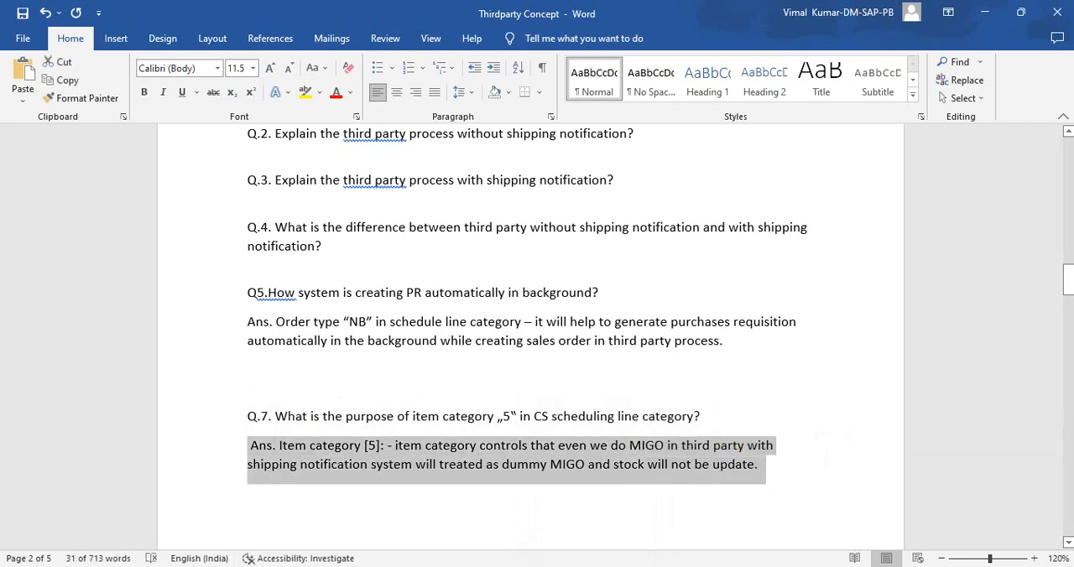
{"action": "double_click", "coordinate": [506, 416]}
- Switch to the SAP item category session, accept billing relevance G for TAS, and open transaction VOV6
{"action": "left_click", "coordinate": [729, 566]}
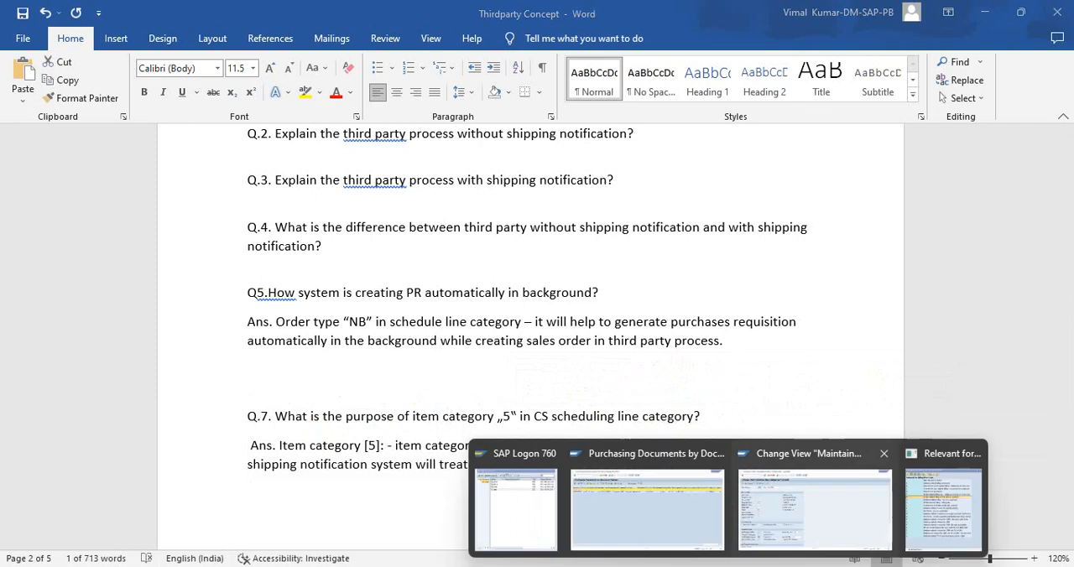
{"action": "left_click", "coordinate": [814, 508]}
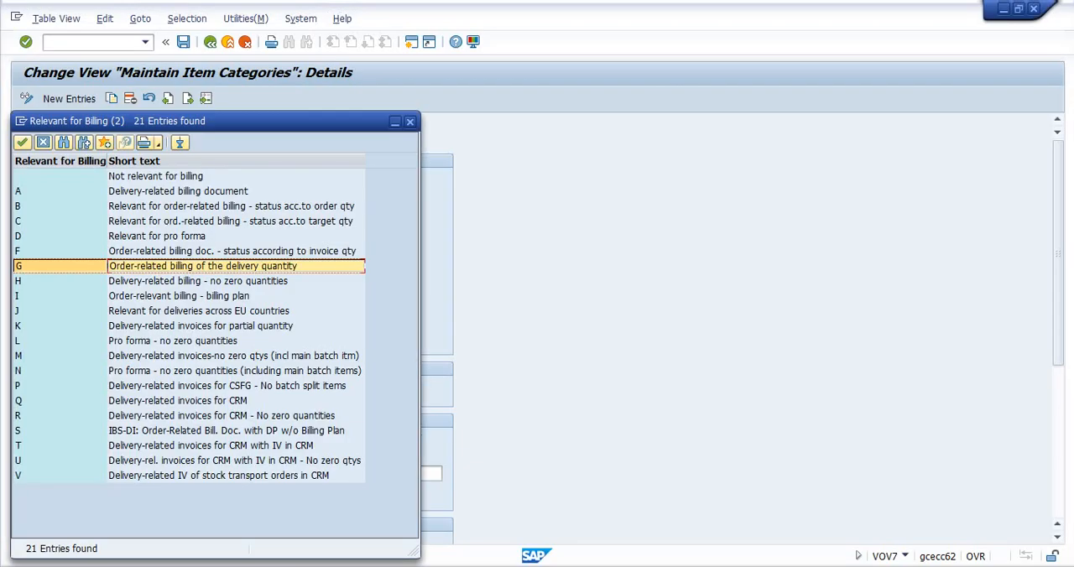
{"action": "key", "text": "Return"}
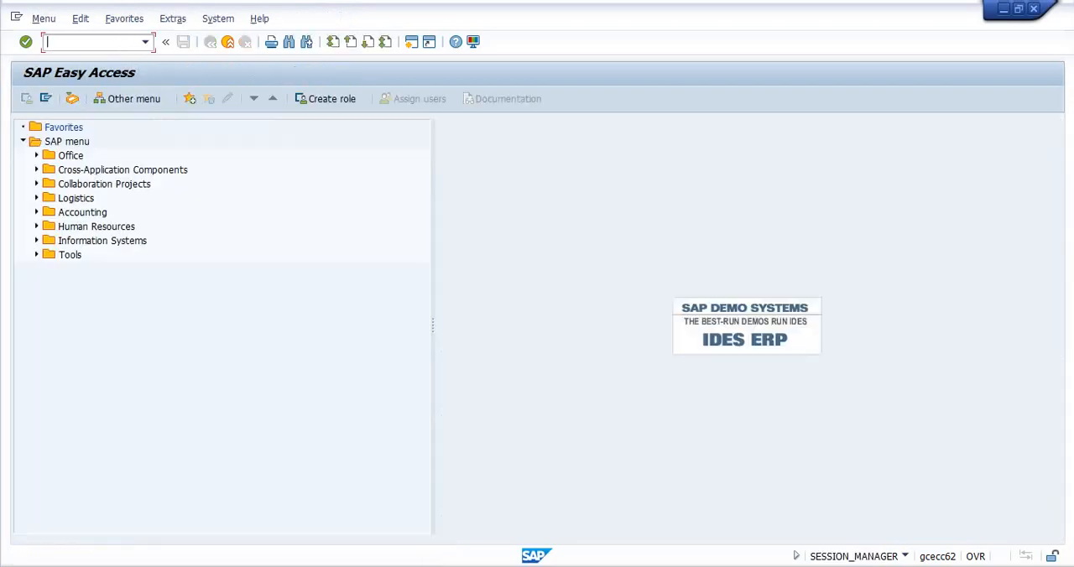
{"action": "type", "text": "v0v6"}
{"action": "key", "text": "Return"}
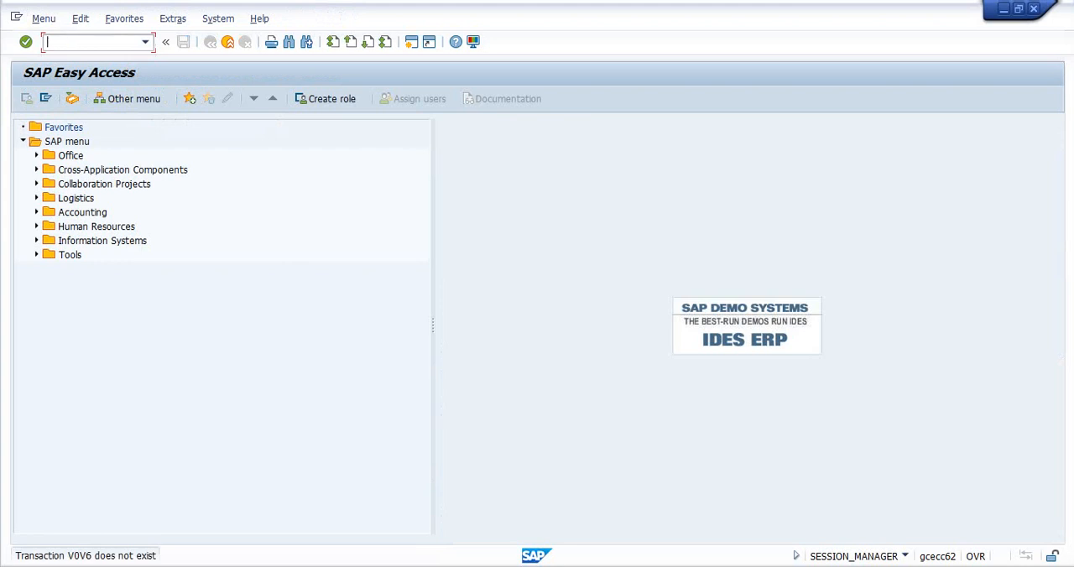
{"action": "type", "text": "vov"}
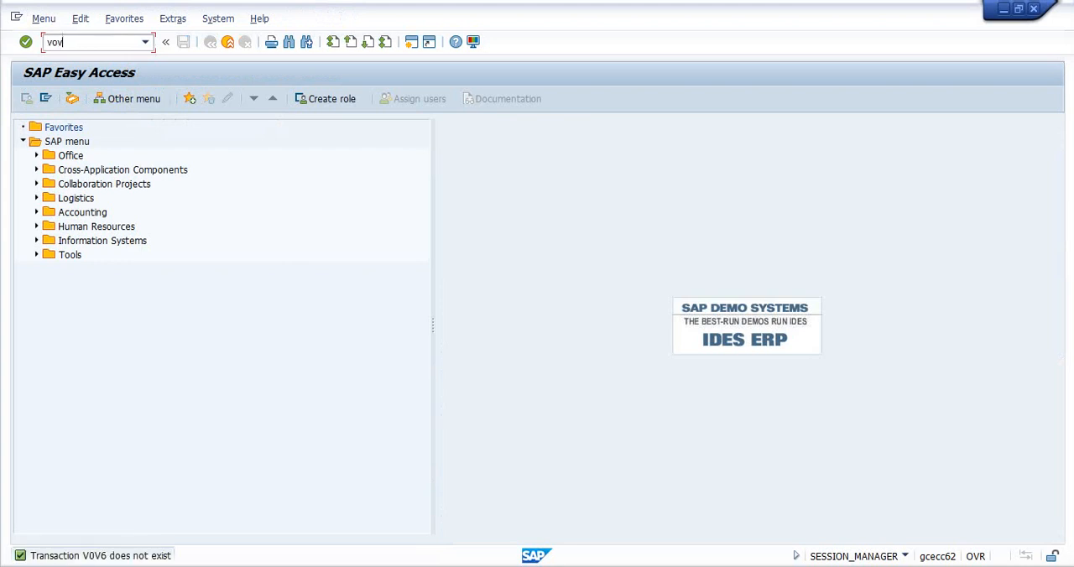
{"action": "type", "text": "6"}
{"action": "key", "text": "Return"}
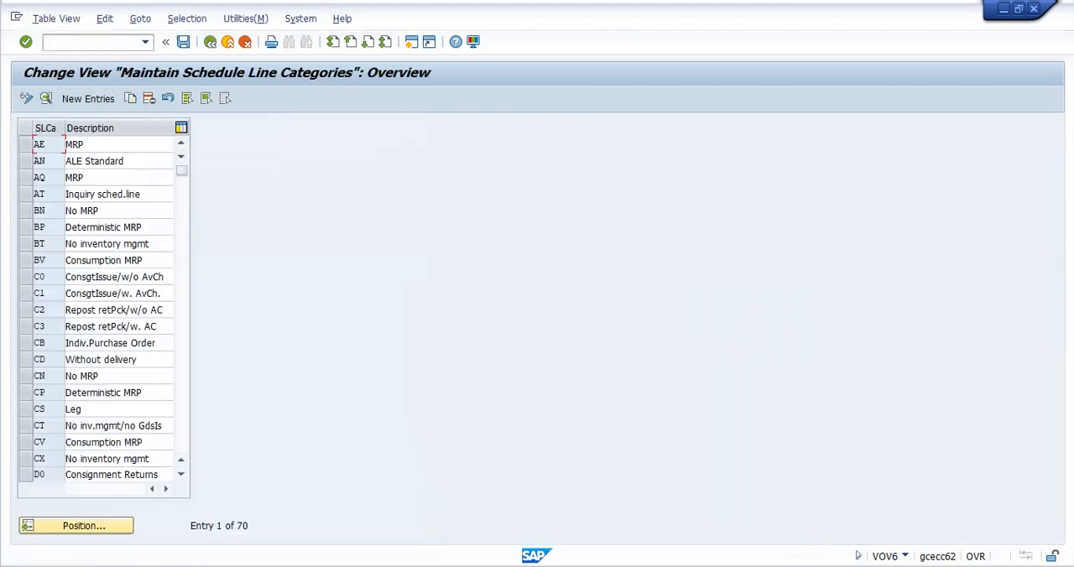
- Position the schedule line category list at CS and open the details of that category
{"action": "left_click", "coordinate": [76, 526]}
{"action": "type", "text": "CS"}
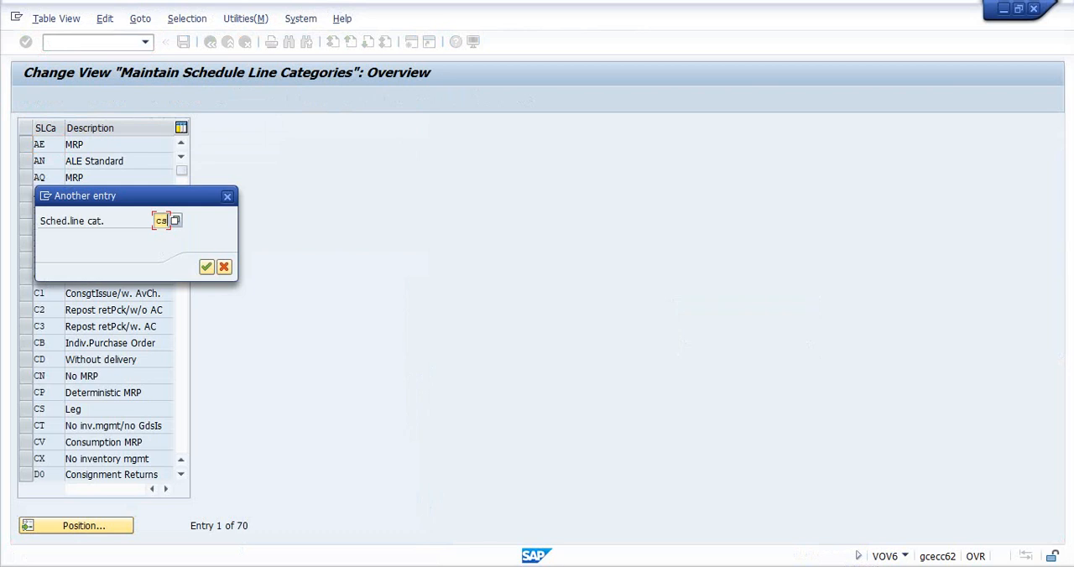
{"action": "key", "text": "Return"}
{"action": "left_click", "coordinate": [26, 144]}
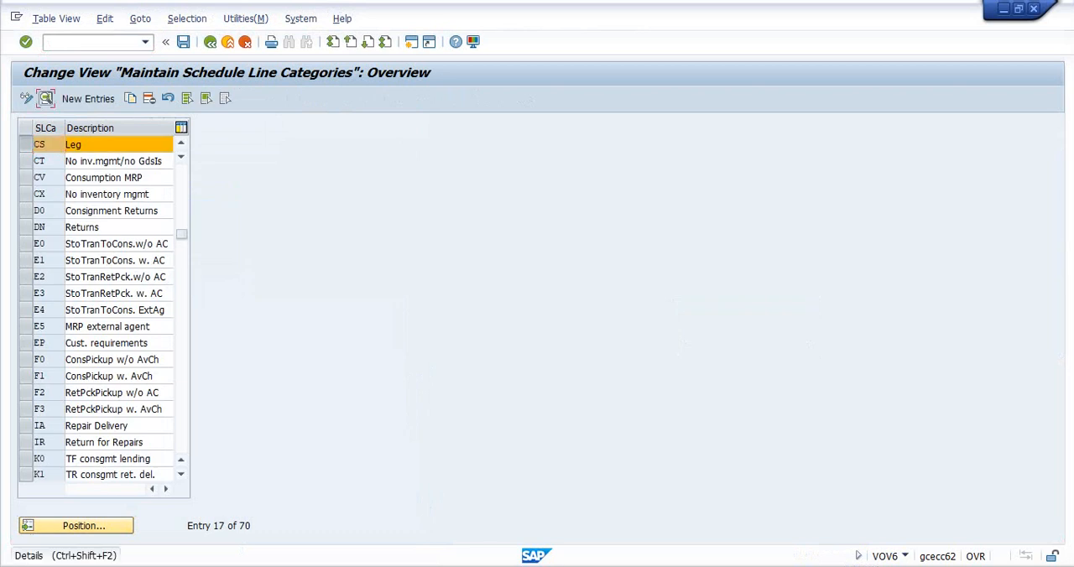
{"action": "left_click", "coordinate": [46, 98]}
- Look up the possible Item Category values for schedule line category CS and choose 5, Third-party
{"action": "left_click", "coordinate": [145, 248]}
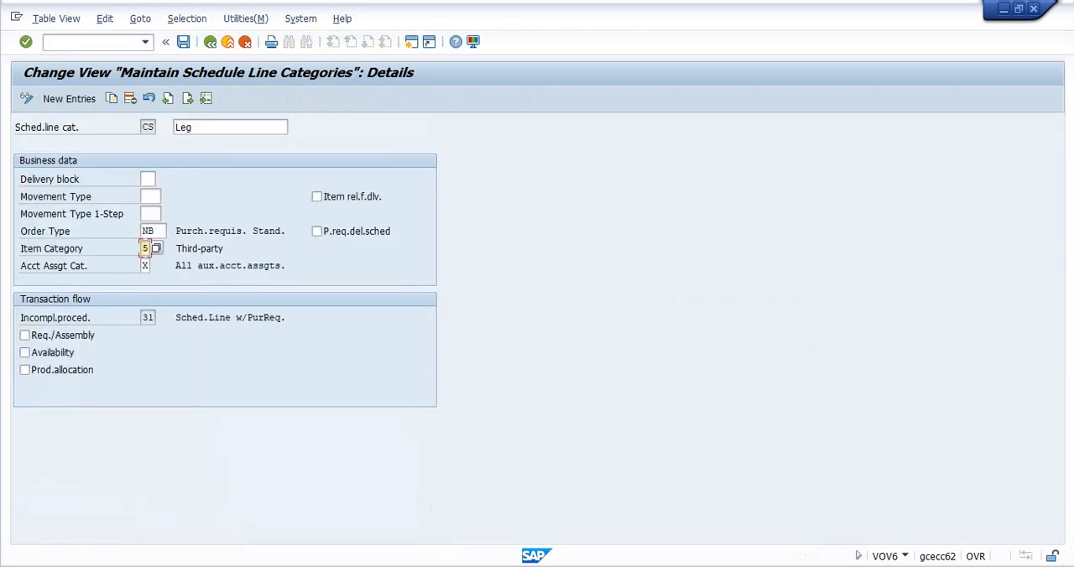
{"action": "left_click", "coordinate": [156, 249]}
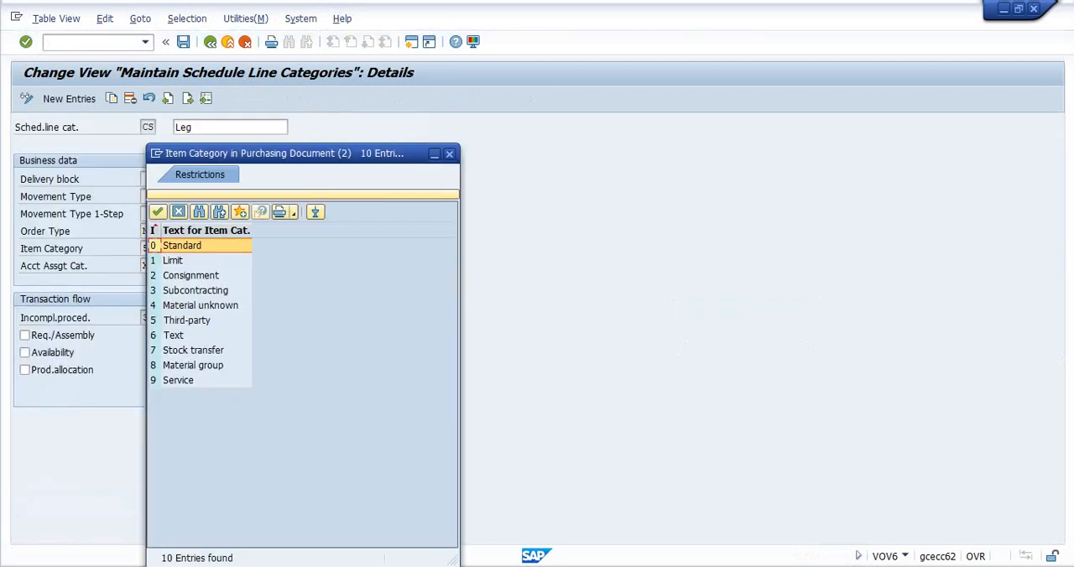
{"action": "double_click", "coordinate": [186, 320]}
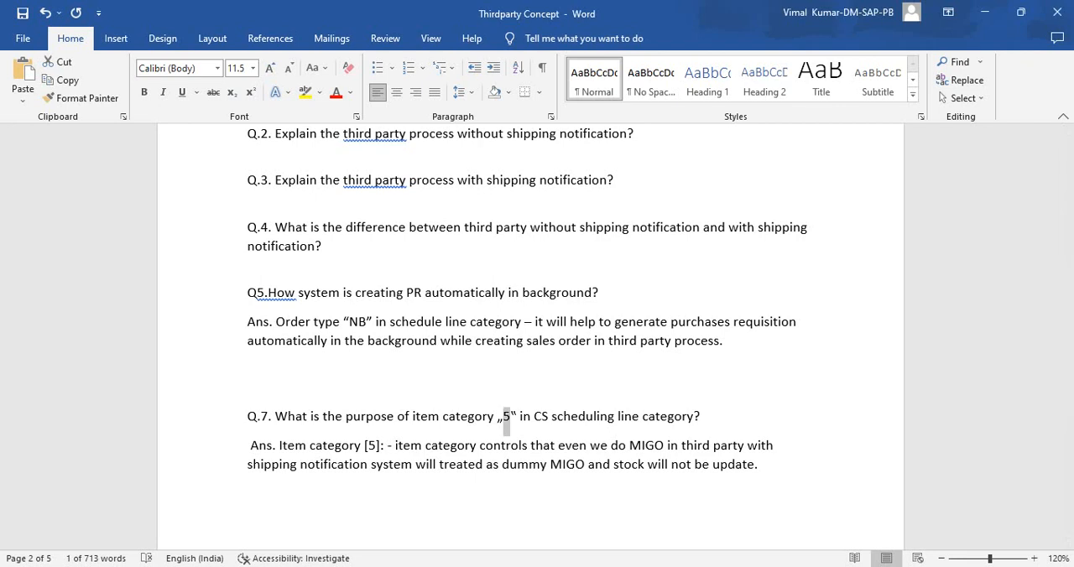
- In the Word notes, move the Q.11 answer to its own paragraph below blank lines and select TAS in it
{"action": "scroll", "coordinate": [506, 417], "scroll_direction": "down", "scroll_amount": 7}
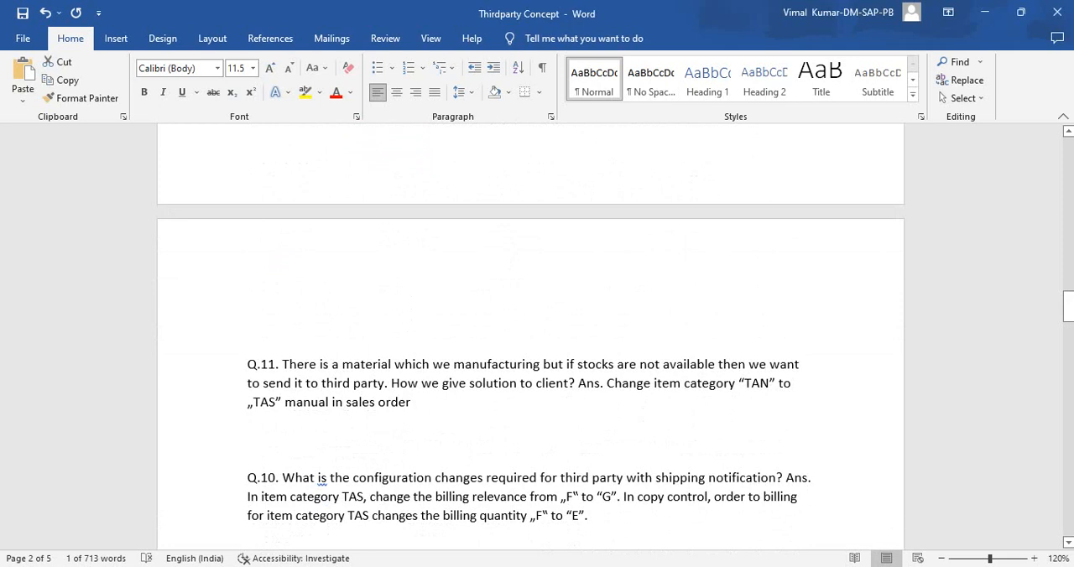
{"action": "left_click_drag", "start_coordinate": [248, 382], "coordinate": [385, 383]}
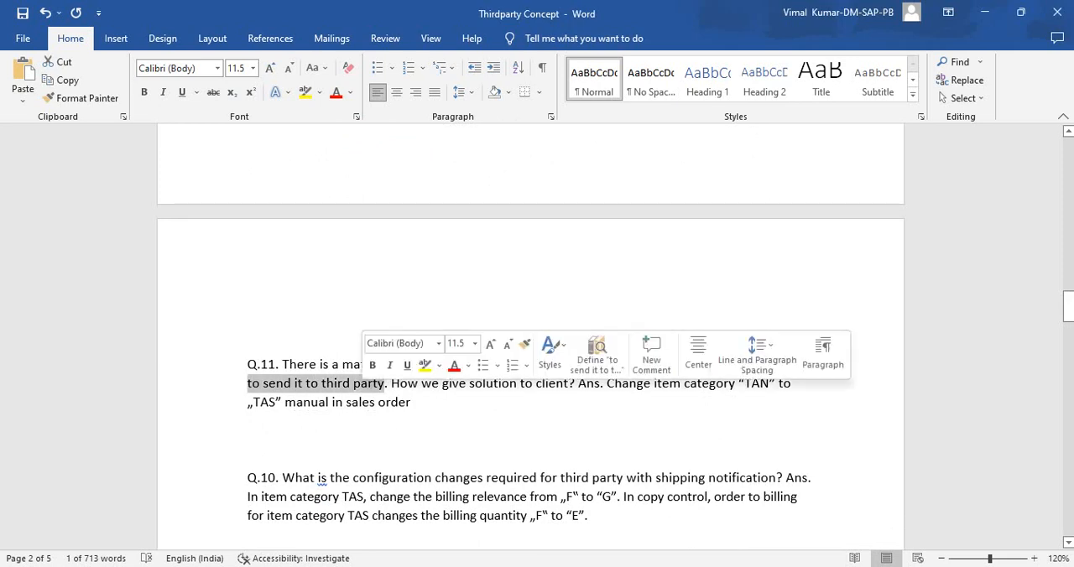
{"action": "left_click", "coordinate": [578, 383]}
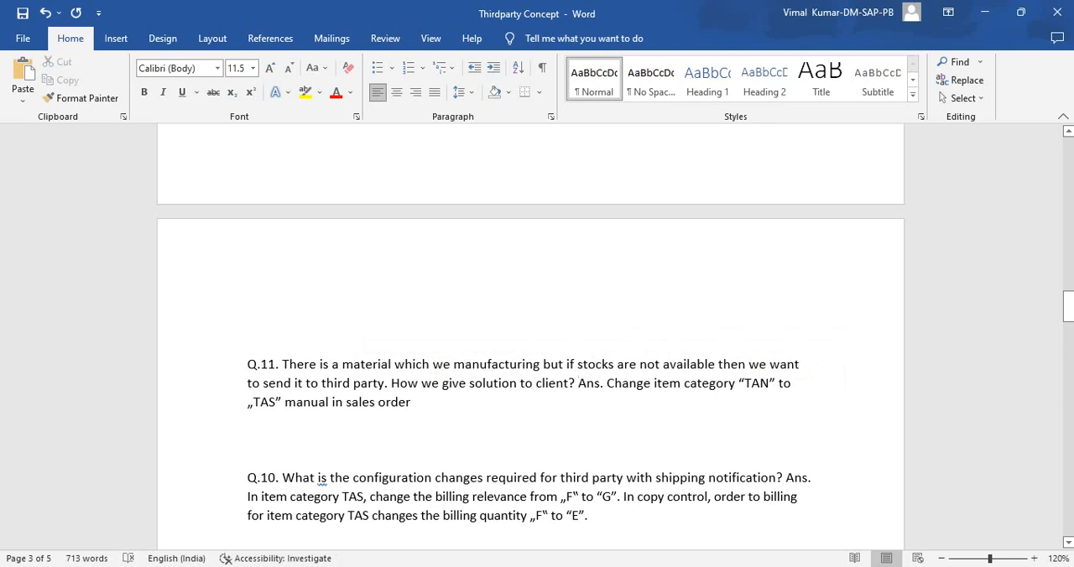
{"action": "key", "text": "Return"}
{"action": "key", "text": "Return"}
{"action": "key", "text": "Return"}
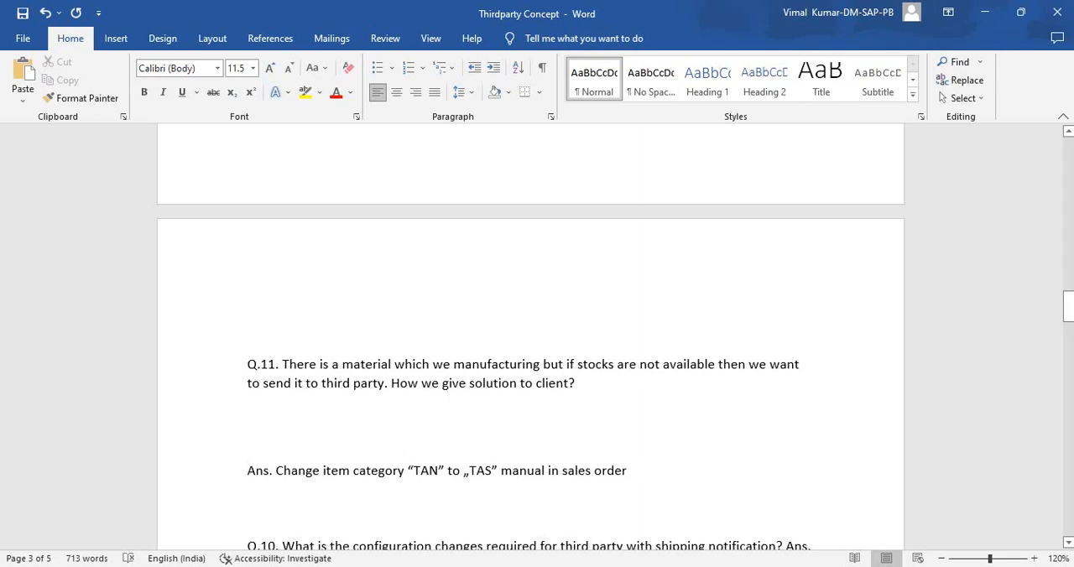
{"action": "left_click_drag", "start_coordinate": [476, 470], "coordinate": [498, 471]}
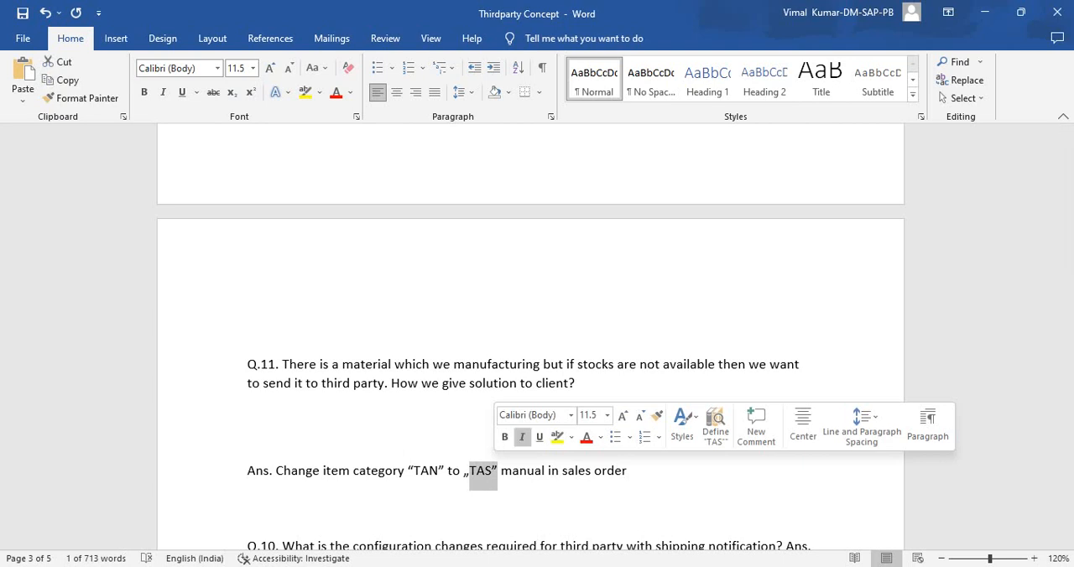
{"action": "double_click", "coordinate": [482, 472]}
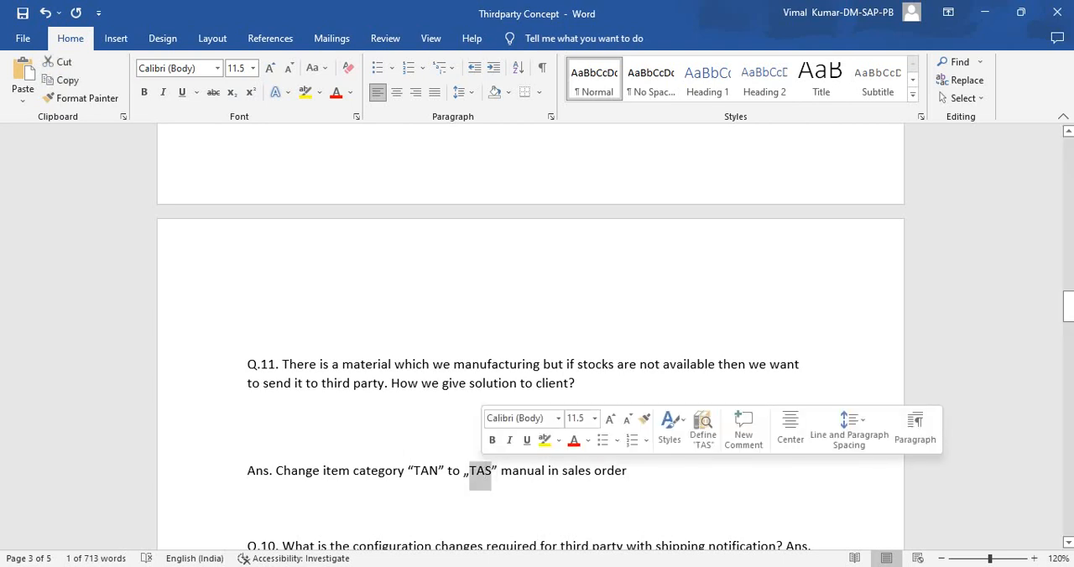
- Move the Q.10 answer to its own paragraph below a blank line and select the billing relevance value G
{"action": "scroll", "coordinate": [530, 378], "scroll_direction": "down", "scroll_amount": 3}
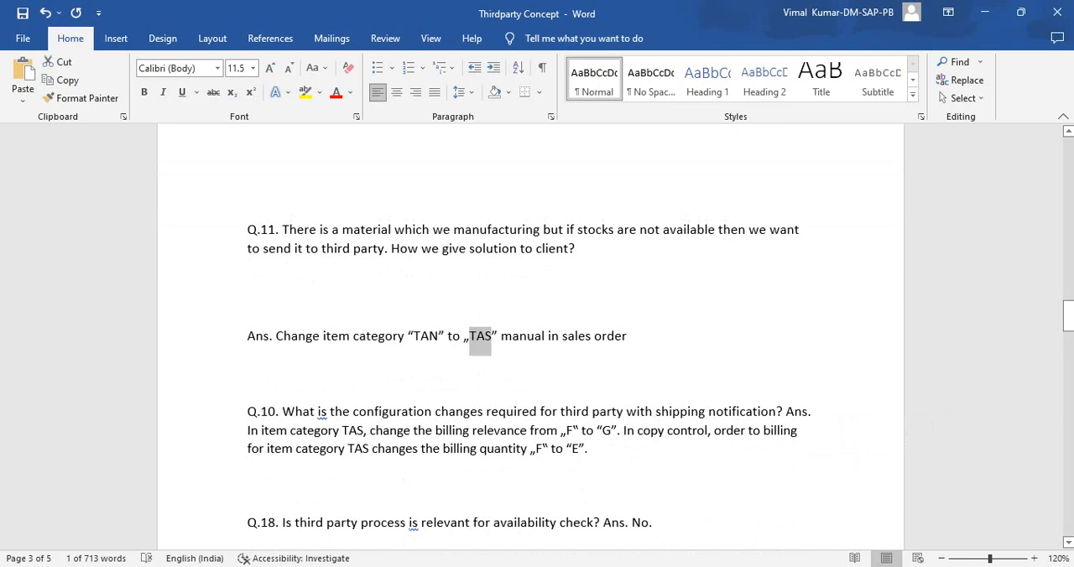
{"action": "left_click", "coordinate": [787, 412]}
{"action": "key", "text": "Return"}
{"action": "key", "text": "Return"}
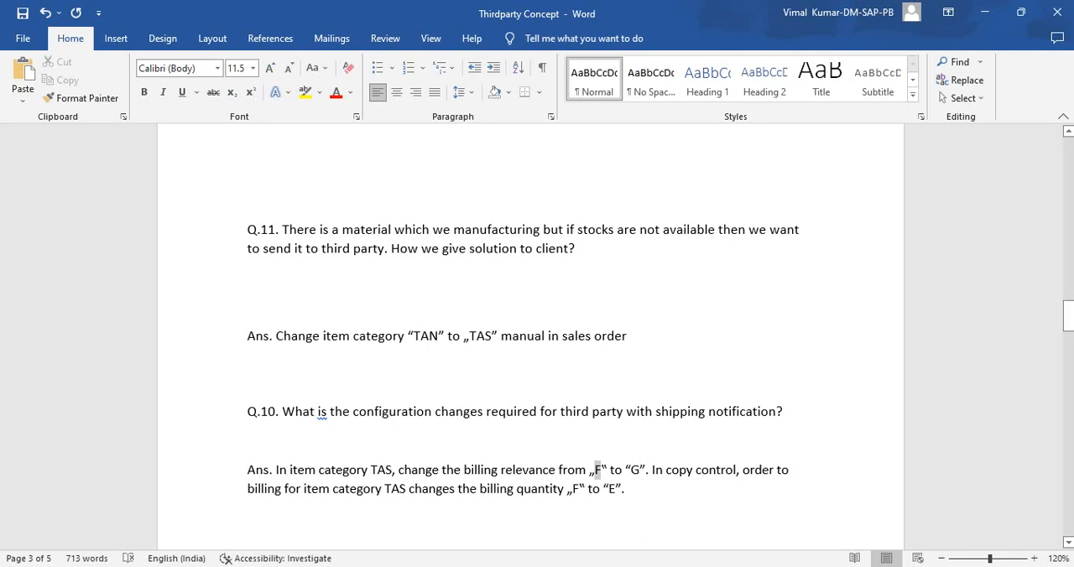
{"action": "double_click", "coordinate": [635, 470]}
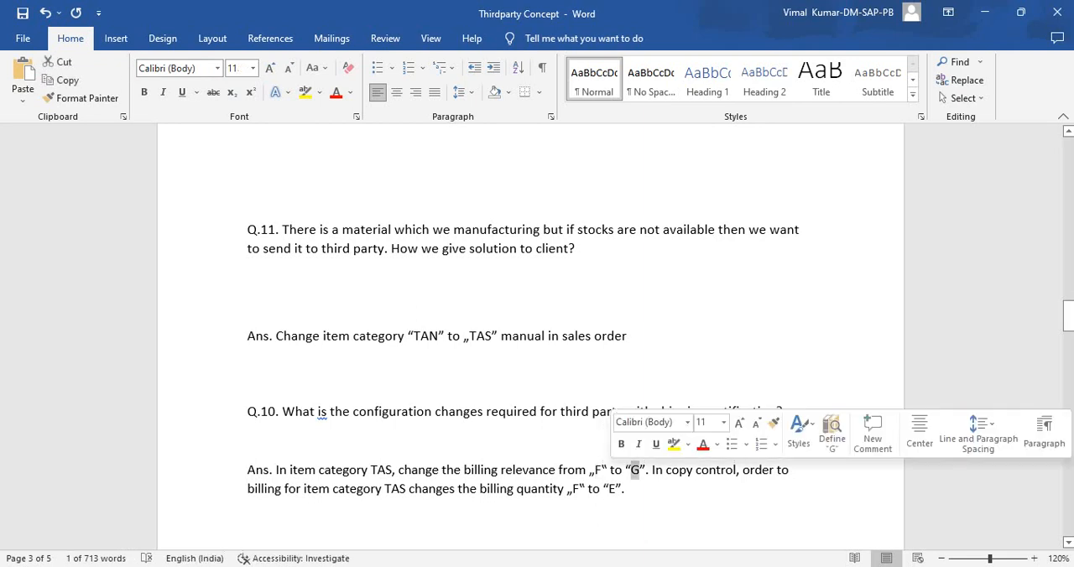
- Move the copy control sentence of the Q.10 answer to its own paragraph and make it bold
{"action": "left_click", "coordinate": [651, 469]}
{"action": "mouse_move", "coordinate": [728, 565]}
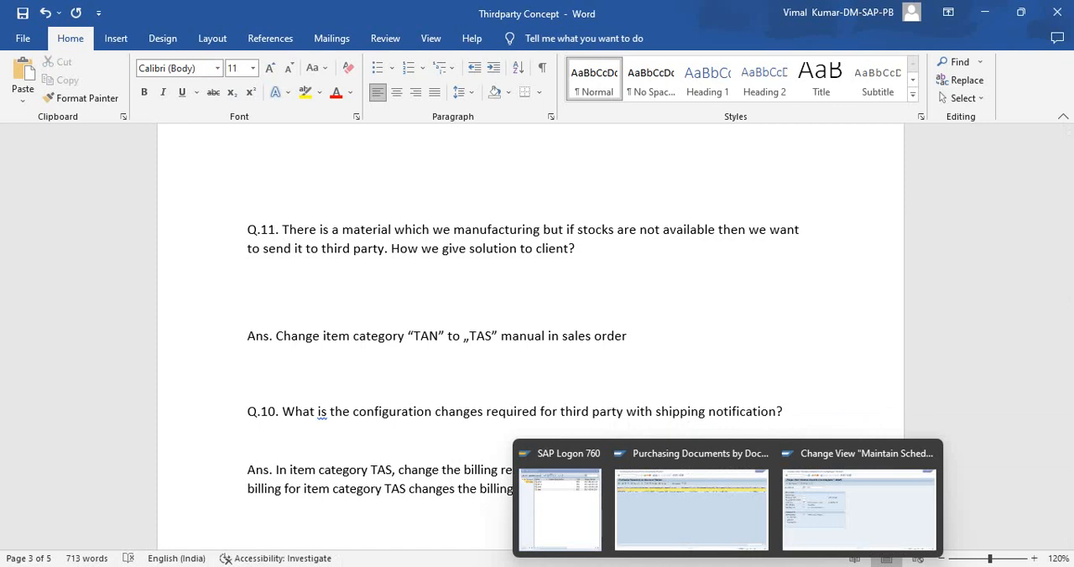
{"action": "key", "text": "Return"}
{"action": "left_click", "coordinate": [248, 365]}
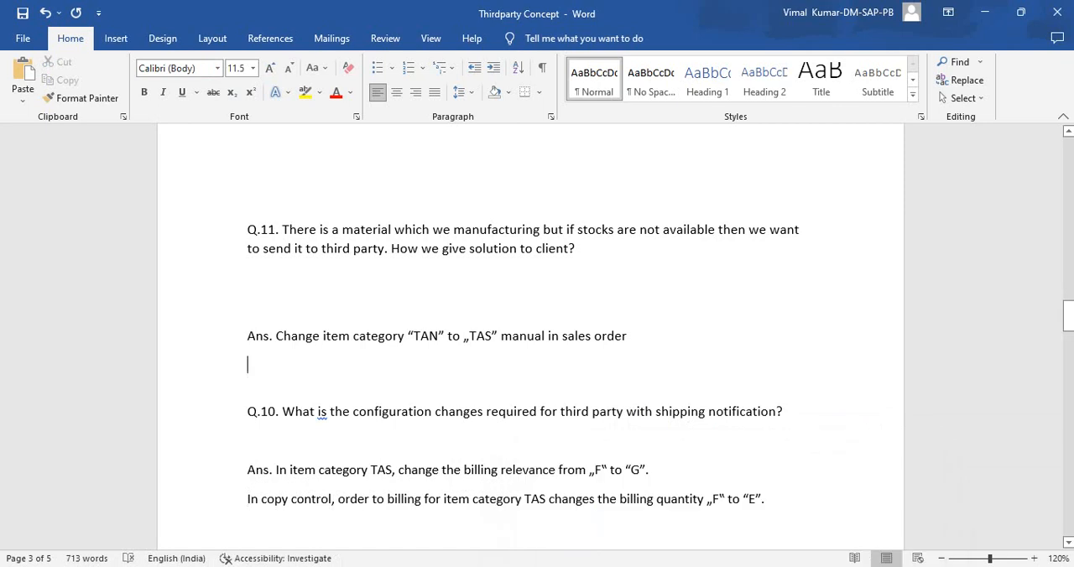
{"action": "left_click_drag", "start_coordinate": [764, 499], "coordinate": [657, 500]}
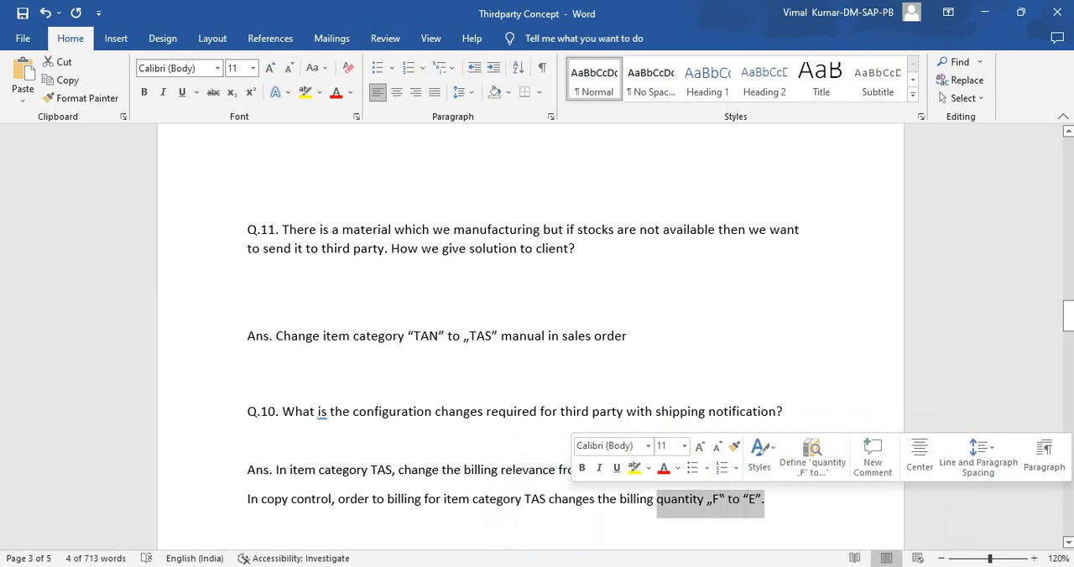
{"action": "scroll", "coordinate": [537, 336], "scroll_direction": "down", "scroll_amount": 1}
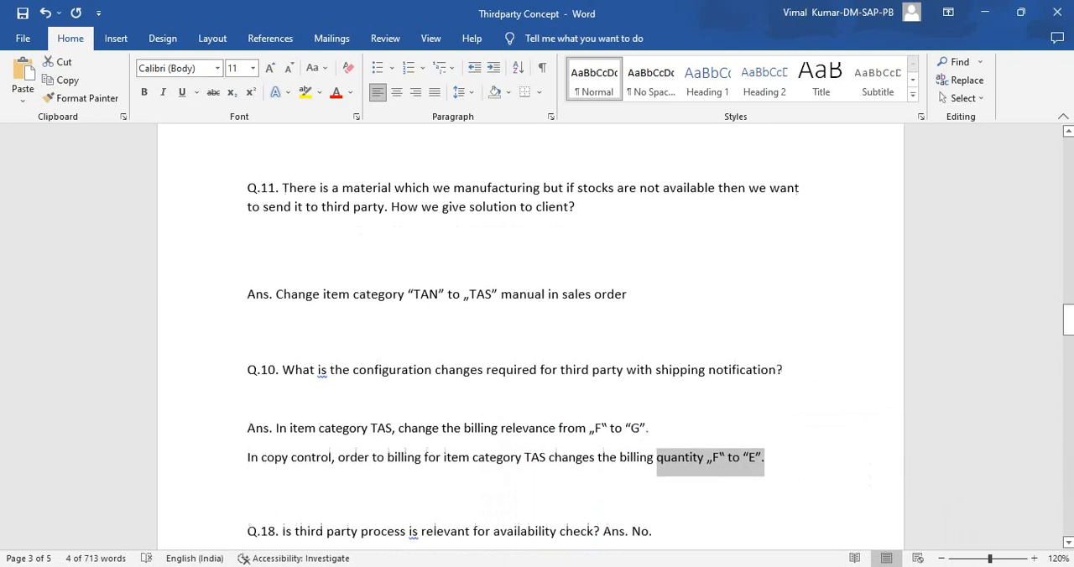
{"action": "left_click_drag", "start_coordinate": [248, 454], "coordinate": [774, 454]}
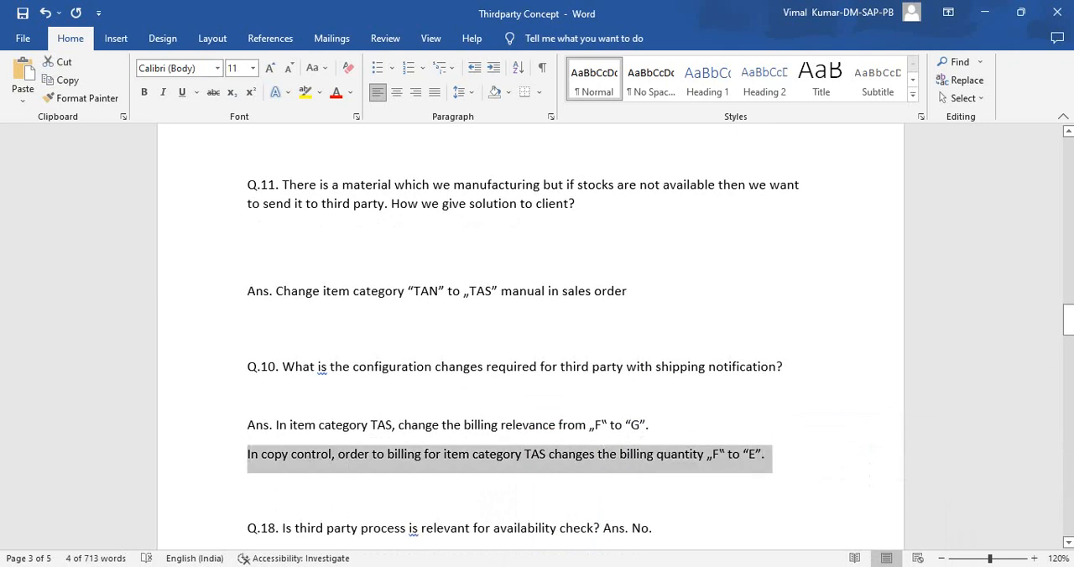
{"action": "key", "text": "ctrl+b"}
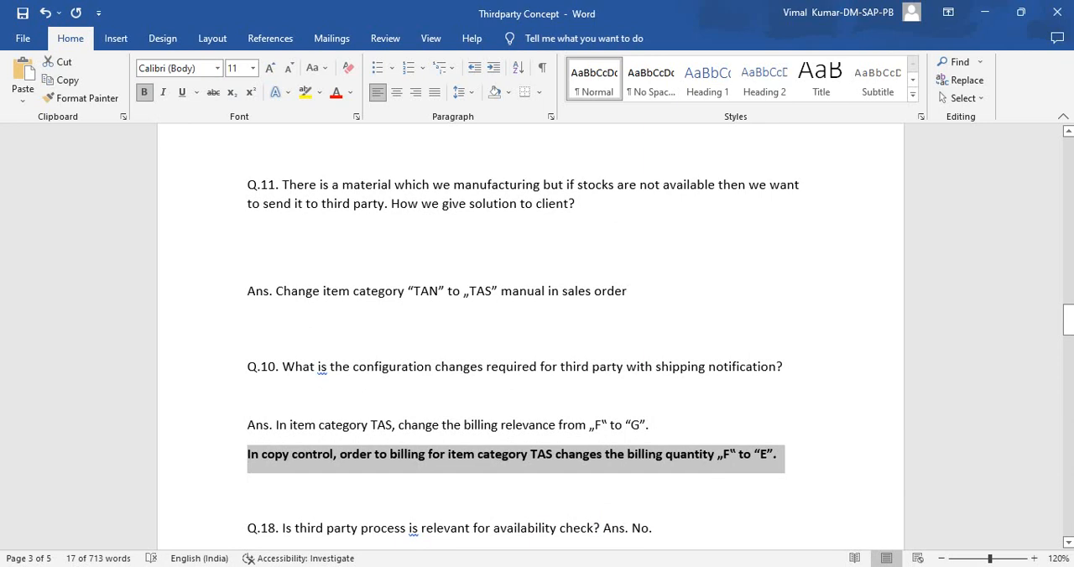
- Move the Q.18 answer to its own paragraph below the availability check question
{"action": "scroll", "coordinate": [537, 336], "scroll_direction": "down", "scroll_amount": 5}
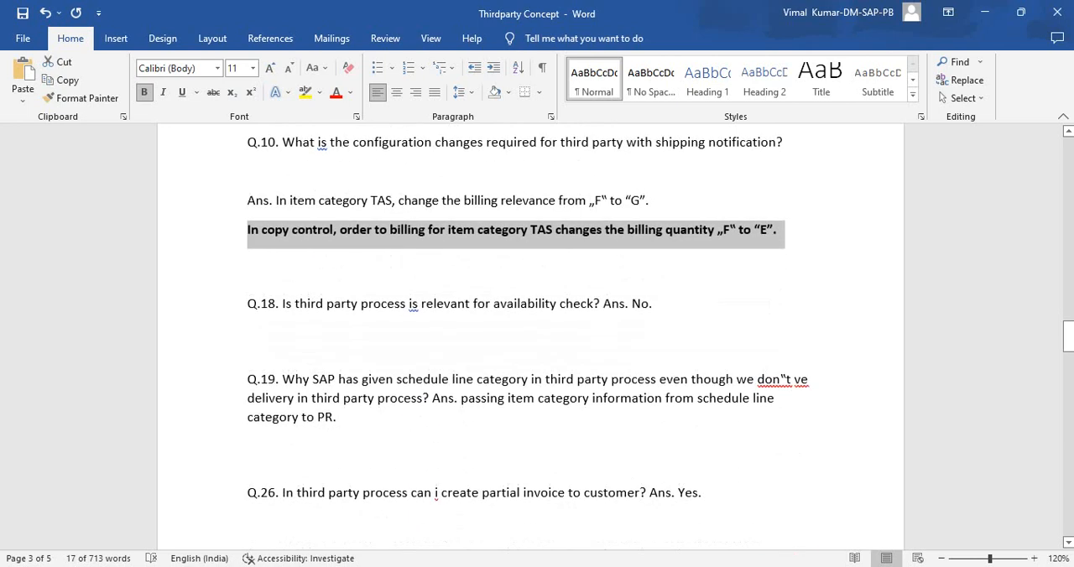
{"action": "left_click", "coordinate": [604, 303]}
{"action": "key", "text": "Return"}
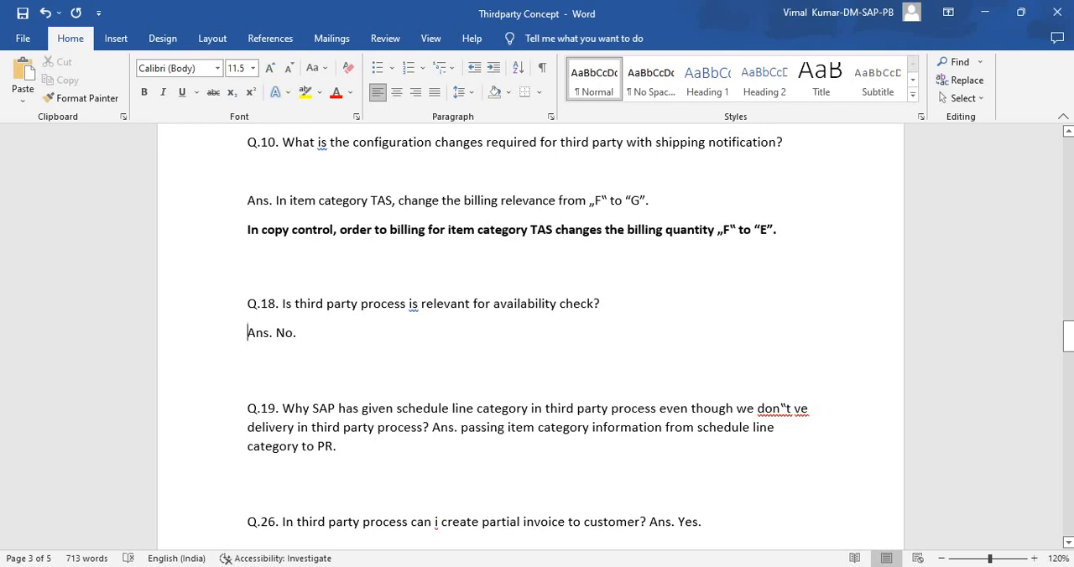
- Move the Q.19 answer to its own paragraph below a blank line and select the answer
{"action": "left_click", "coordinate": [430, 427]}
{"action": "key", "text": "Return"}
{"action": "key", "text": "Return"}
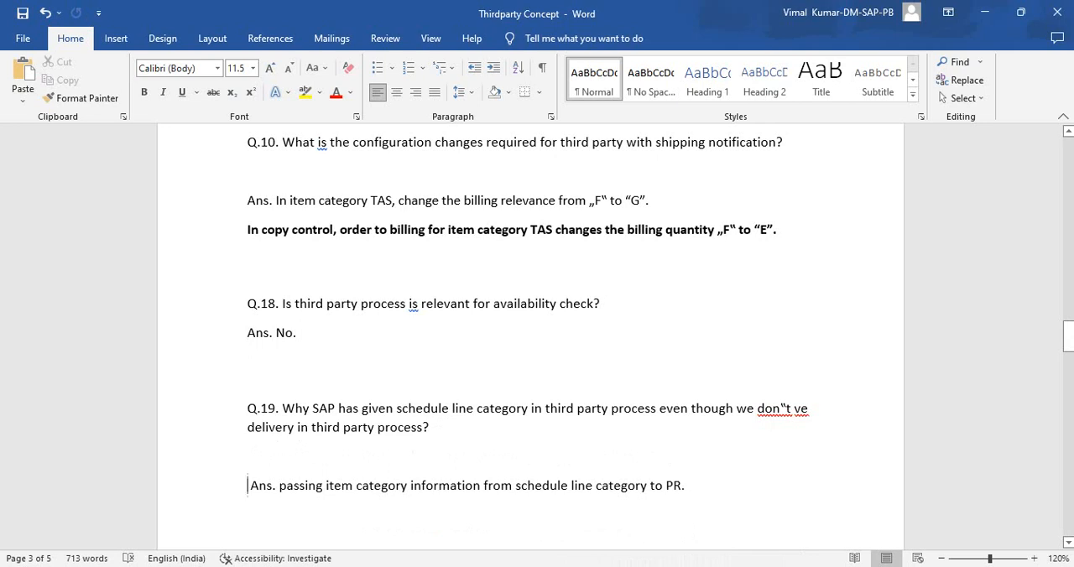
{"action": "left_click", "coordinate": [791, 408]}
{"action": "left_click_drag", "start_coordinate": [688, 486], "coordinate": [248, 486]}
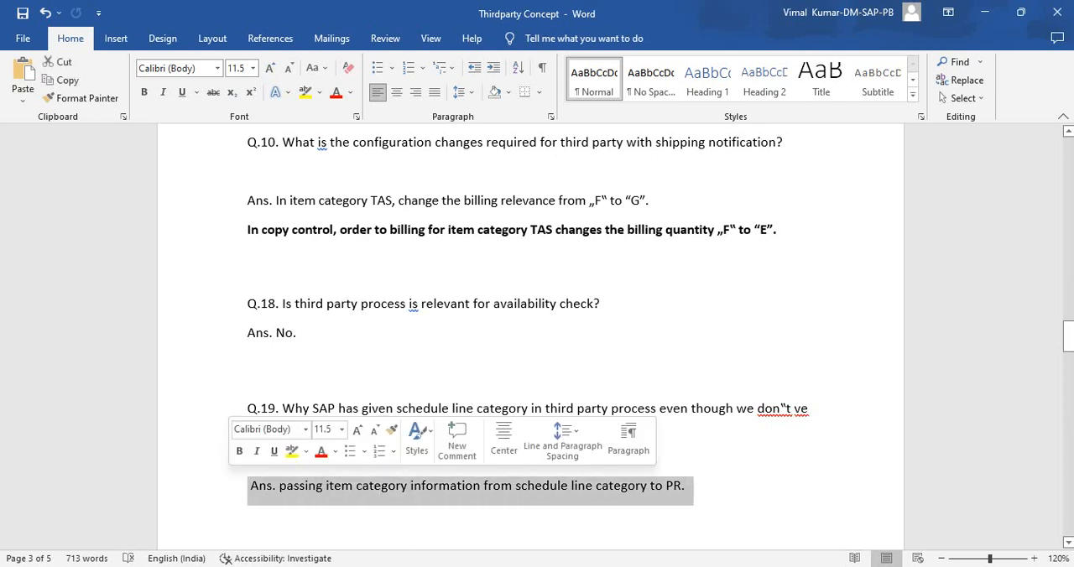
- Move the Q.26 answer to its own paragraph below a blank line
{"action": "scroll", "coordinate": [537, 335], "scroll_direction": "down", "scroll_amount": 3}
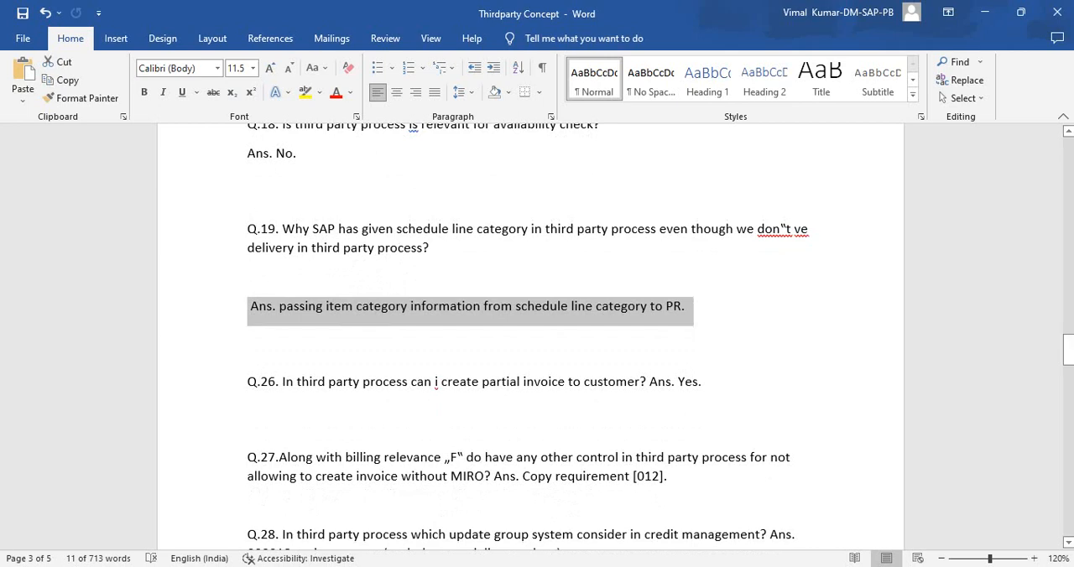
{"action": "left_click", "coordinate": [649, 382]}
{"action": "key", "text": "Return"}
{"action": "key", "text": "Return"}
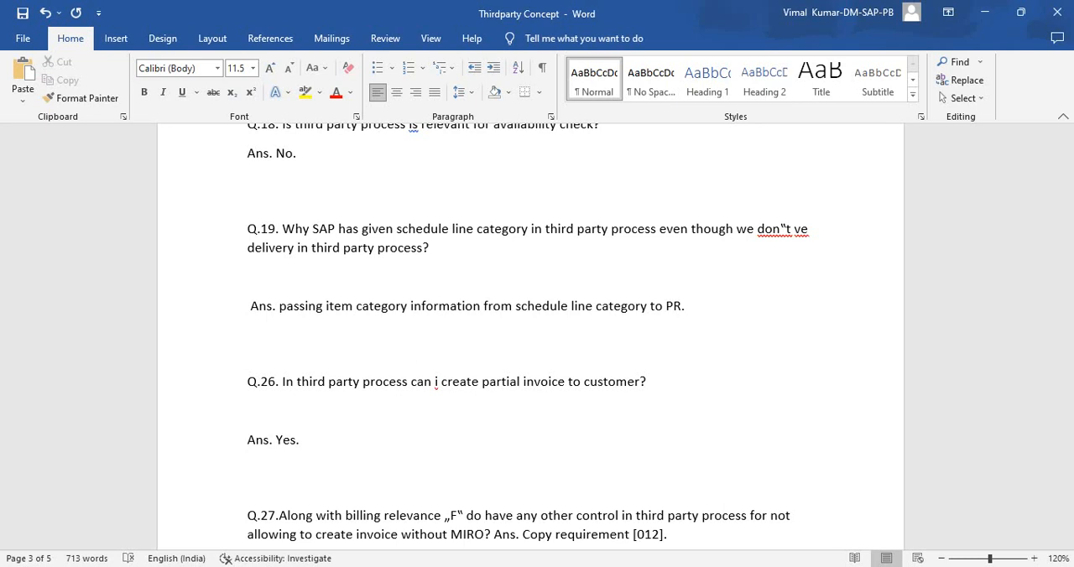
- Separate the Q.28 answer from its question and push question Q.28 onto the next page with its answer
{"action": "scroll", "coordinate": [530, 335], "scroll_direction": "down", "scroll_amount": 8}
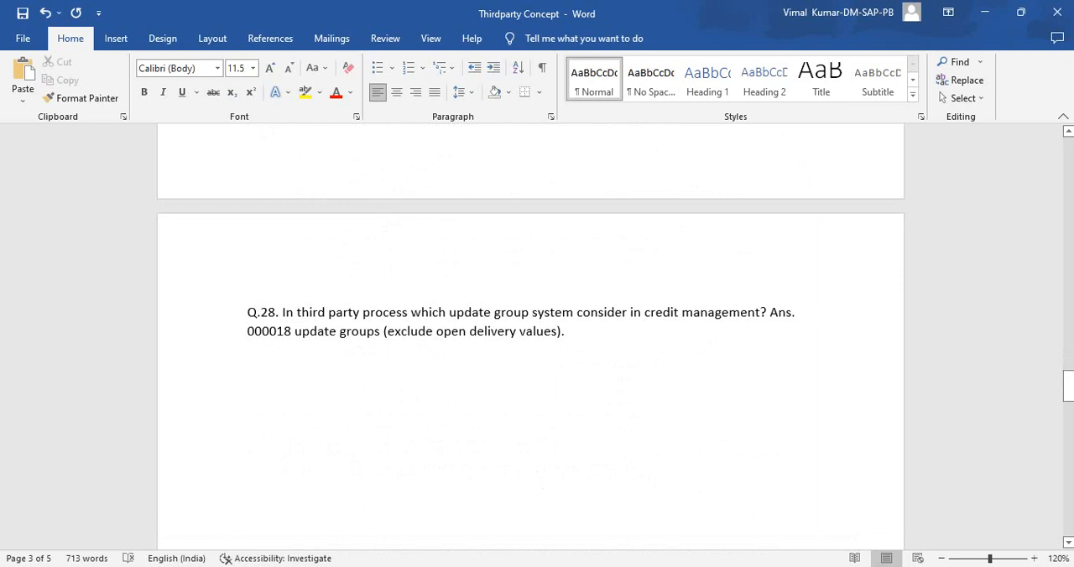
{"action": "left_click", "coordinate": [770, 313]}
{"action": "key", "text": "Return"}
{"action": "scroll", "coordinate": [530, 336], "scroll_direction": "up", "scroll_amount": 3}
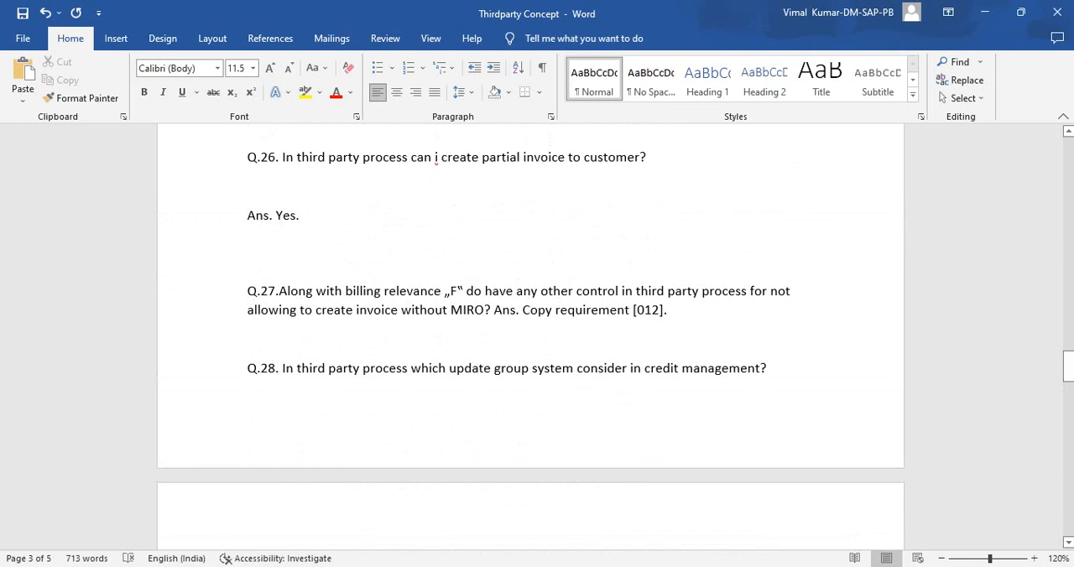
{"action": "scroll", "coordinate": [530, 336], "scroll_direction": "down", "scroll_amount": 3}
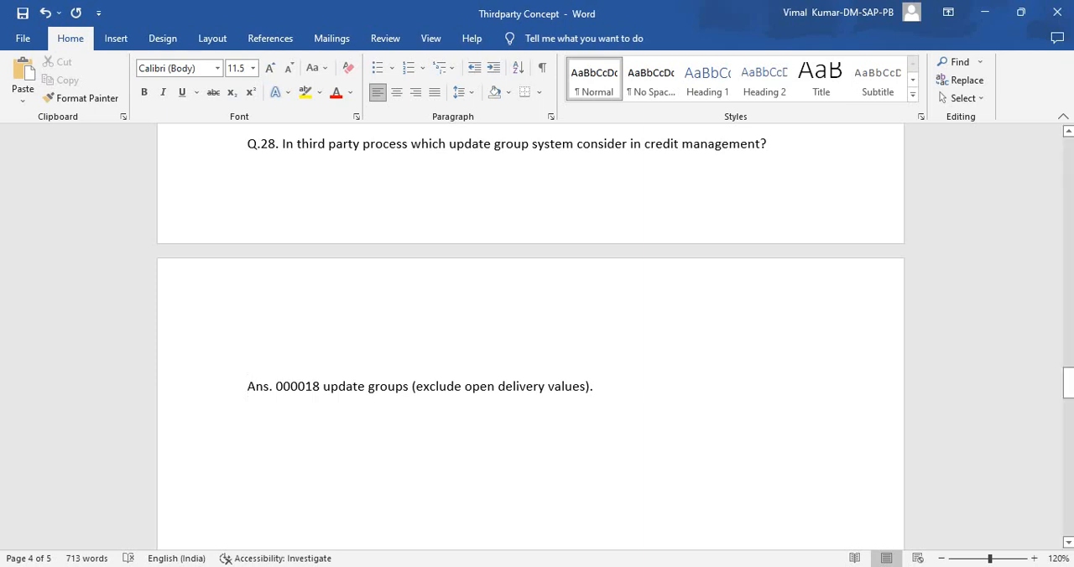
{"action": "scroll", "coordinate": [530, 335], "scroll_direction": "down", "scroll_amount": 5}
{"action": "scroll", "coordinate": [530, 336], "scroll_direction": "up", "scroll_amount": 6}
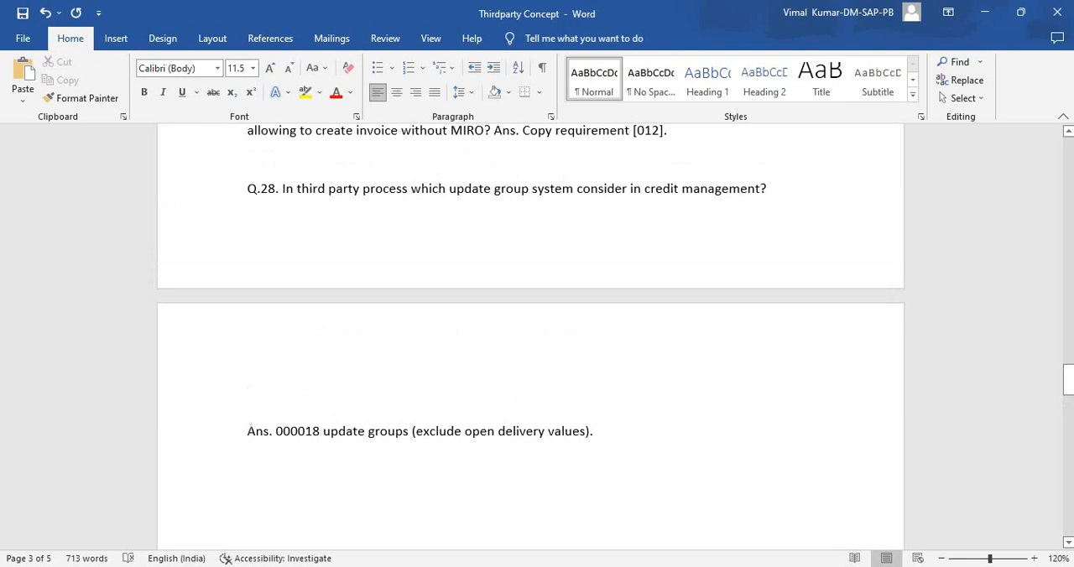
{"action": "key", "text": "ctrl+Return"}
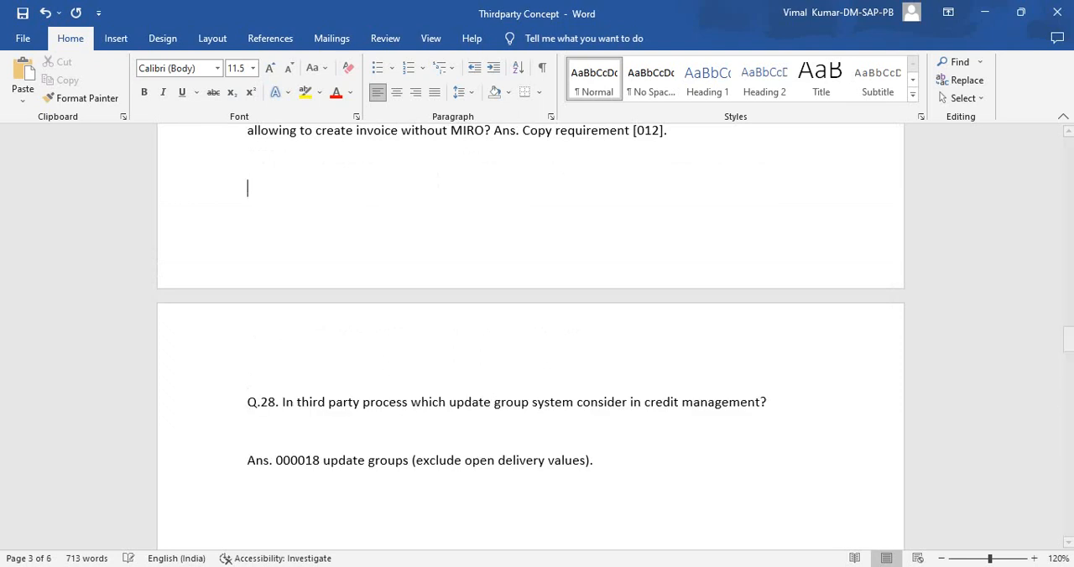
- Move the Q.27 answer about copy requirement [012] to its own paragraph and make it bold
{"action": "scroll", "coordinate": [530, 335], "scroll_direction": "up", "scroll_amount": 5}
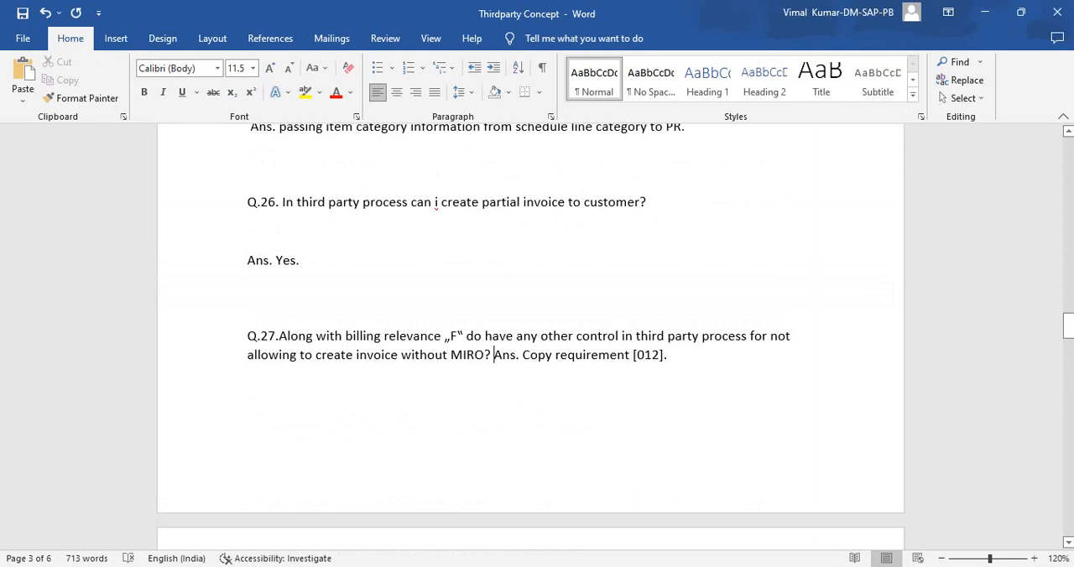
{"action": "key", "text": "Return"}
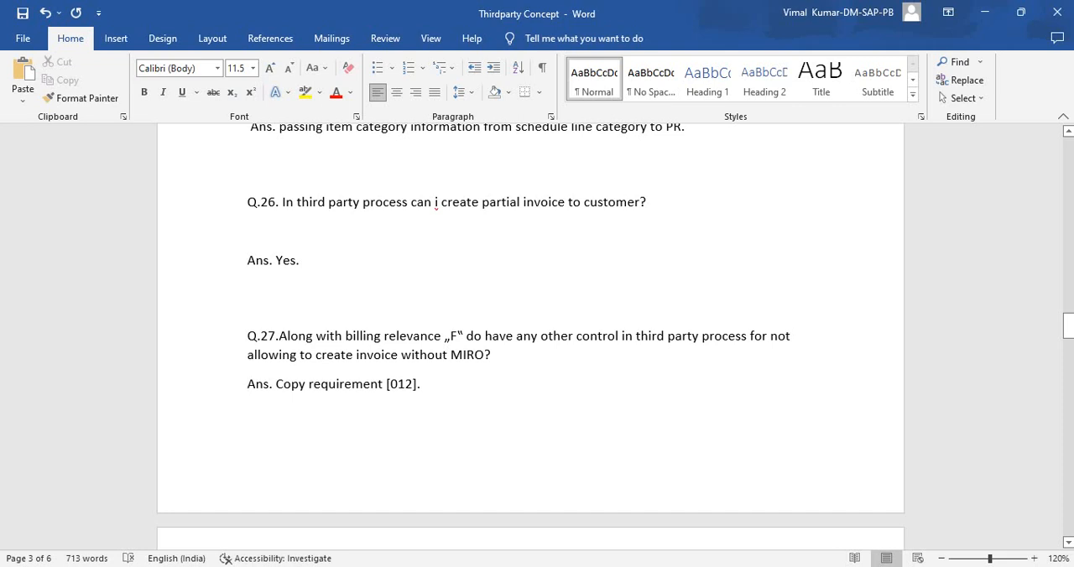
{"action": "left_click_drag", "start_coordinate": [315, 355], "coordinate": [485, 355]}
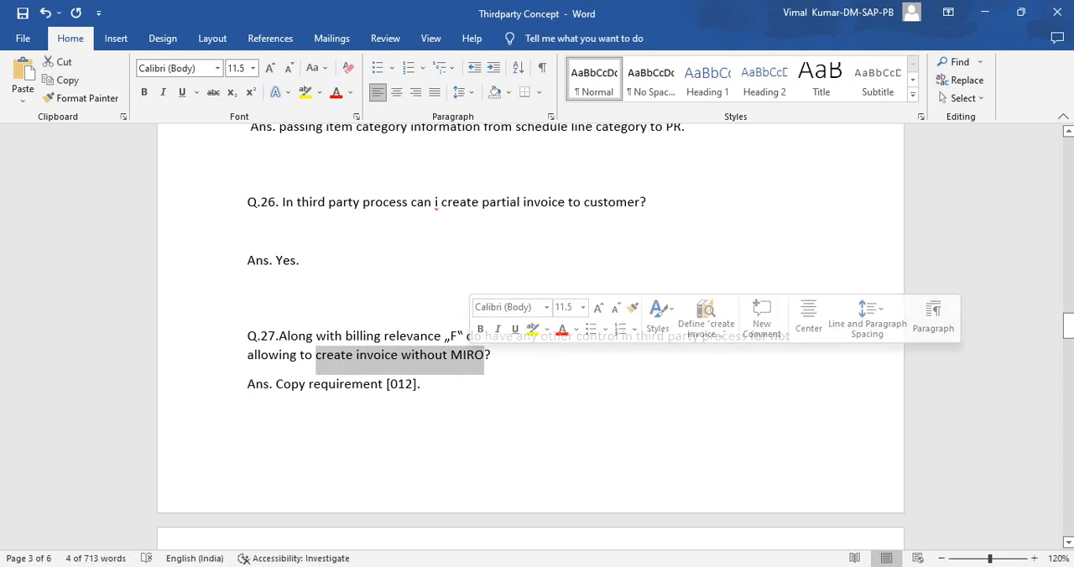
{"action": "left_click_drag", "start_coordinate": [423, 384], "coordinate": [246, 384]}
{"action": "key", "text": "ctrl+b"}
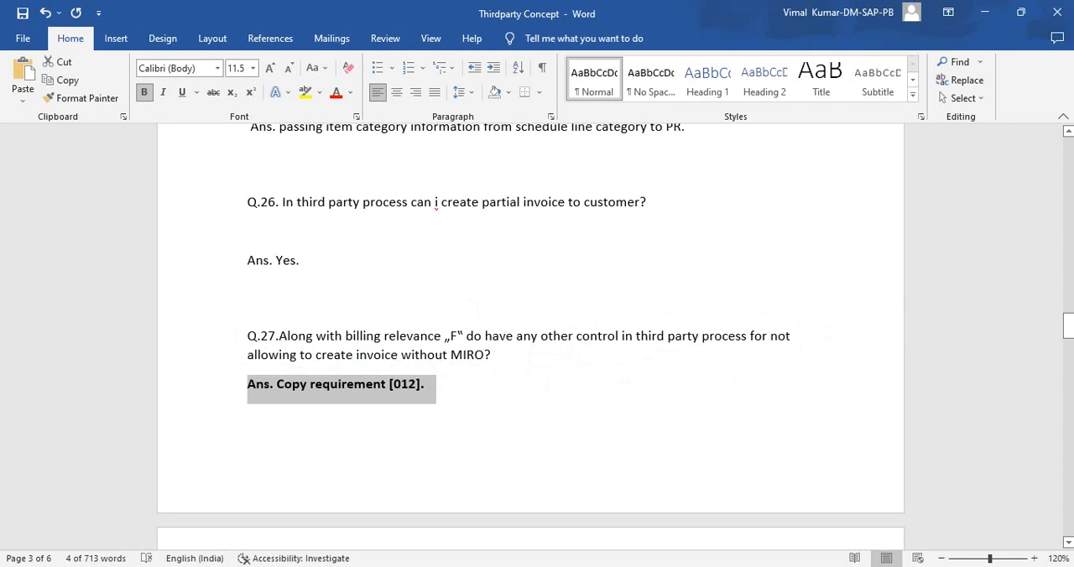
- Review the key phrases of Q.27 and its answer alongside the copy control sentence under Q.10
{"action": "left_click", "coordinate": [452, 336]}
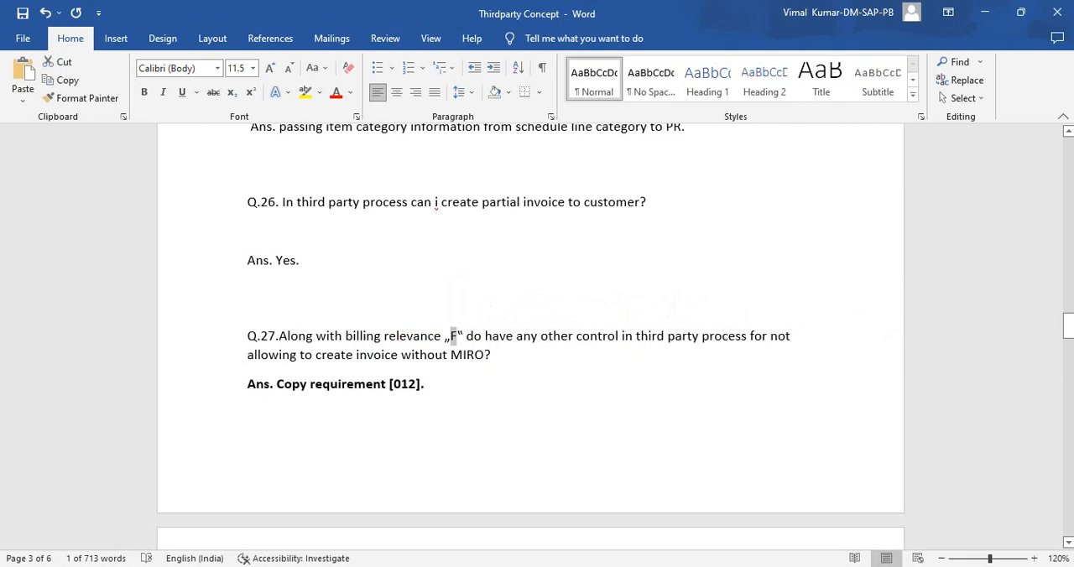
{"action": "left_click_drag", "start_coordinate": [380, 354], "coordinate": [484, 354]}
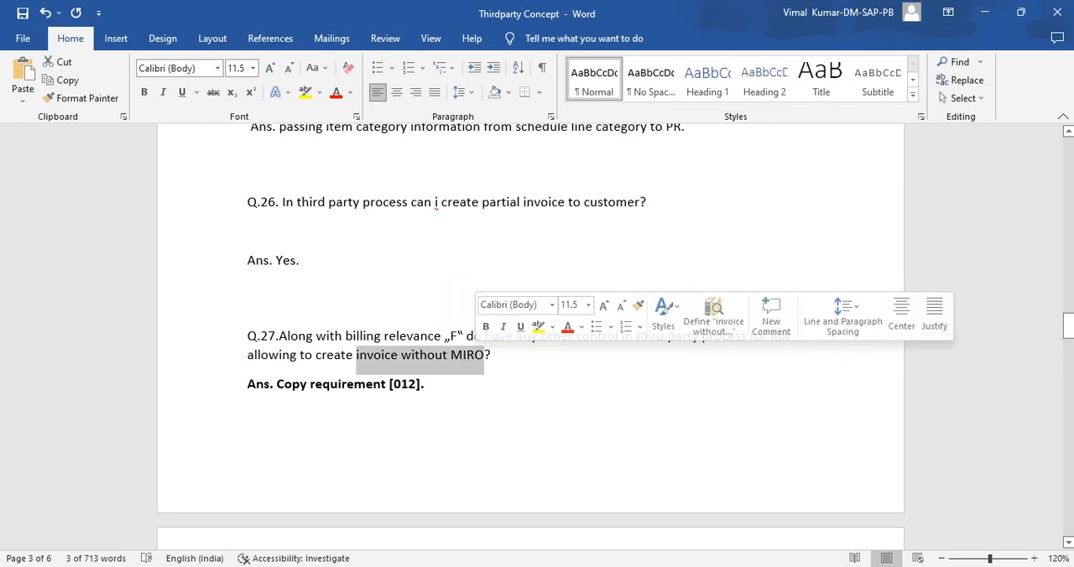
{"action": "left_click_drag", "start_coordinate": [431, 386], "coordinate": [248, 385]}
{"action": "scroll", "coordinate": [530, 318], "scroll_direction": "up", "scroll_amount": 10}
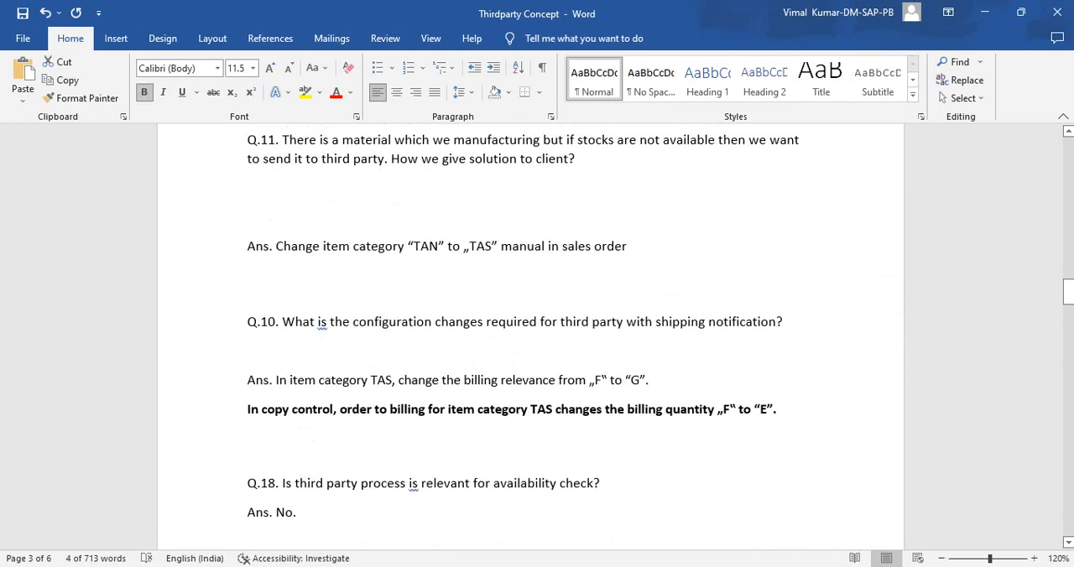
{"action": "left_click", "coordinate": [257, 409]}
{"action": "scroll", "coordinate": [257, 409], "scroll_direction": "down", "scroll_amount": 10}
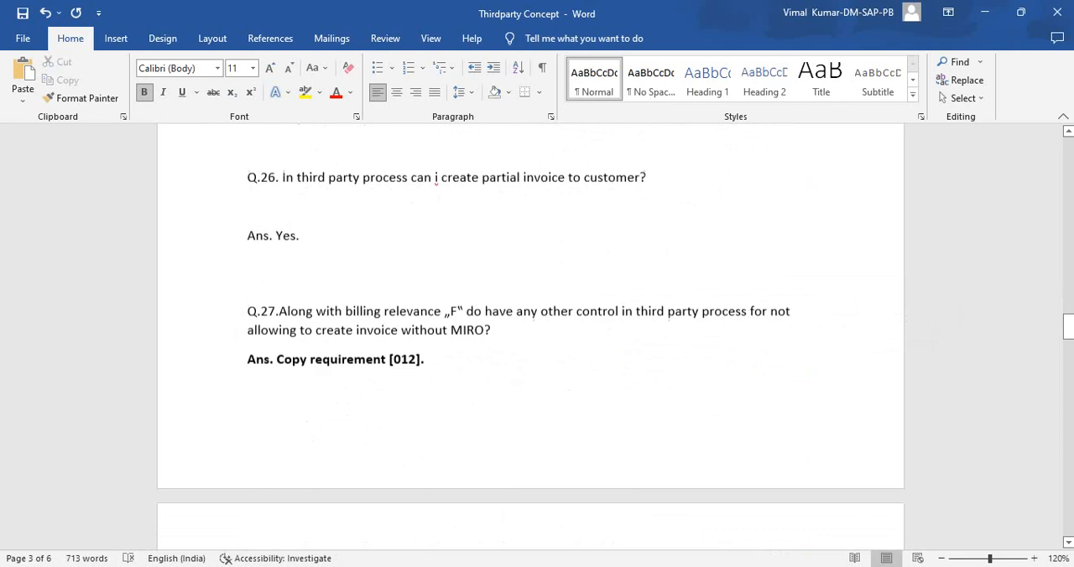
{"action": "scroll", "coordinate": [530, 336], "scroll_direction": "down", "scroll_amount": 1}
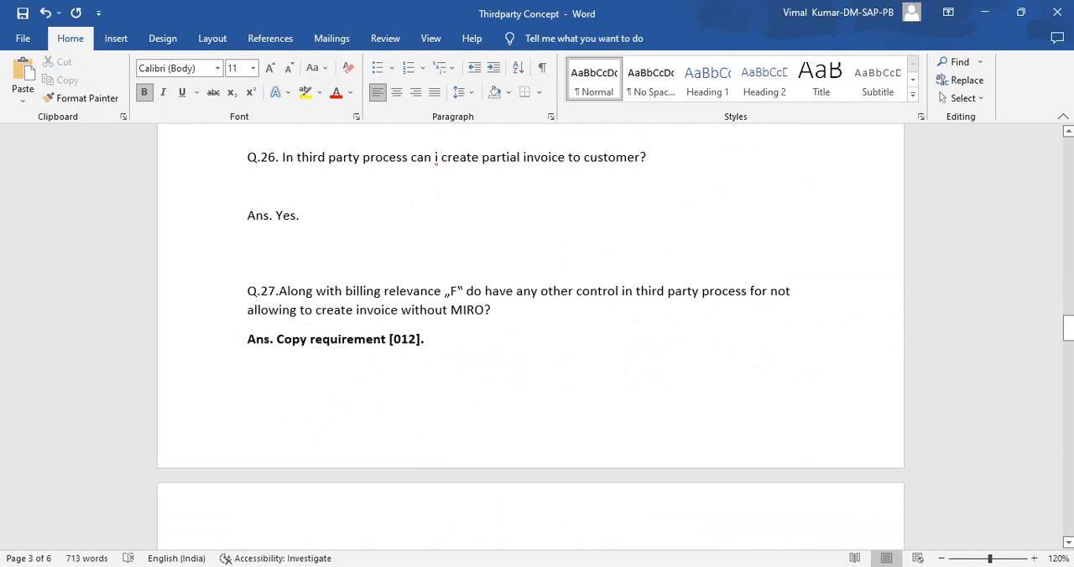
{"action": "key", "text": "alt+Tab"}
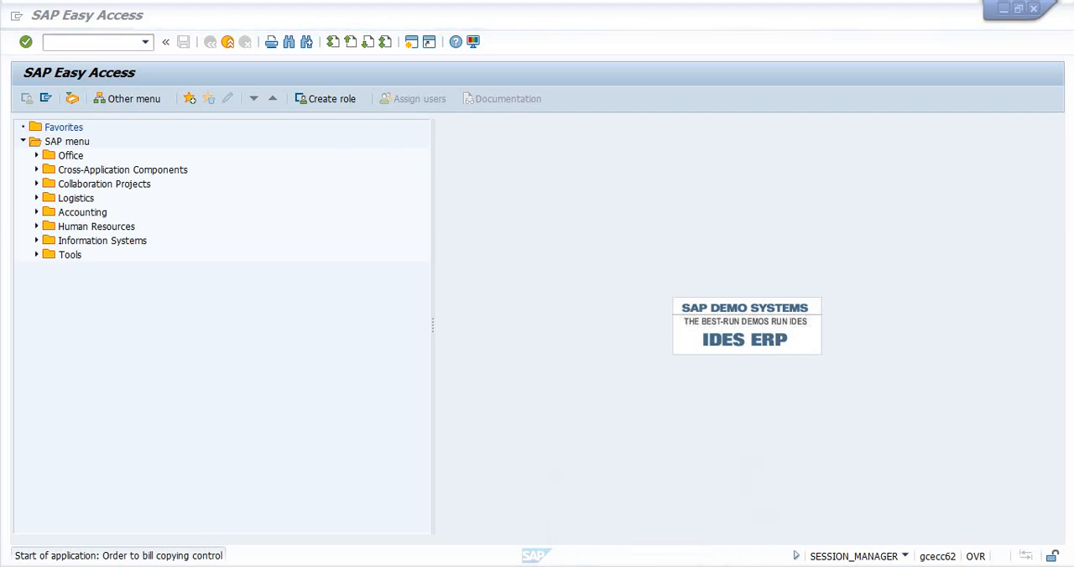
{"action": "key", "text": "alt+Tab"}
{"action": "left_click", "coordinate": [247, 368]}
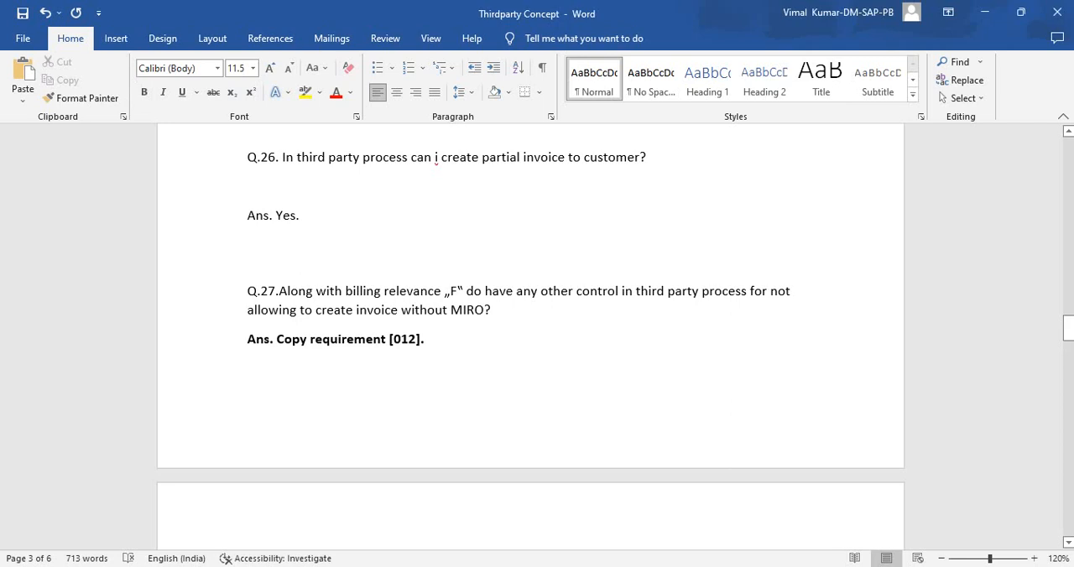
- Below the Q.28 answer, leave blank space and add the quantities 100 and 50 on separate lines
{"action": "scroll", "coordinate": [530, 336], "scroll_direction": "down", "scroll_amount": 5}
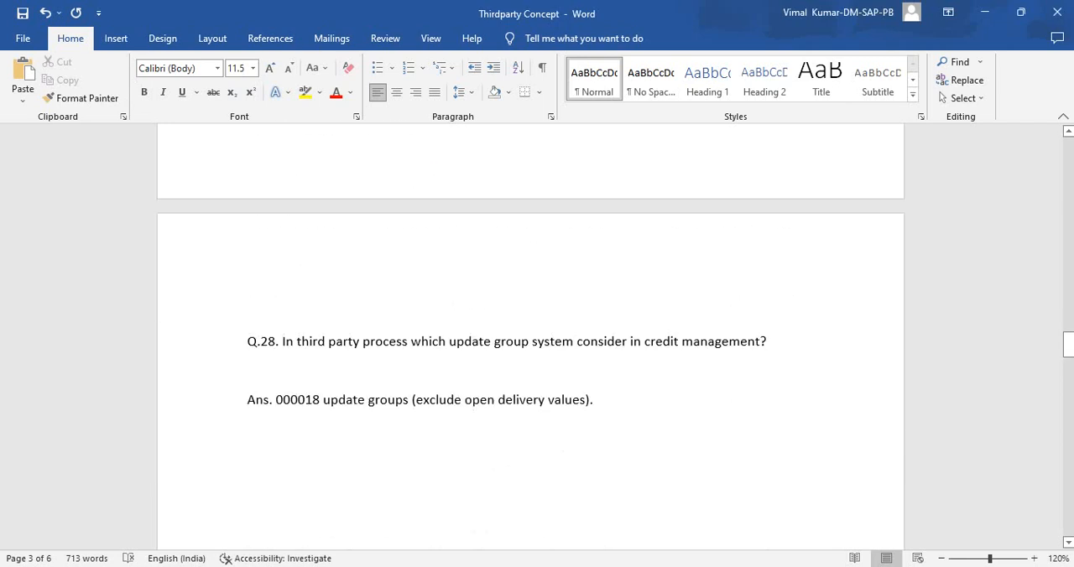
{"action": "key", "text": "Return"}
{"action": "key", "text": "Return"}
{"action": "key", "text": "Return"}
{"action": "type", "text": "100"}
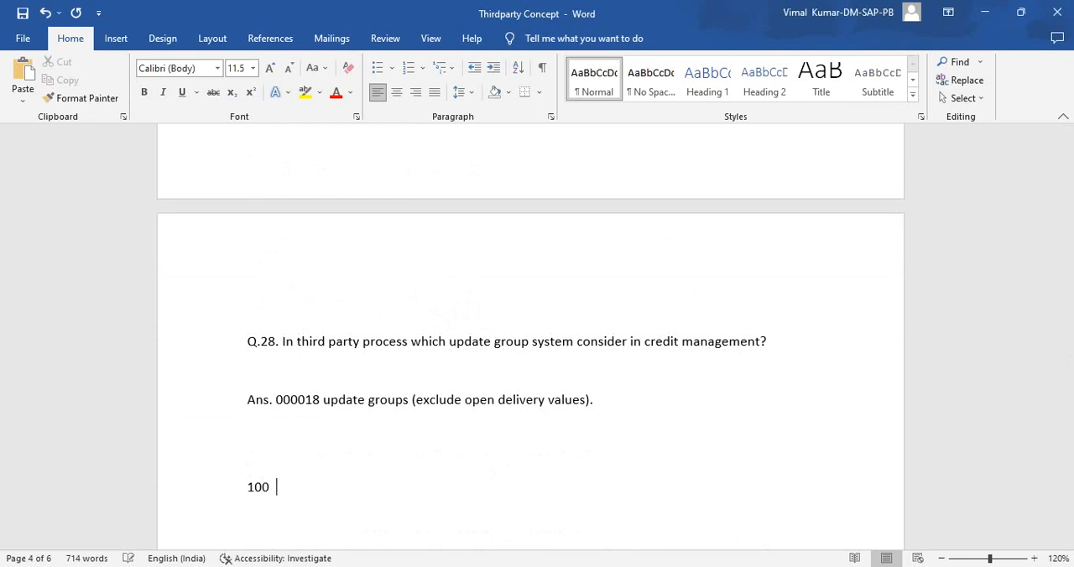
{"action": "key", "text": "Return"}
{"action": "type", "text": "50"}
{"action": "key", "text": "Return"}
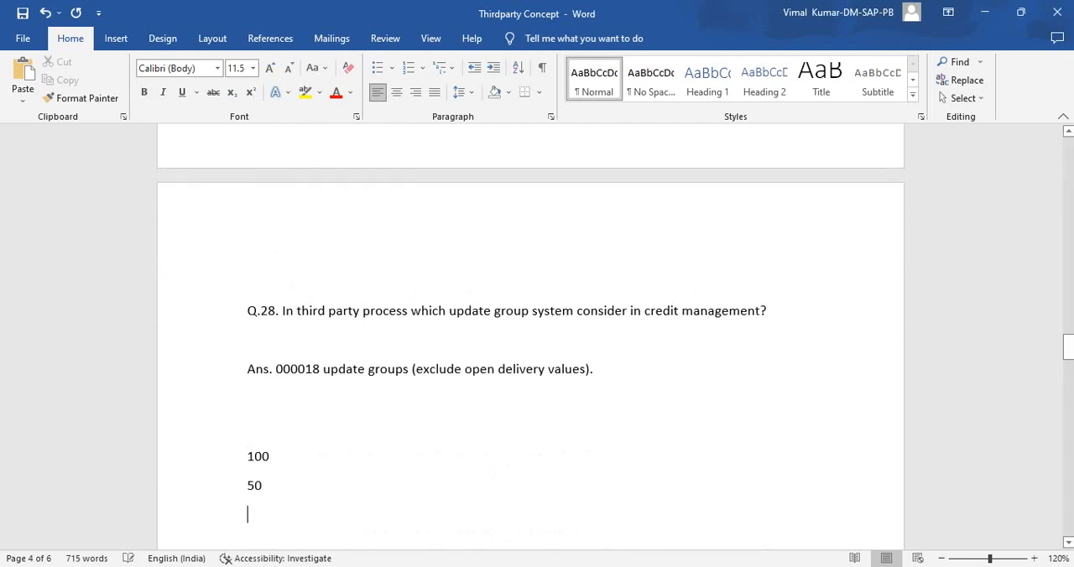
- Replace the second quantity line with "Pr 100" and add a line "PO 50" below it
{"action": "key", "text": "Up"}
{"action": "left_click", "coordinate": [249, 485]}
{"action": "type", "text": "Pr 10"}
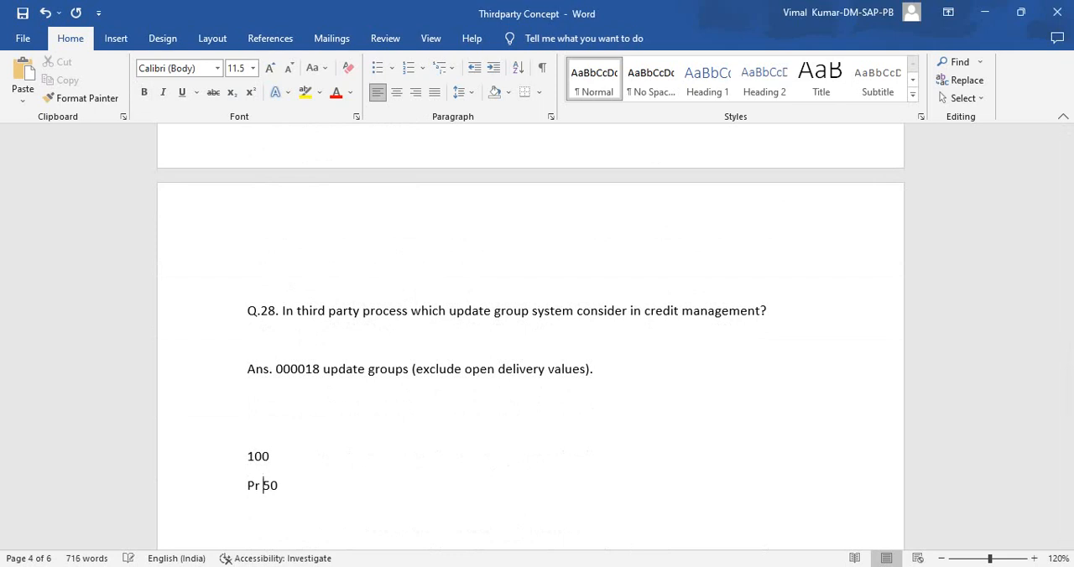
{"action": "type", "text": "0"}
{"action": "key", "text": "Delete"}
{"action": "key", "text": "Delete"}
{"action": "key", "text": "Return"}
{"action": "type", "text": "PO 50"}
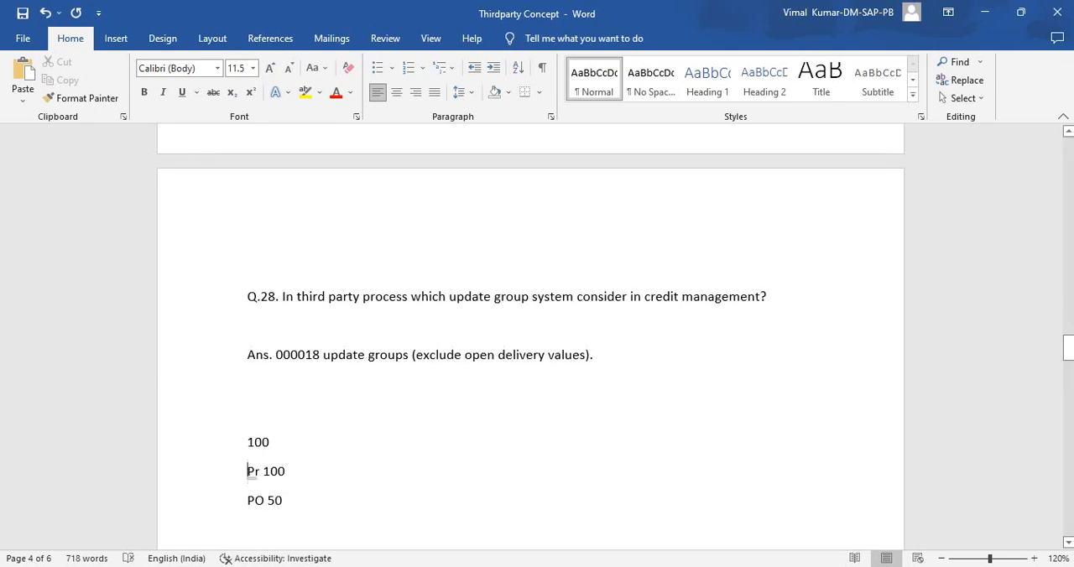
- Append "no" to the "Pr 100" line and add the line "Saler order line item" below "PO 50"
{"action": "key", "text": "Up"}
{"action": "key", "text": "Right"}
{"action": "key", "text": "Right"}
{"action": "key", "text": "Right"}
{"action": "key", "text": "Right"}
{"action": "key", "text": "Right"}
{"action": "key", "text": "Down"}
{"action": "key", "text": "shift+Left"}
{"action": "key", "text": "shift+Left"}
{"action": "key", "text": "shift+Left"}
{"action": "key", "text": "shift+Left"}
{"action": "key", "text": "shift+Left"}
{"action": "key", "text": "shift+Left"}
{"action": "key", "text": "Down"}
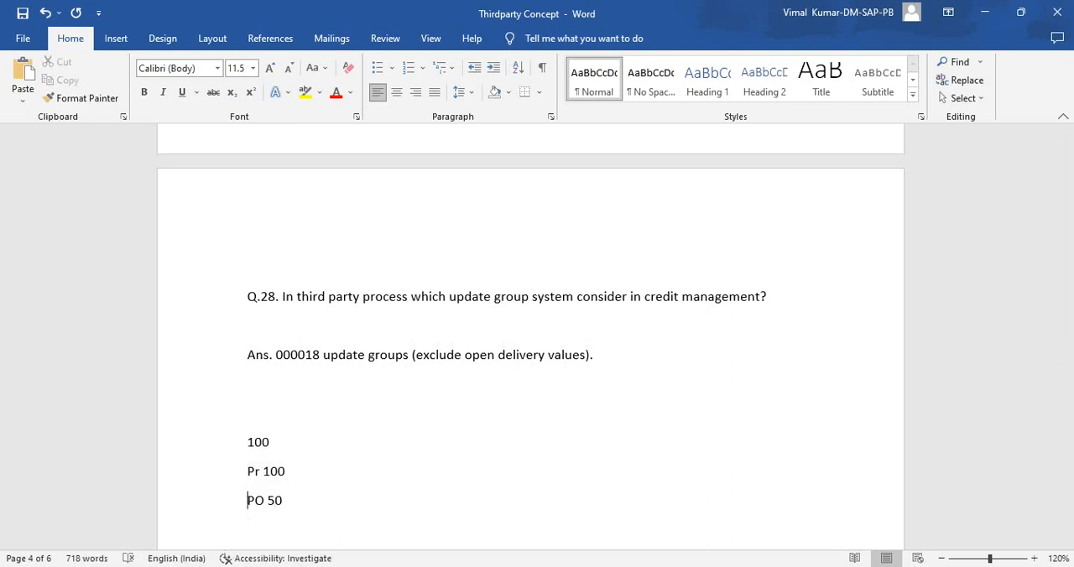
{"action": "key", "text": "Left"}
{"action": "type", "text": "no "}
{"action": "type", "text": "saler "}
{"action": "type", "text": "order line "}
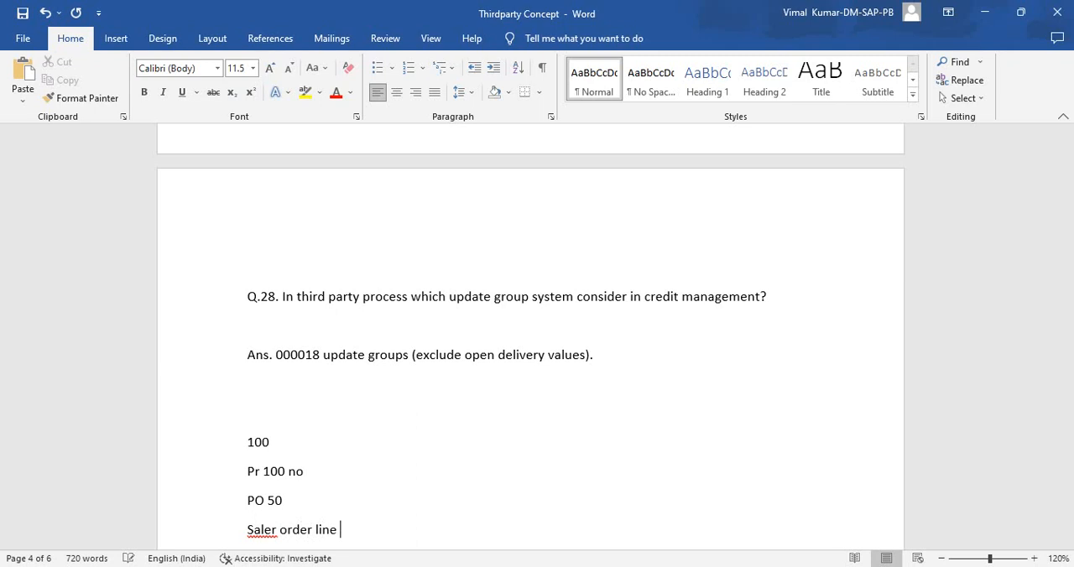
{"action": "type", "text": "item"}
{"action": "key", "text": "Return"}
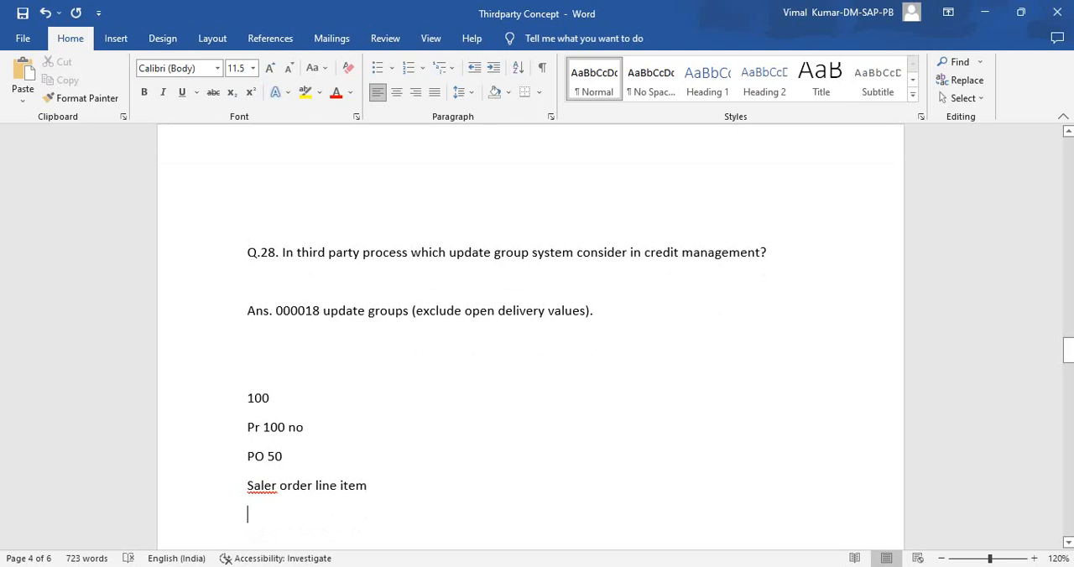
- Switch to the SAP billing copy control view and select the entry for billing type F2 from sales document type ZOR
{"action": "key", "text": "alt+Tab"}
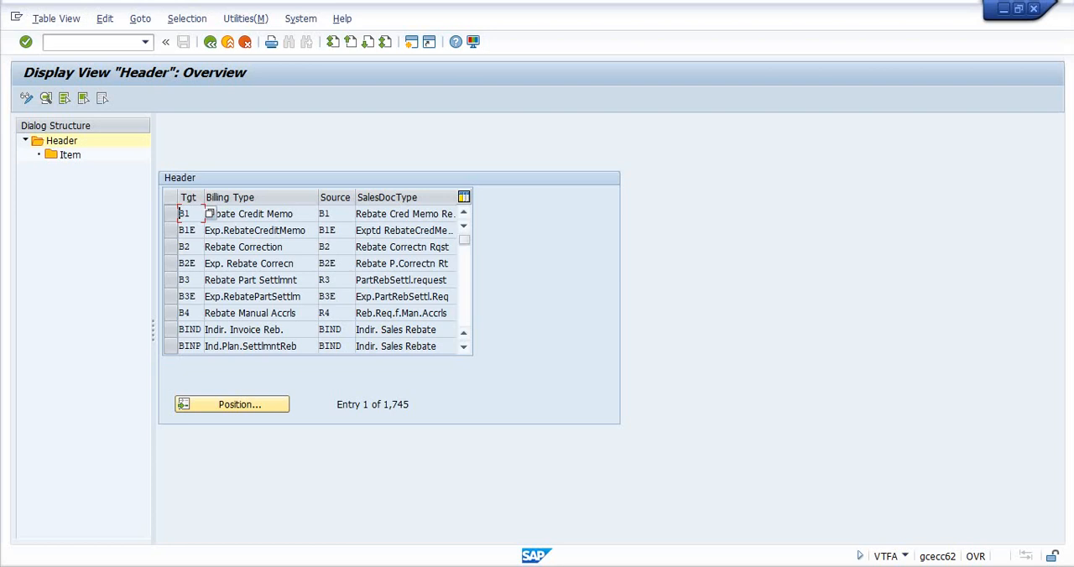
{"action": "left_click", "coordinate": [231, 405]}
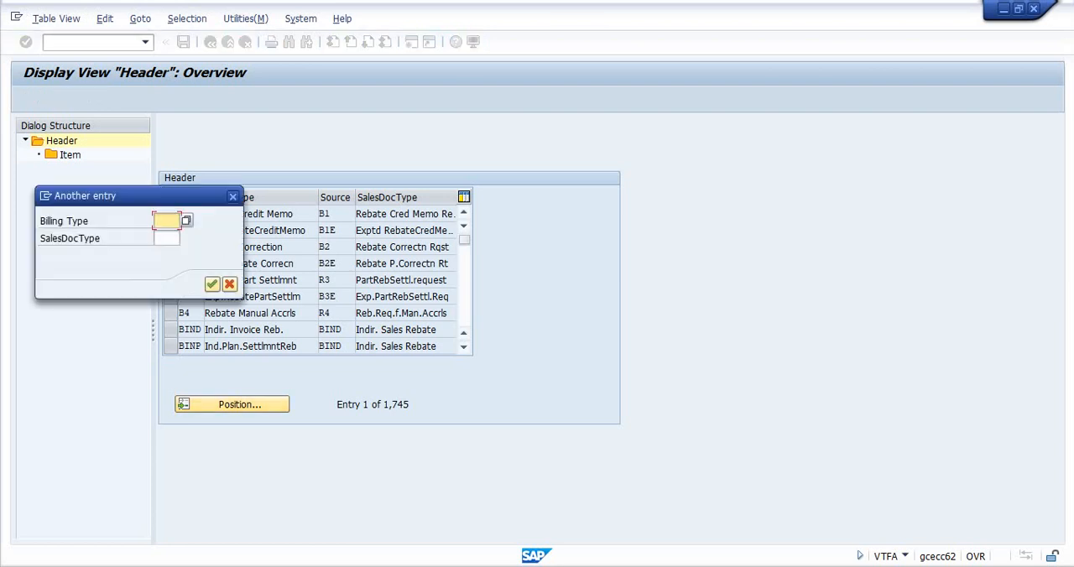
{"action": "type", "text": "f2"}
{"action": "key", "text": "Tab"}
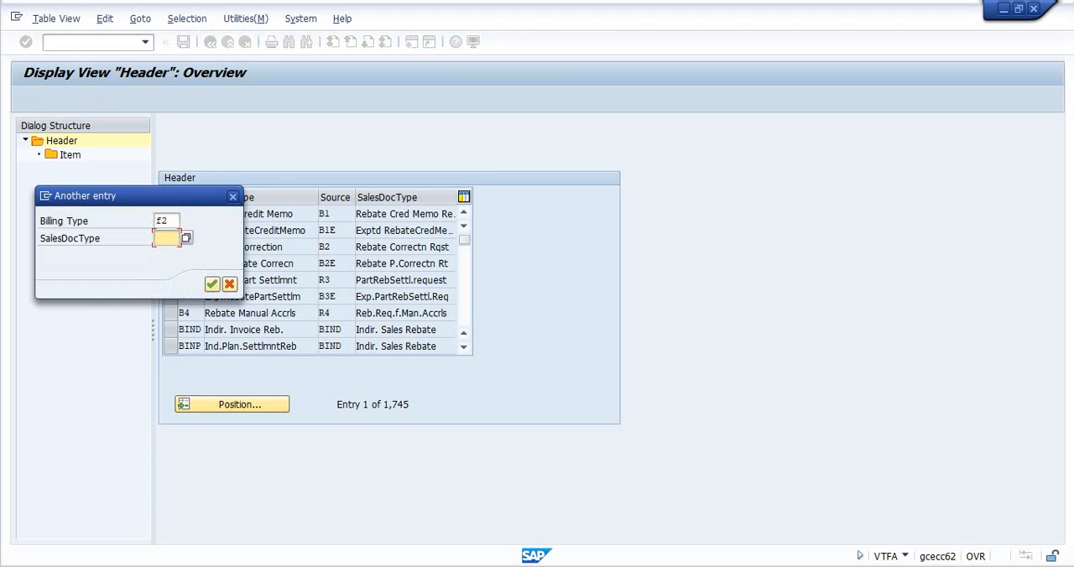
{"action": "type", "text": "zor"}
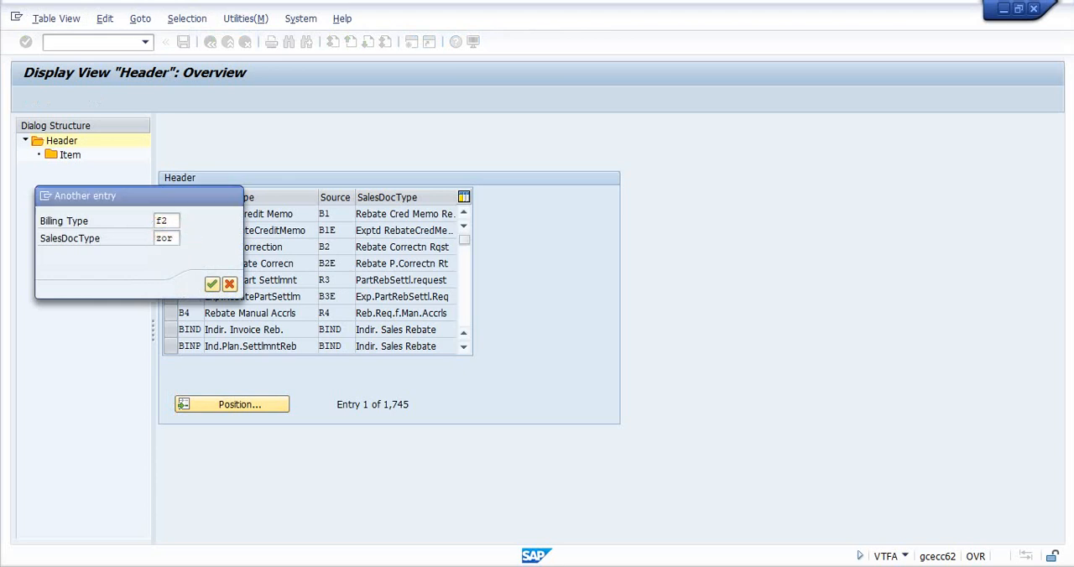
{"action": "key", "text": "Return"}
{"action": "left_click", "coordinate": [170, 213]}
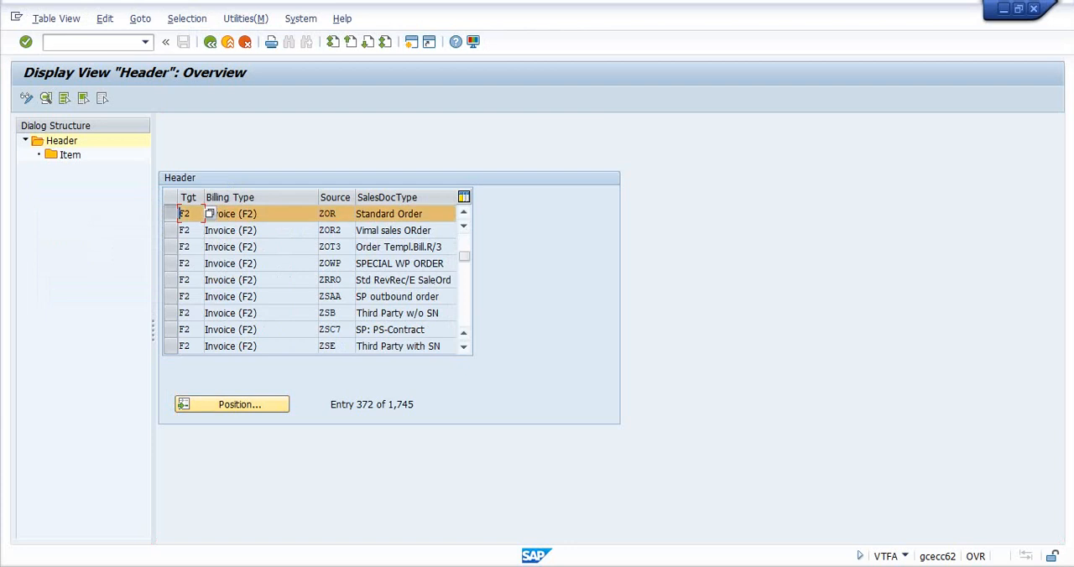
- Open the item-level details of the TAS third party item category for the selected copy control entry
{"action": "left_click", "coordinate": [70, 154]}
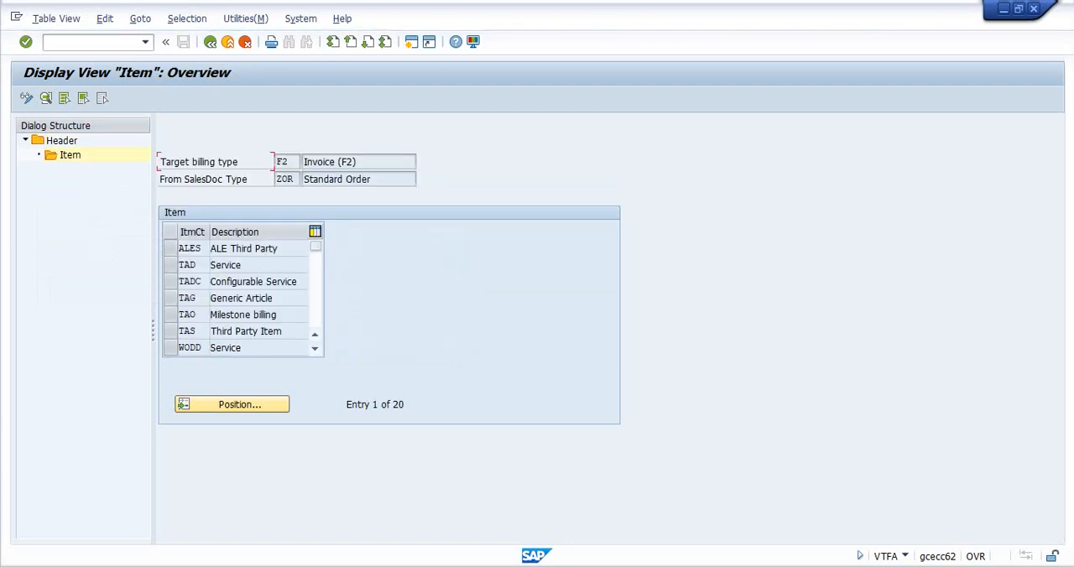
{"action": "scroll", "coordinate": [306, 161], "scroll_direction": "down", "scroll_amount": 2}
{"action": "scroll", "coordinate": [306, 161], "scroll_direction": "up", "scroll_amount": 1}
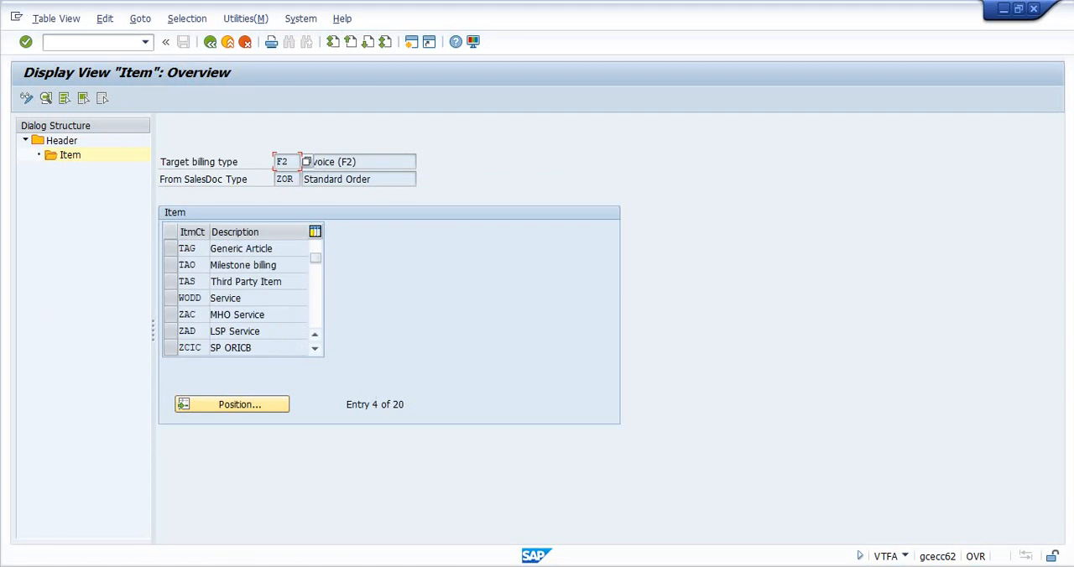
{"action": "left_click", "coordinate": [214, 281]}
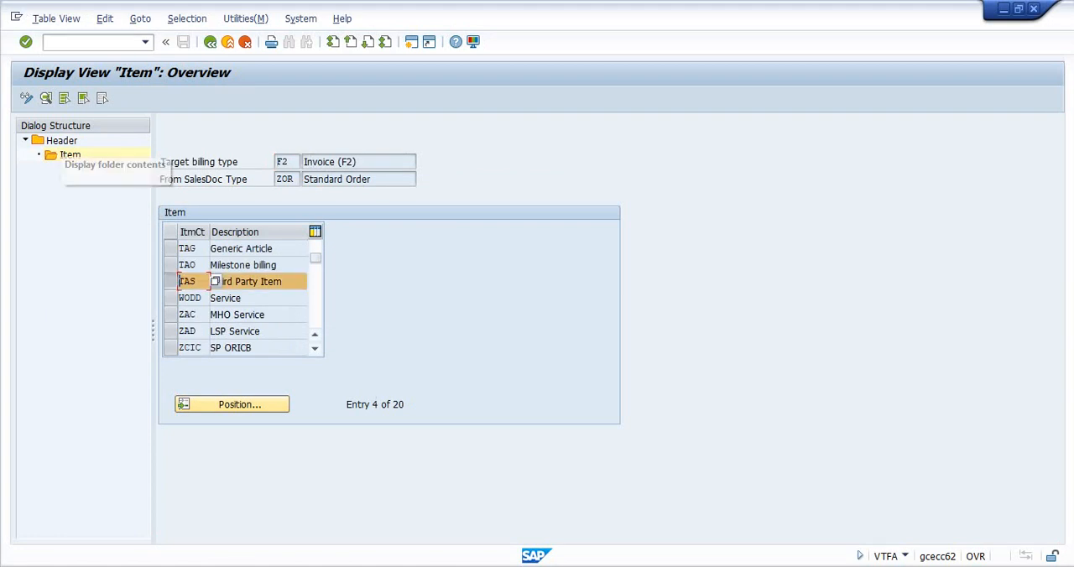
{"action": "left_click", "coordinate": [47, 98]}
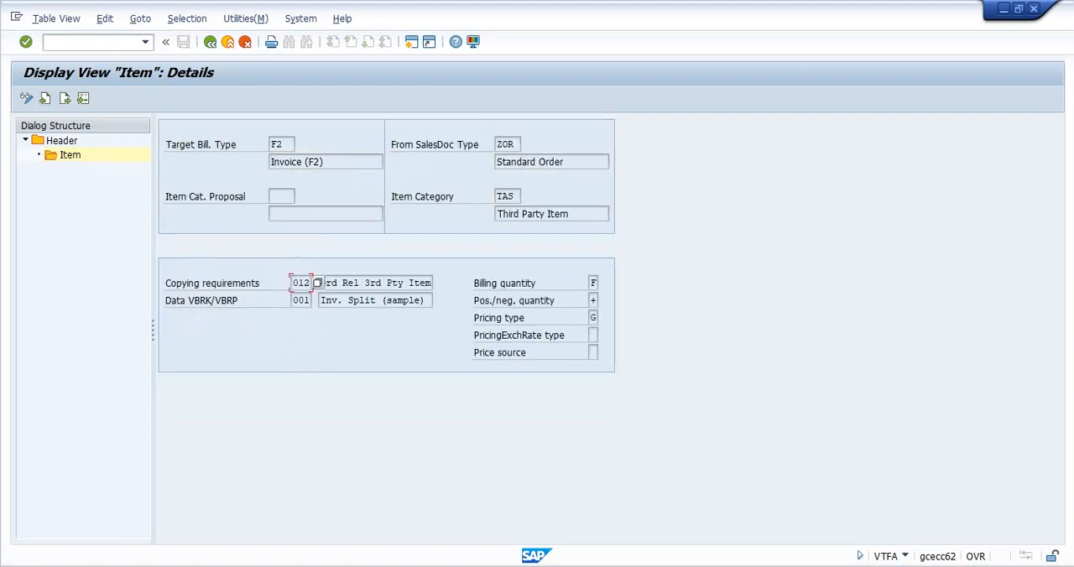
- Look up routine 12, Ord Rel 3rd Pty Item, in the list of copying requirements and review its description
{"action": "left_click", "coordinate": [377, 282]}
{"action": "double_click", "coordinate": [301, 282]}
{"action": "key", "text": "F4"}
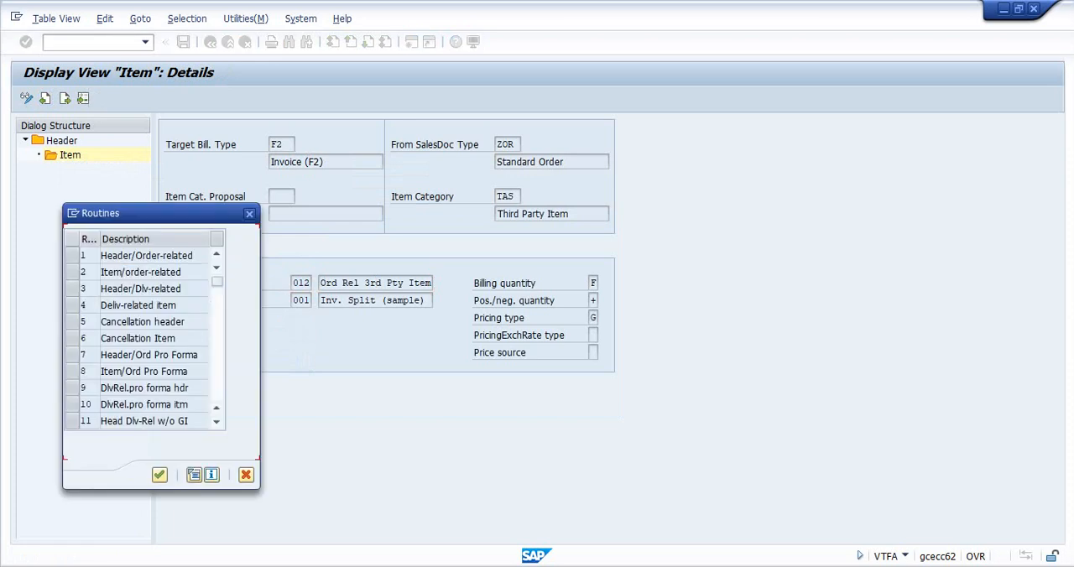
{"action": "scroll", "coordinate": [152, 337], "scroll_direction": "down", "scroll_amount": 1}
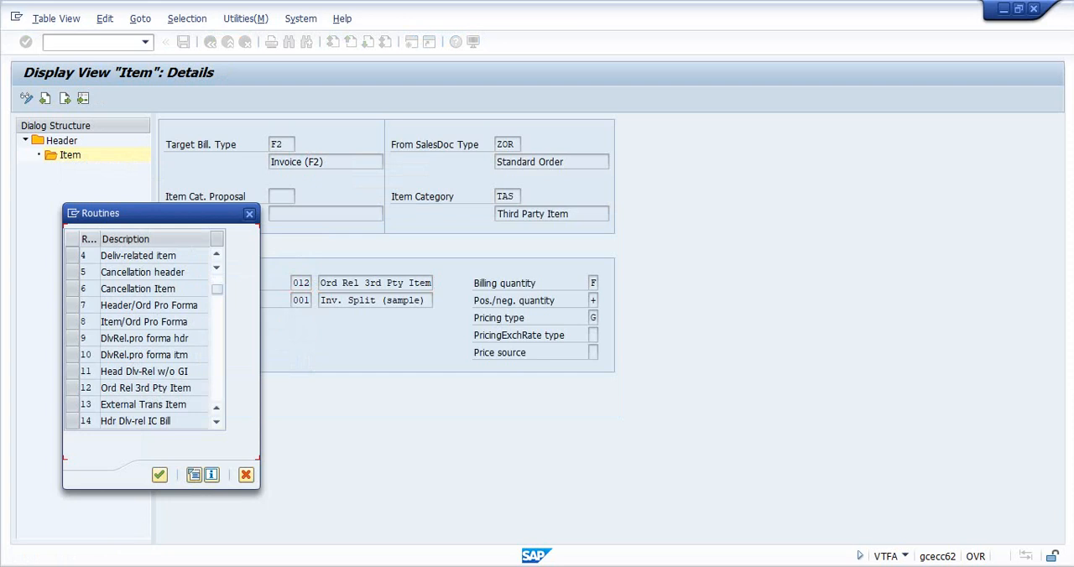
{"action": "left_click_drag", "start_coordinate": [101, 388], "coordinate": [192, 388]}
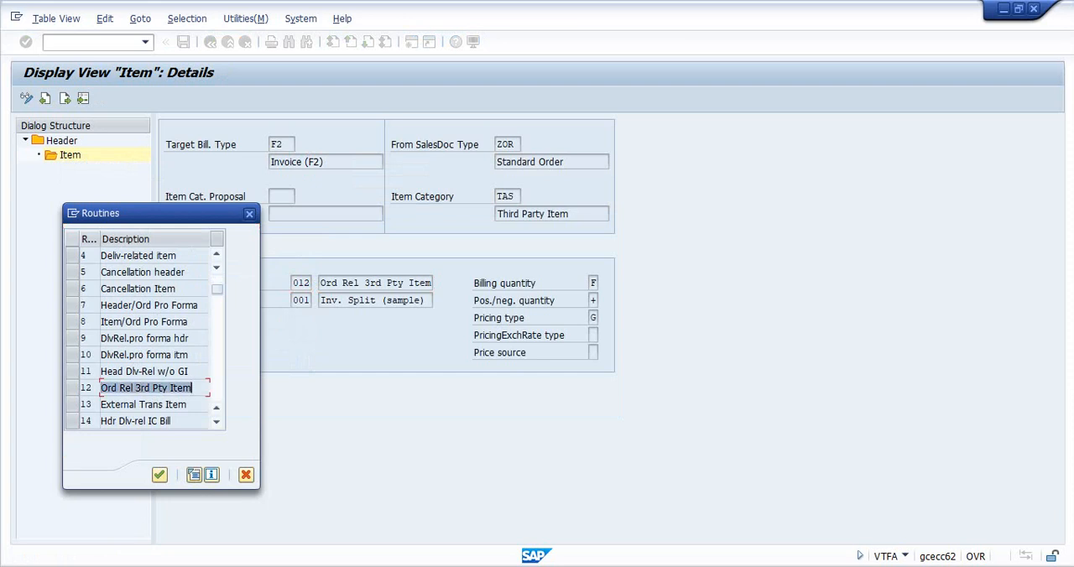
{"action": "left_click", "coordinate": [249, 213]}
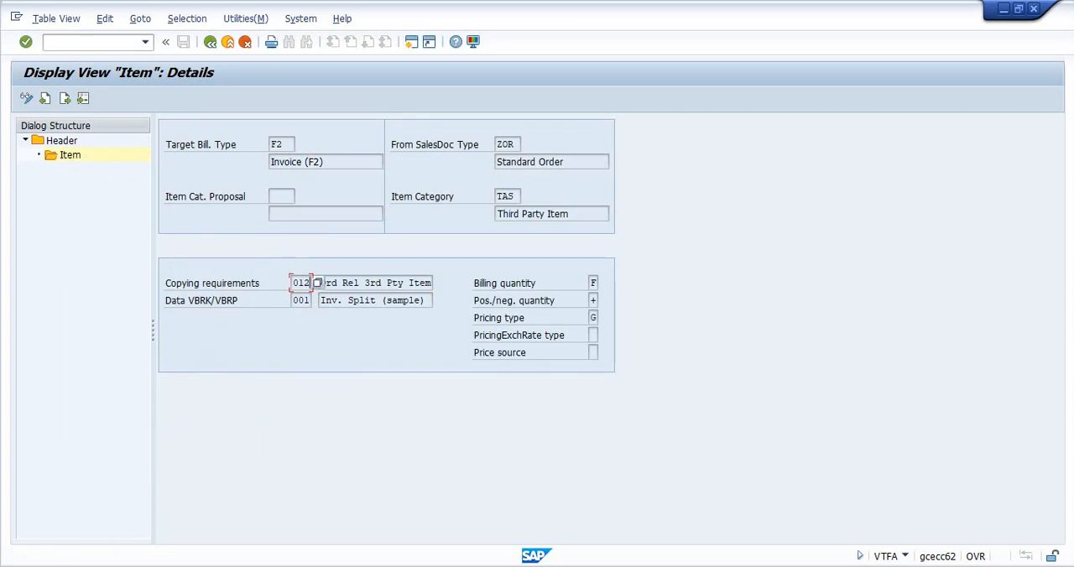
{"action": "left_click_drag", "start_coordinate": [346, 283], "coordinate": [392, 282]}
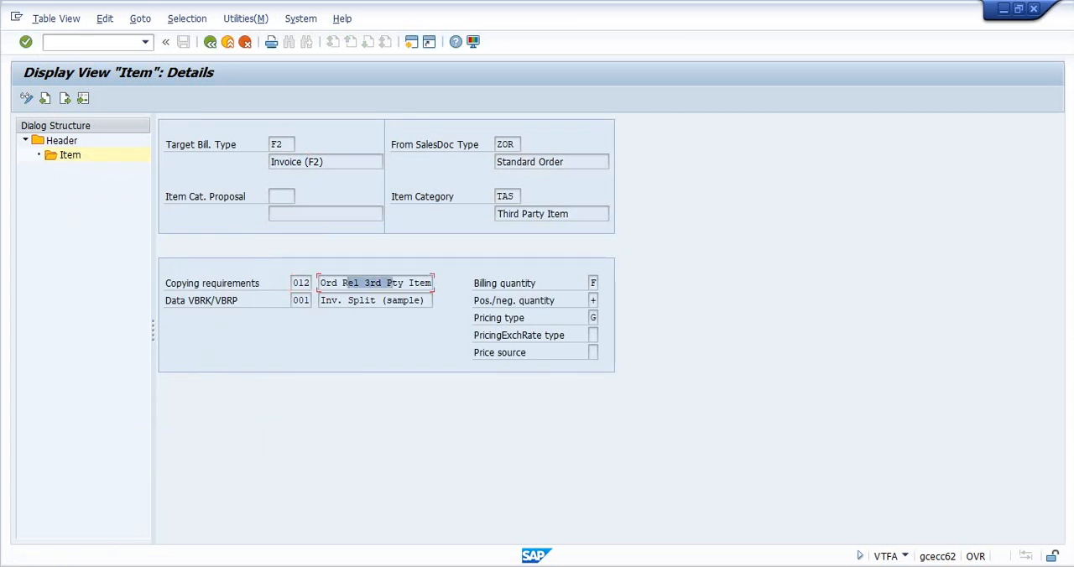
- Examine billing quantity indicators E and F in the list of possible values, leaving the setting untouched
{"action": "left_click", "coordinate": [593, 284]}
{"action": "left_click", "coordinate": [605, 284]}
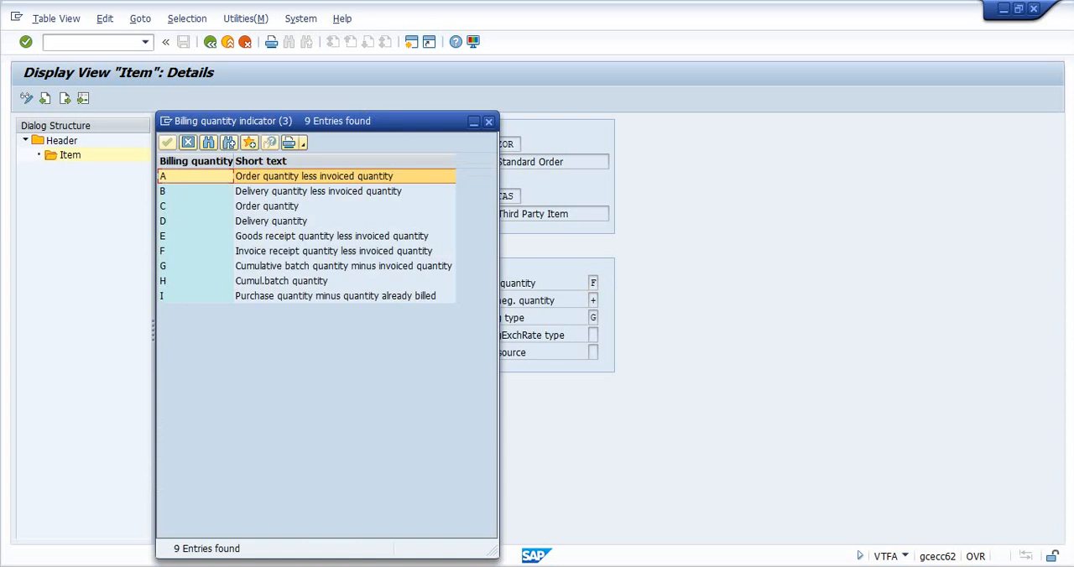
{"action": "left_click", "coordinate": [221, 236]}
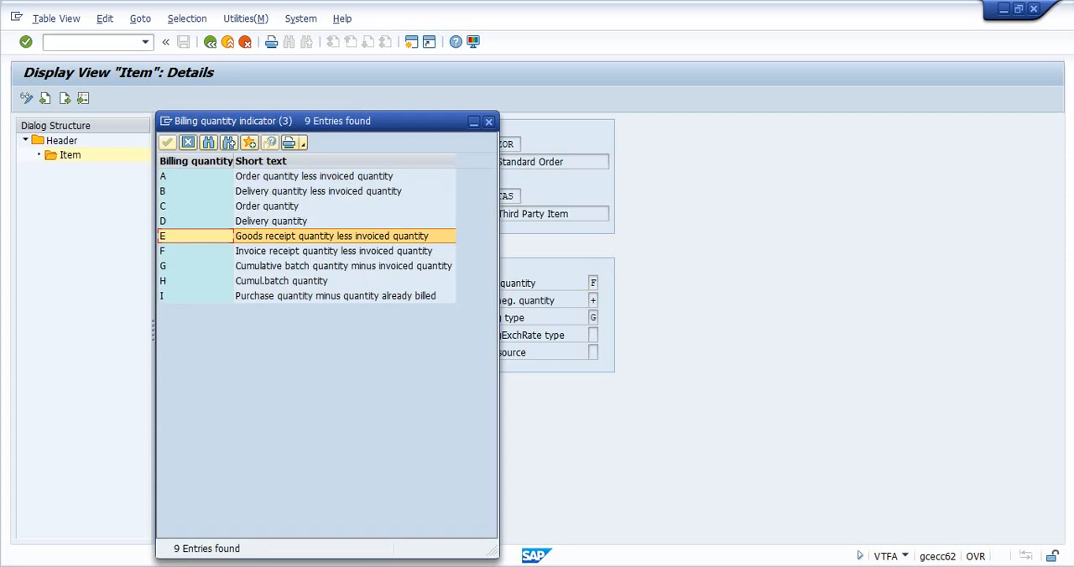
{"action": "left_click", "coordinate": [218, 251]}
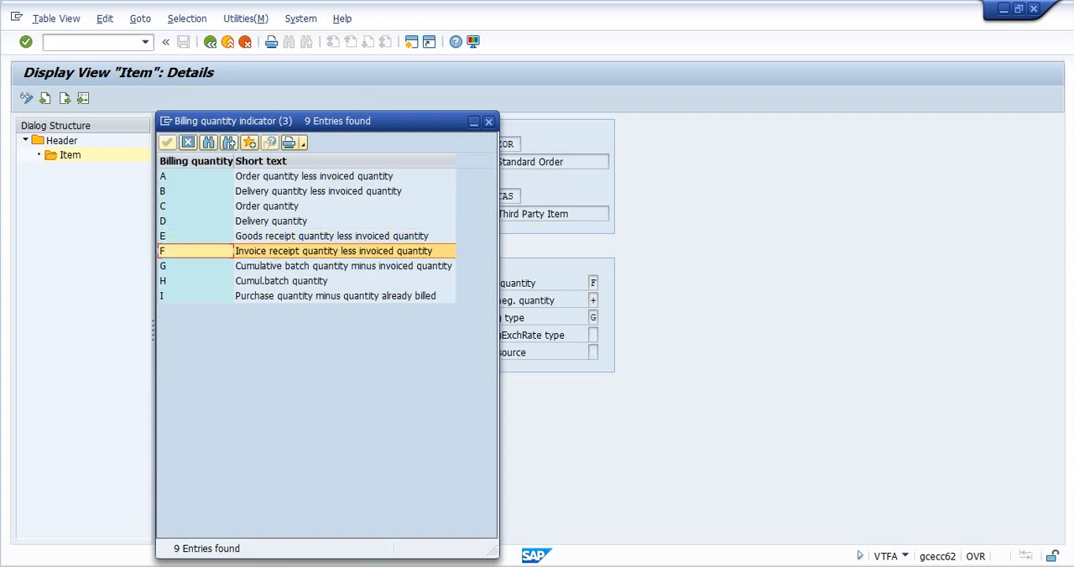
{"action": "left_click", "coordinate": [489, 122]}
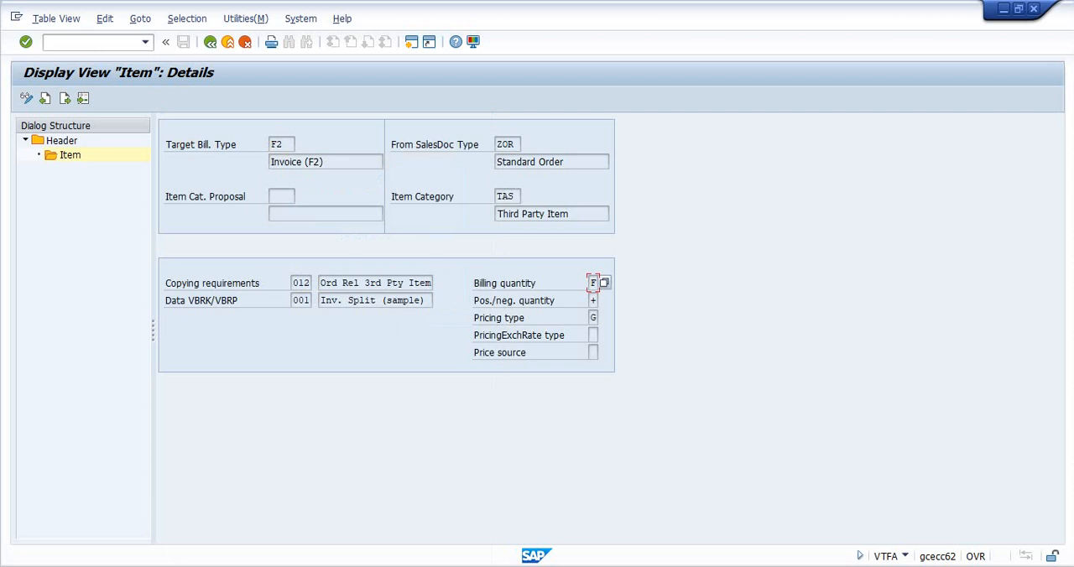
- Capture the TAS item details view as a new rectangular snip with Snipping Tool
{"action": "key", "text": "super+s"}
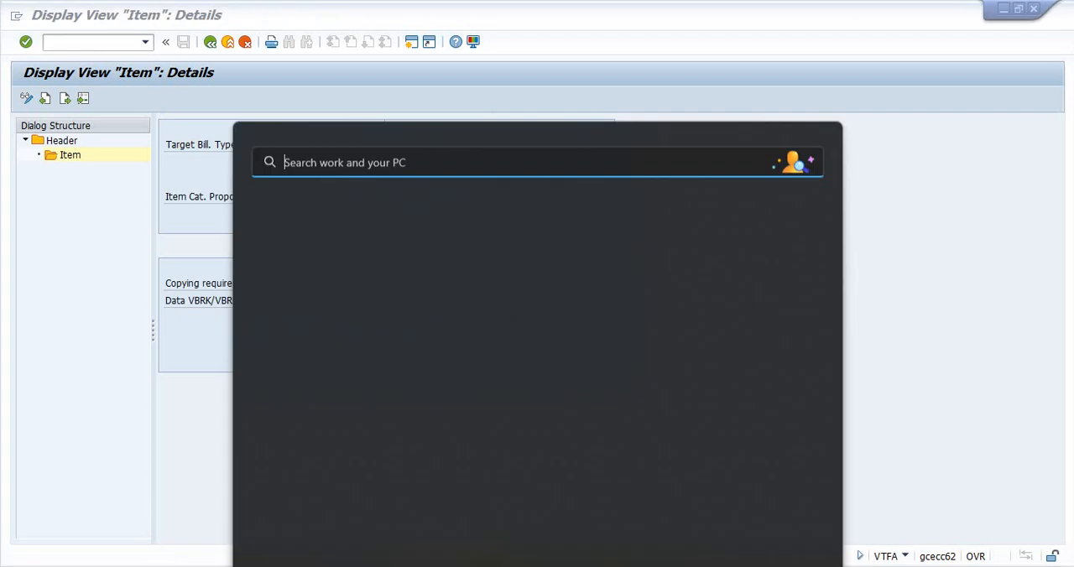
{"action": "type", "text": "sn"}
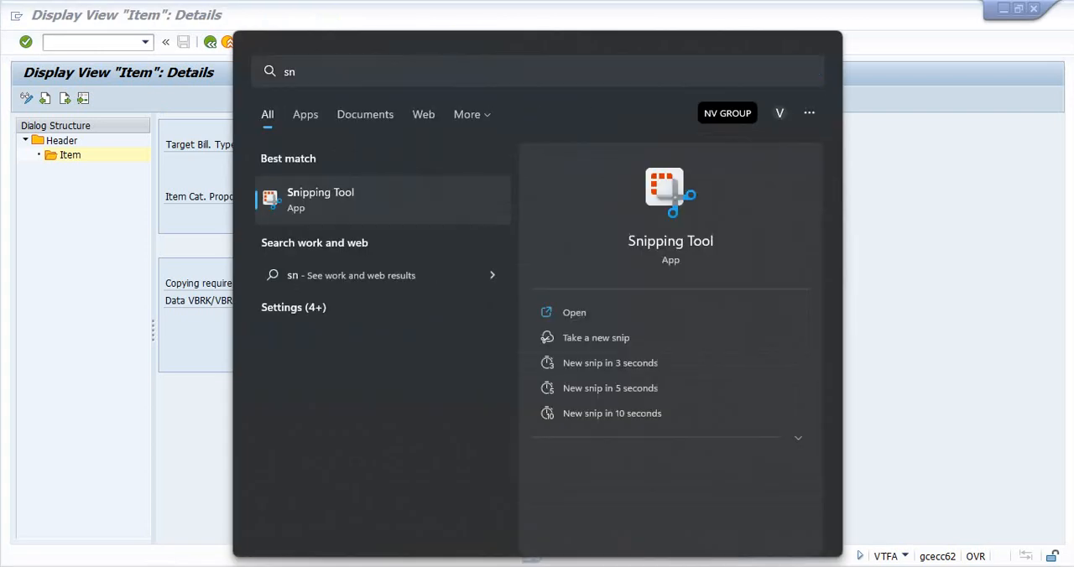
{"action": "key", "text": "Return"}
{"action": "left_click", "coordinate": [80, 70]}
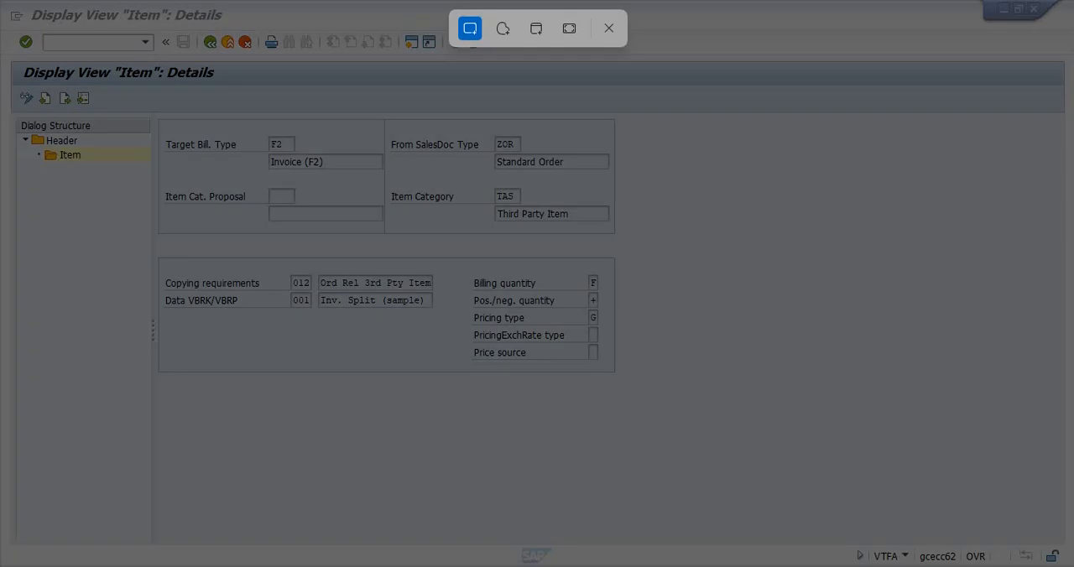
{"action": "left_click_drag", "start_coordinate": [3, 10], "coordinate": [728, 486]}
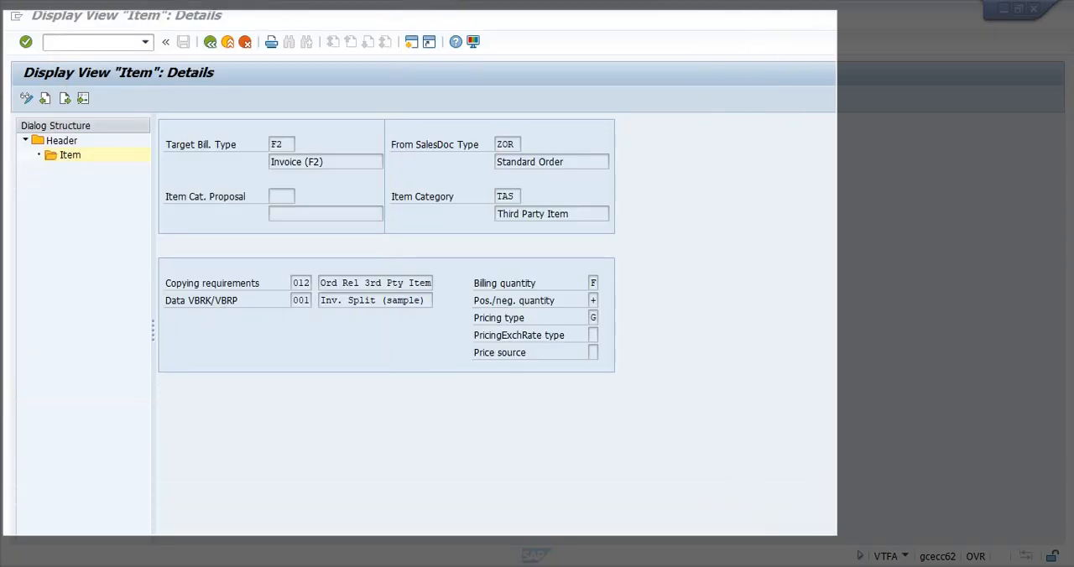
- Paste the captured copy control screenshot into the Word notes below the "Saler order line item" line
{"action": "key", "text": "alt+Tab"}
{"action": "key", "text": "alt+Tab"}
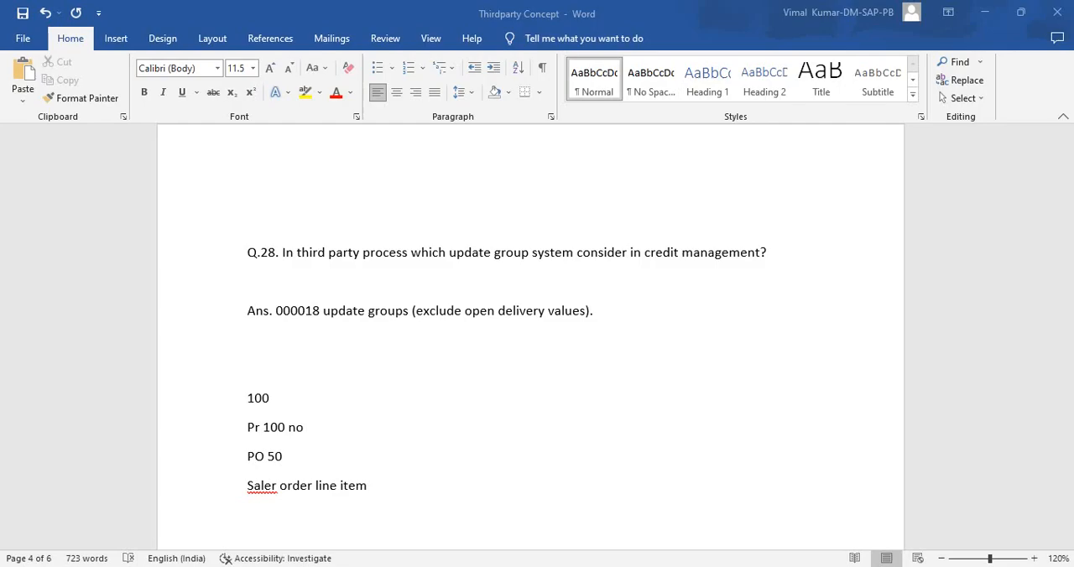
{"action": "key", "text": "Return"}
{"action": "key", "text": "ctrl+v"}
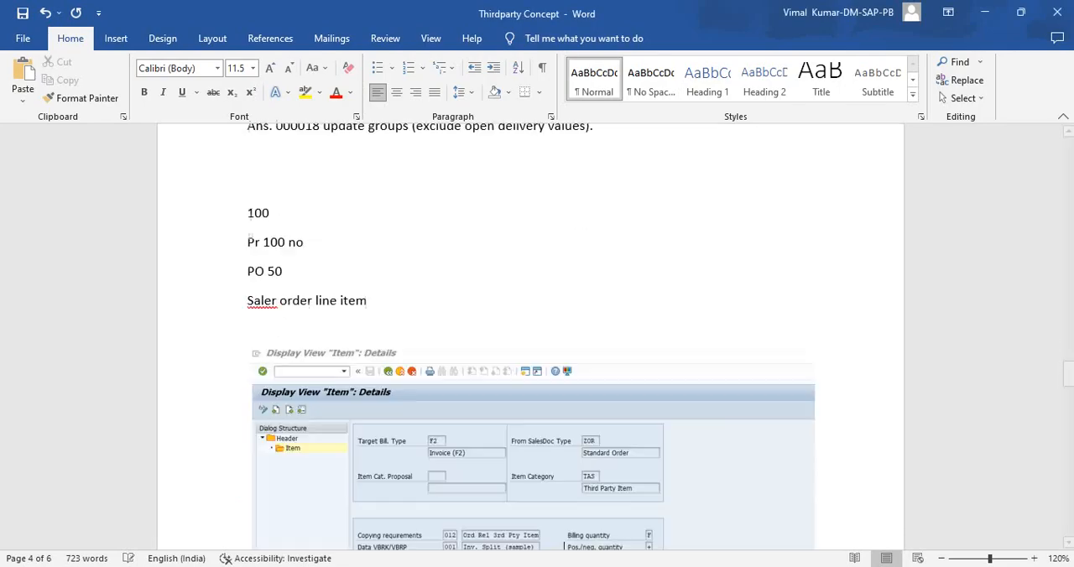
{"action": "scroll", "coordinate": [530, 335], "scroll_direction": "up", "scroll_amount": 3}
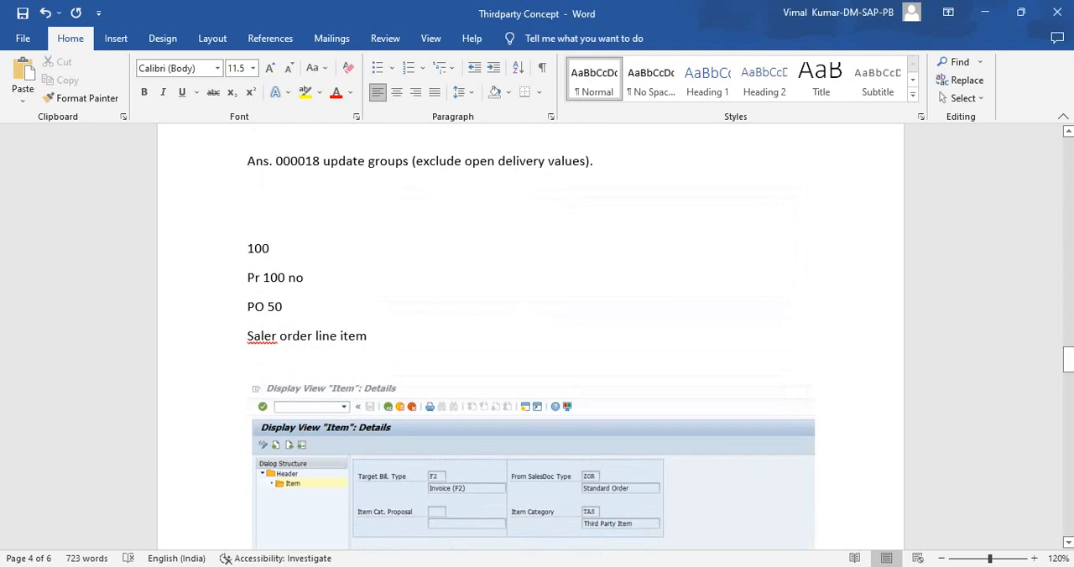
{"action": "scroll", "coordinate": [530, 335], "scroll_direction": "up", "scroll_amount": 3}
{"action": "scroll", "coordinate": [531, 335], "scroll_direction": "down", "scroll_amount": 8}
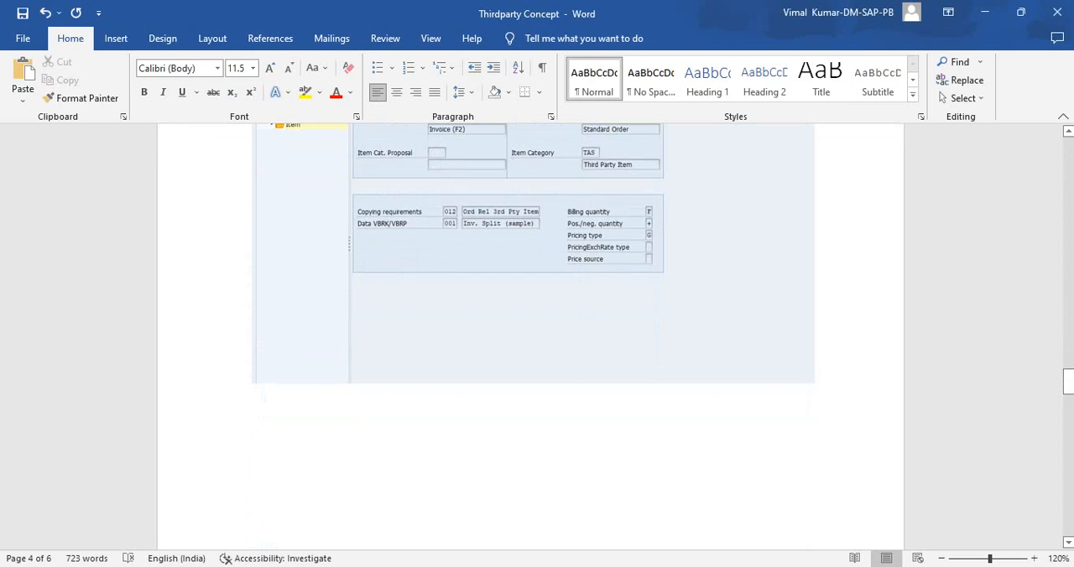
- Enlarge the captured snip in Snipping Tool and mark around the Billing quantity field with the red pen
{"action": "key", "text": "alt+Tab"}
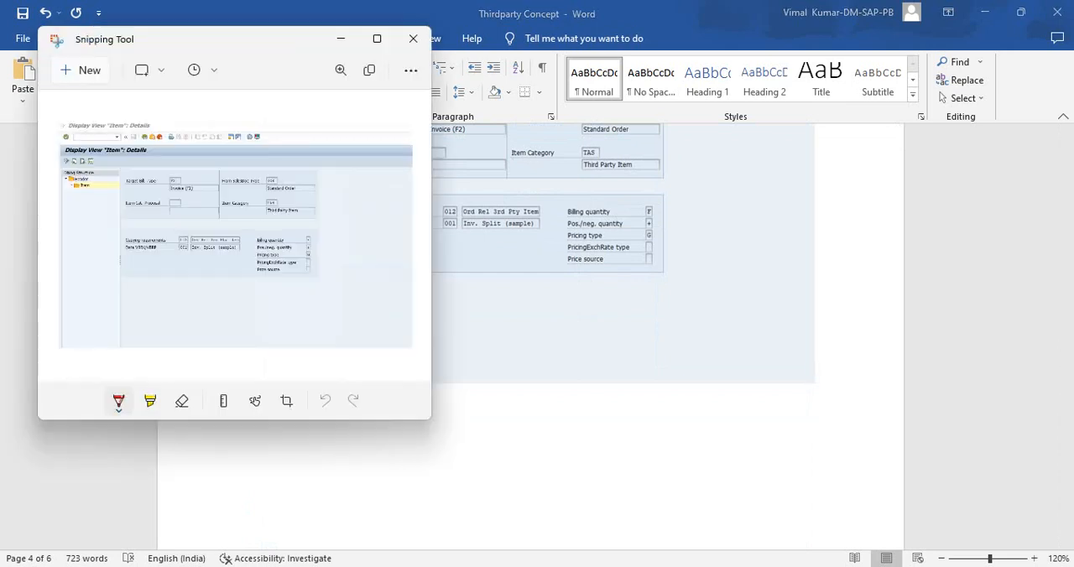
{"action": "left_click", "coordinate": [377, 38]}
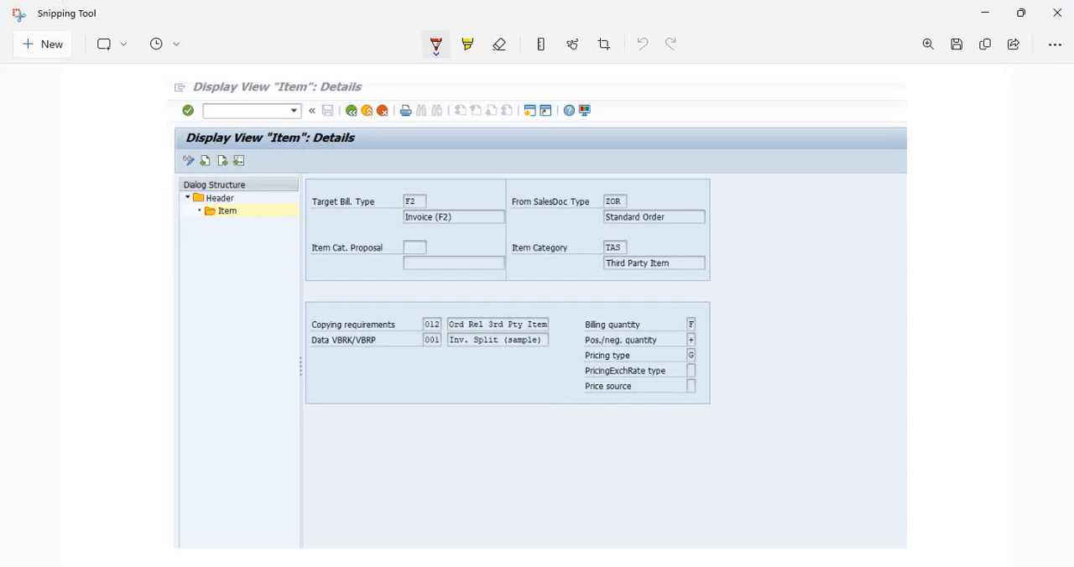
{"action": "left_click", "coordinate": [435, 44]}
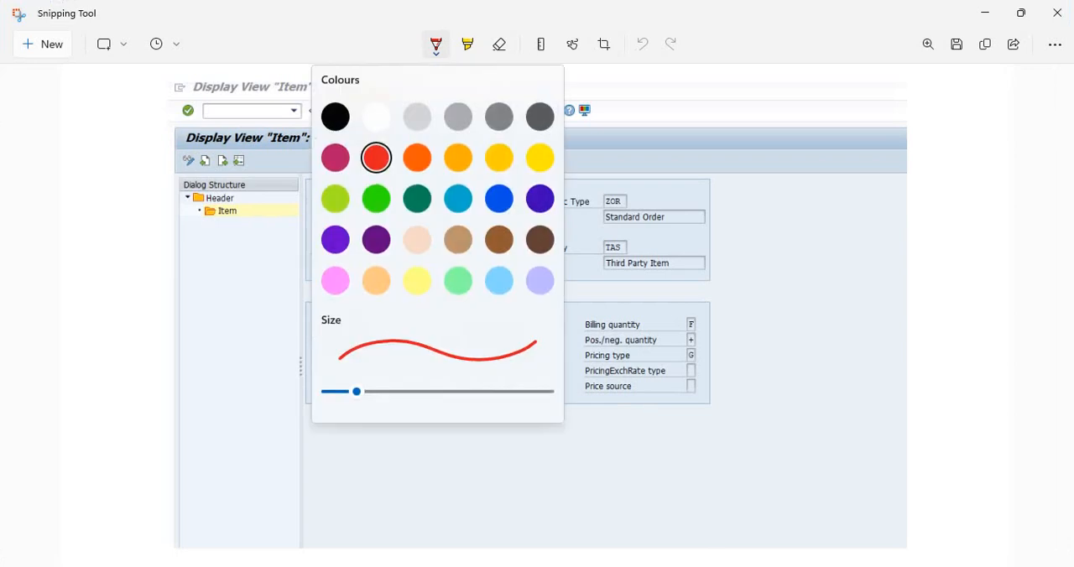
{"action": "left_click", "coordinate": [435, 45]}
{"action": "mouse_move", "coordinate": [677, 328]}
{"action": "left_mouse_down"}
{"action": "mouse_move", "coordinate": [719, 327]}
{"action": "mouse_move", "coordinate": [685, 309]}
{"action": "mouse_move", "coordinate": [680, 327]}
{"action": "left_mouse_up"}
{"action": "left_click_drag", "start_coordinate": [761, 271], "coordinate": [778, 310]}
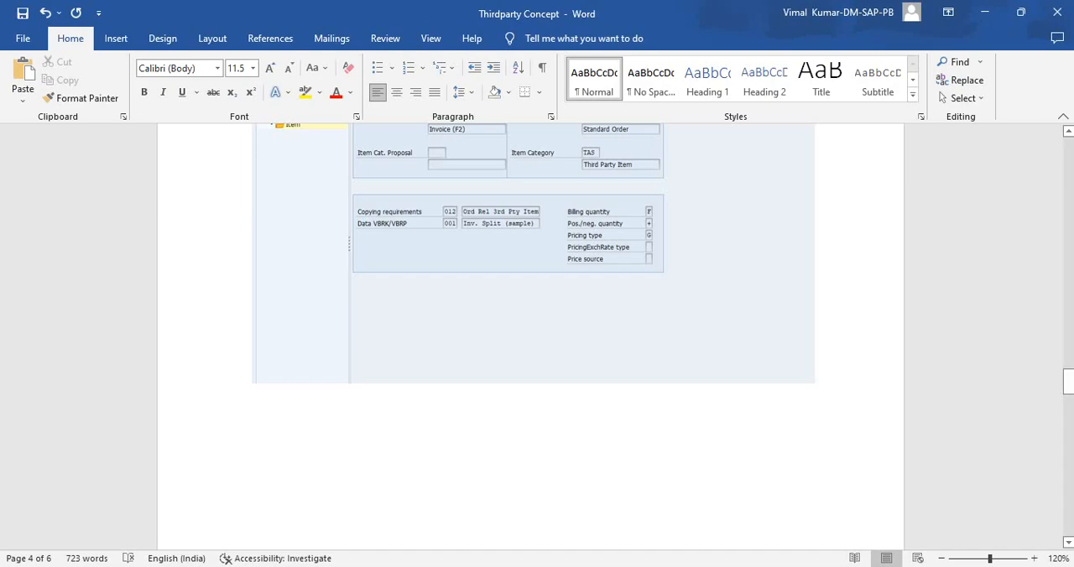
{"action": "scroll", "coordinate": [530, 335], "scroll_direction": "up", "scroll_amount": 5}
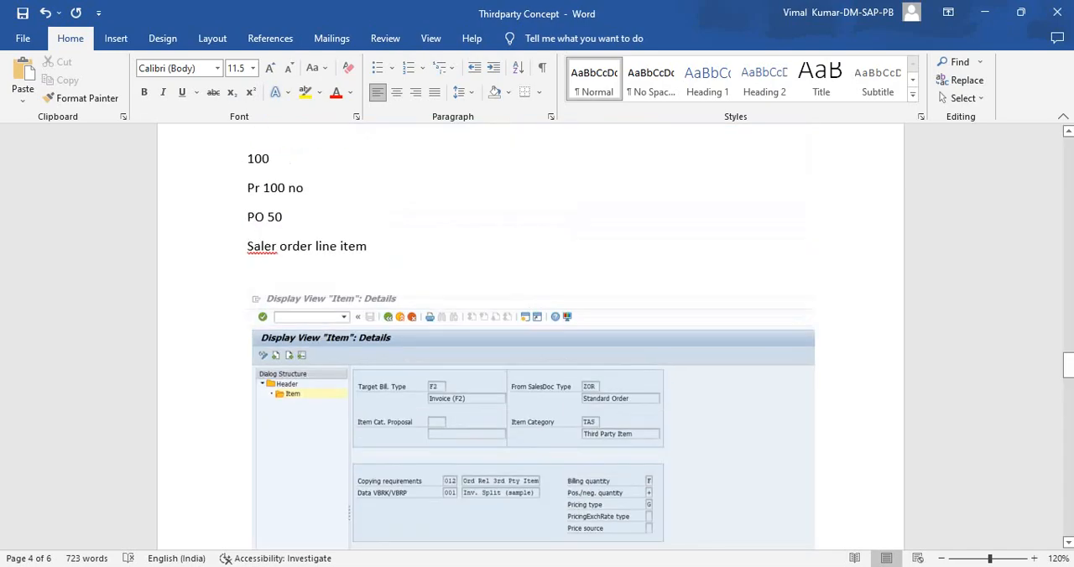
{"action": "scroll", "coordinate": [531, 335], "scroll_direction": "up", "scroll_amount": 15}
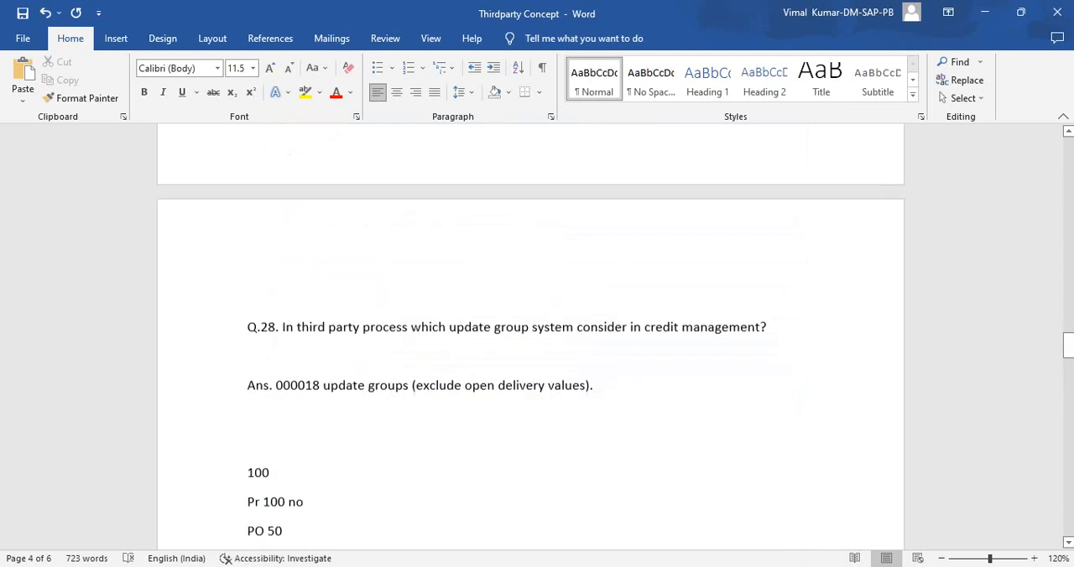
- Highlight in yellow the Important point lines from "TAS item category in Third party process" through "G Order-related billing of the delivery quantity"
{"action": "scroll", "coordinate": [530, 336], "scroll_direction": "up", "scroll_amount": 15}
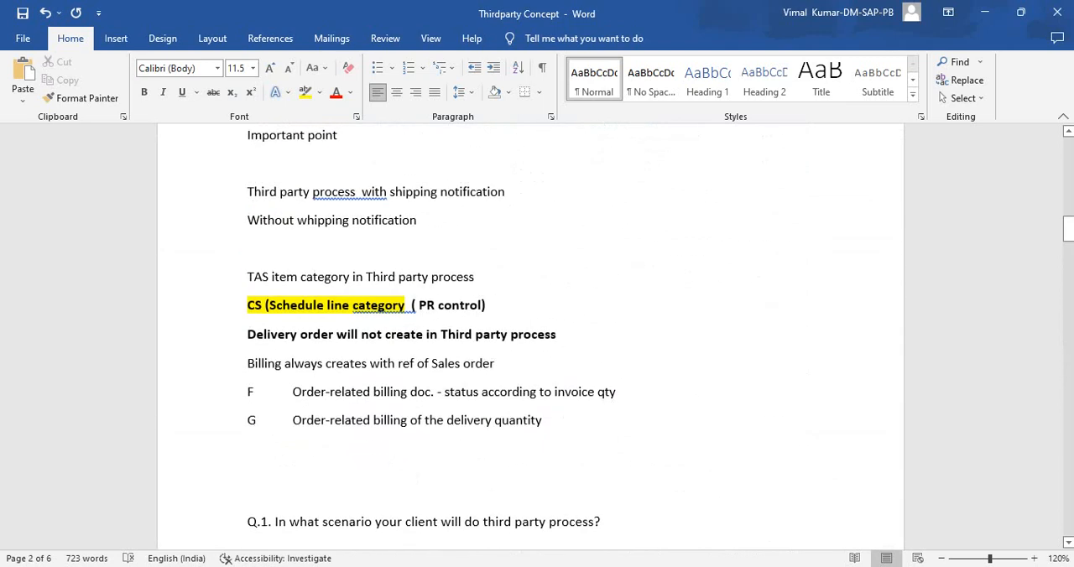
{"action": "left_click_drag", "start_coordinate": [247, 277], "coordinate": [560, 451]}
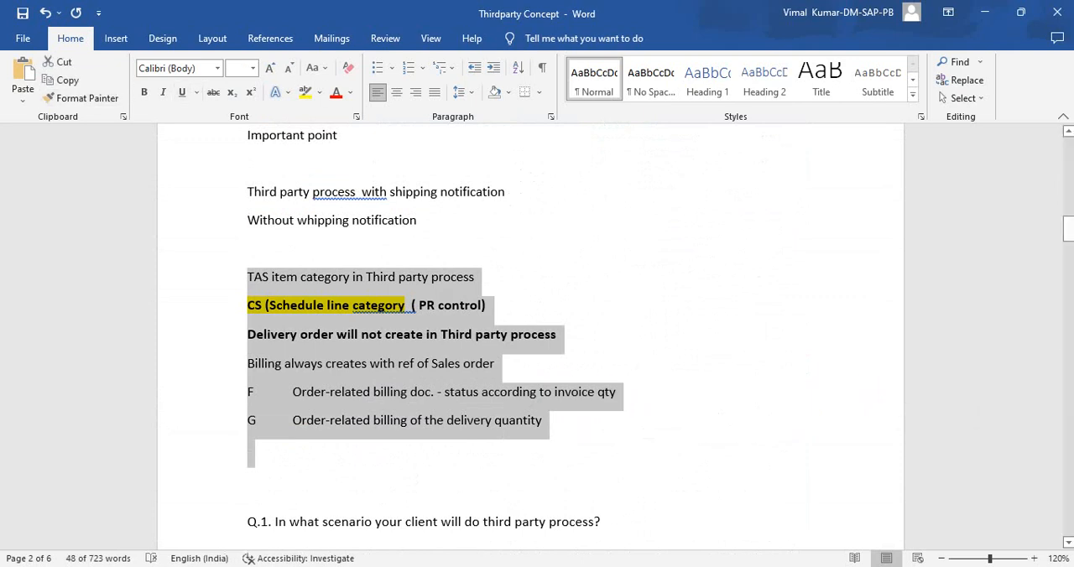
{"action": "left_click", "coordinate": [305, 91]}
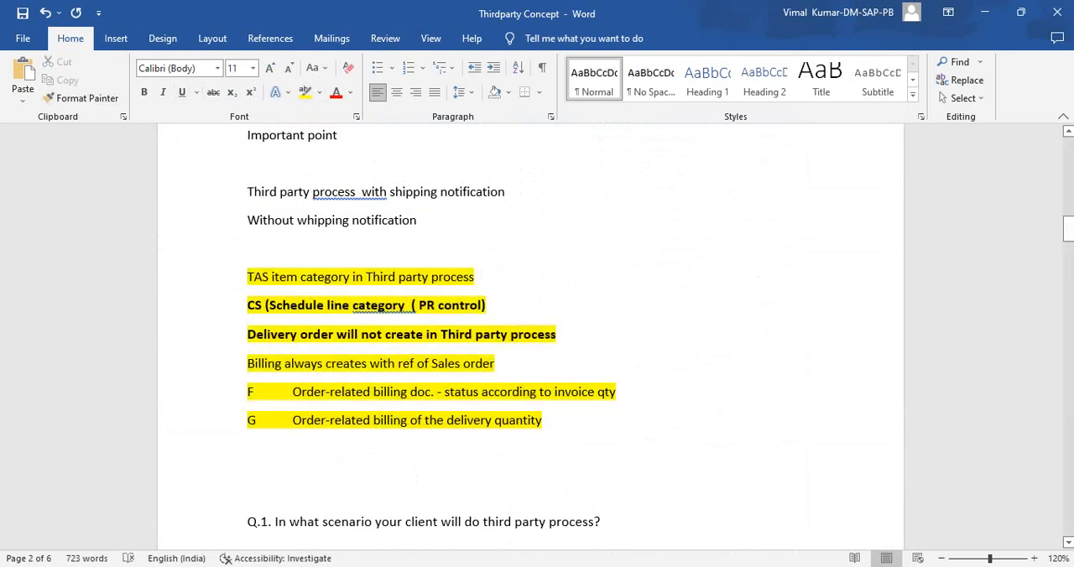
{"action": "left_click", "coordinate": [249, 449]}
{"action": "scroll", "coordinate": [531, 335], "scroll_direction": "down", "scroll_amount": 10}
{"action": "scroll", "coordinate": [530, 336], "scroll_direction": "down", "scroll_amount": 15}
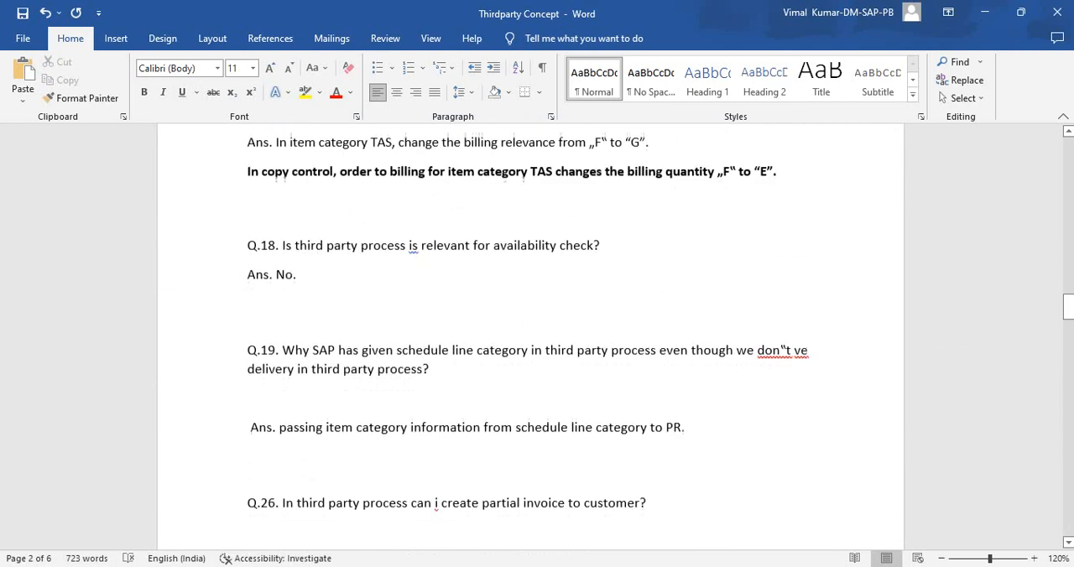
{"action": "scroll", "coordinate": [530, 335], "scroll_direction": "up", "scroll_amount": 20}
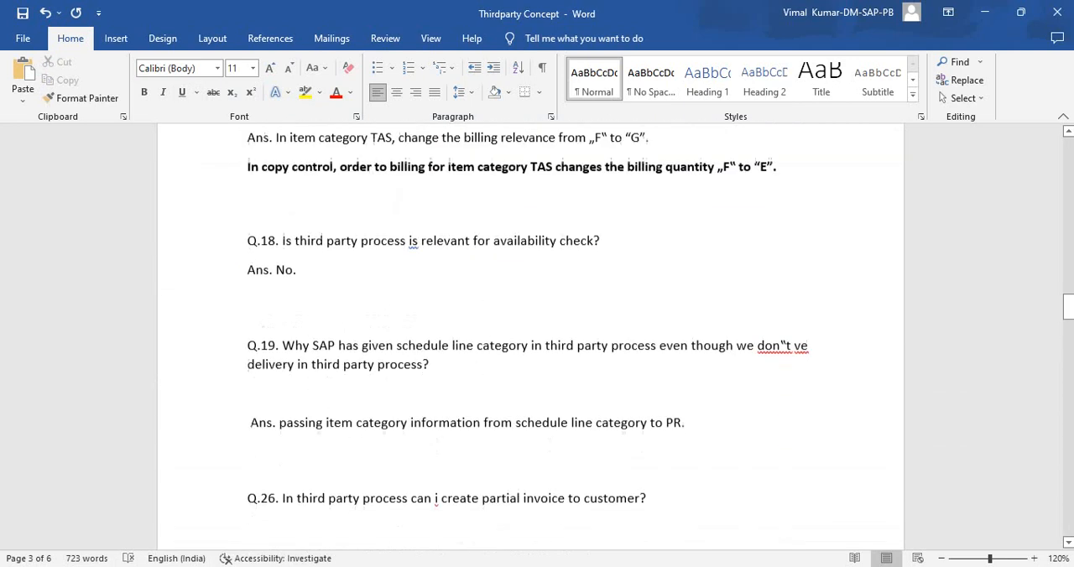
{"action": "scroll", "coordinate": [530, 336], "scroll_direction": "up", "scroll_amount": 20}
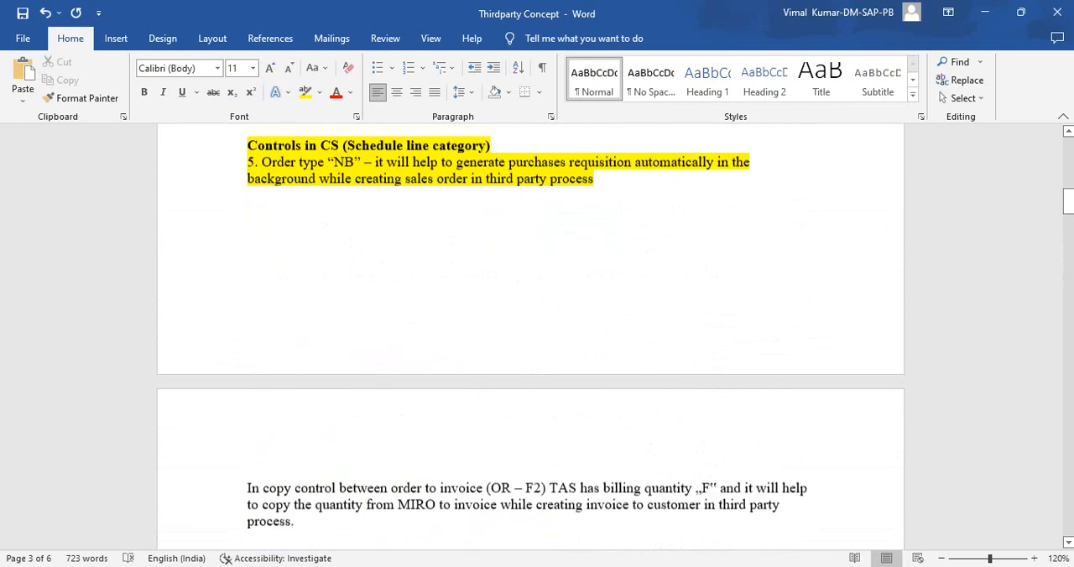